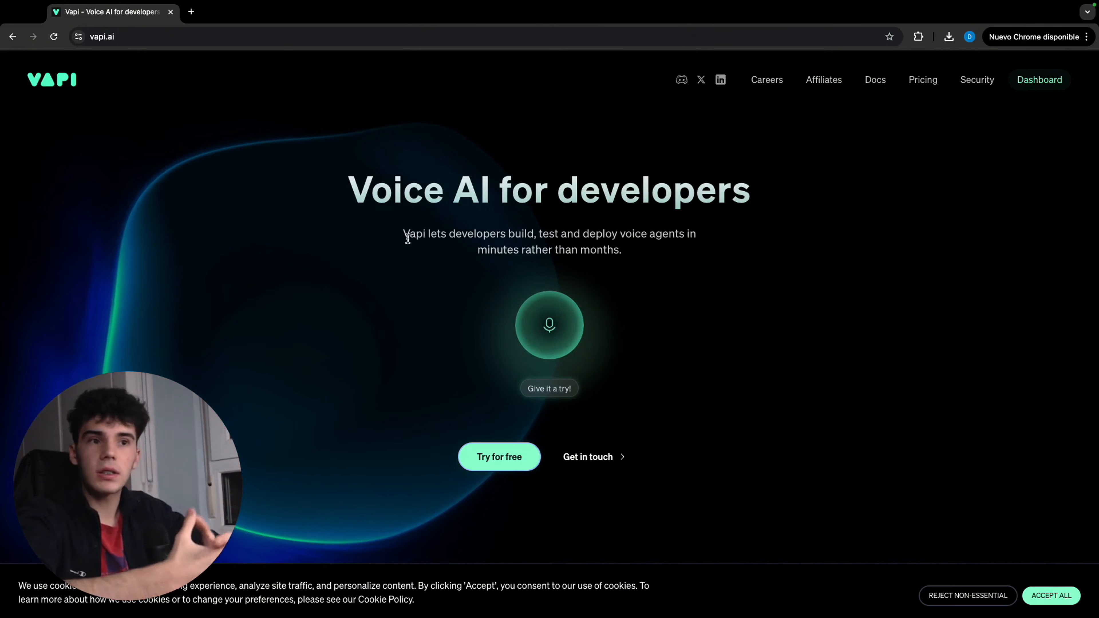
# Go from the Vapi homepage to the dashboard and open the API documentation's Create Assistant endpoint in its request playground
pyautogui.click(524, 445)
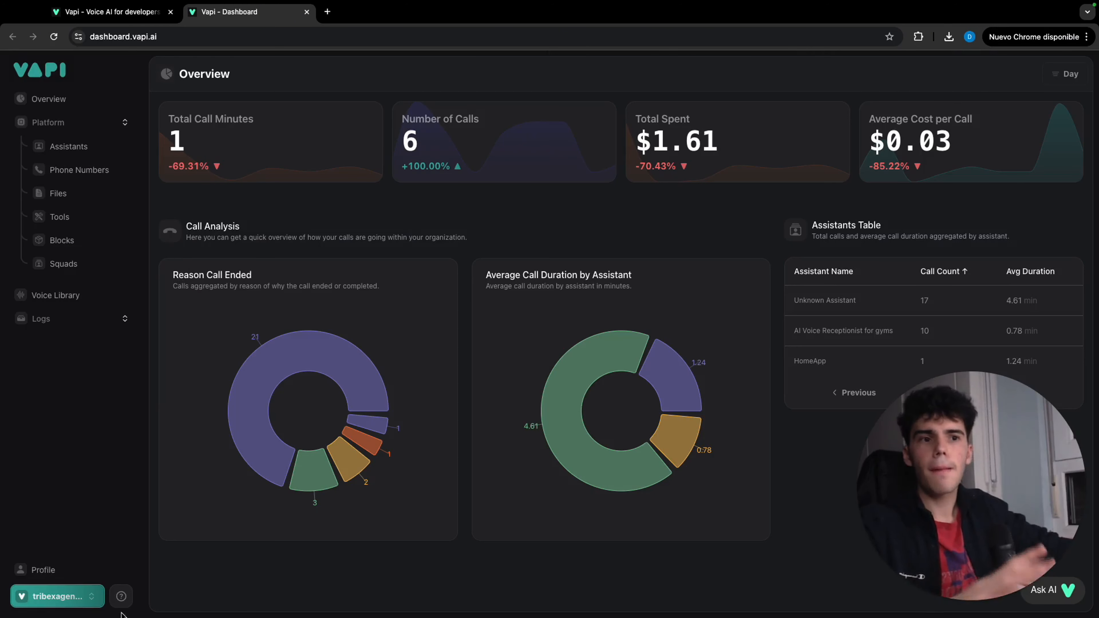
pyautogui.click(121, 597)
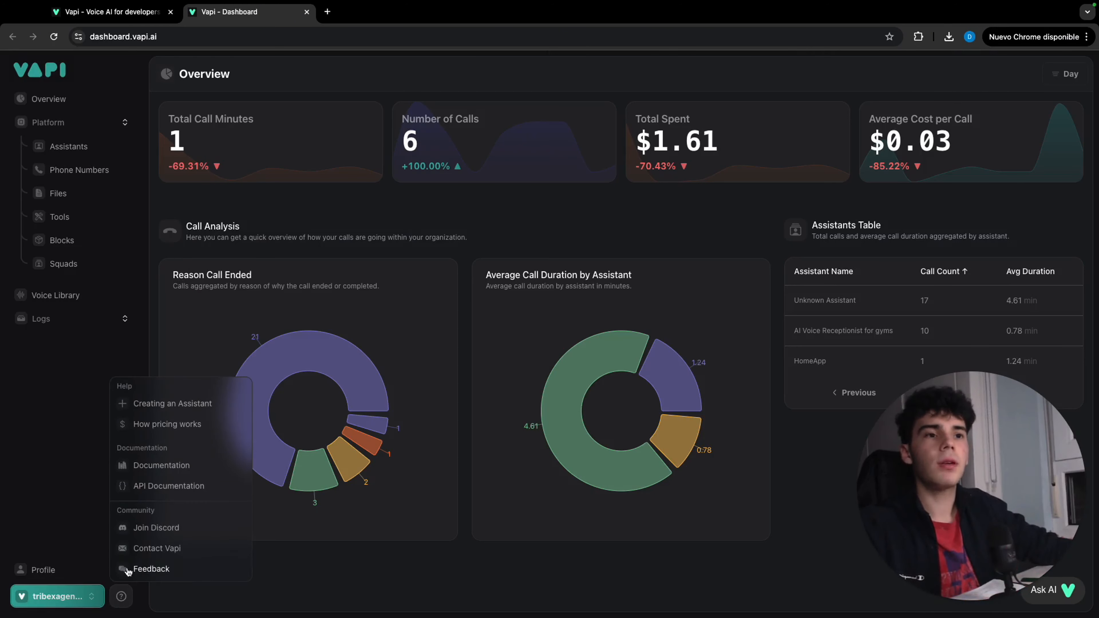
pyautogui.click(179, 486)
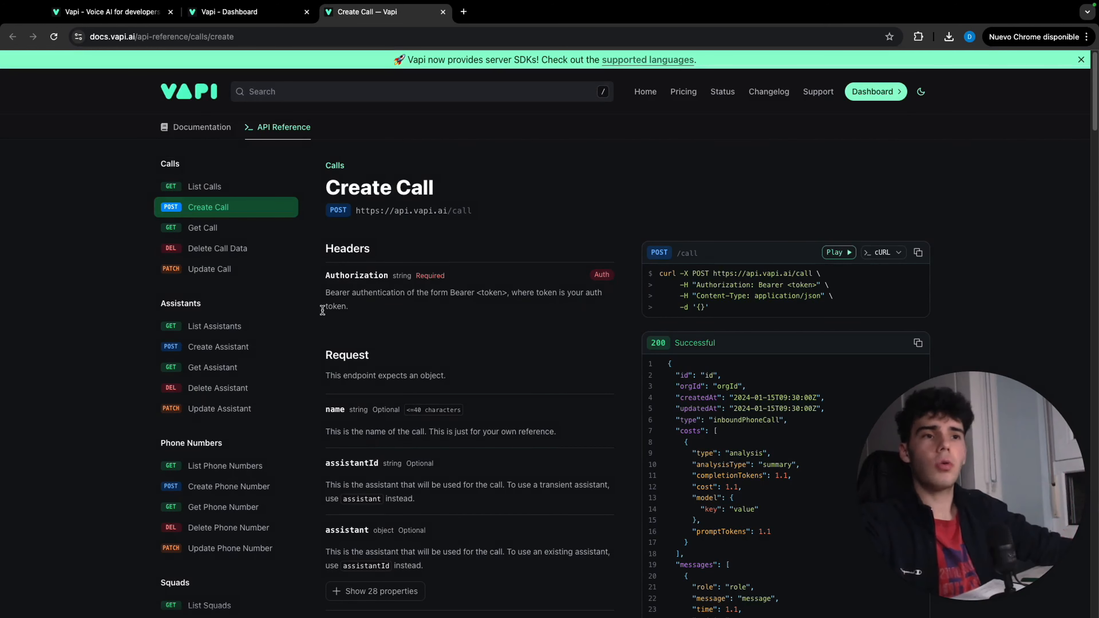
pyautogui.click(250, 354)
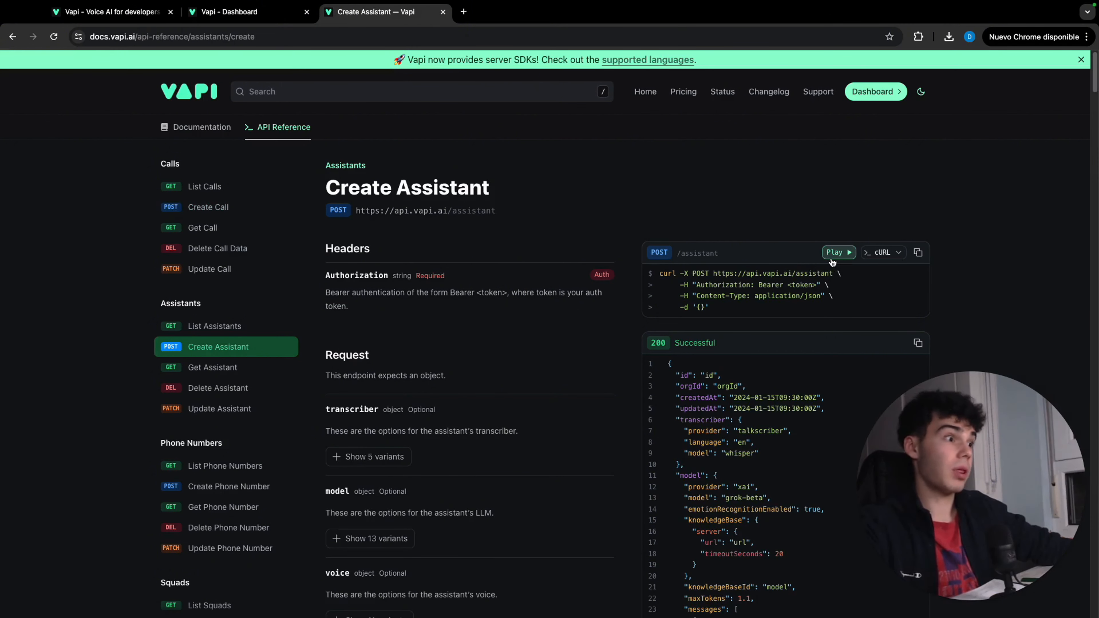
pyautogui.click(838, 253)
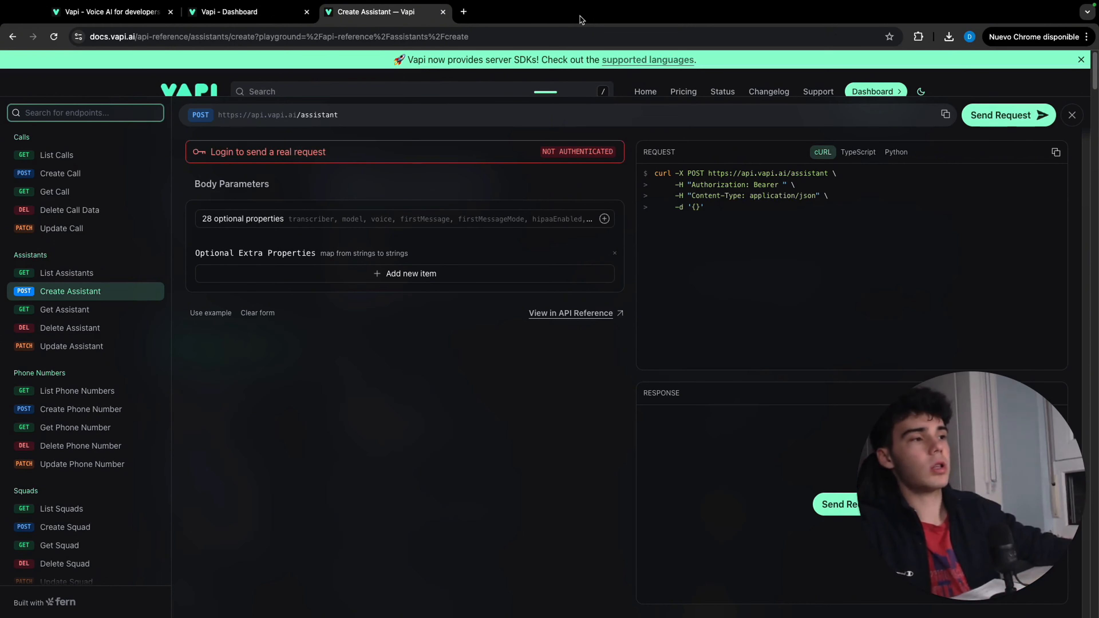
# Add a transcriber object to the body parameters with deepgram as its provider and en as its language
pyautogui.click(476, 219)
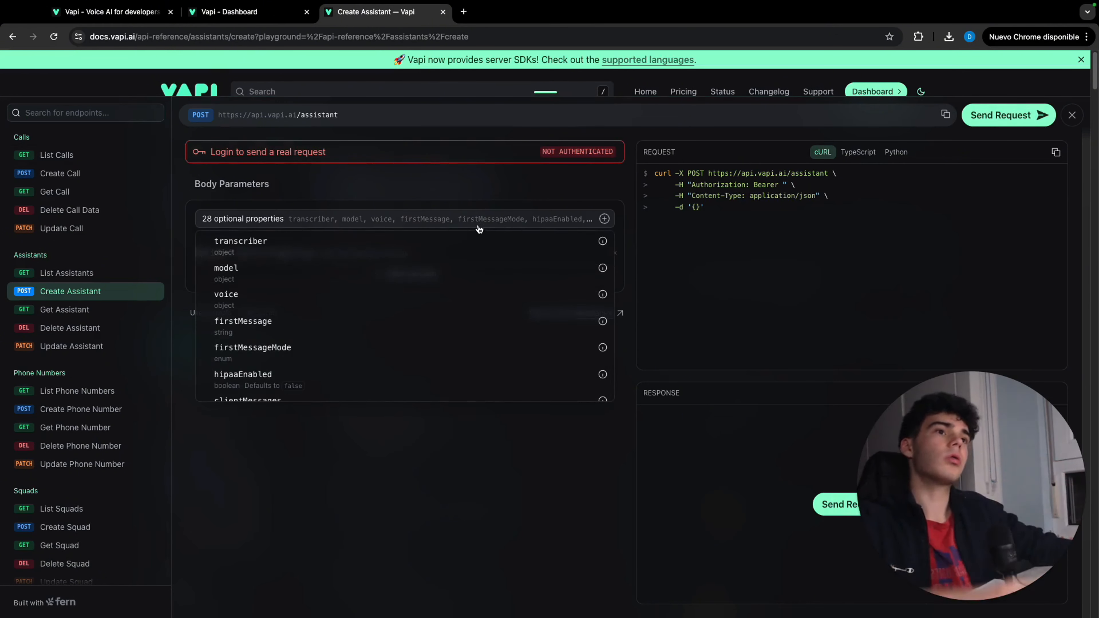
pyautogui.click(403, 240)
pyautogui.click(396, 239)
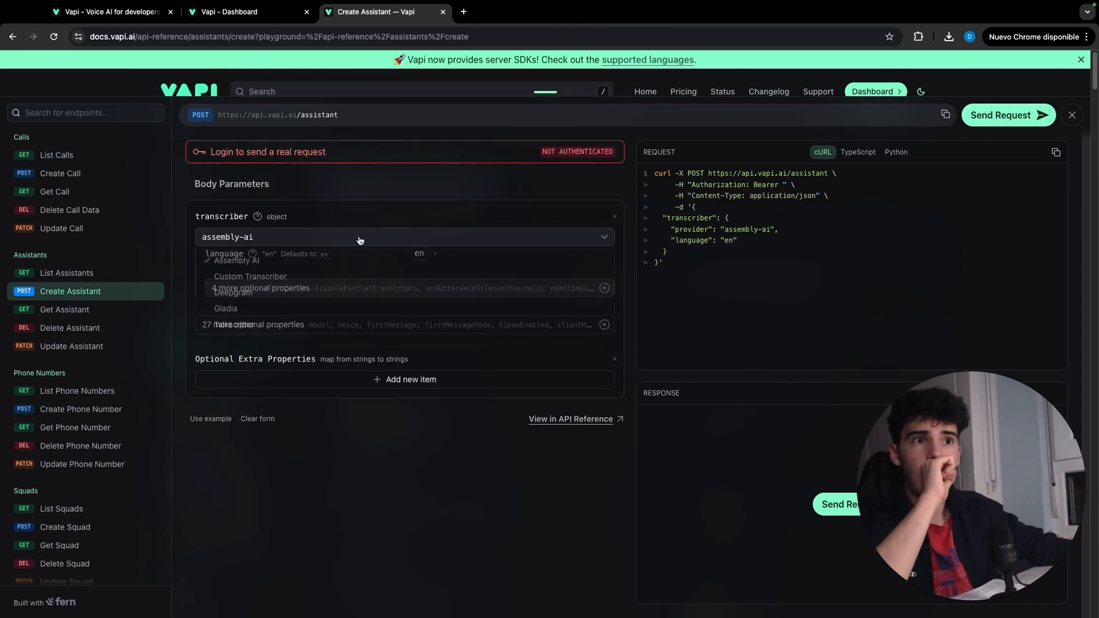
pyautogui.click(372, 291)
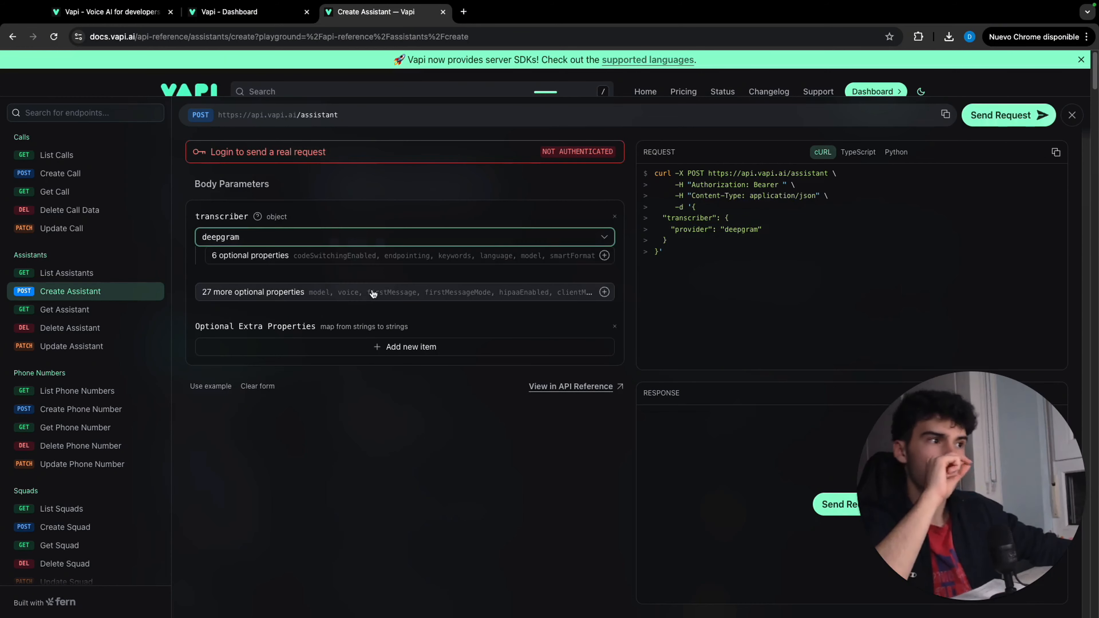
pyautogui.click(363, 259)
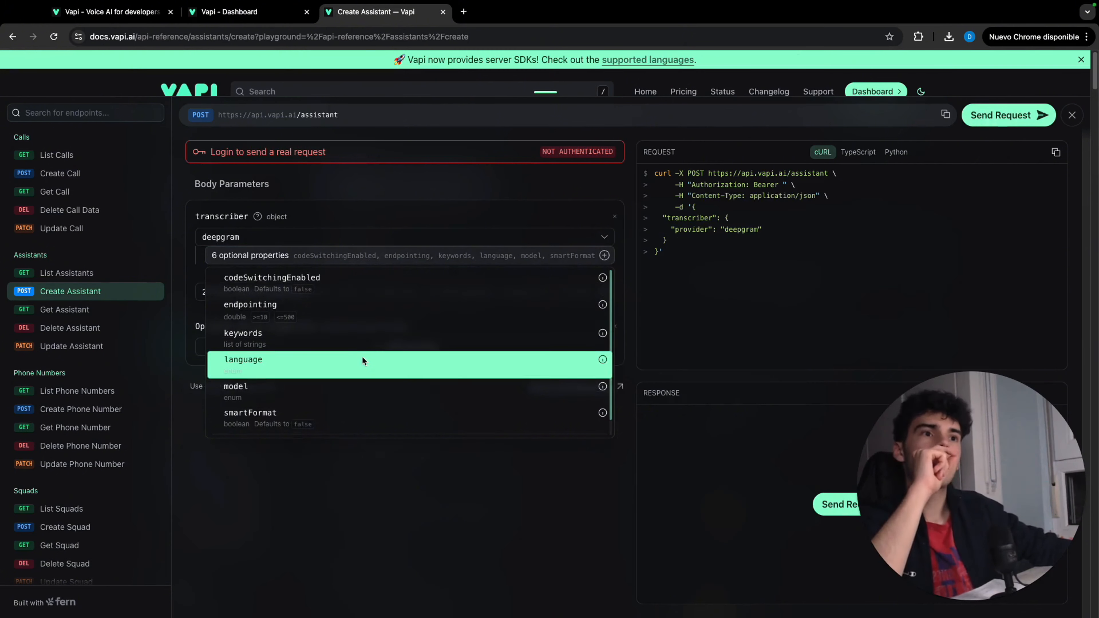
pyautogui.click(362, 359)
pyautogui.click(421, 255)
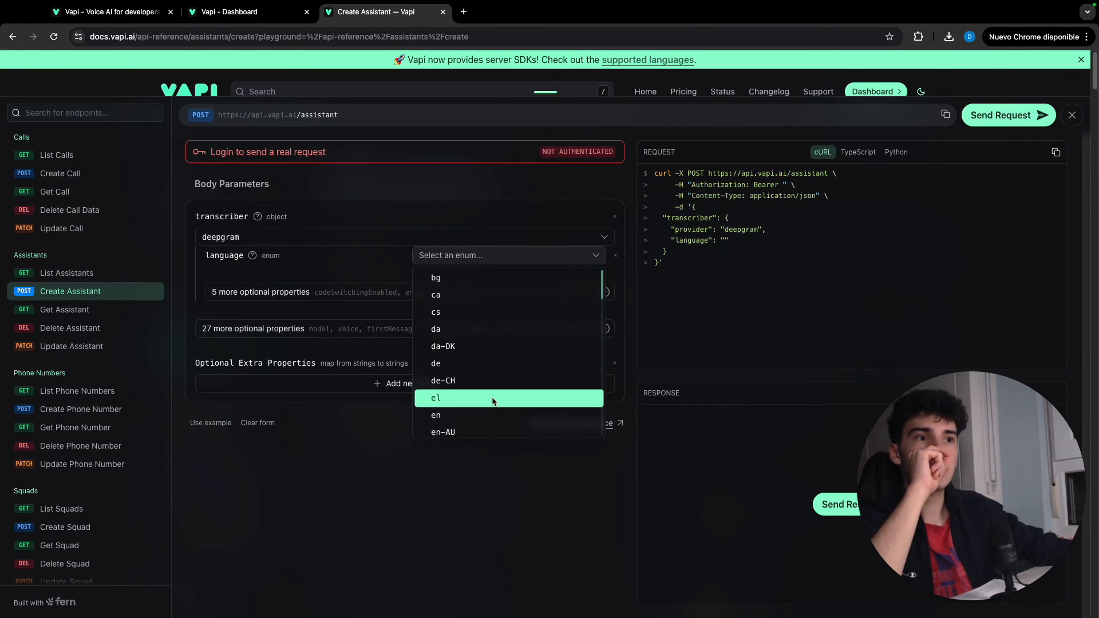
pyautogui.click(502, 413)
# Add the model property to the transcriber and set it to nova-2
pyautogui.click(385, 297)
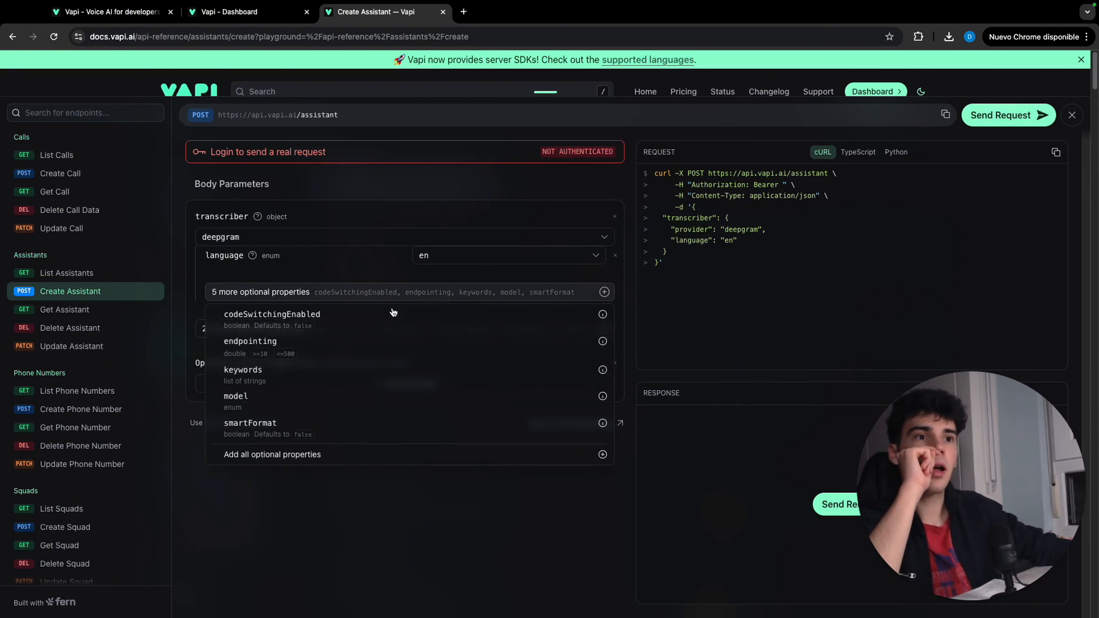
pyautogui.click(406, 396)
pyautogui.click(449, 298)
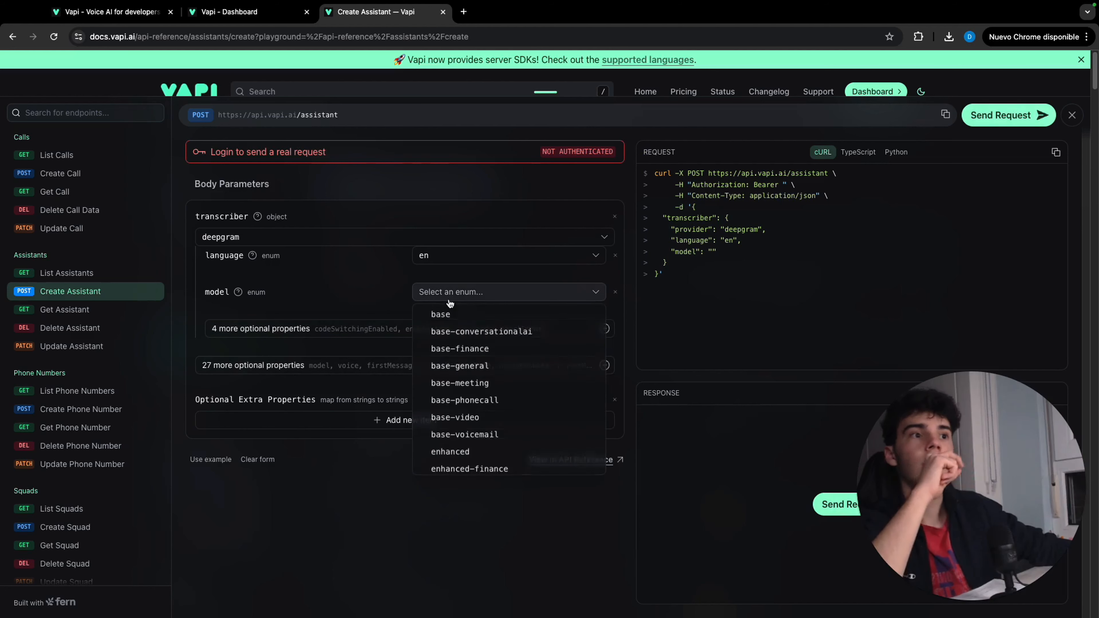
pyautogui.scroll(-5, 463, 459)
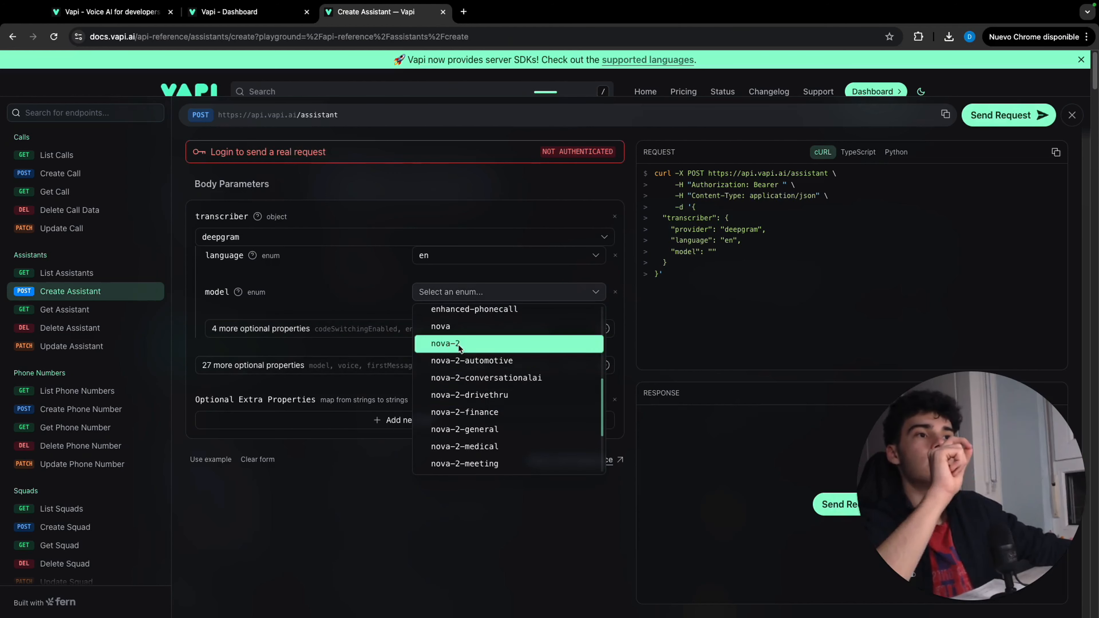
pyautogui.click(458, 344)
# Add the assistant's model object with openai as its provider and gpt-4o-mini as its model
pyautogui.click(379, 365)
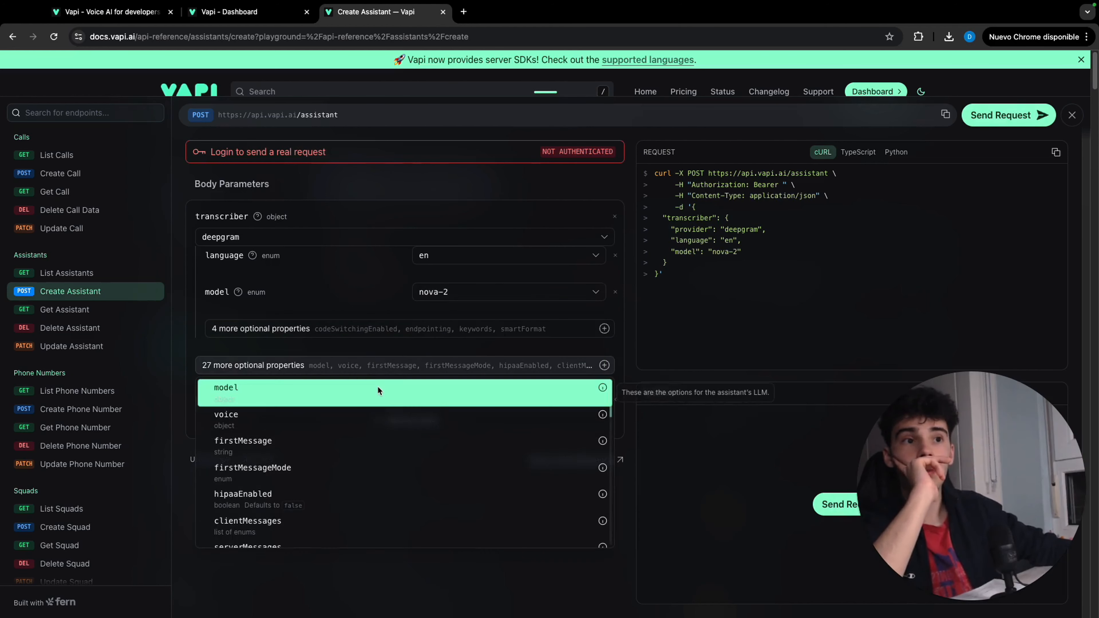
pyautogui.click(377, 387)
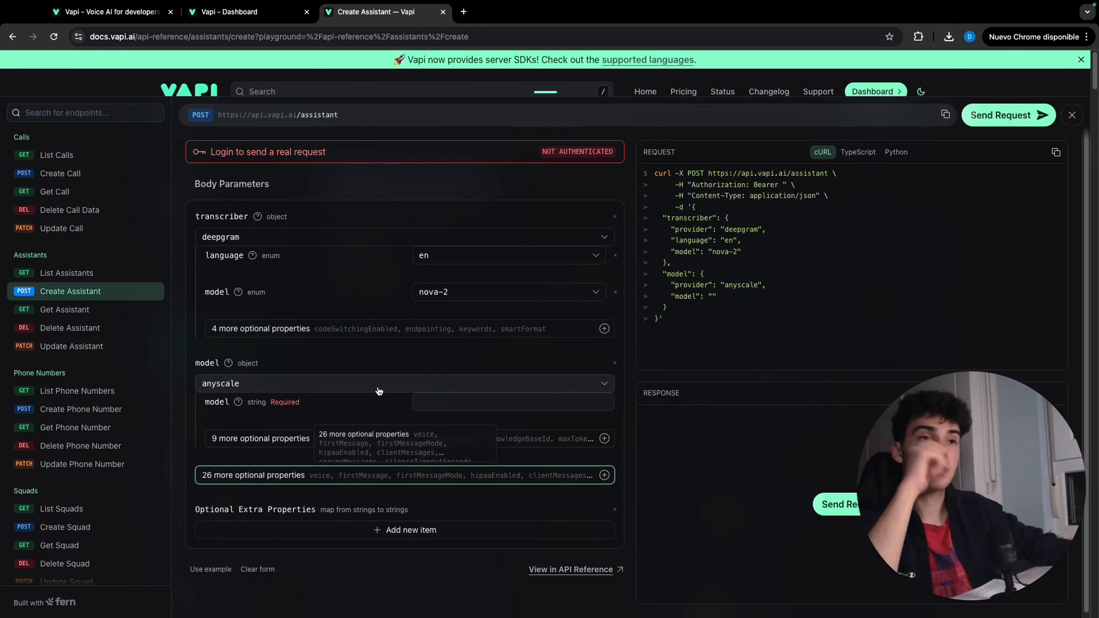
pyautogui.click(429, 387)
pyautogui.click(442, 518)
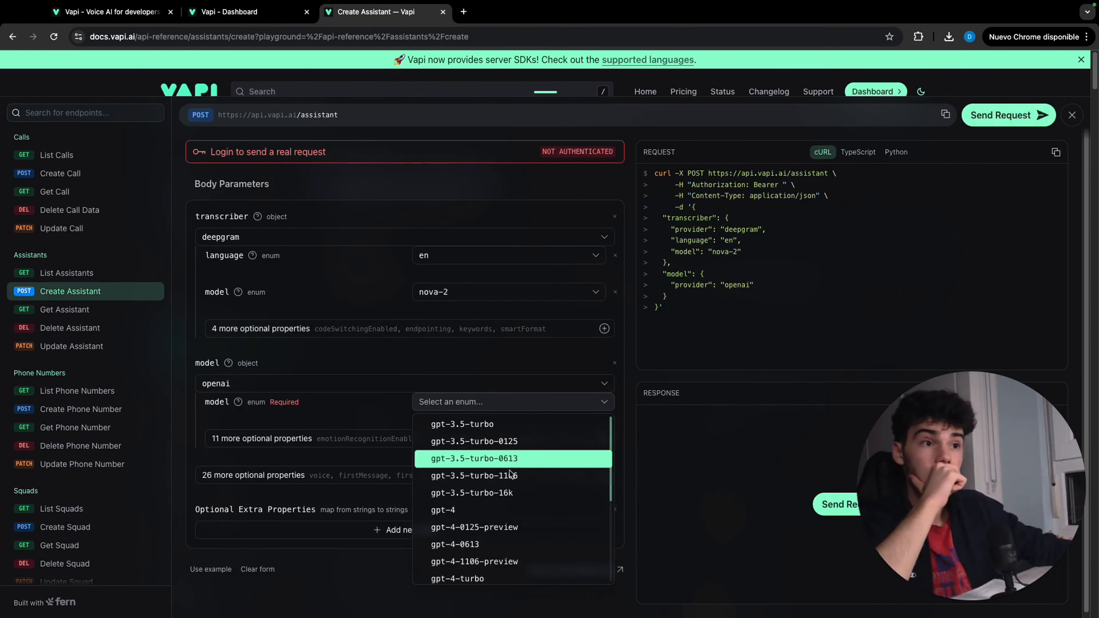
pyautogui.scroll(-5, 515, 489)
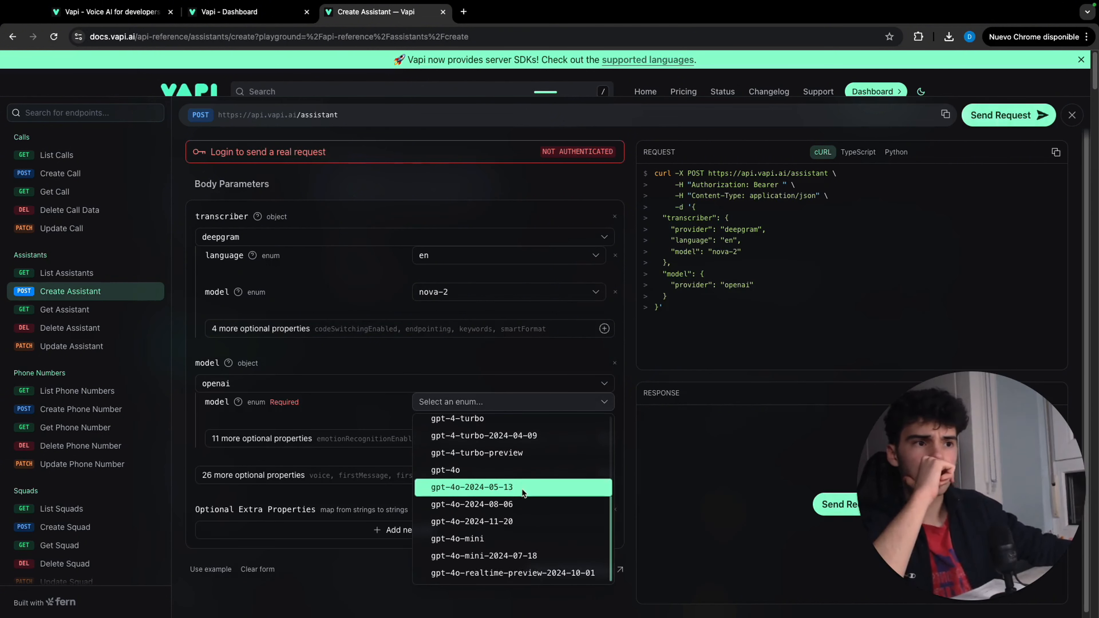
pyautogui.click(525, 537)
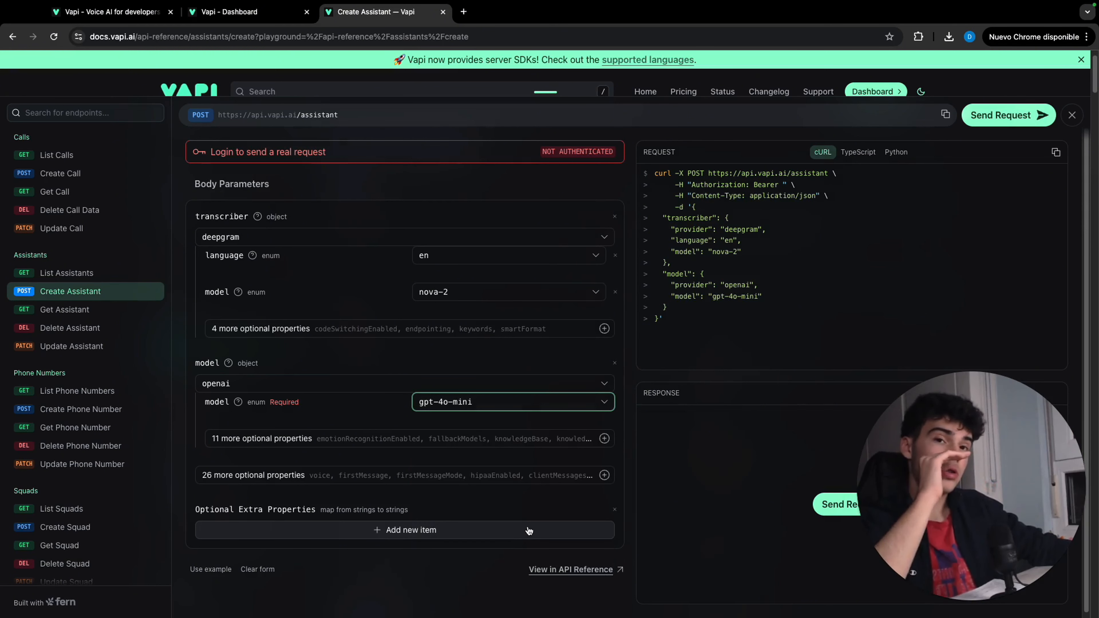
# Add the maxTokens property to the openai model and set it to 500
pyautogui.click(491, 438)
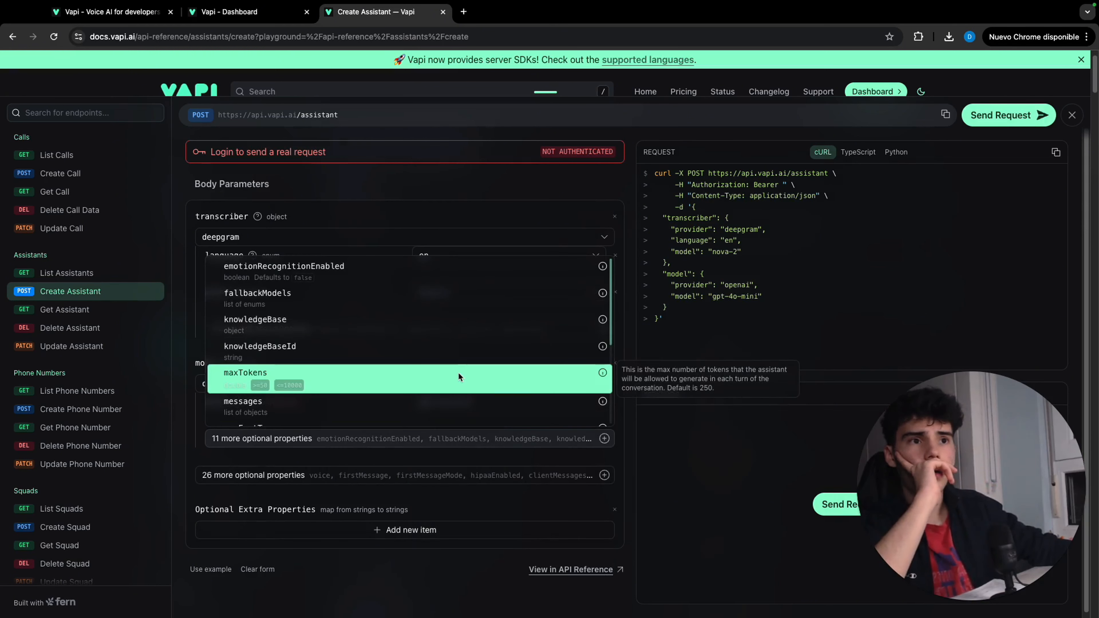
pyautogui.click(424, 376)
pyautogui.click(534, 442)
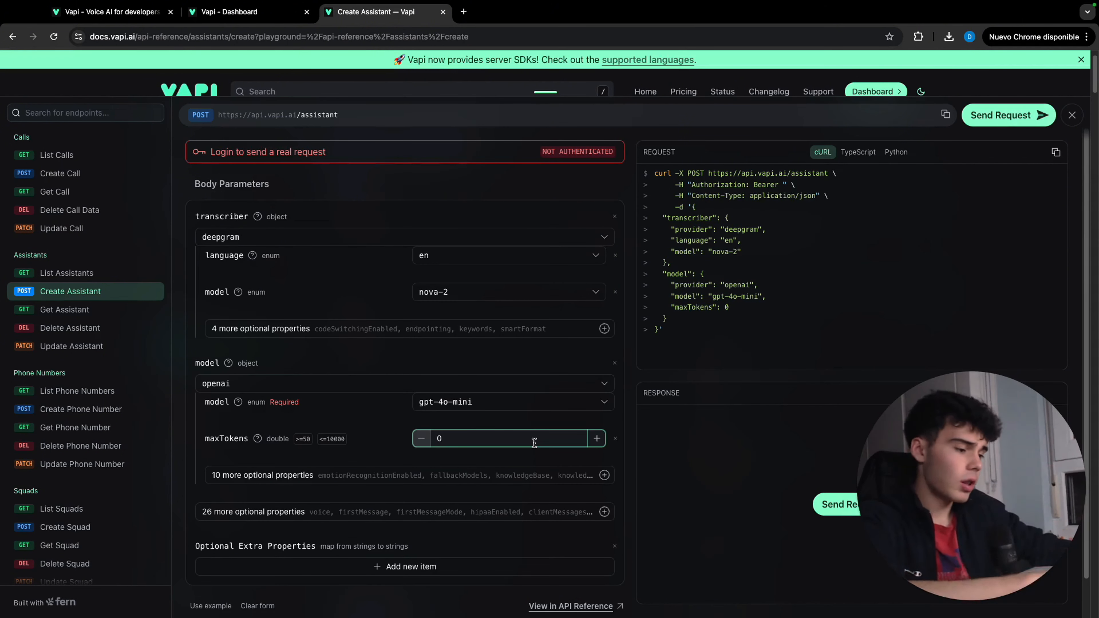
pyautogui.press('BackSpace')
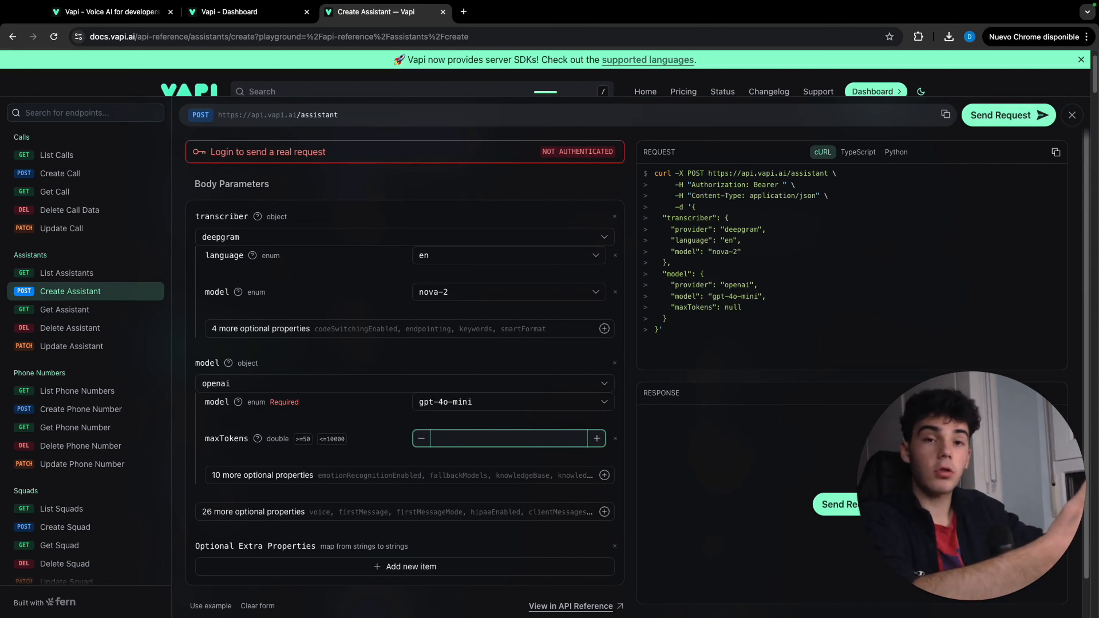
pyautogui.write('500')
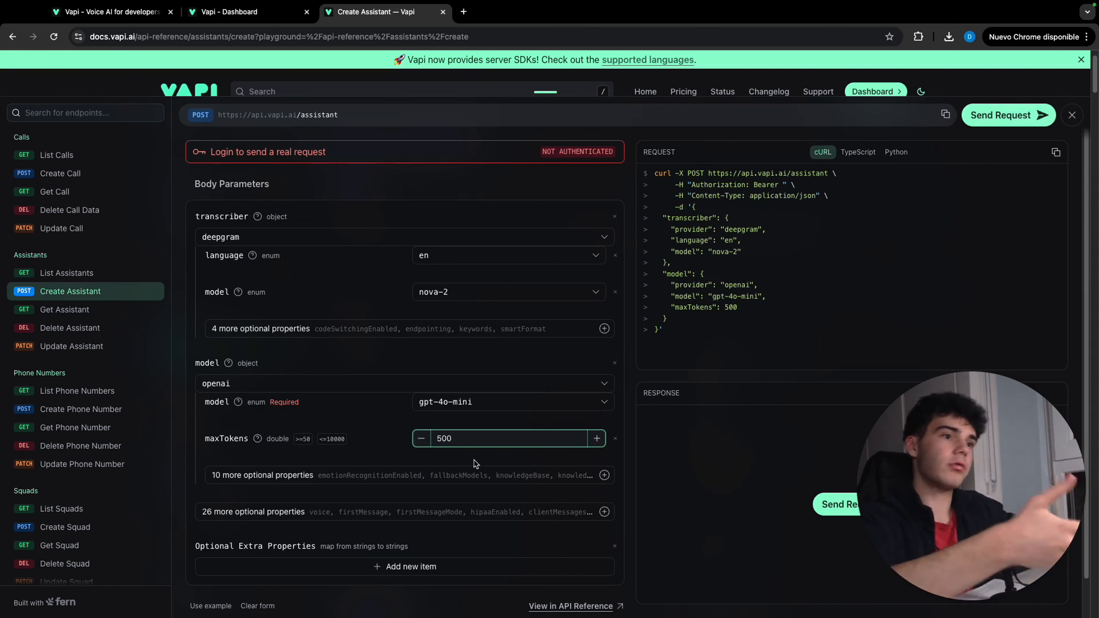
# Add the temperature property to the openai model and set it to 0.2
pyautogui.click(476, 475)
pyautogui.scroll(-3, 423, 407)
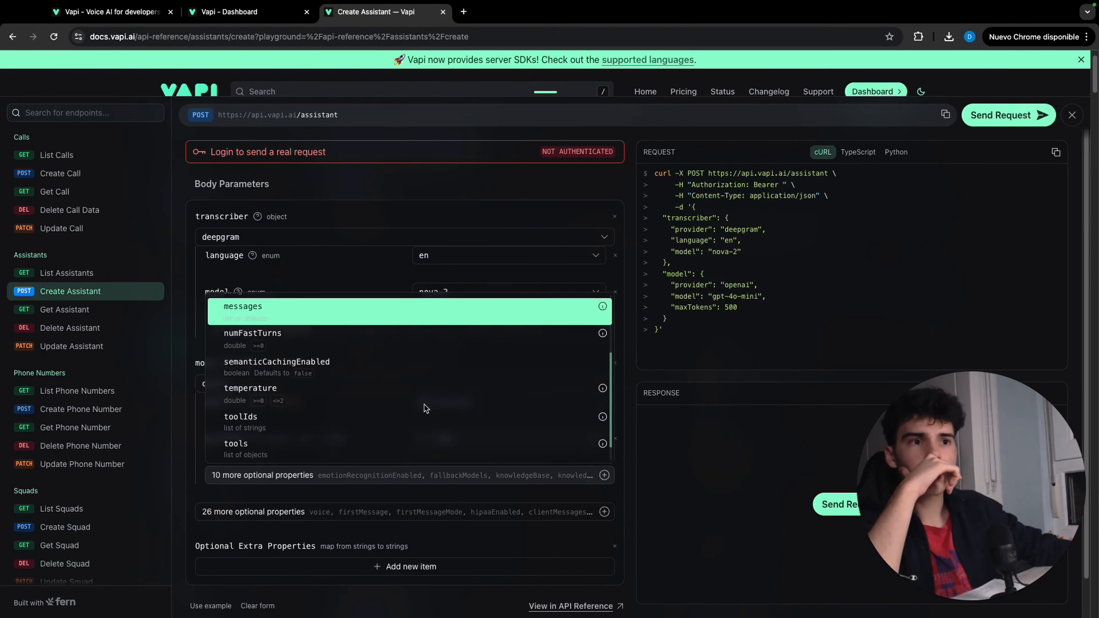
pyautogui.click(377, 381)
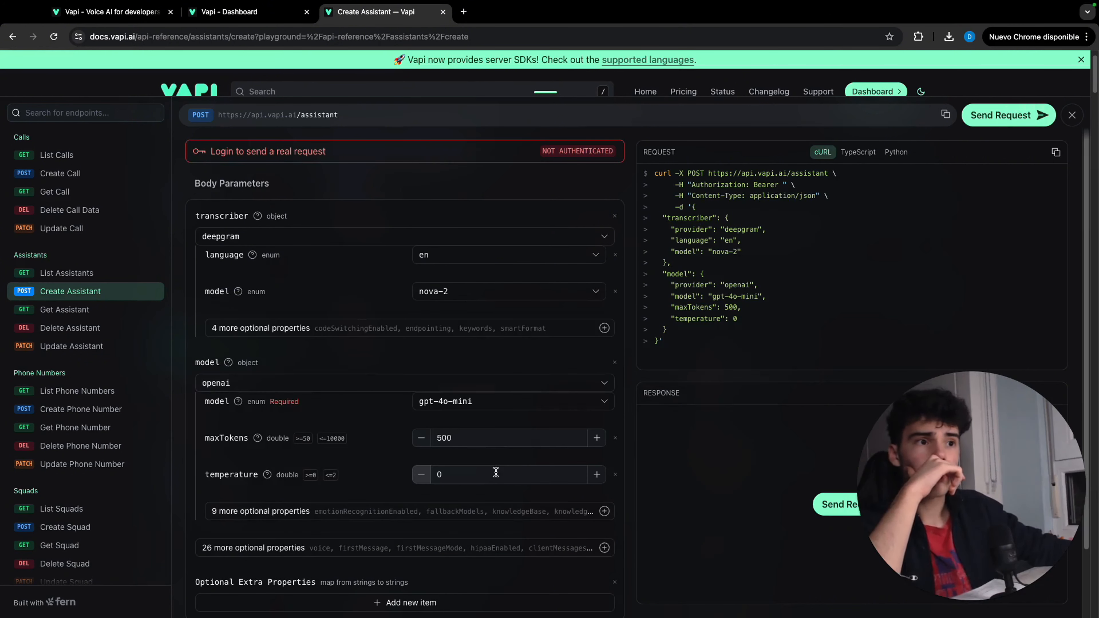
pyautogui.click(494, 475)
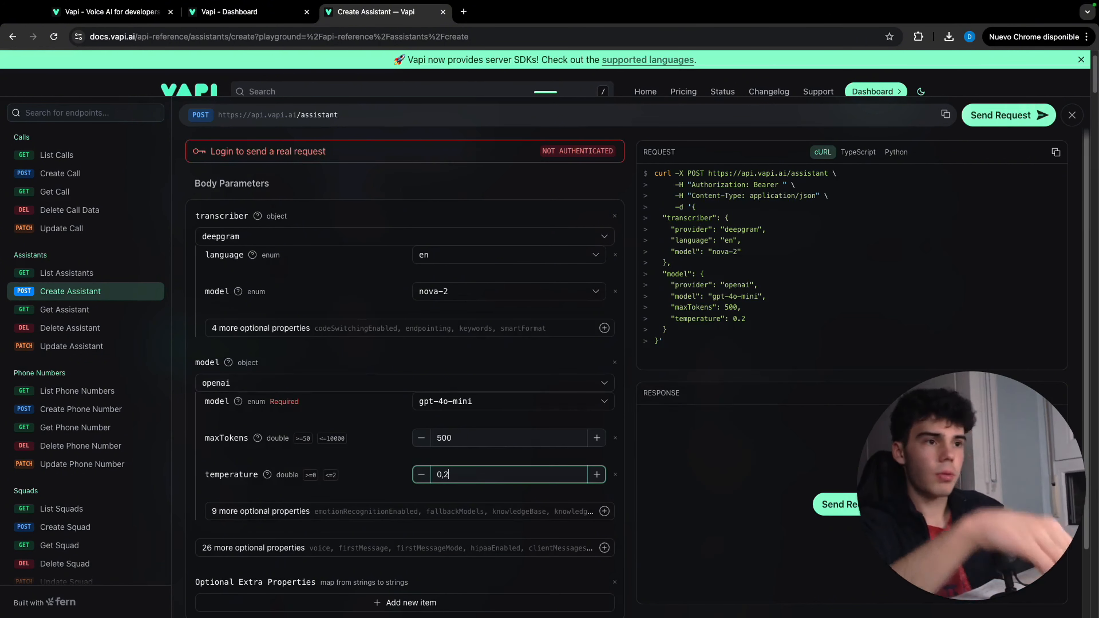
# Add a messages list to the openai model containing one item with the system role and an empty content property
pyautogui.click(476, 511)
pyautogui.click(416, 388)
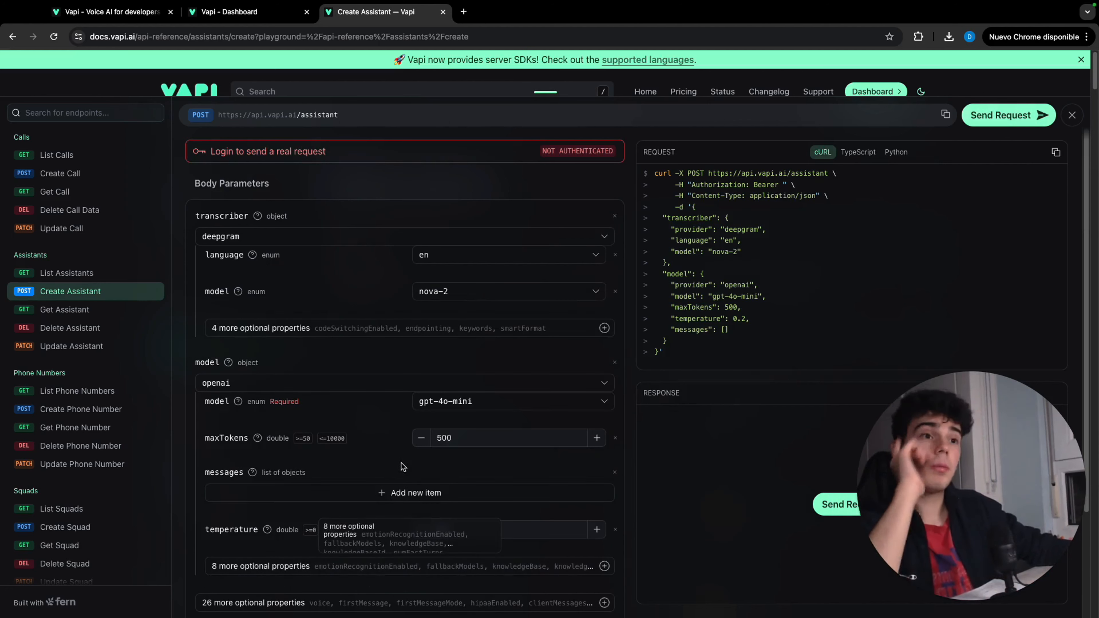
pyautogui.click(415, 493)
pyautogui.scroll(-2, 415, 476)
pyautogui.click(445, 459)
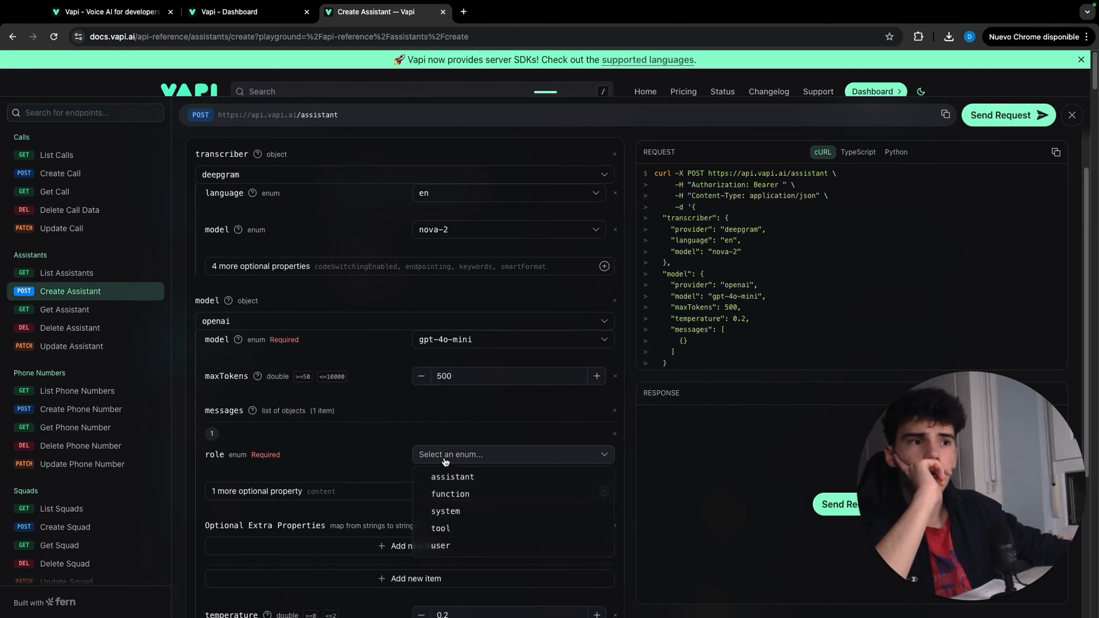
pyautogui.click(463, 513)
pyautogui.click(409, 490)
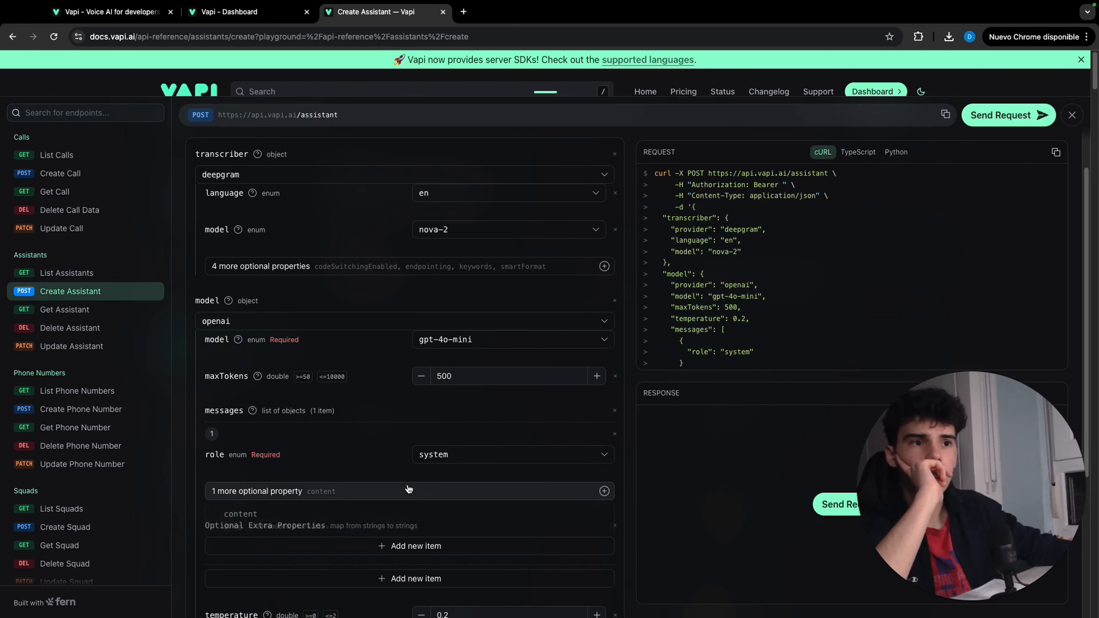
pyautogui.click(384, 510)
# Add the tools list to the openai model's optional properties
pyautogui.scroll(-2, 395, 476)
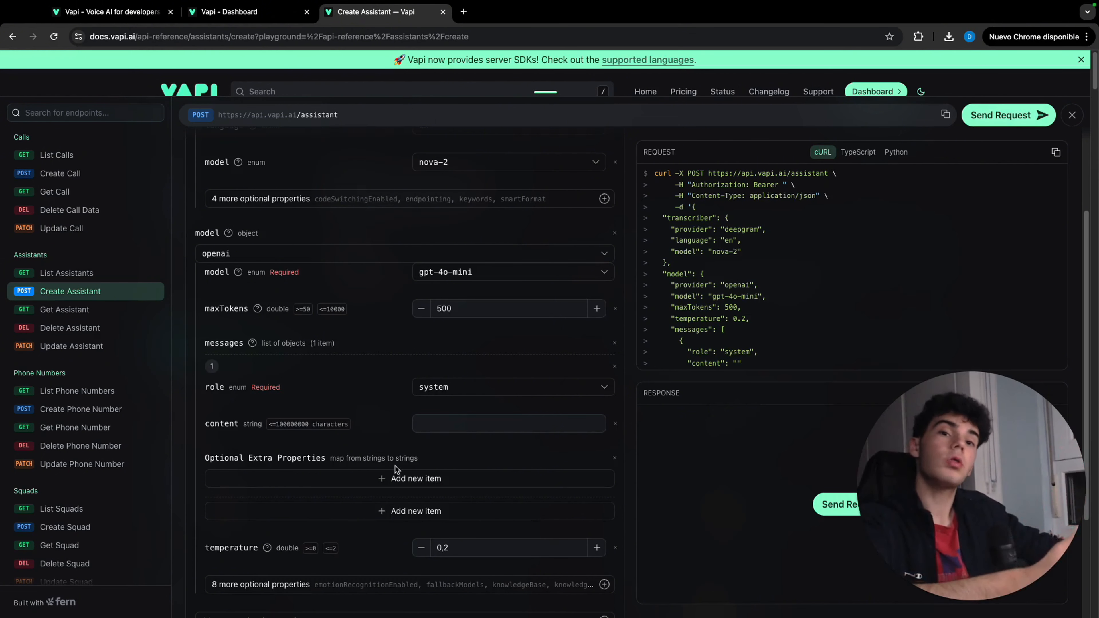
pyautogui.scroll(-1, 387, 468)
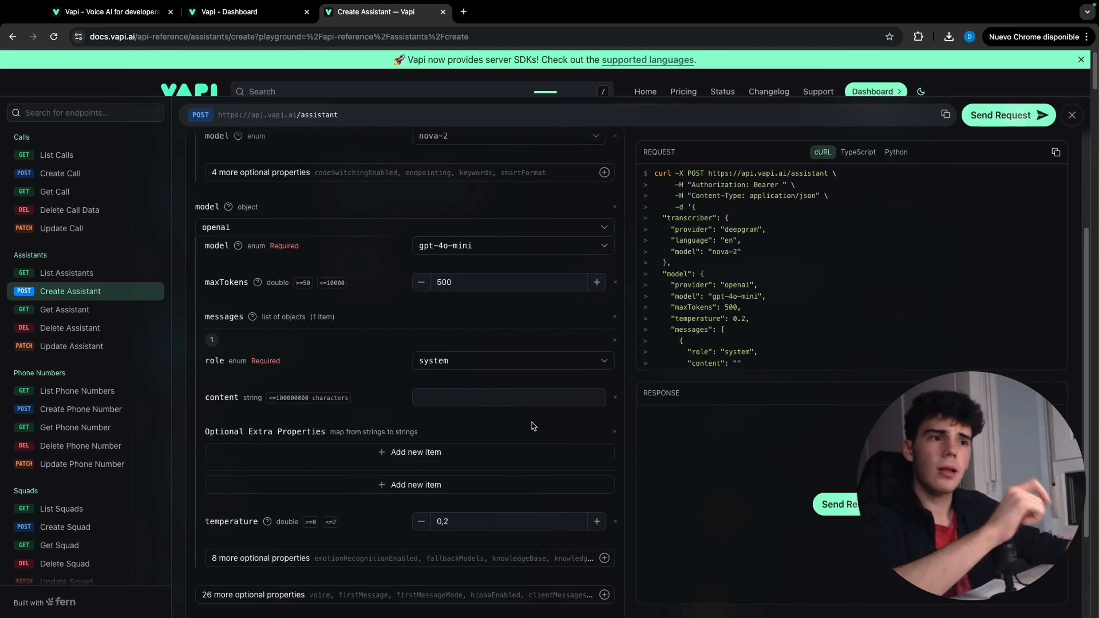
pyautogui.scroll(-3, 407, 433)
pyautogui.click(440, 466)
pyautogui.scroll(-2, 337, 389)
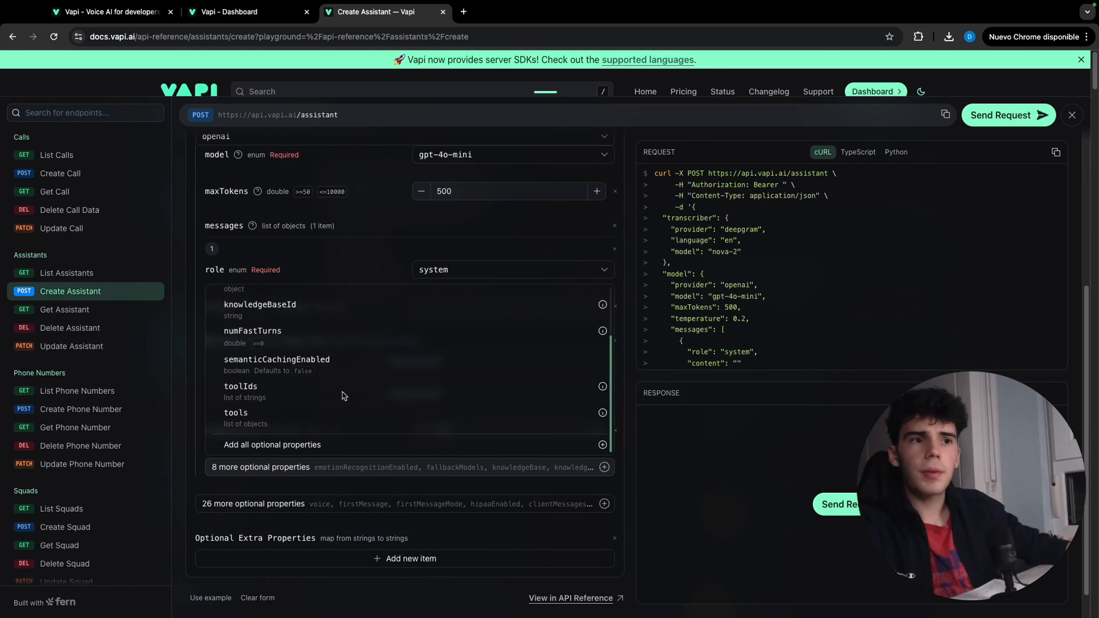
pyautogui.click(343, 408)
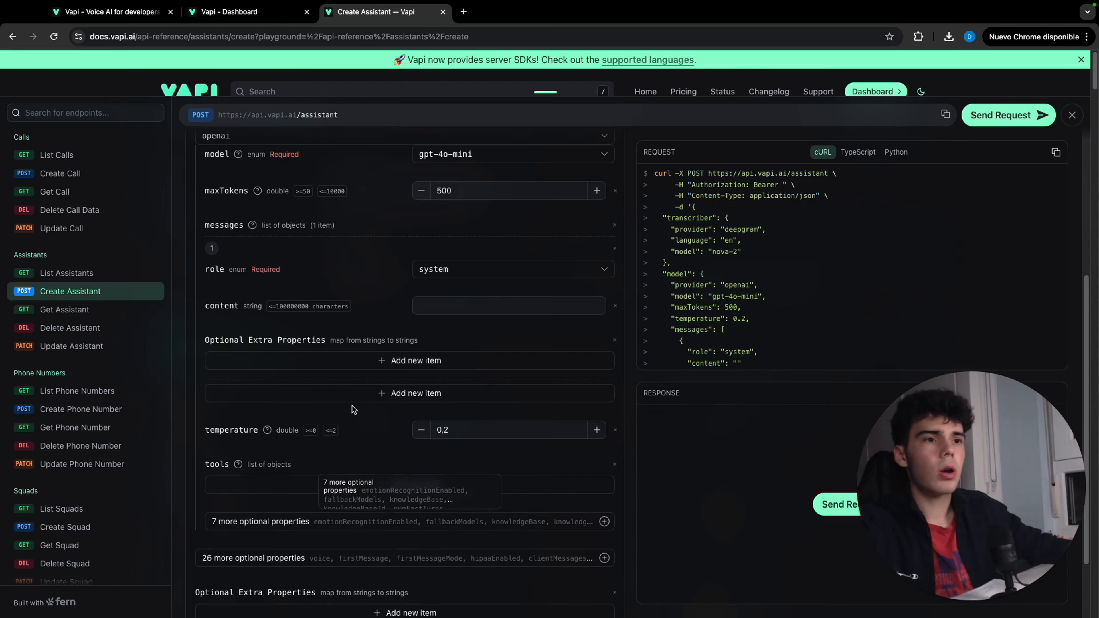
# Add one item to the tools list and give it a function definition
pyautogui.scroll(-2, 350, 410)
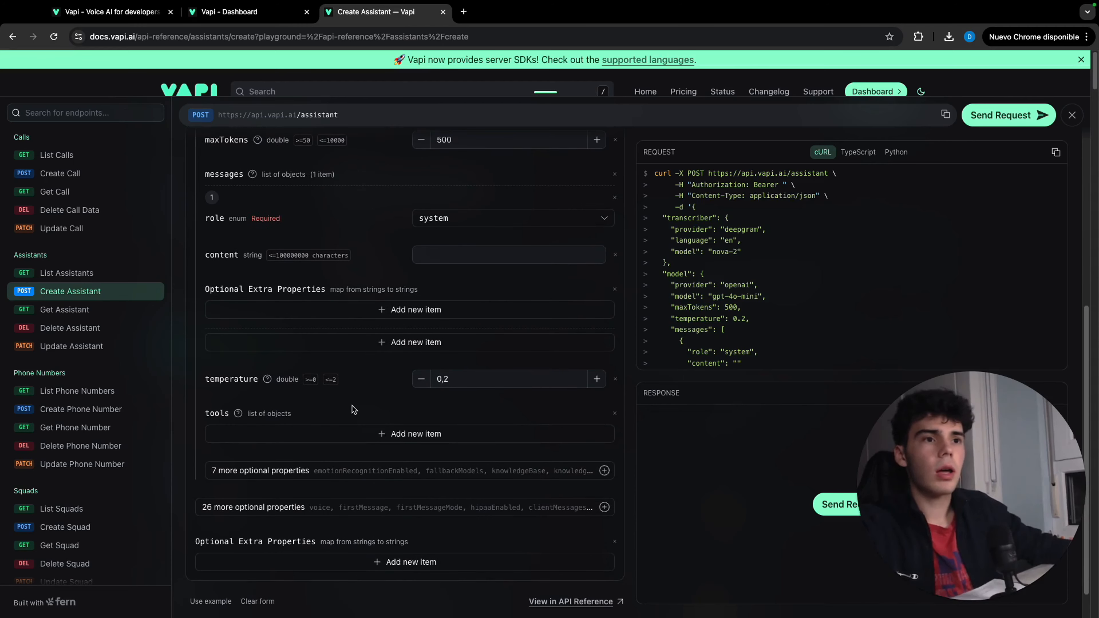
pyautogui.click(394, 435)
pyautogui.click(390, 476)
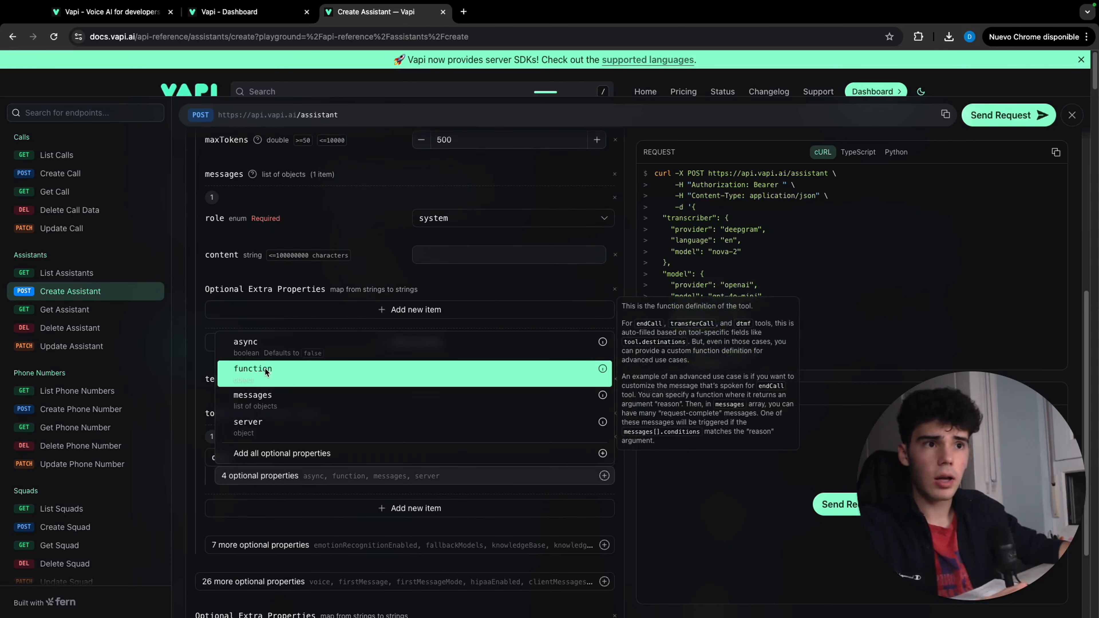
pyautogui.click(266, 368)
pyautogui.scroll(-2, 305, 450)
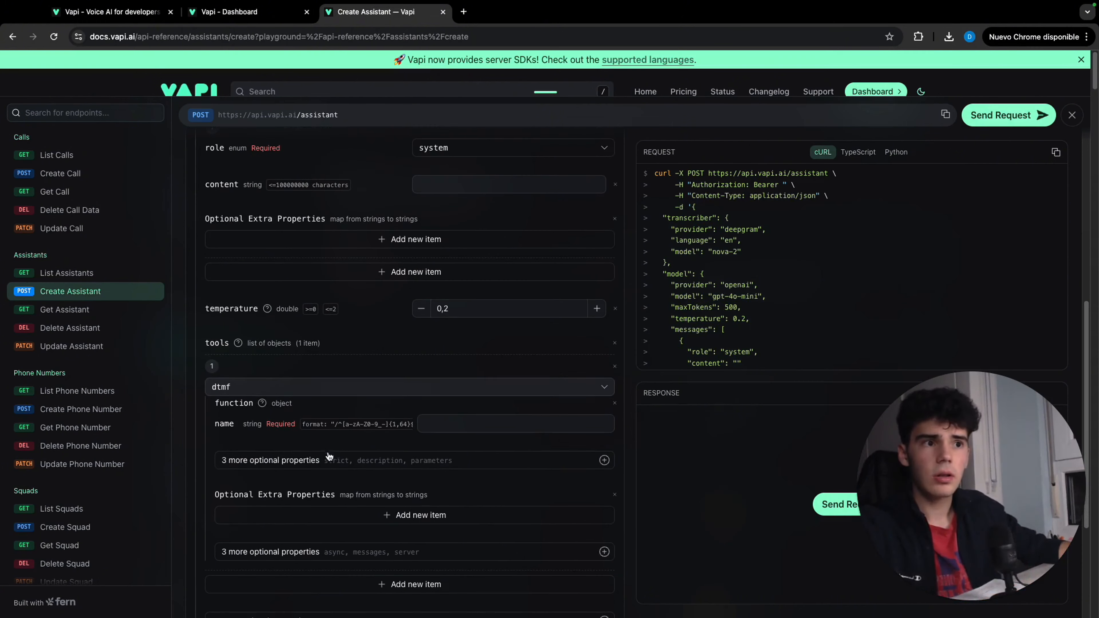
# Add the description and parameters properties to the tool's function definition
pyautogui.click(342, 459)
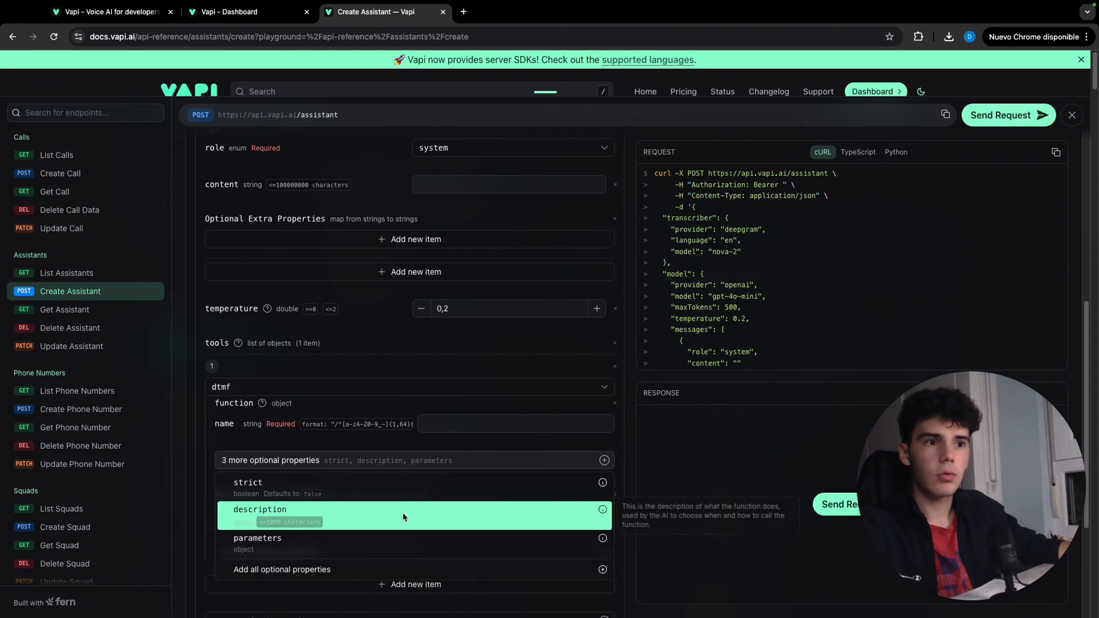
pyautogui.click(402, 514)
pyautogui.click(394, 497)
pyautogui.click(393, 546)
pyautogui.scroll(-7, 394, 519)
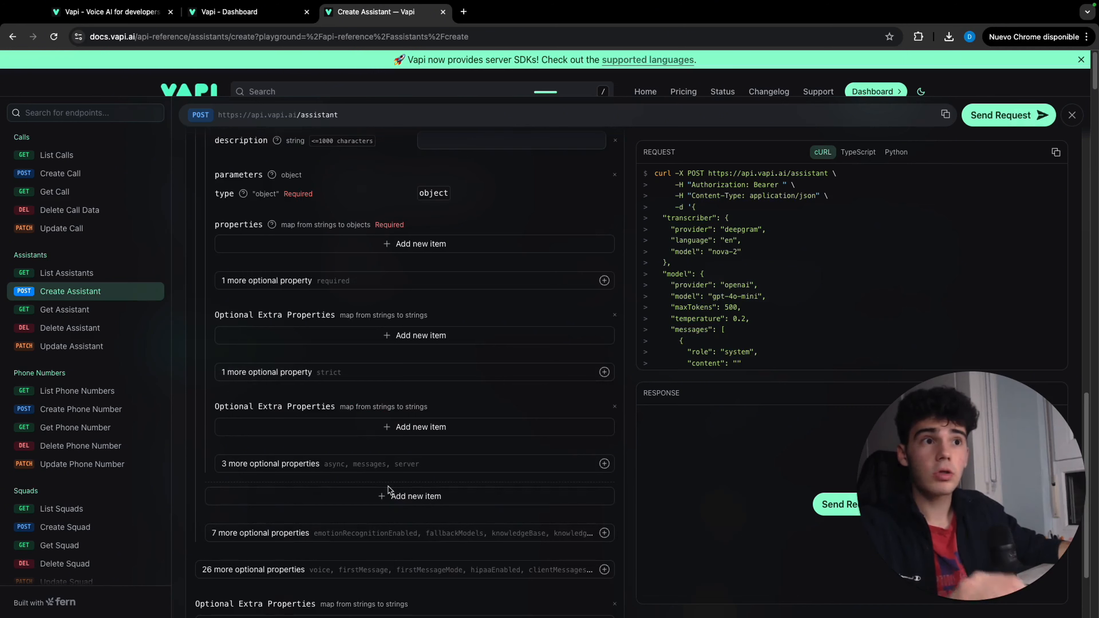
# Name the function "Interest and Reason for selling" and describe it as the user's interest (yes or no) in selling his property and the reason
pyautogui.scroll(1, 387, 489)
pyautogui.scroll(4, 387, 489)
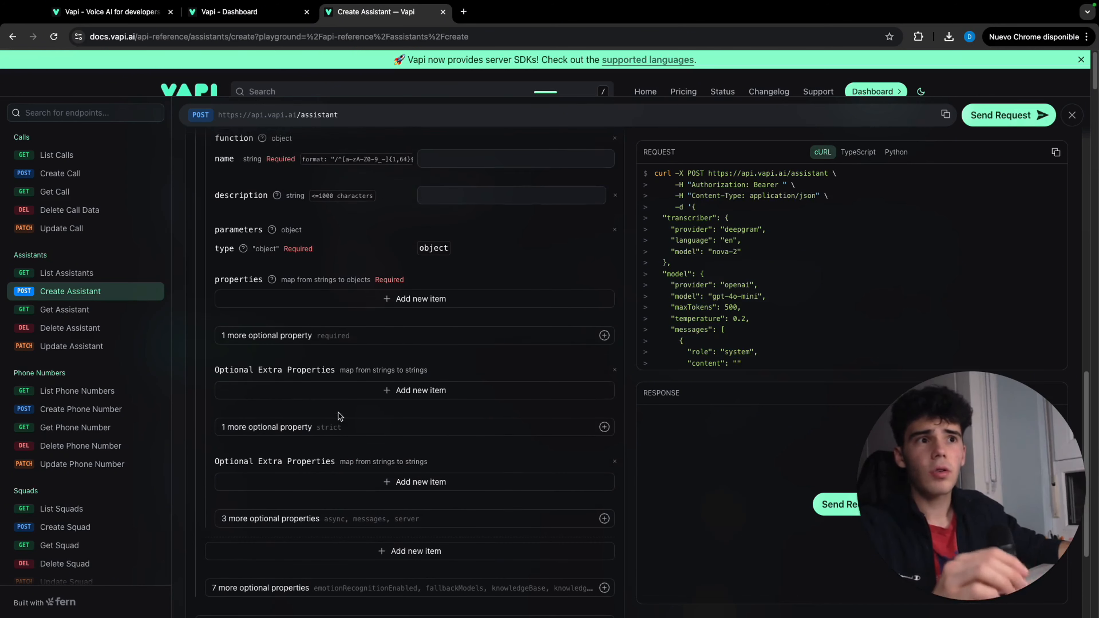
pyautogui.click(467, 302)
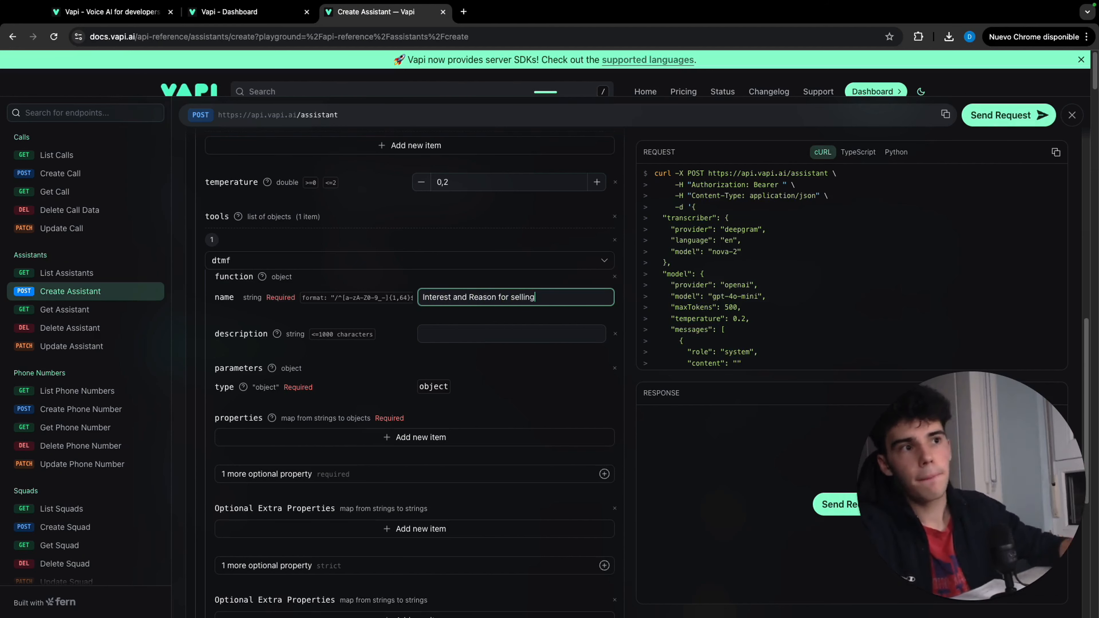
pyautogui.click(475, 334)
pyautogui.hotkey('ctrl', 'v')
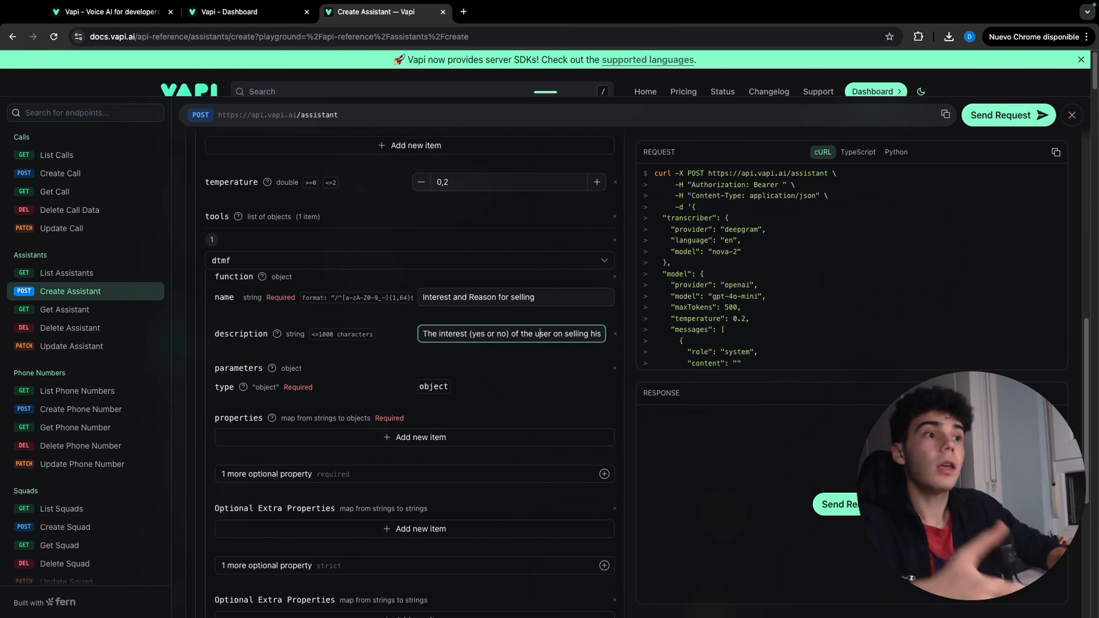
pyautogui.press('Right')
pyautogui.press('Right')
pyautogui.press('Right')
pyautogui.press('Right')
pyautogui.press('Right')
pyautogui.press('Right')
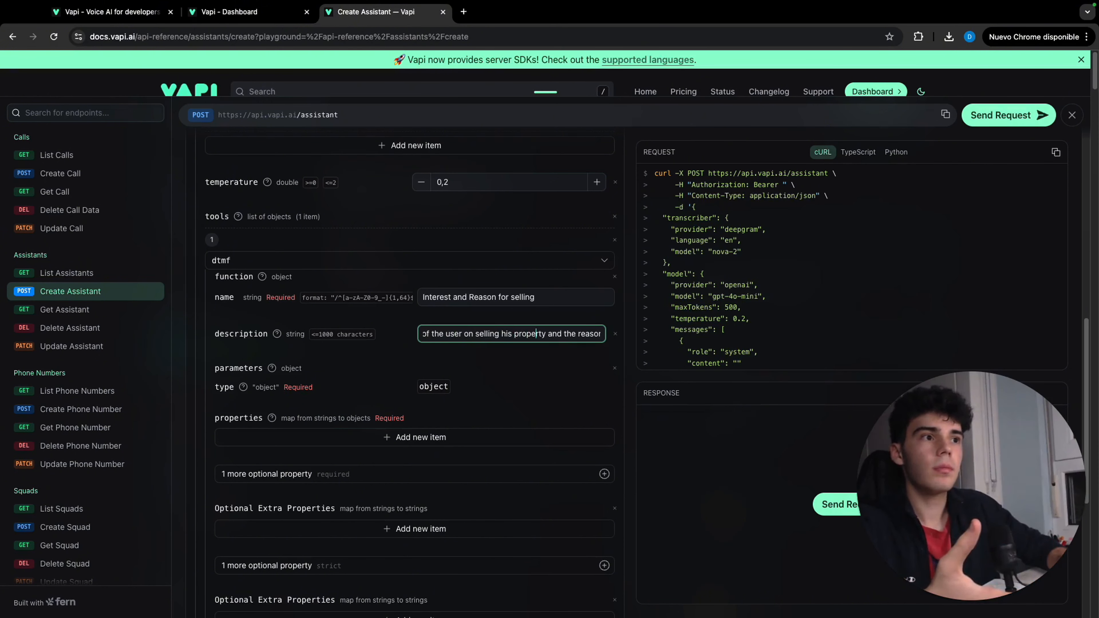
pyautogui.press('Right')
pyautogui.press('Right')
pyautogui.press('Right')
pyautogui.press('Right')
pyautogui.press('Right')
pyautogui.press('Right')
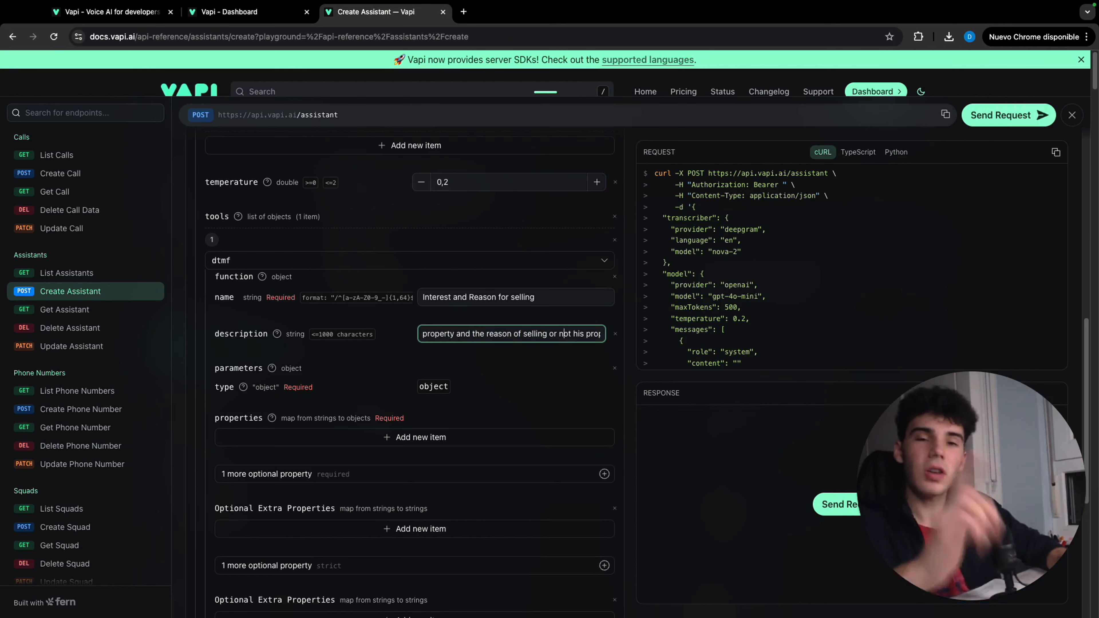
# Add an "Interest" entry of type string to the function parameters' properties, with a description of the user's interest
pyautogui.click(449, 438)
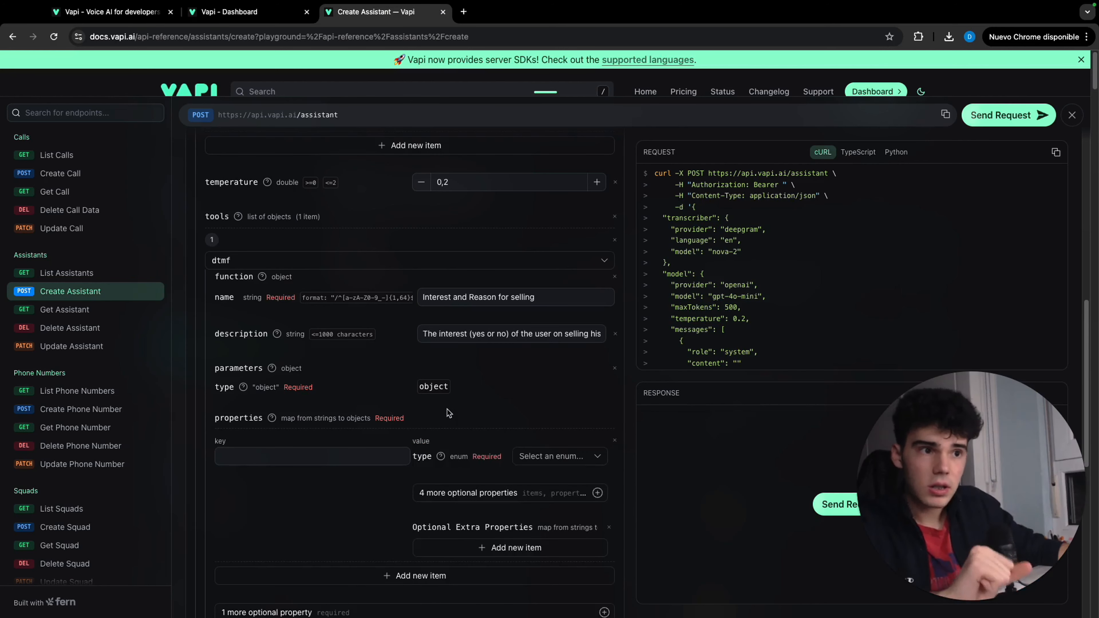
pyautogui.scroll(-3, 448, 411)
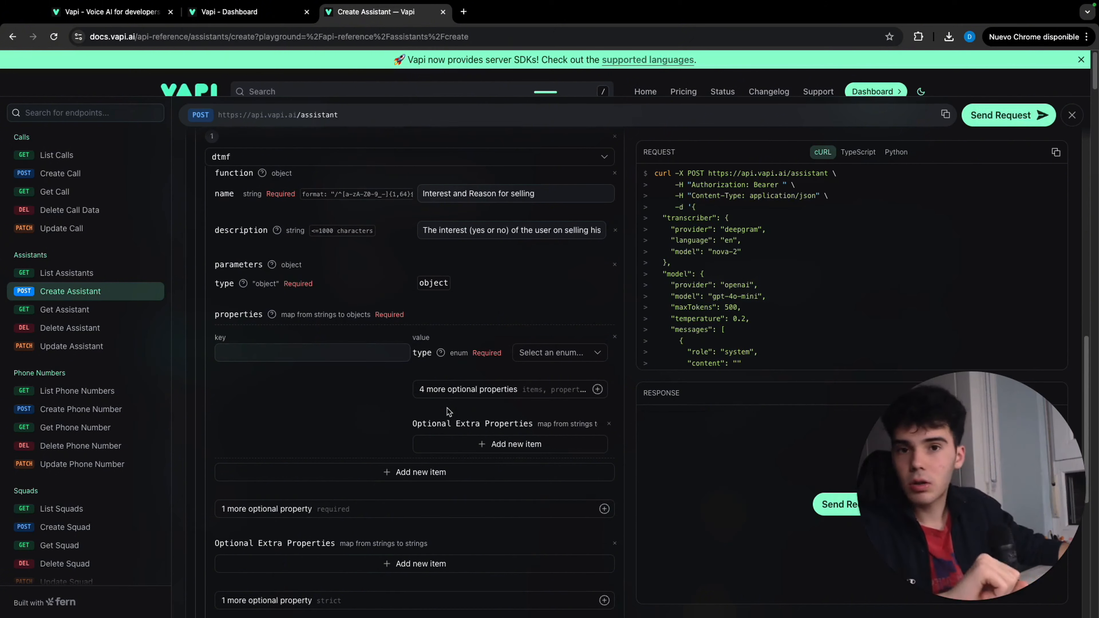
pyautogui.click(556, 352)
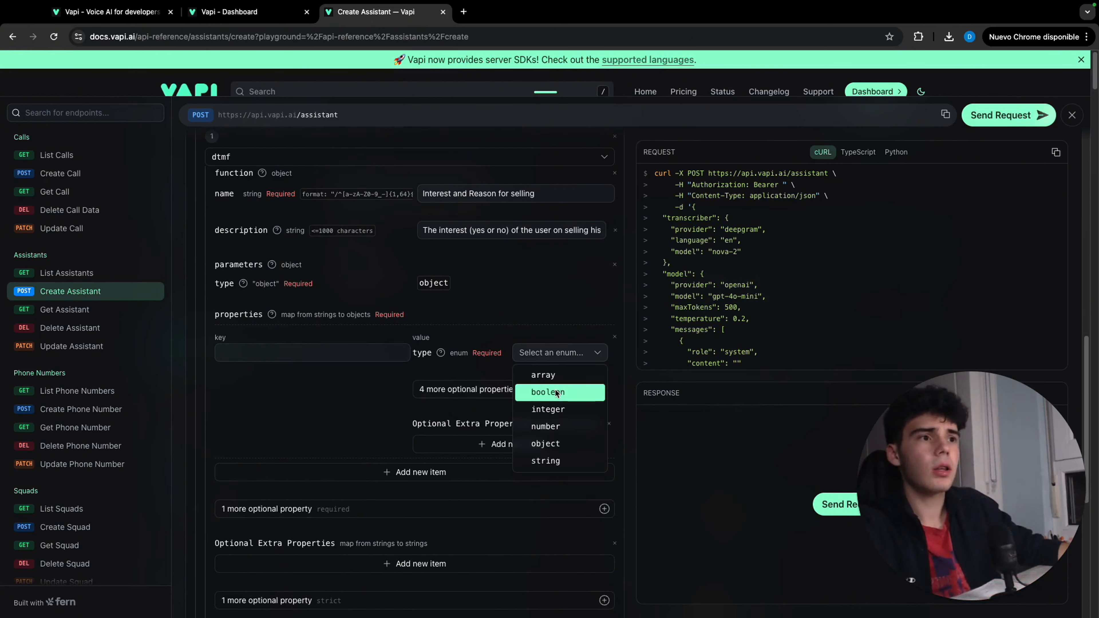
pyautogui.click(546, 460)
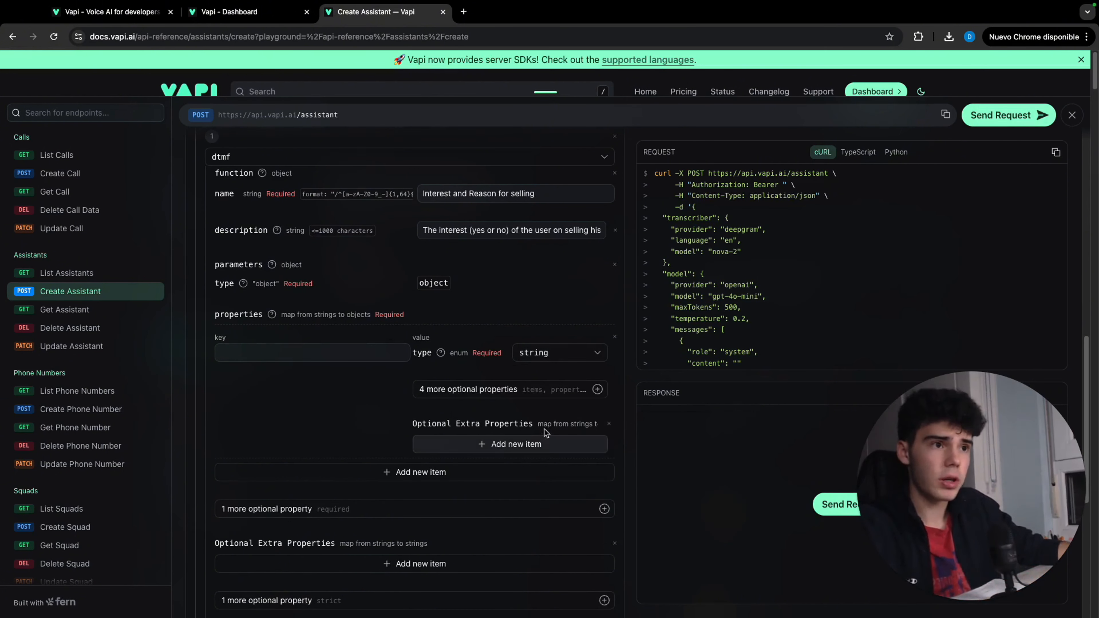
pyautogui.click(361, 354)
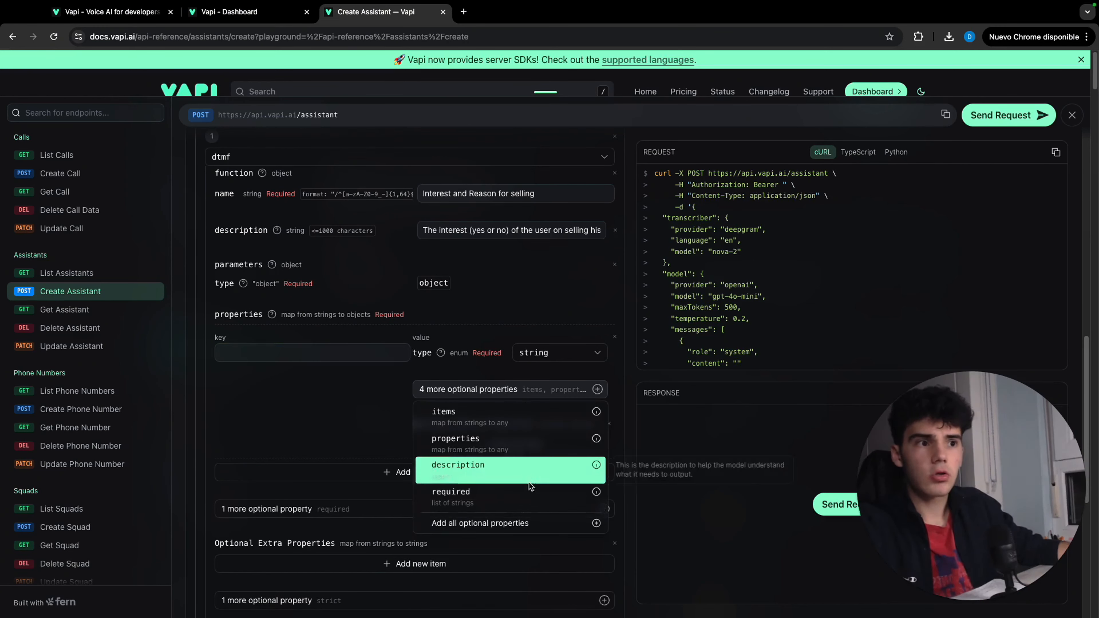
pyautogui.click(530, 470)
pyautogui.click(335, 357)
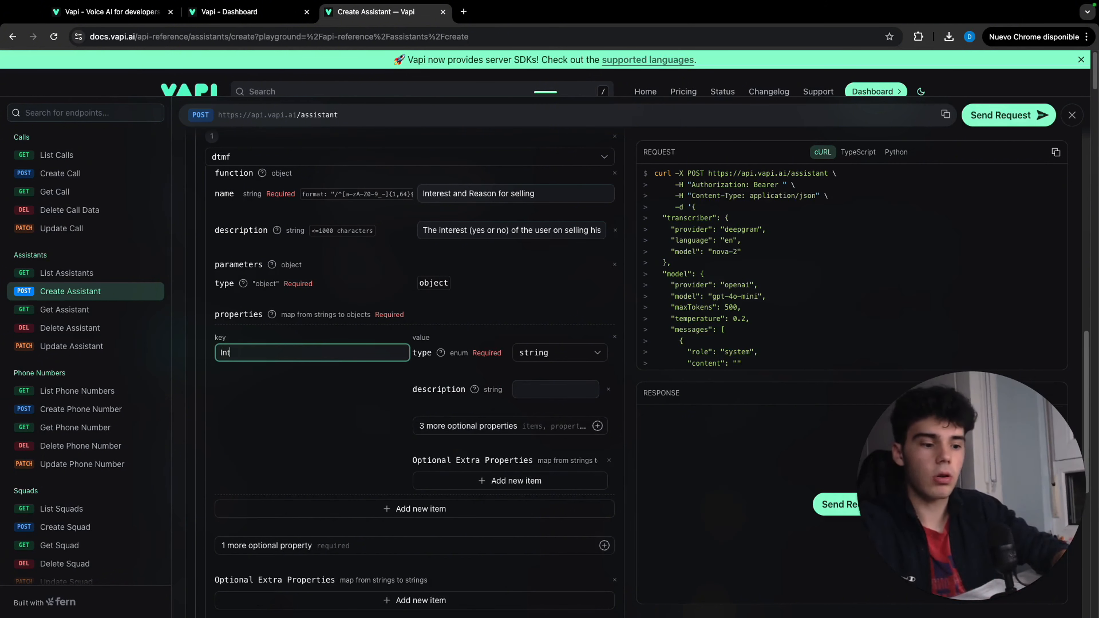
pyautogui.click(517, 391)
pyautogui.press('cmd+v')
pyautogui.scroll(-1, 474, 384)
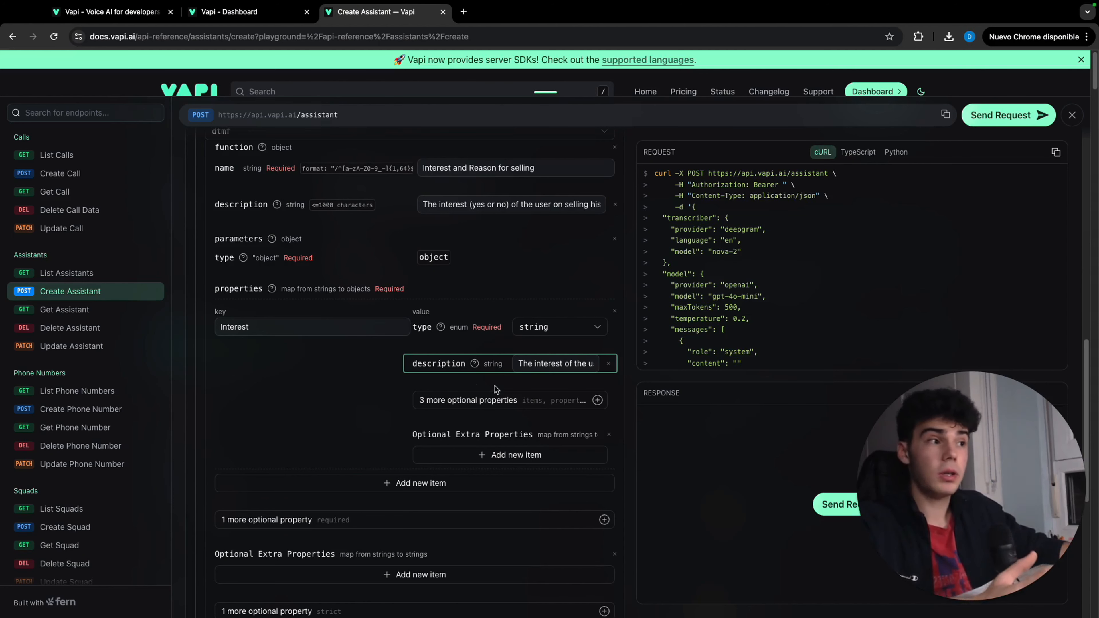
# Add a second parameter property "Reason for selling" of type string, with a description explaining the user's reason
pyautogui.click(425, 487)
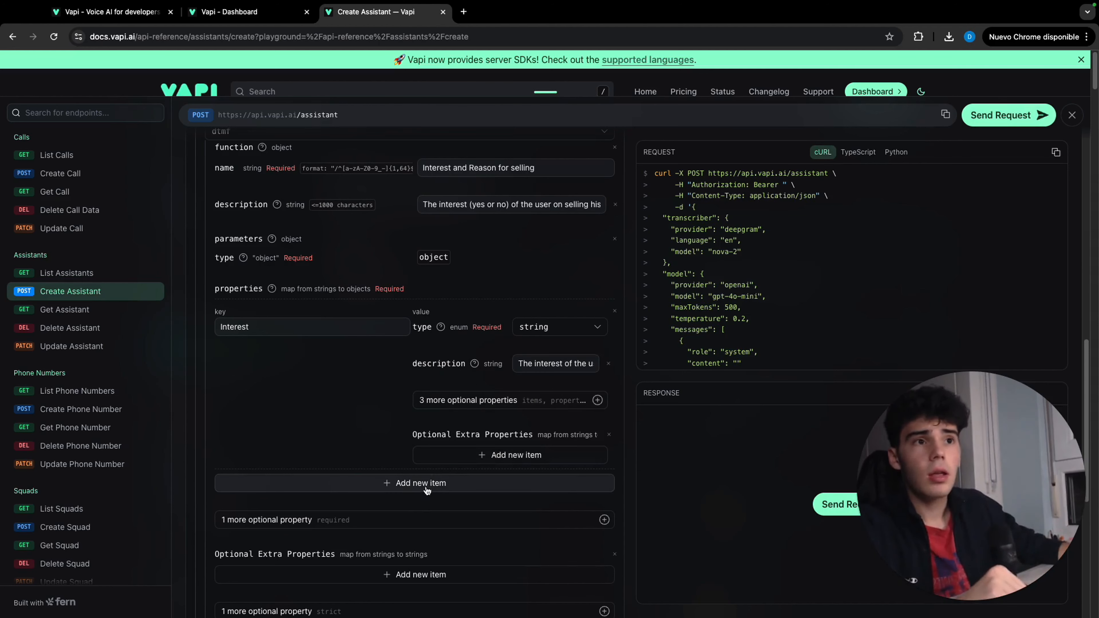
pyautogui.scroll(-2, 383, 420)
pyautogui.click(383, 420)
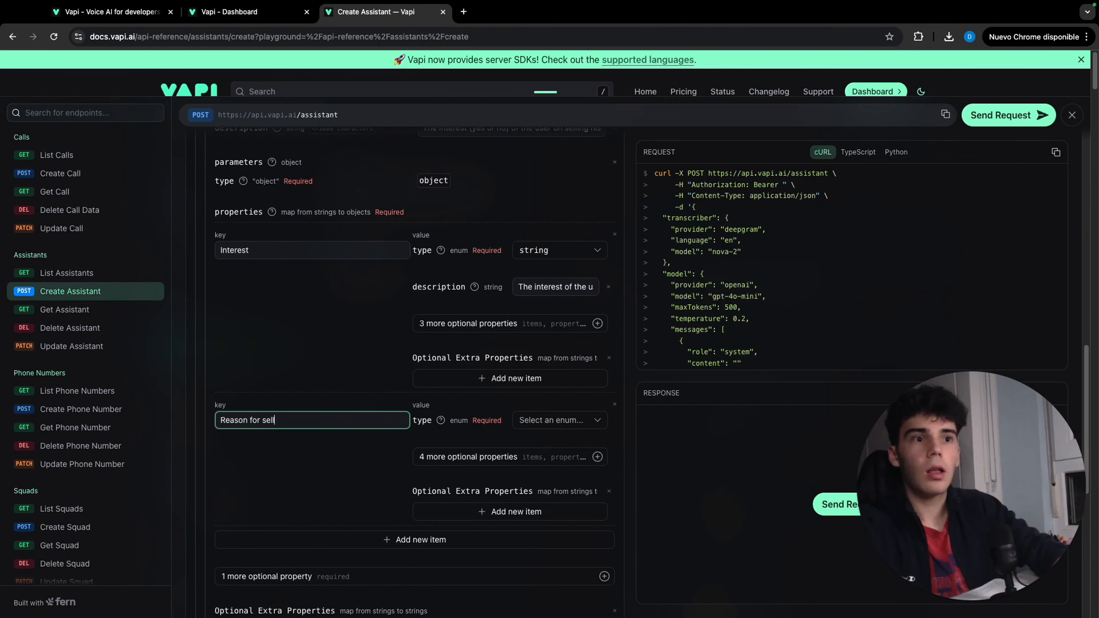
pyautogui.click(558, 420)
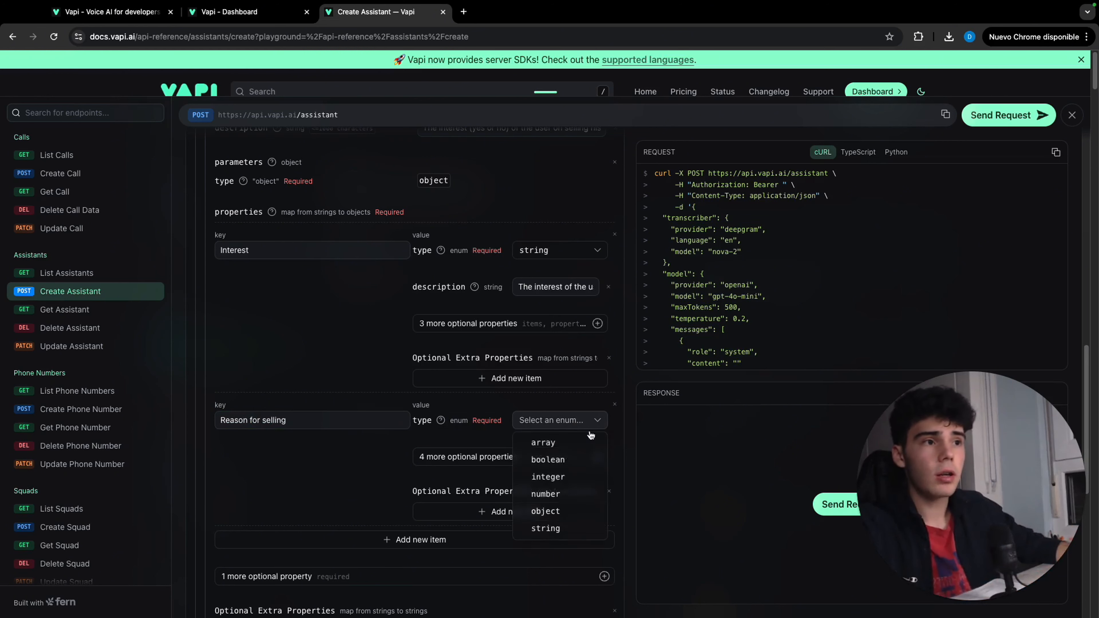
pyautogui.click(562, 528)
pyautogui.click(531, 464)
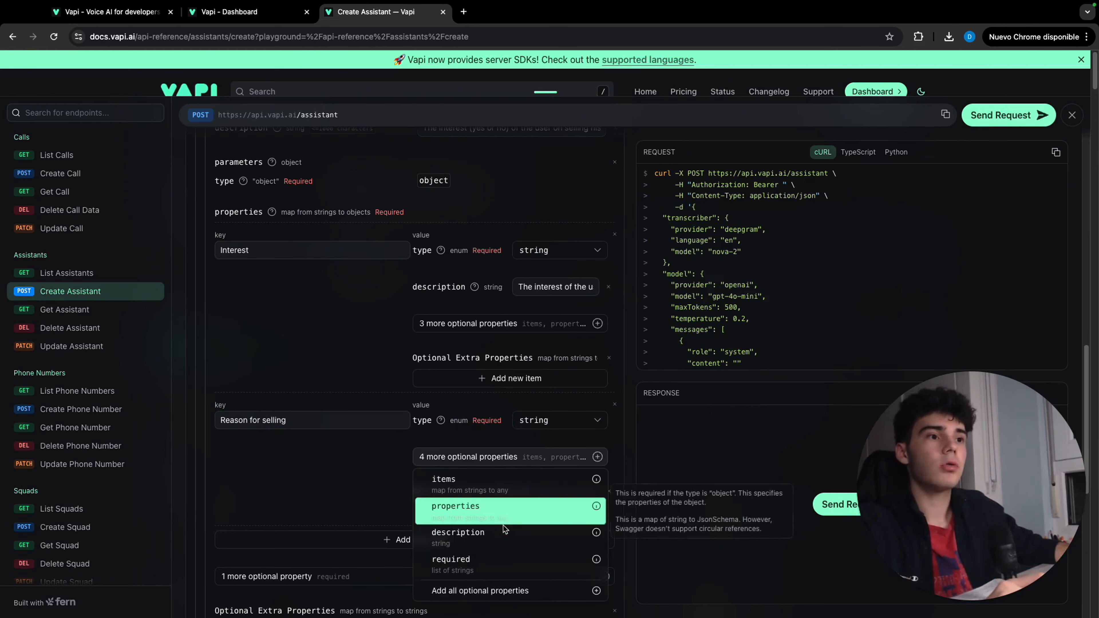
pyautogui.click(502, 533)
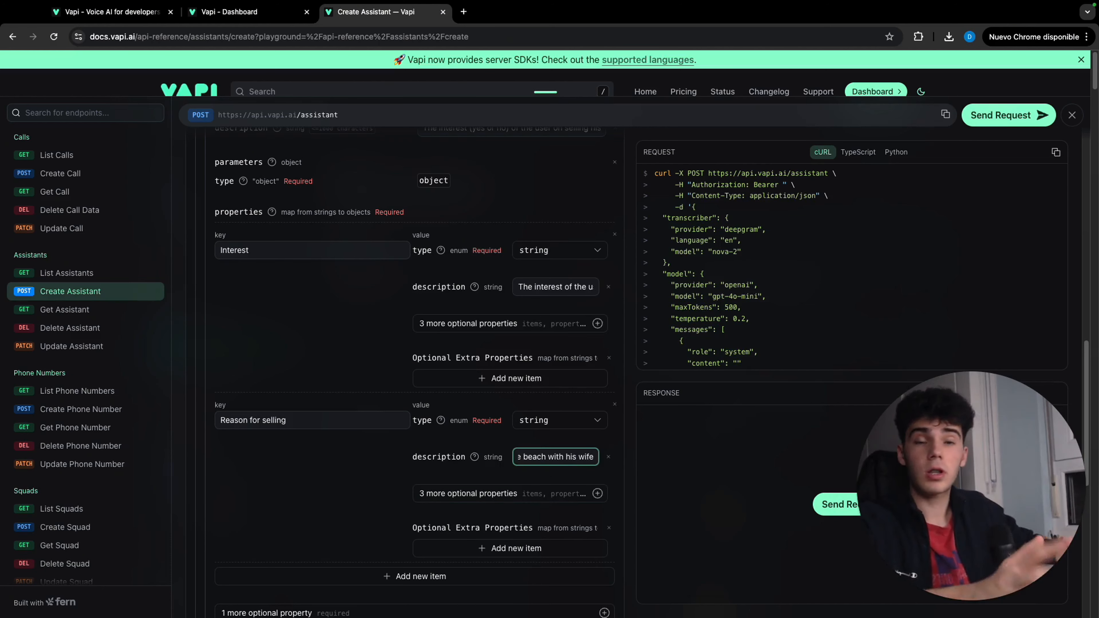
pyautogui.click(557, 446)
# Add the voice object to the assistant with 11labs as provider and phillip as the voice ID
pyautogui.scroll(-5, 554, 448)
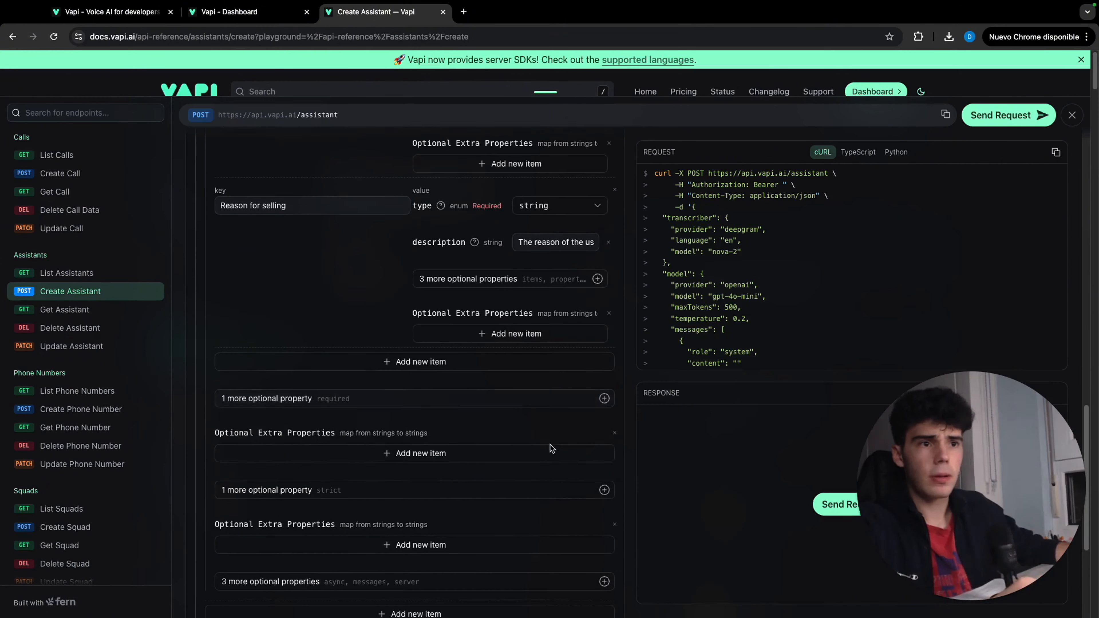
pyautogui.scroll(-3, 489, 442)
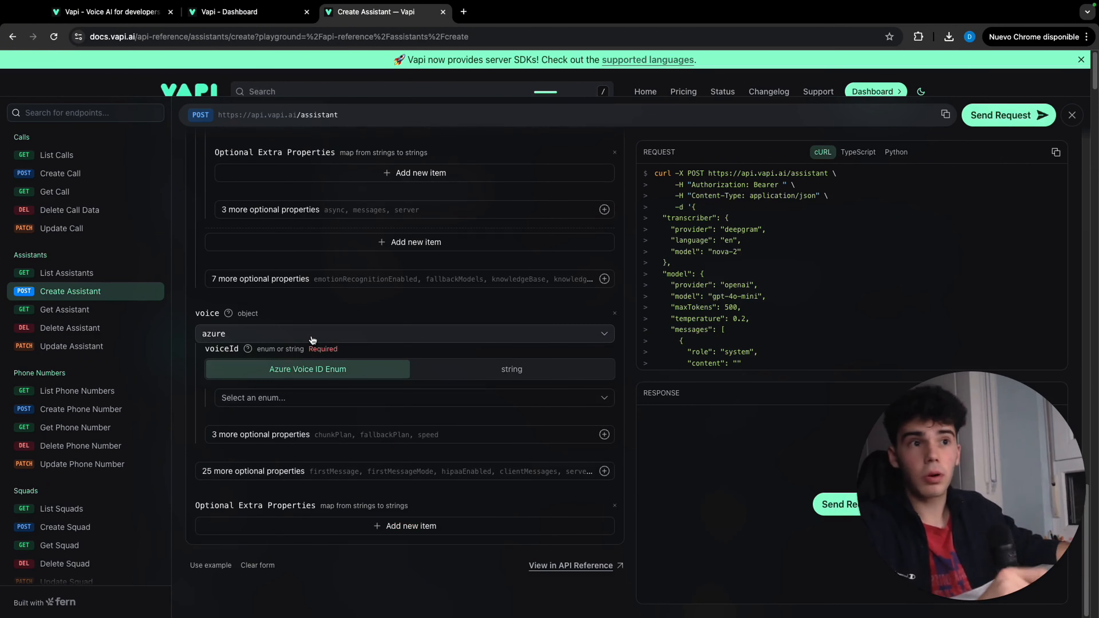
pyautogui.click(313, 338)
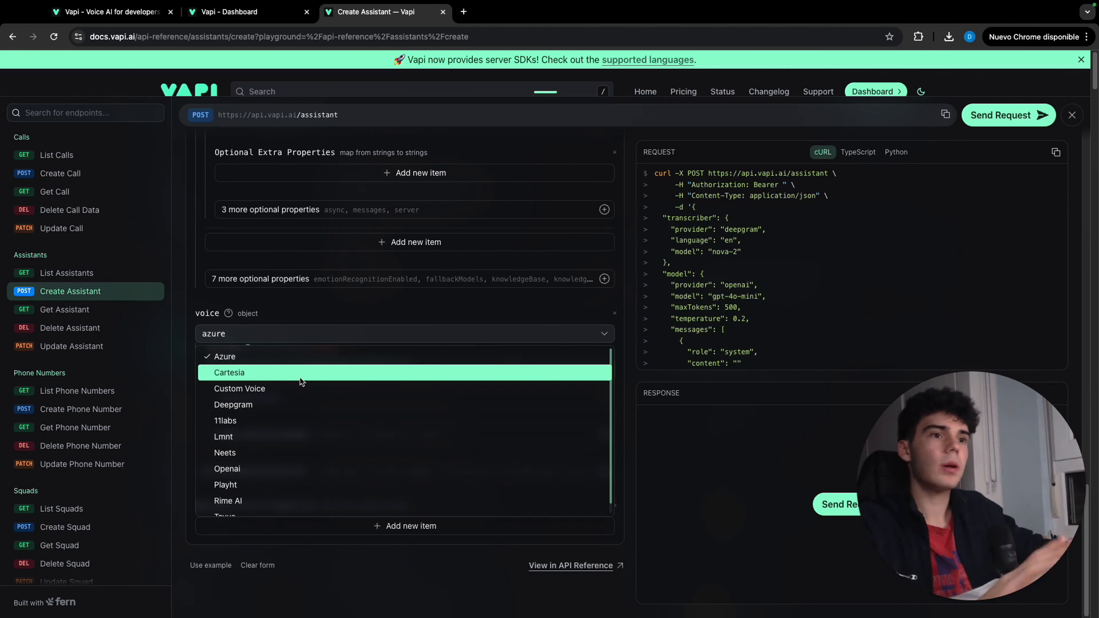
pyautogui.click(325, 420)
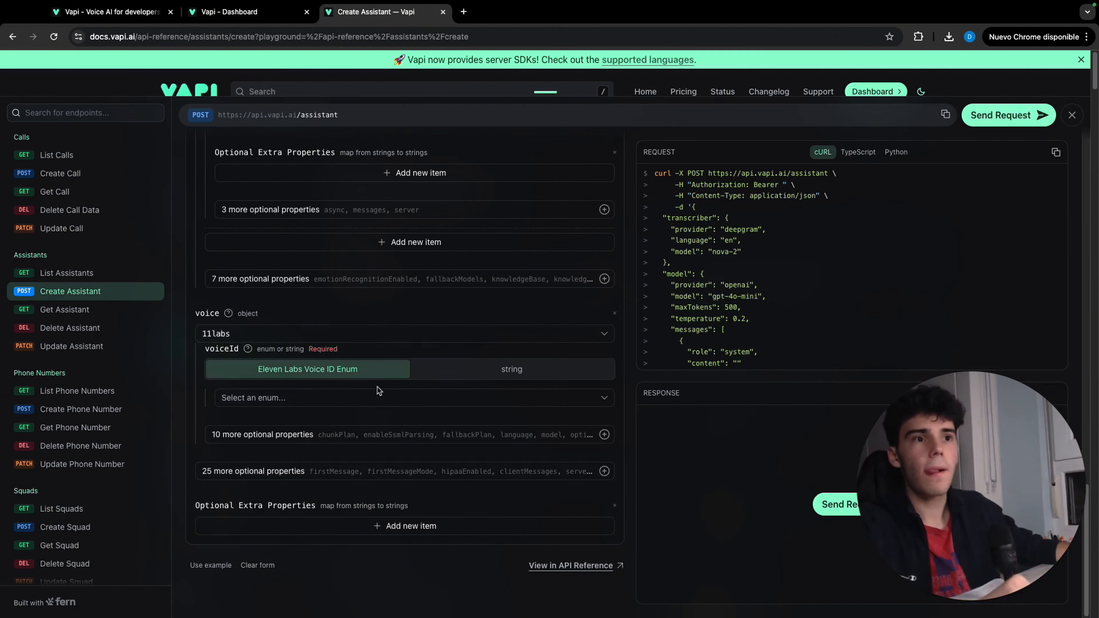
pyautogui.click(376, 397)
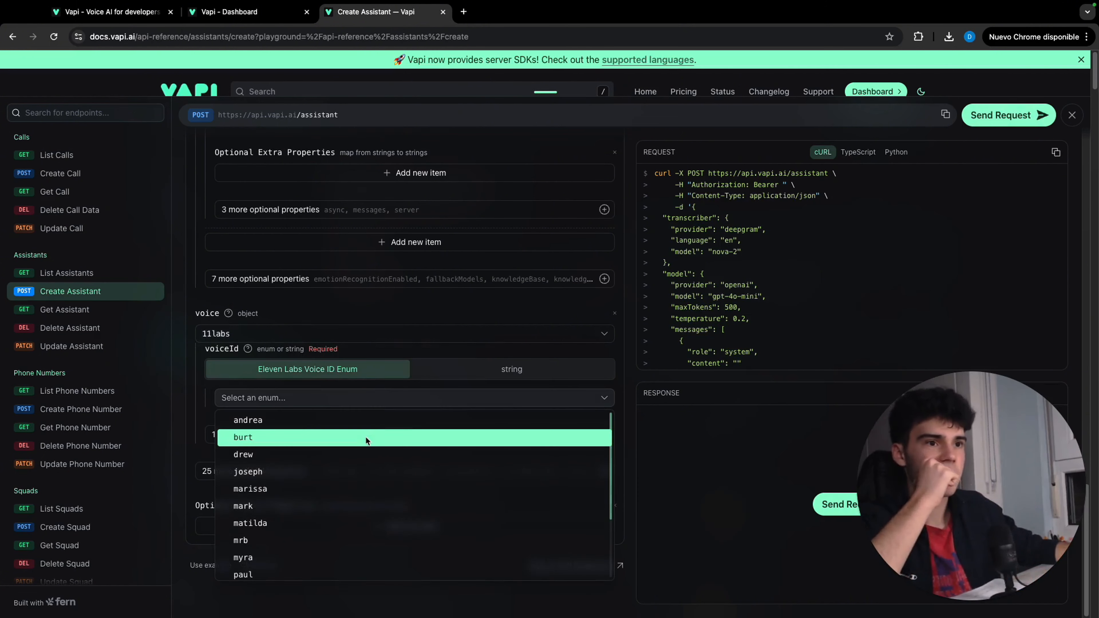
pyautogui.scroll(-3, 350, 479)
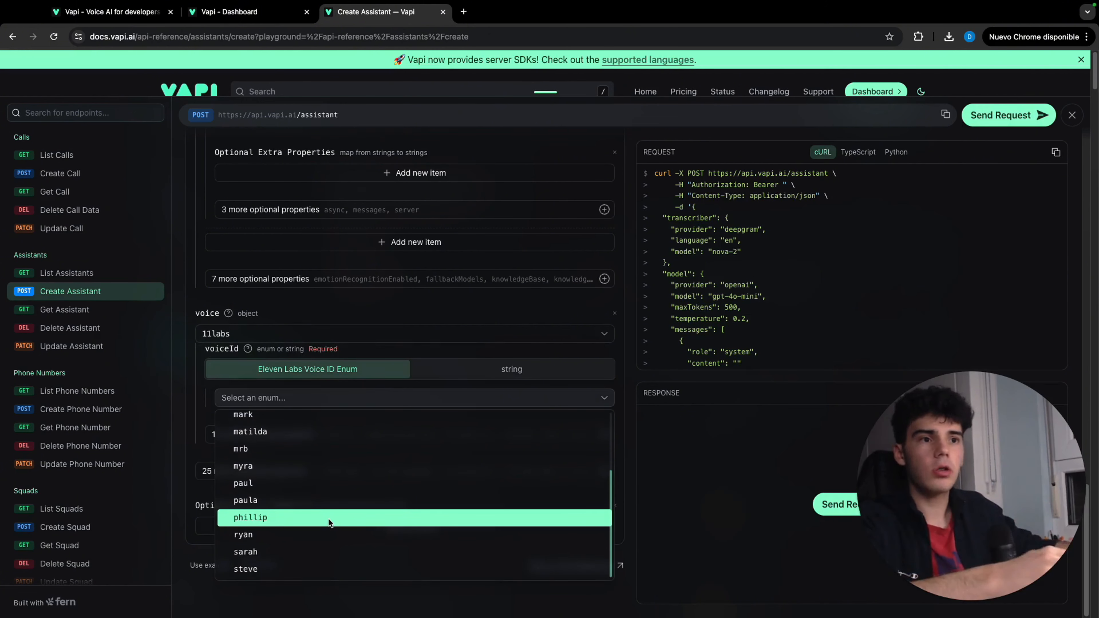
pyautogui.click(328, 518)
# Add the language and model properties to the 11labs voice, set to en and eleven_turbo_v2_5
pyautogui.click(352, 433)
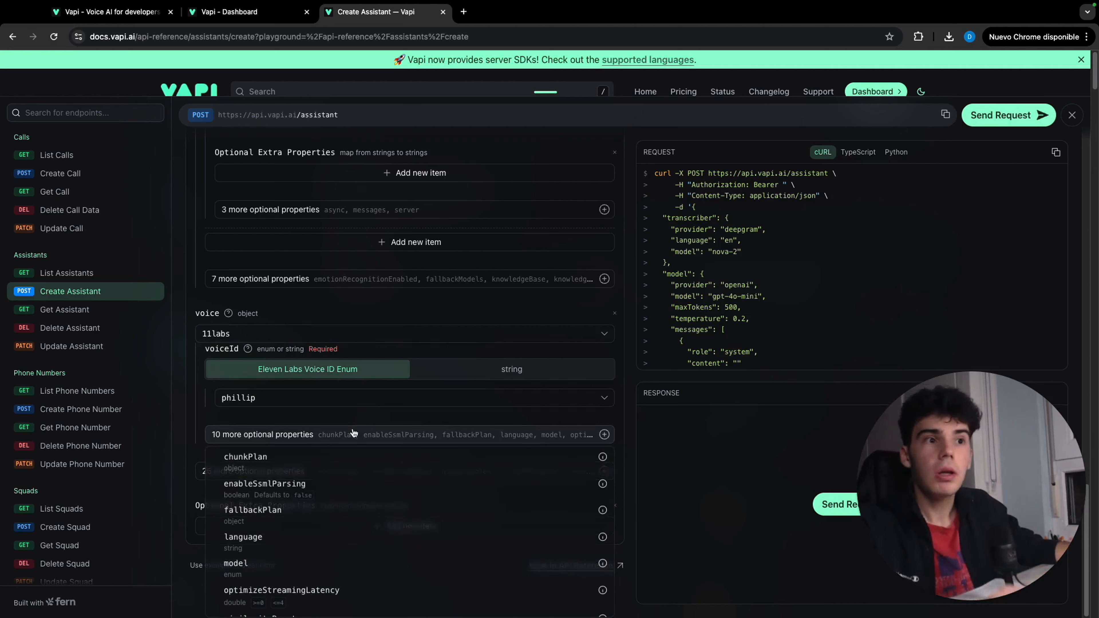
pyautogui.click(343, 539)
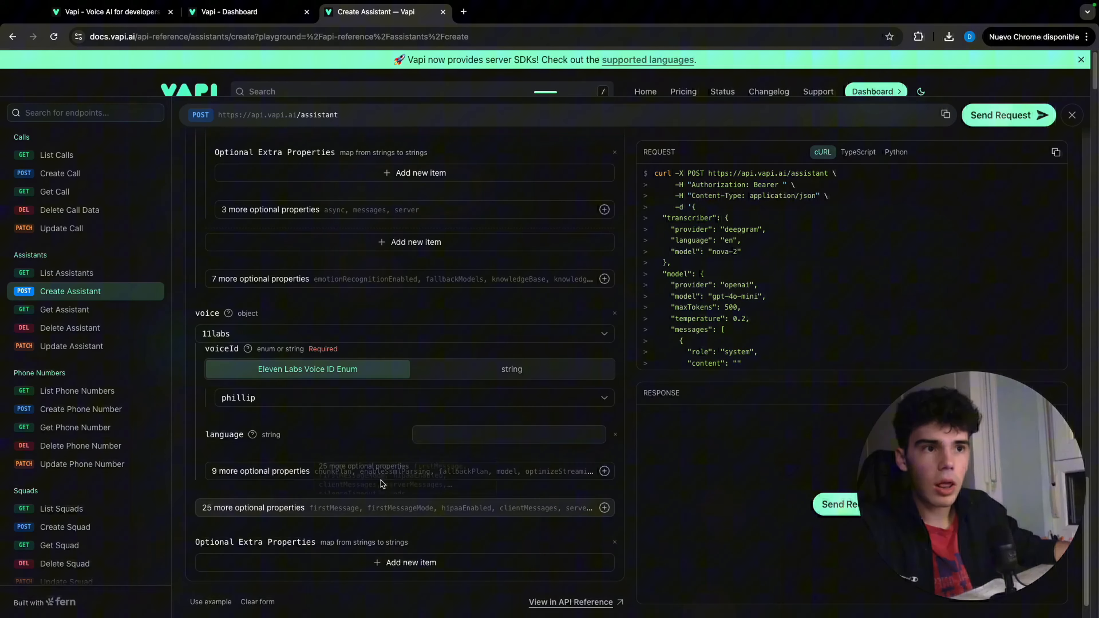
pyautogui.click(469, 437)
pyautogui.write('en')
pyautogui.click(404, 472)
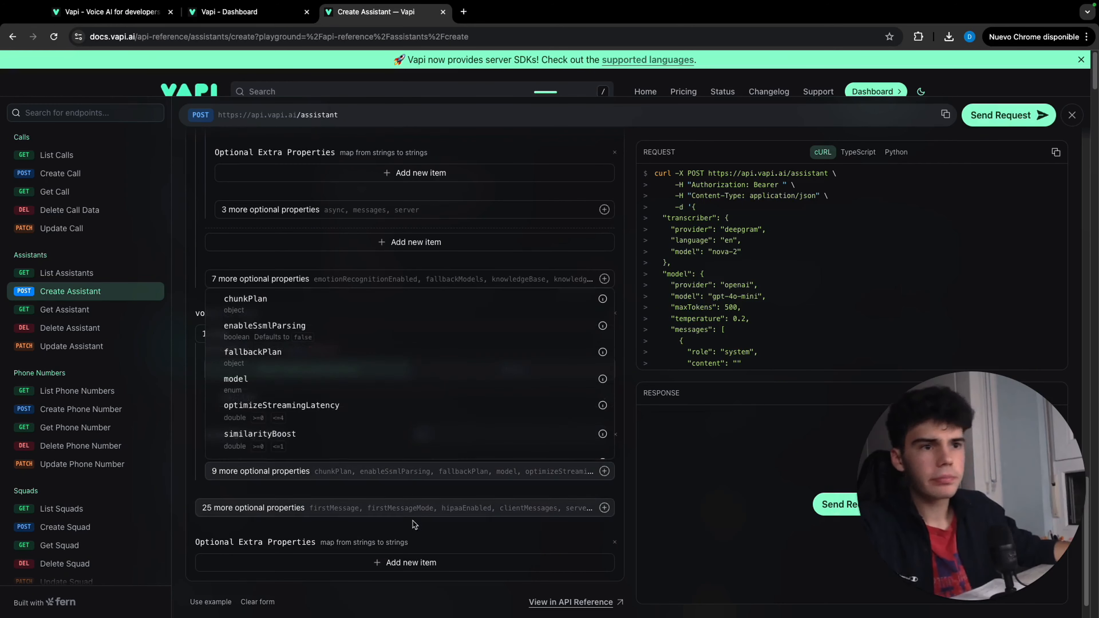
pyautogui.click(279, 385)
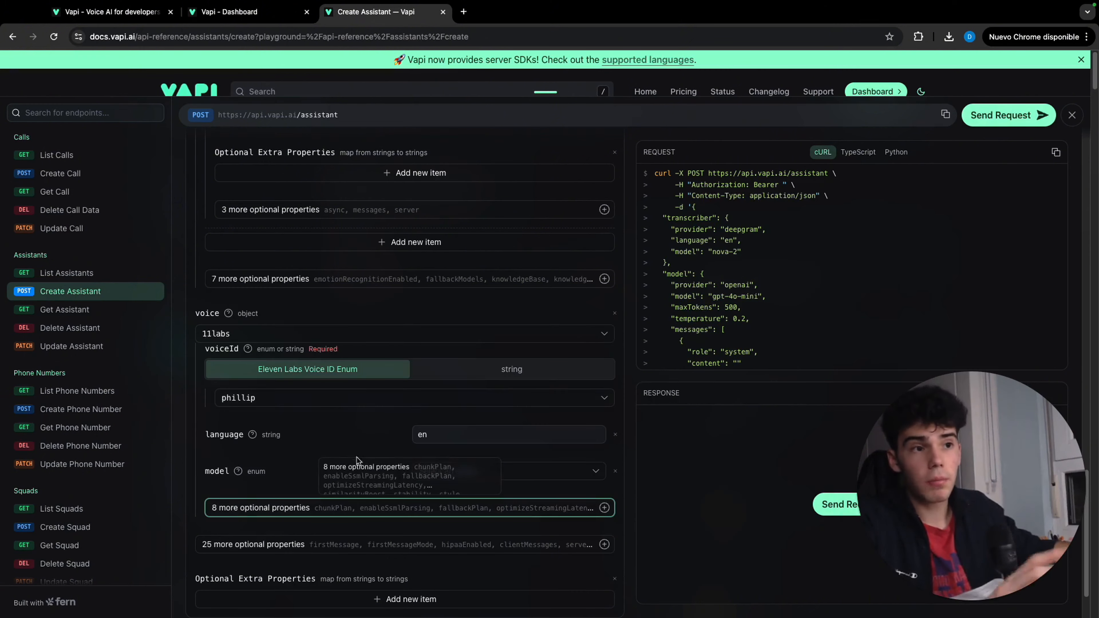
pyautogui.click(515, 471)
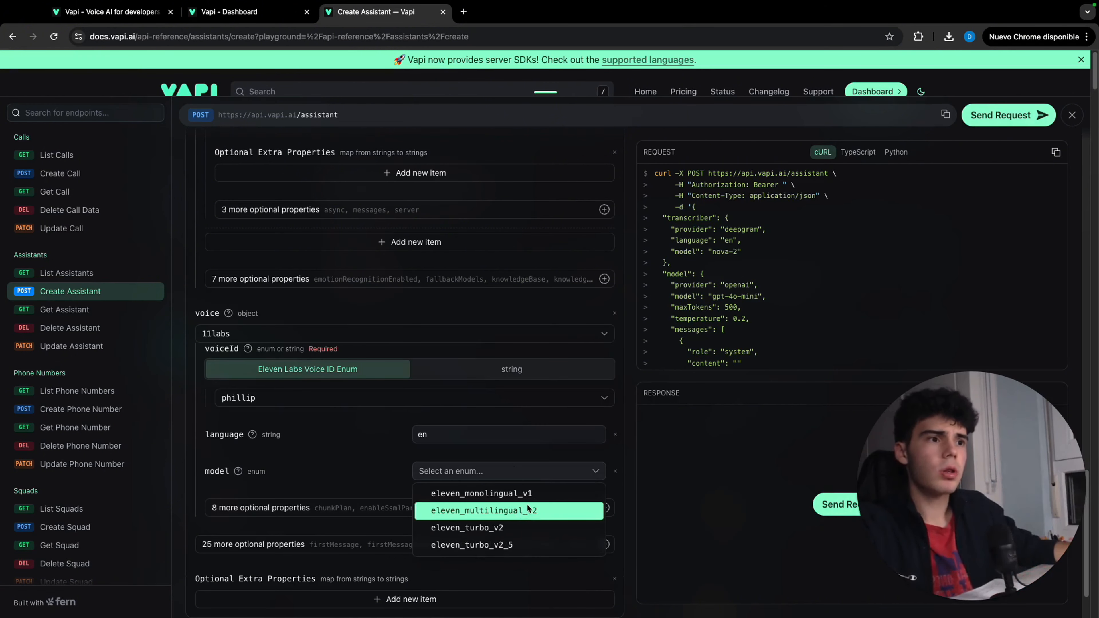
pyautogui.click(533, 542)
# Add firstMessageMode set to assistant-speaks-first and an empty firstMessage property to the assistant
pyautogui.scroll(-1, 426, 452)
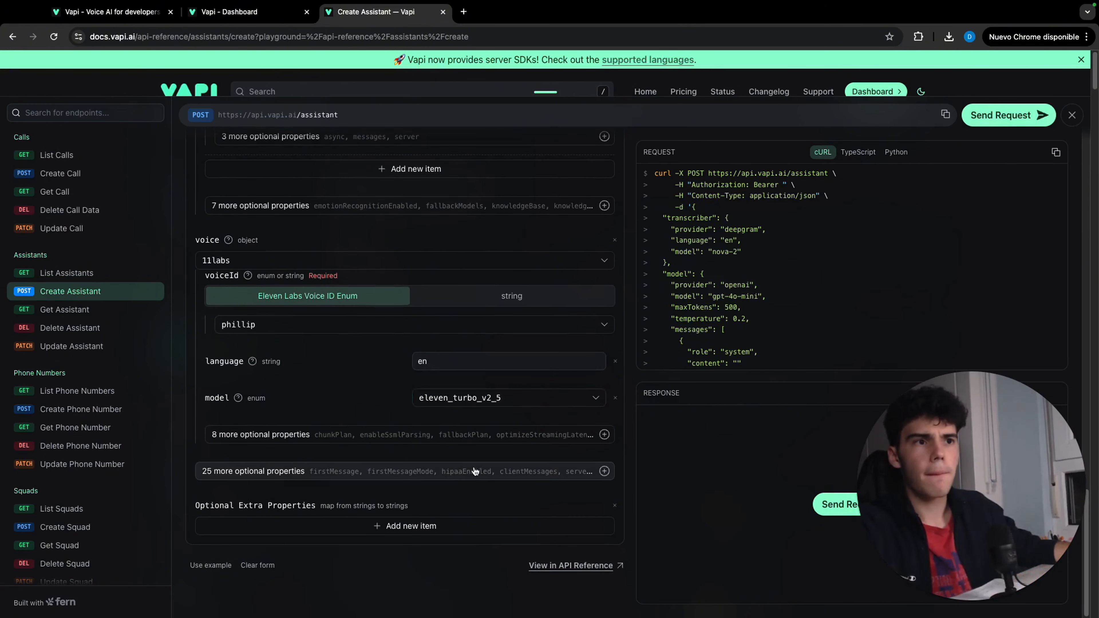
pyautogui.click(427, 471)
pyautogui.click(358, 331)
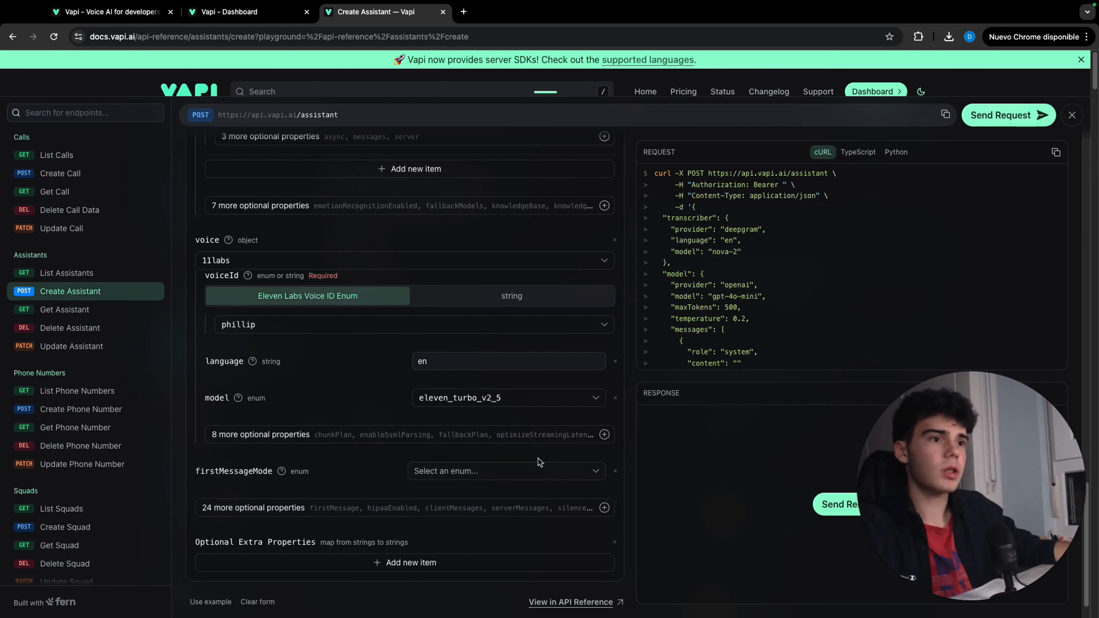
pyautogui.click(529, 470)
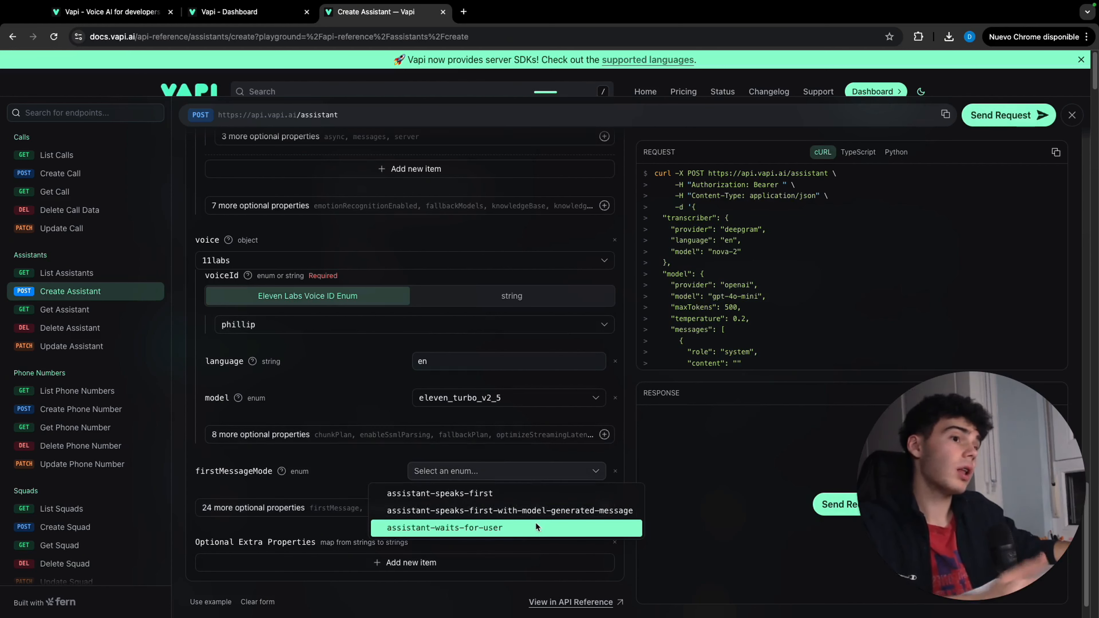
pyautogui.click(498, 494)
pyautogui.click(487, 508)
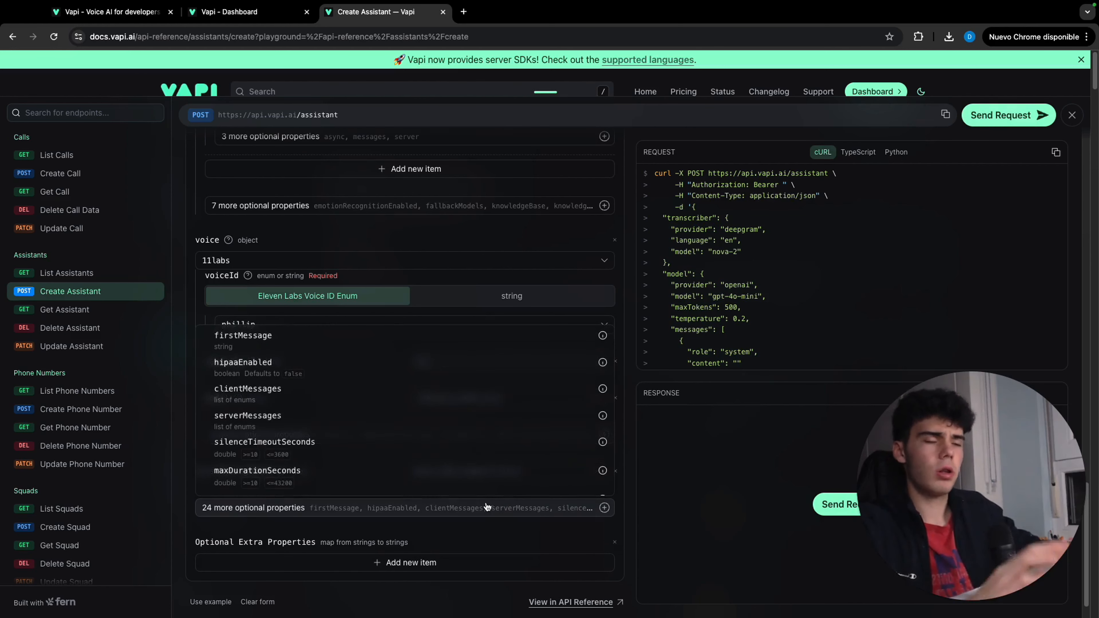
pyautogui.click(445, 344)
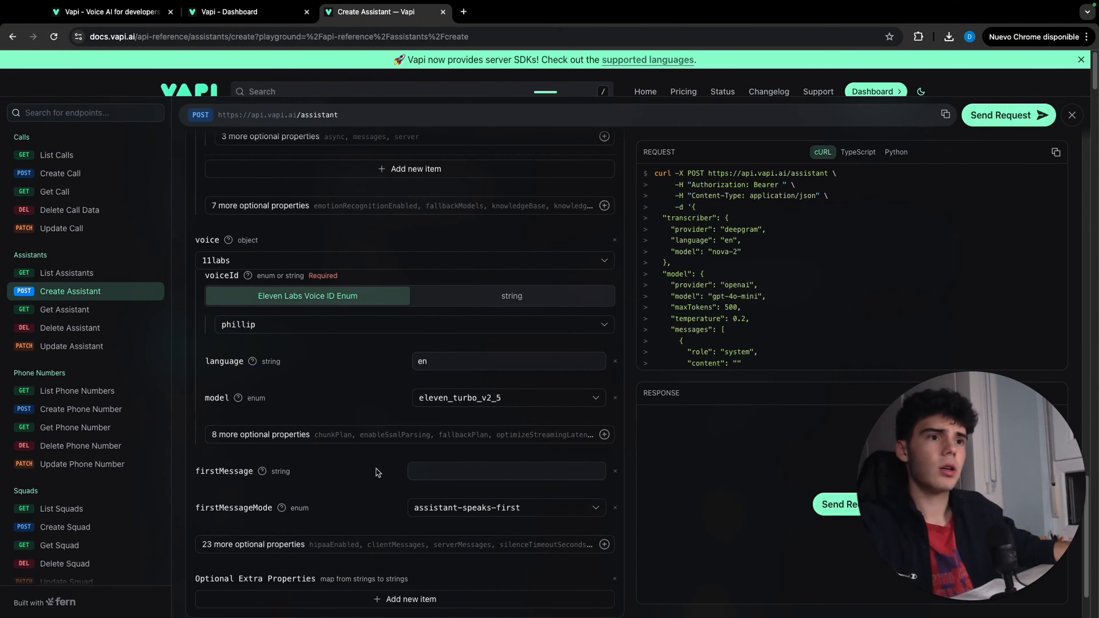
# Add the artifactPlan object to the assistant's optional properties
pyautogui.click(421, 468)
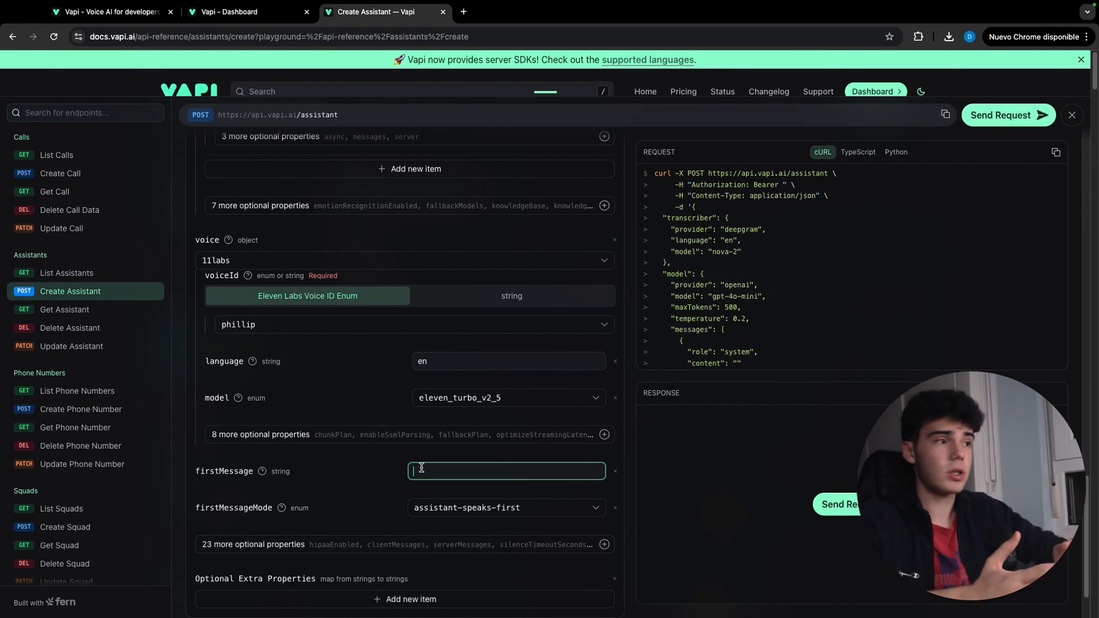
pyautogui.scroll(-2, 591, 476)
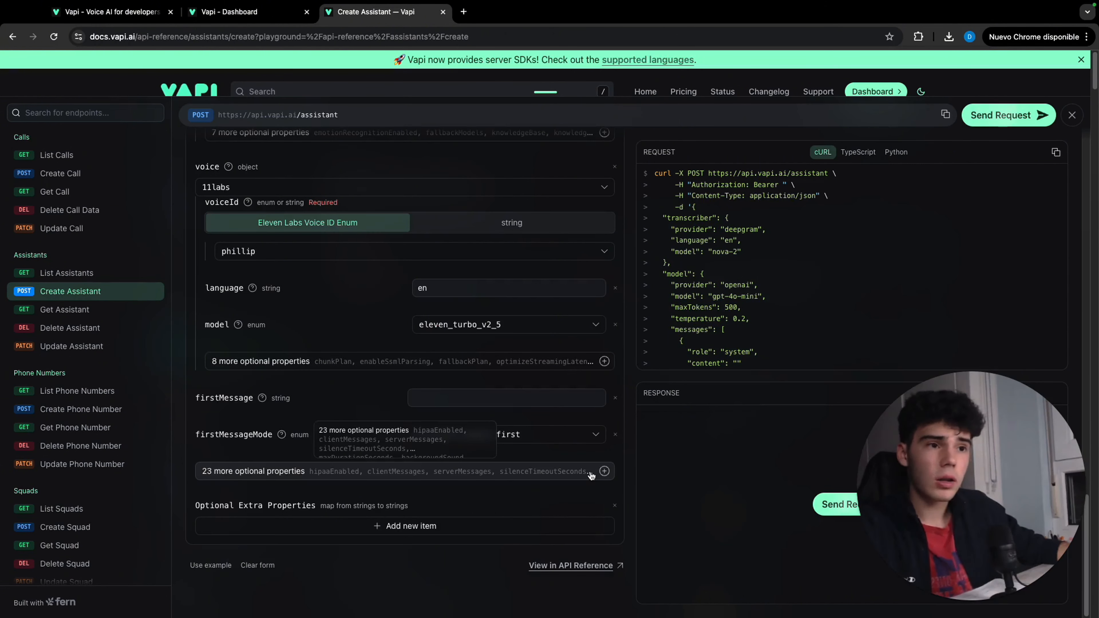
pyautogui.click(591, 476)
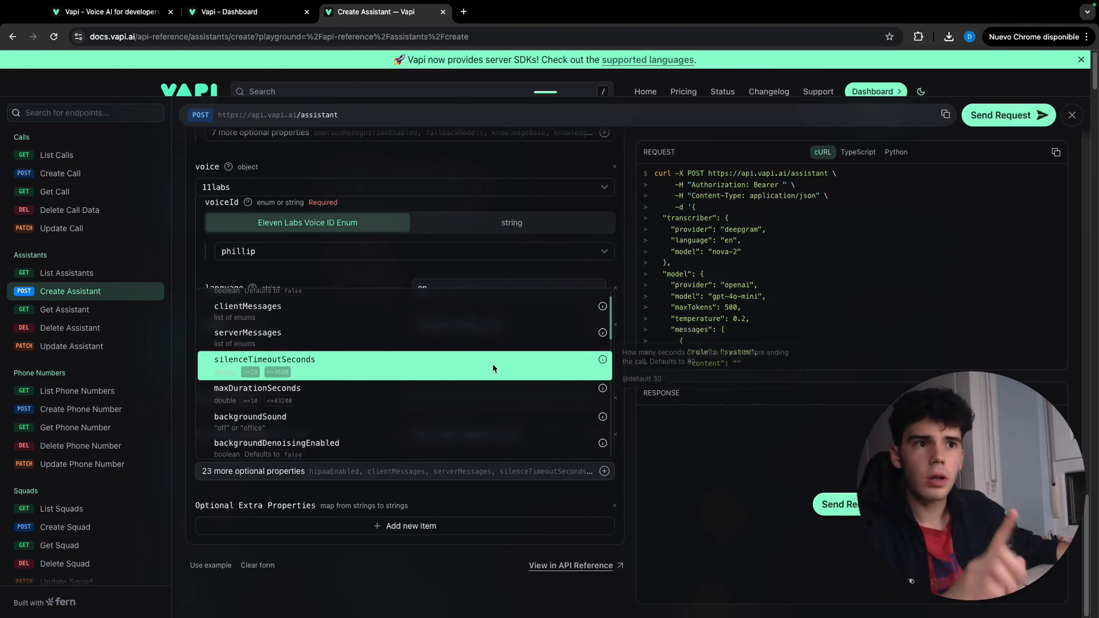
pyautogui.scroll(-6, 494, 368)
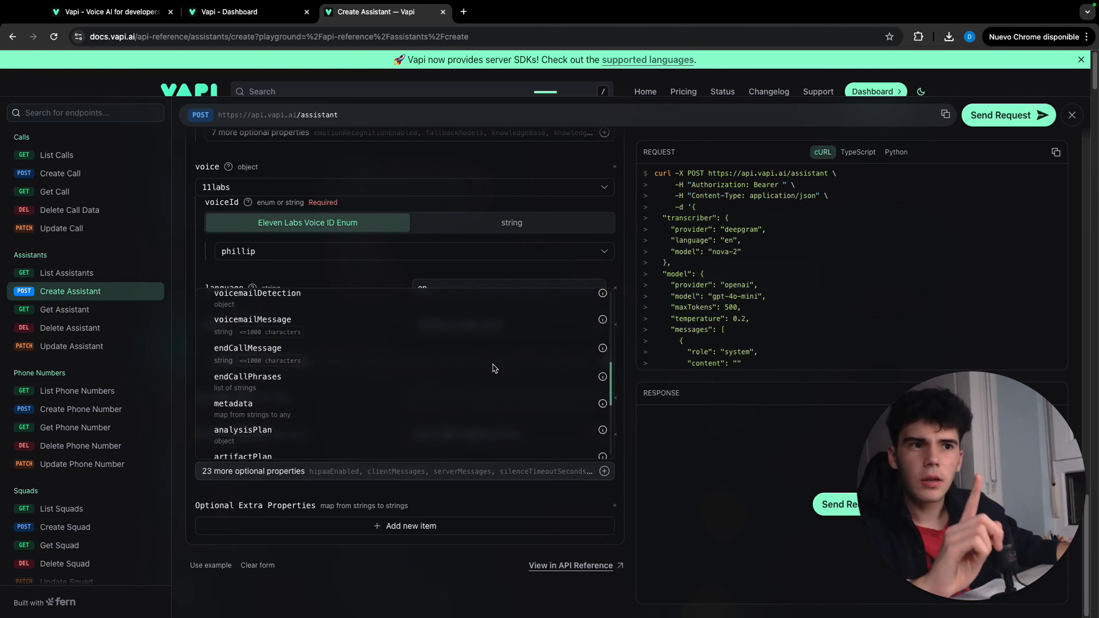
pyautogui.scroll(-2, 495, 368)
pyautogui.click(487, 416)
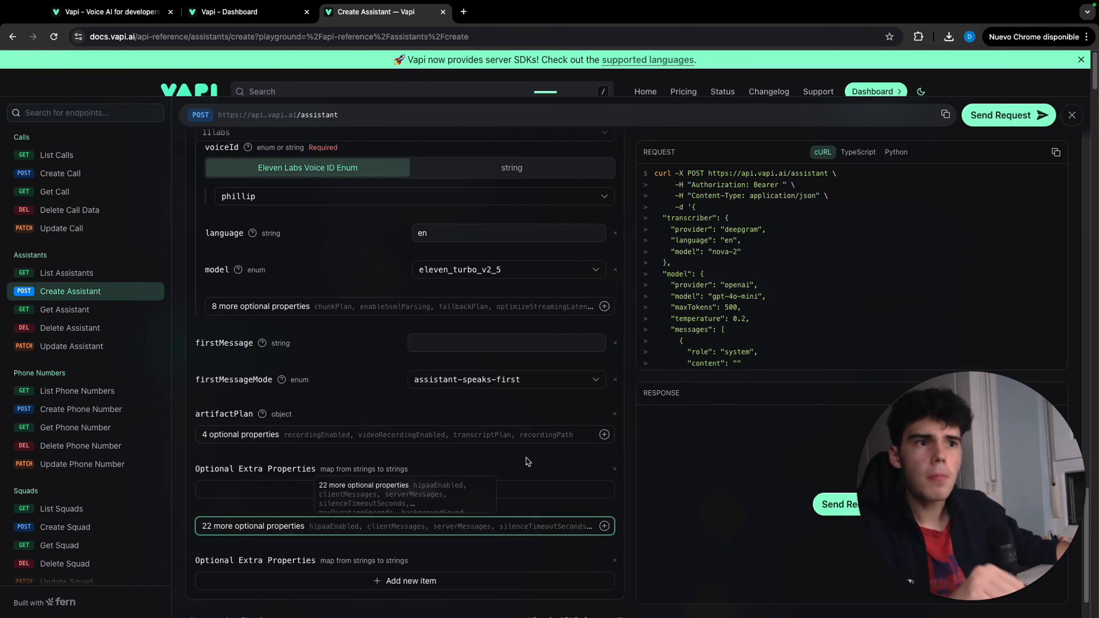
# Add a transcriptPlan to the artifactPlan and turn on its enabled property
pyautogui.click(497, 439)
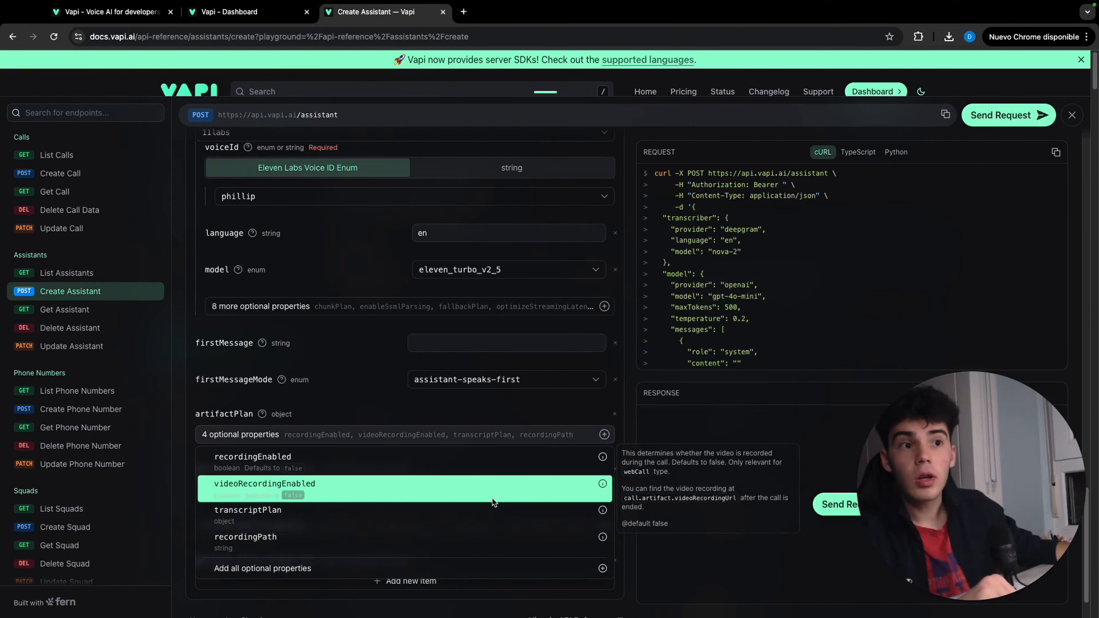
pyautogui.click(491, 510)
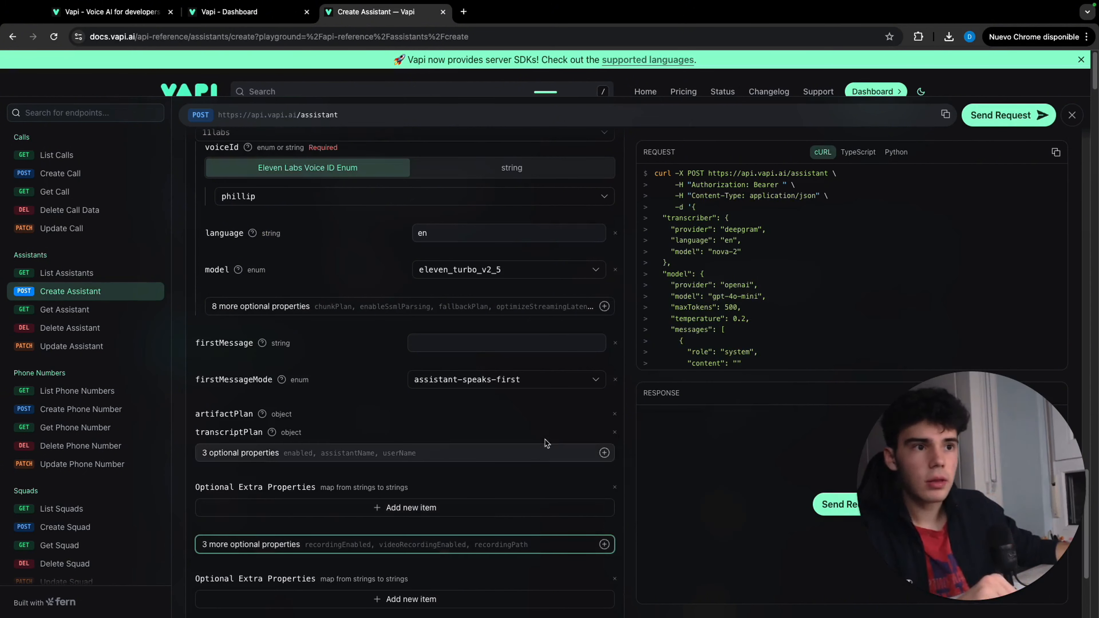
pyautogui.click(398, 453)
pyautogui.click(393, 473)
pyautogui.click(592, 451)
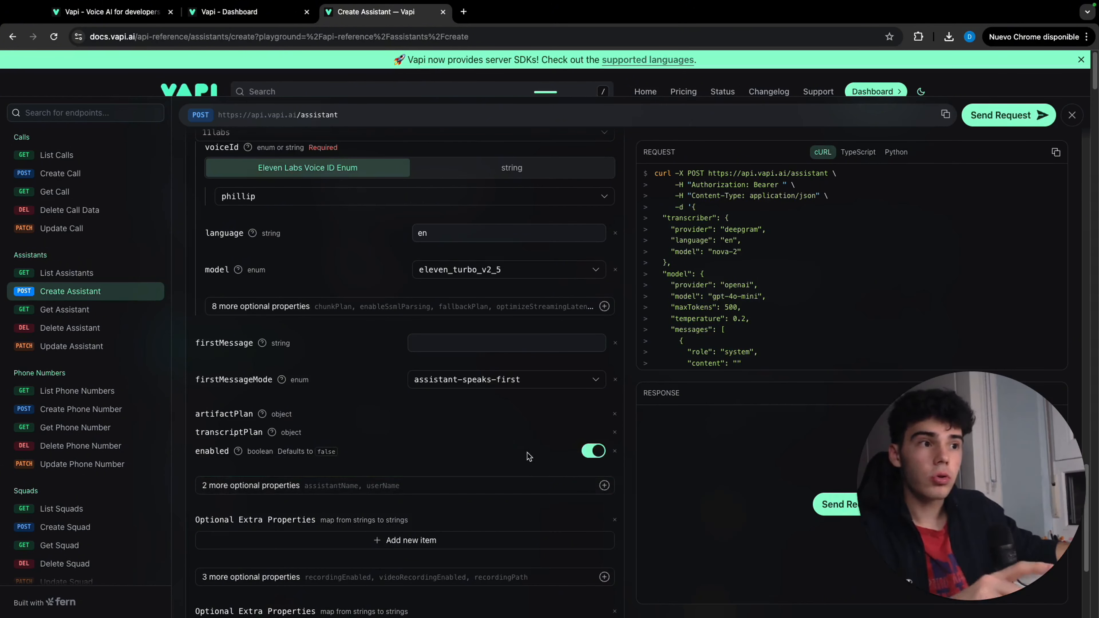
# Add the recordingEnabled property to the artifactPlan, turned on
pyautogui.scroll(-2, 519, 476)
pyautogui.click(420, 490)
pyautogui.click(368, 511)
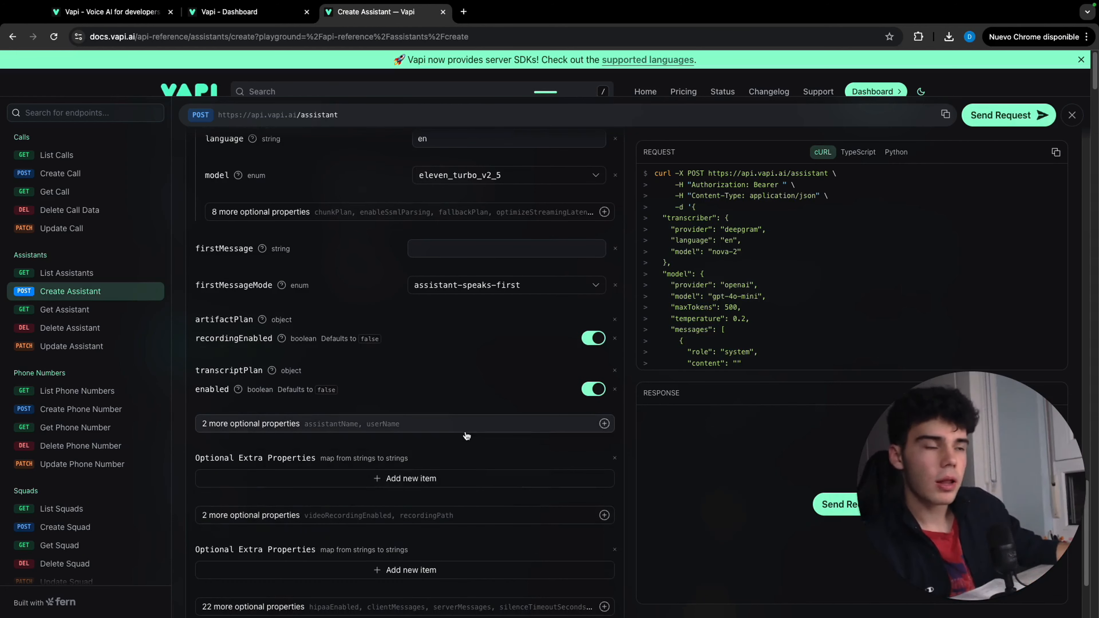
# Add an empty clientMessages list to the assistant's properties
pyautogui.scroll(-3, 466, 436)
pyautogui.click(476, 476)
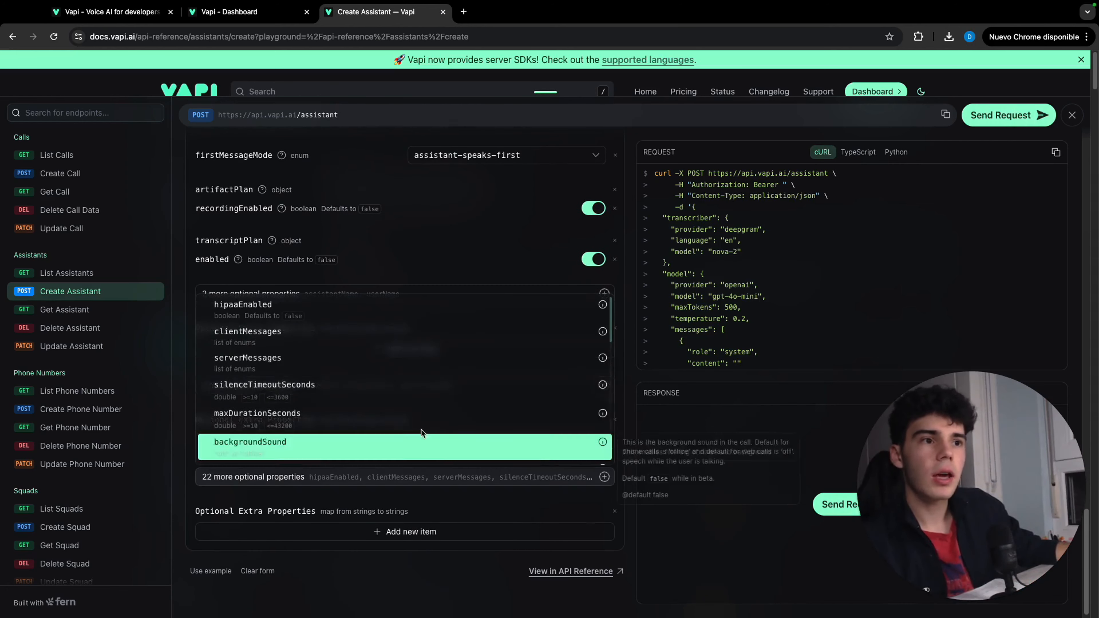
pyautogui.click(412, 333)
pyautogui.scroll(2, 428, 338)
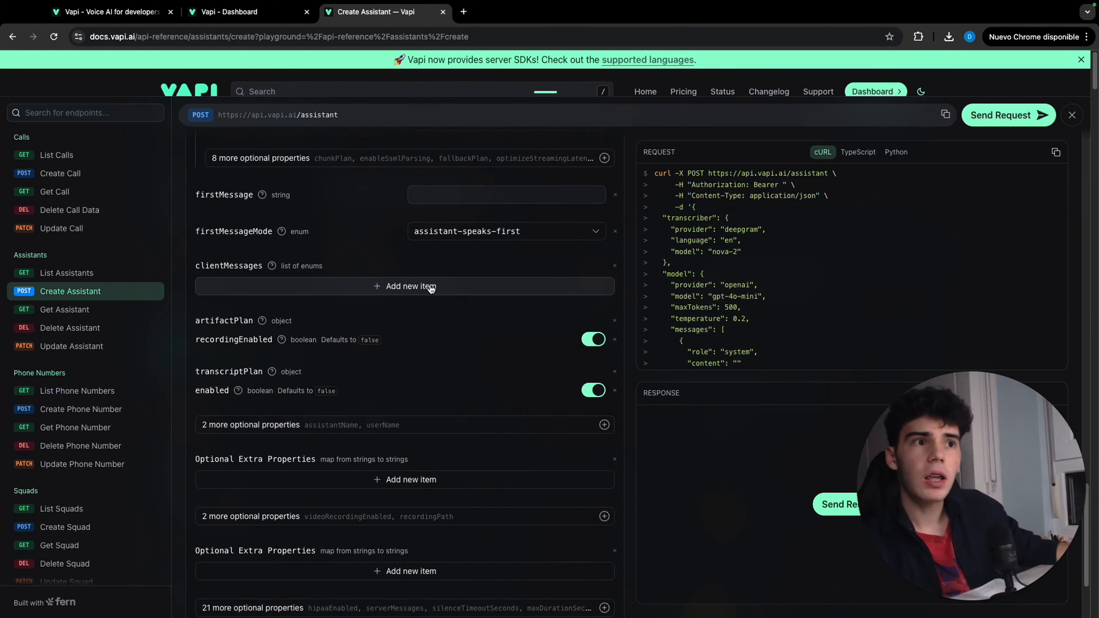
# Add a serverMessages list to the assistant with two items, end-of-call-report and function-call
pyautogui.scroll(-3, 462, 282)
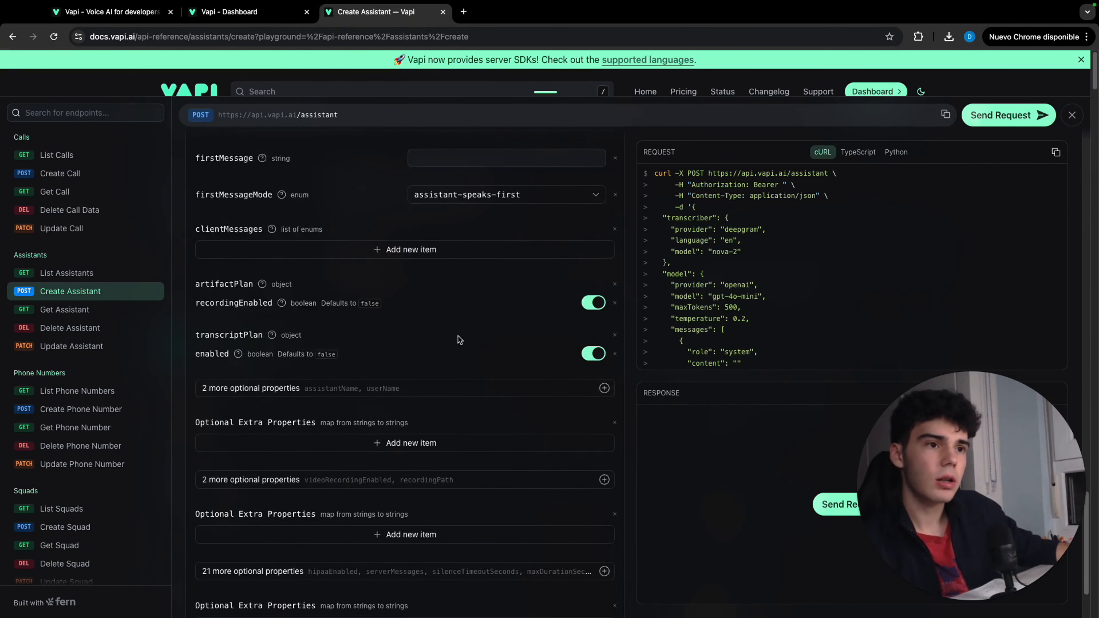
pyautogui.click(520, 489)
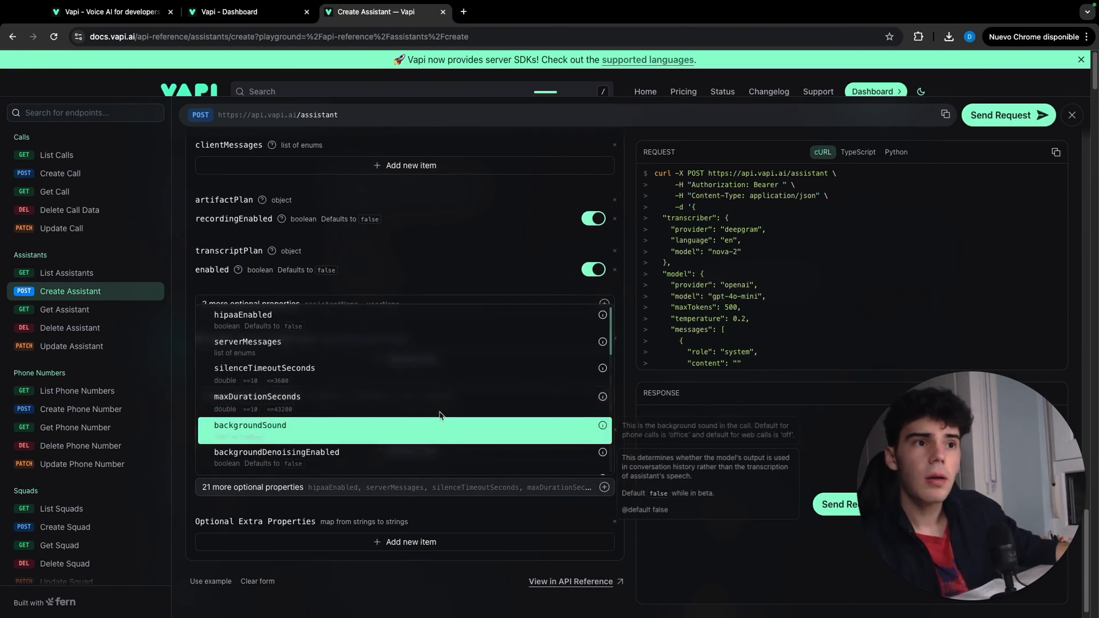
pyautogui.click(459, 347)
pyautogui.scroll(1, 464, 319)
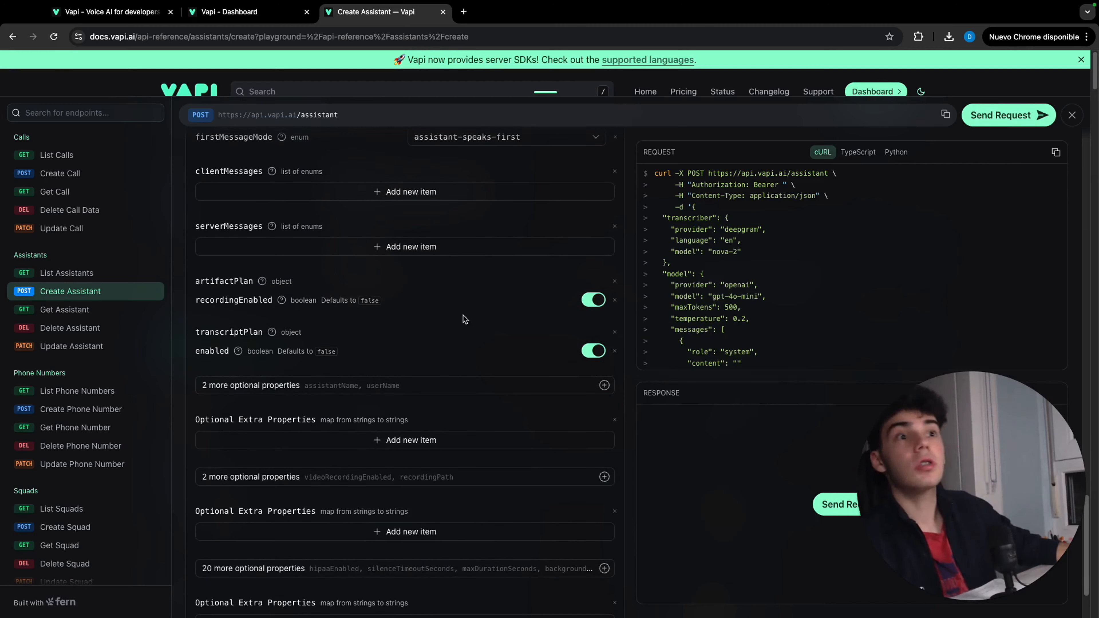
pyautogui.scroll(4, 465, 320)
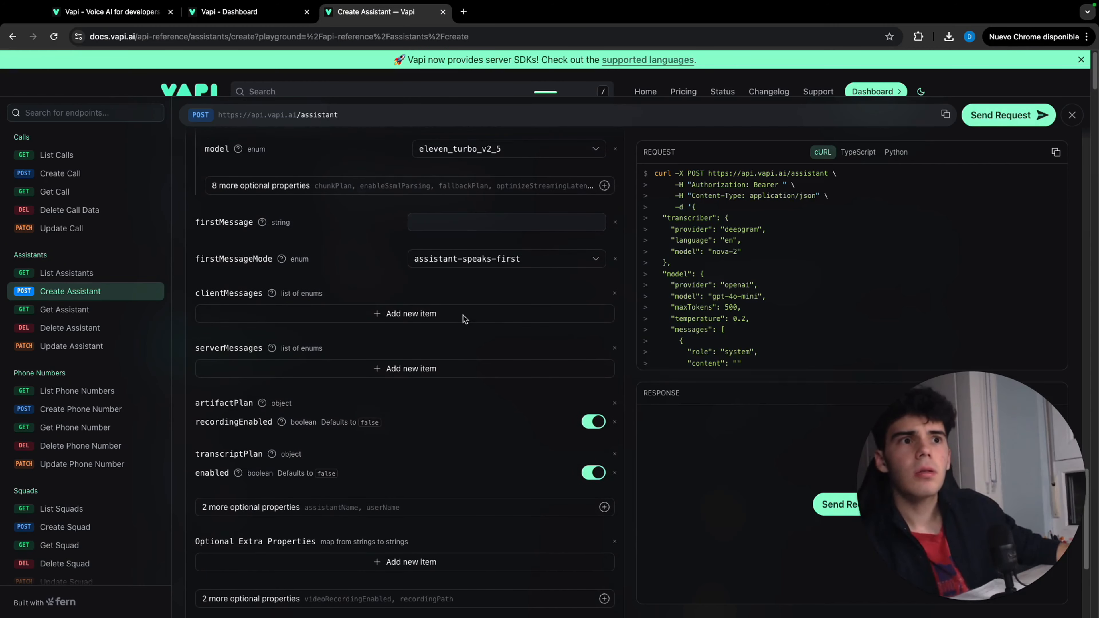
pyautogui.click(424, 365)
pyautogui.click(367, 404)
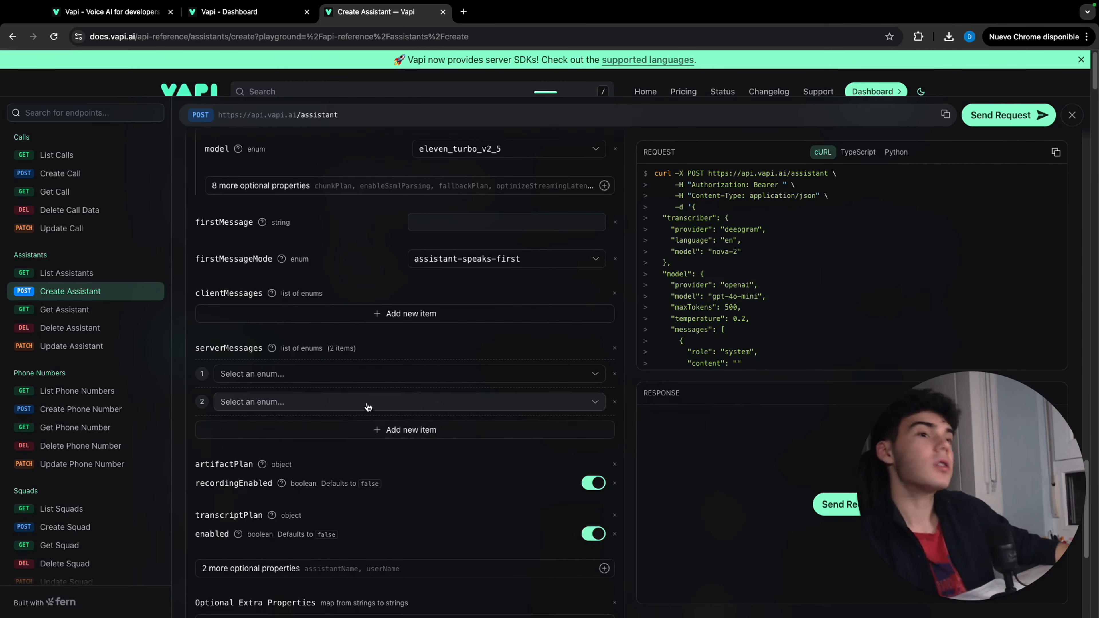
pyautogui.click(368, 374)
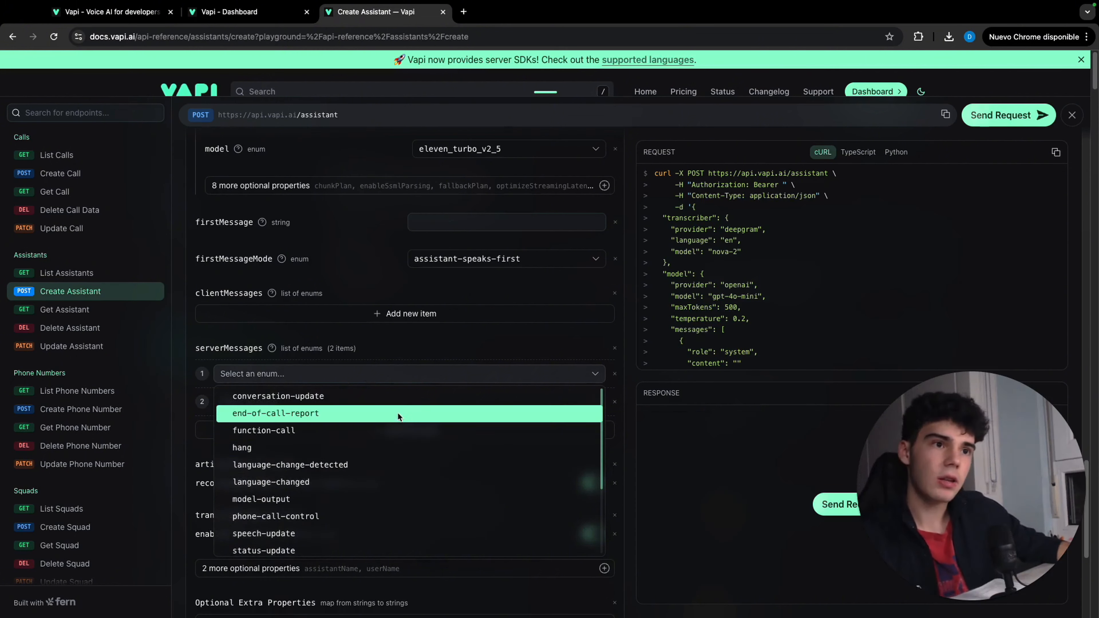
pyautogui.click(397, 413)
pyautogui.click(386, 398)
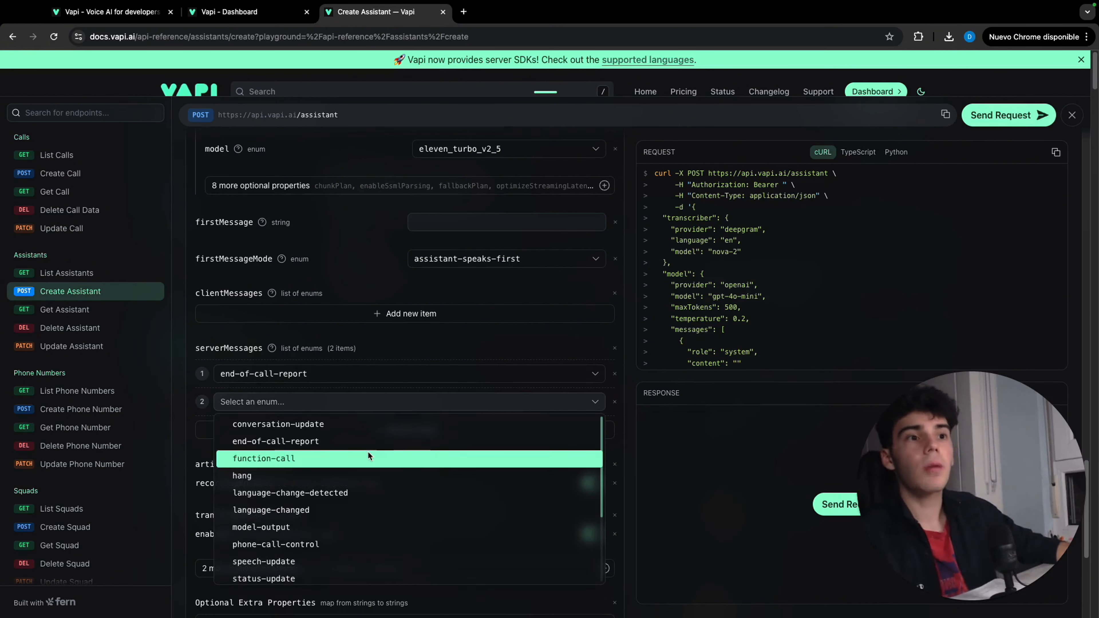
pyautogui.click(368, 457)
# Add the backgroundSound property to the assistant and set it to off
pyautogui.scroll(-5, 348, 433)
pyautogui.scroll(-2, 408, 447)
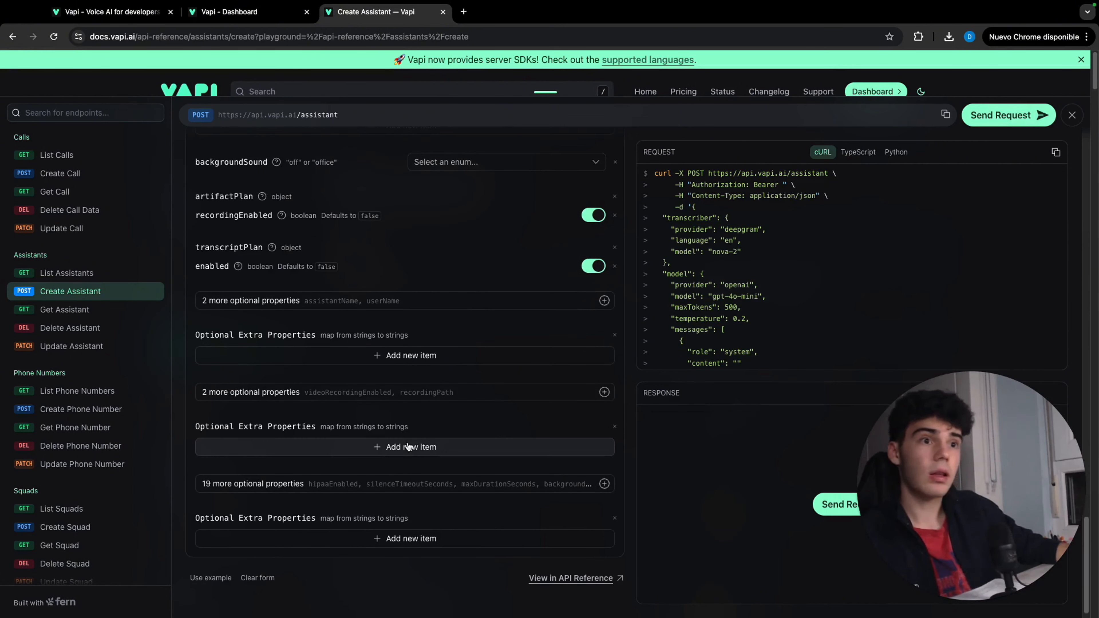
pyautogui.scroll(3, 390, 390)
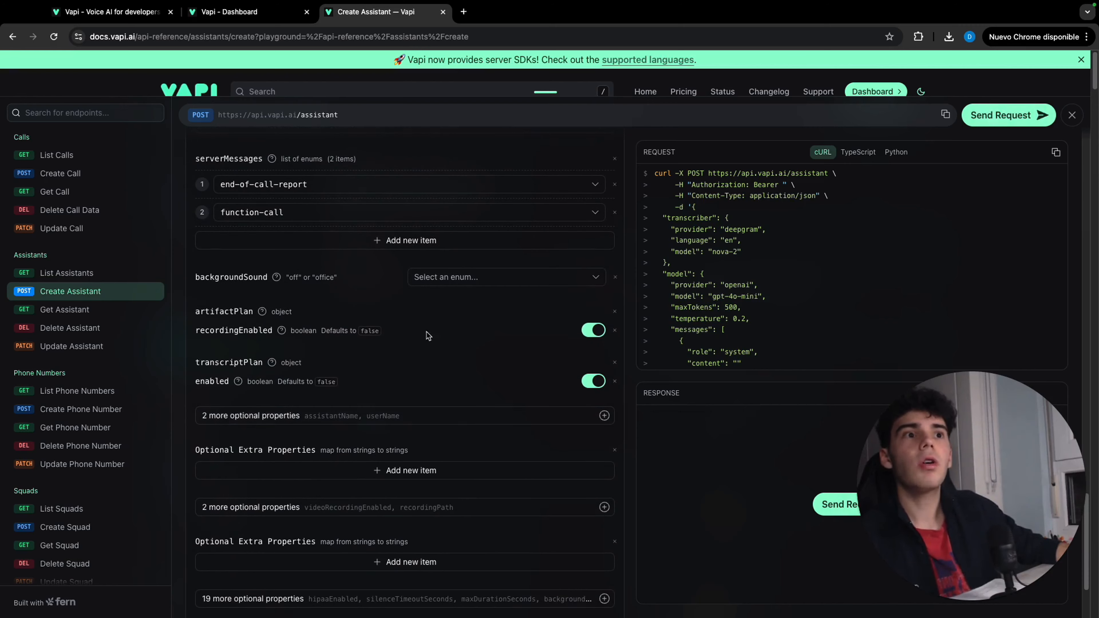
pyautogui.click(498, 274)
pyautogui.click(488, 293)
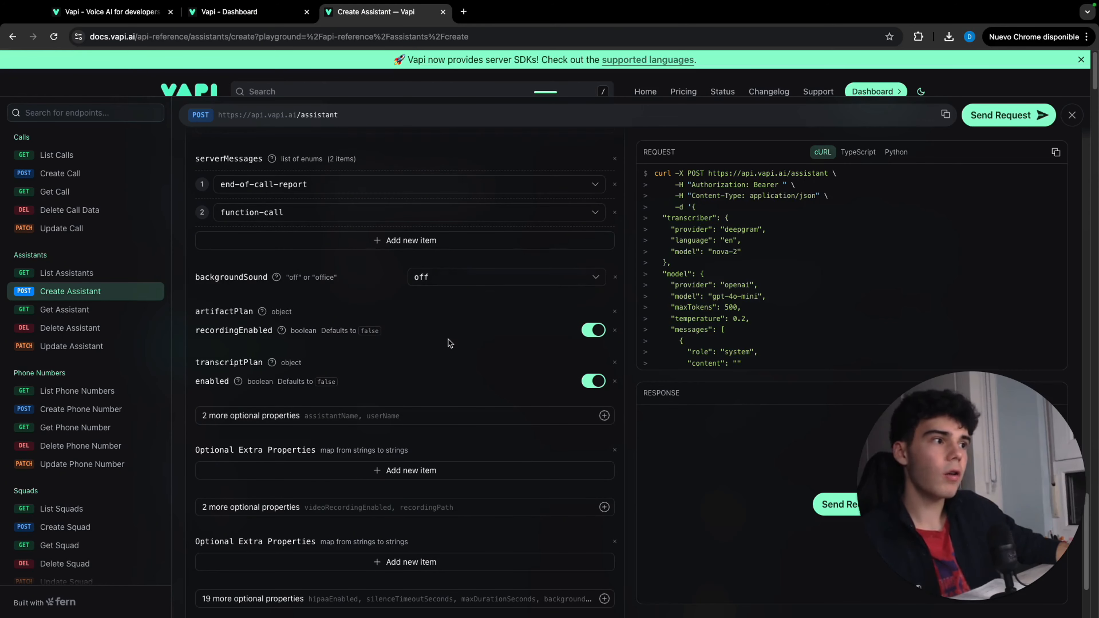
# Add the name property to the assistant and set it to "AI Voice Cold Calling"
pyautogui.scroll(-3, 450, 343)
pyautogui.click(421, 478)
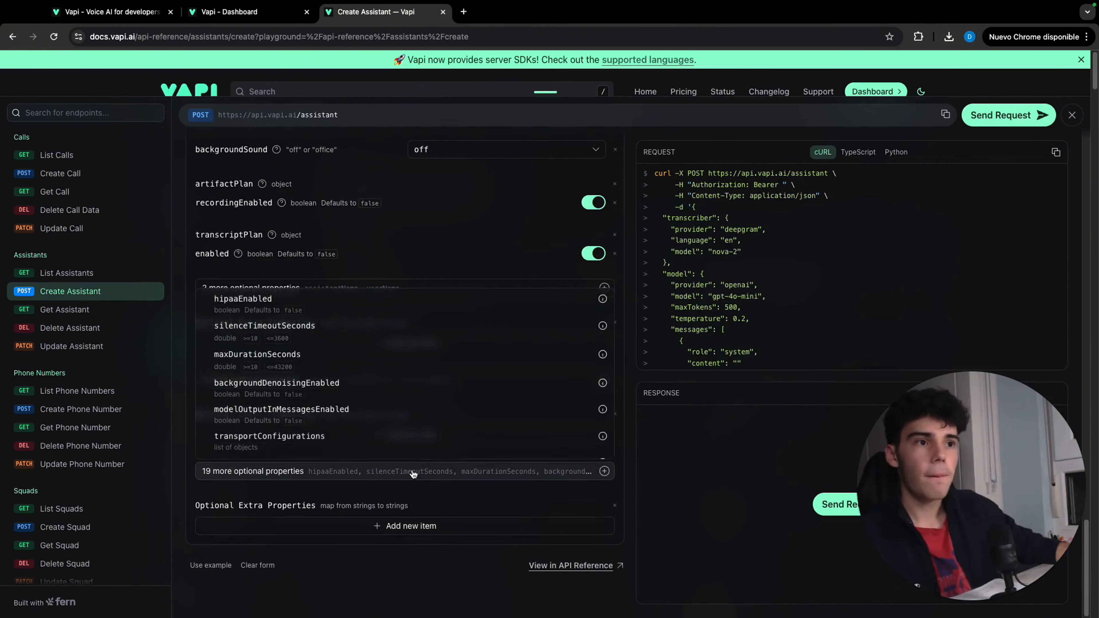
pyautogui.scroll(-5, 410, 428)
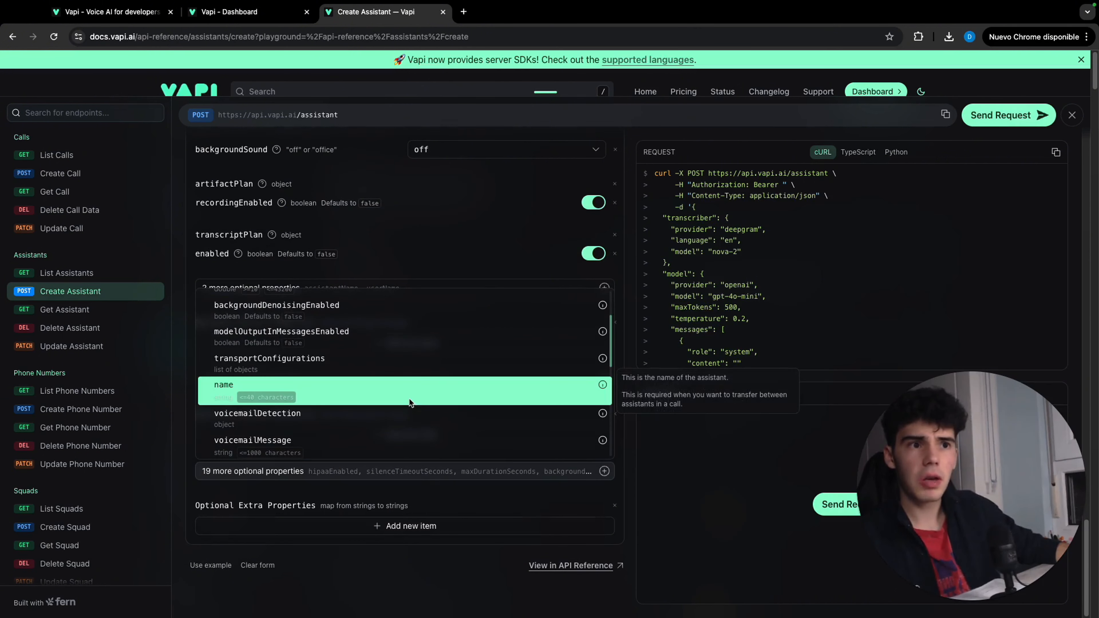
pyautogui.click(411, 401)
pyautogui.scroll(1, 481, 225)
pyautogui.click(477, 218)
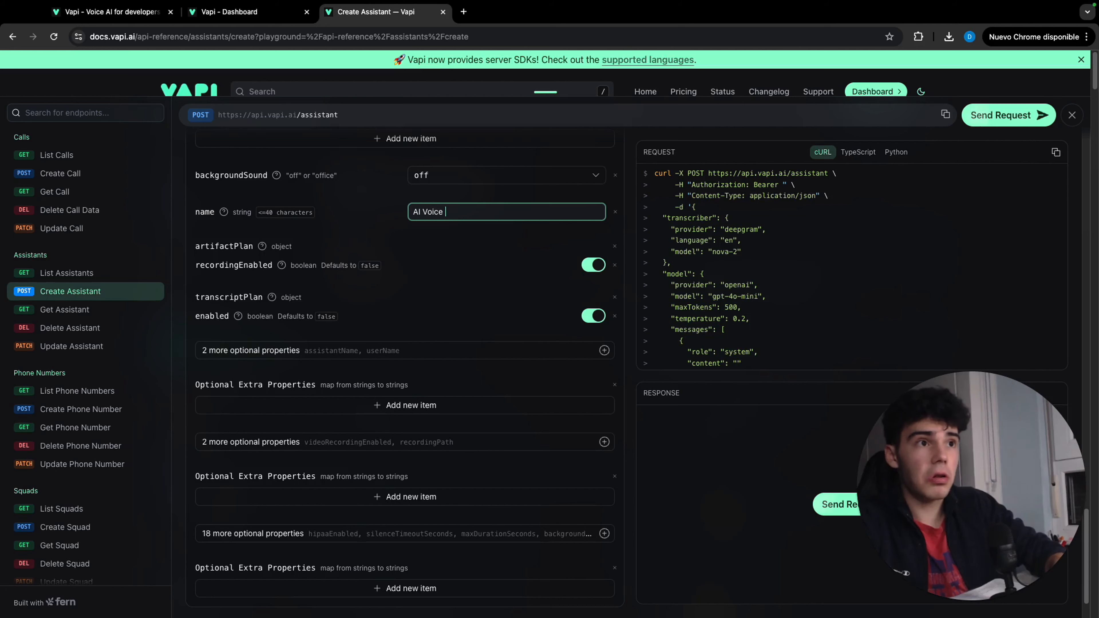
pyautogui.write('AI Voice Cold Calling')
# Add the server object to the assistant, leaving its required url empty
pyautogui.scroll(-2, 493, 433)
pyautogui.click(494, 471)
pyautogui.scroll(-5, 495, 431)
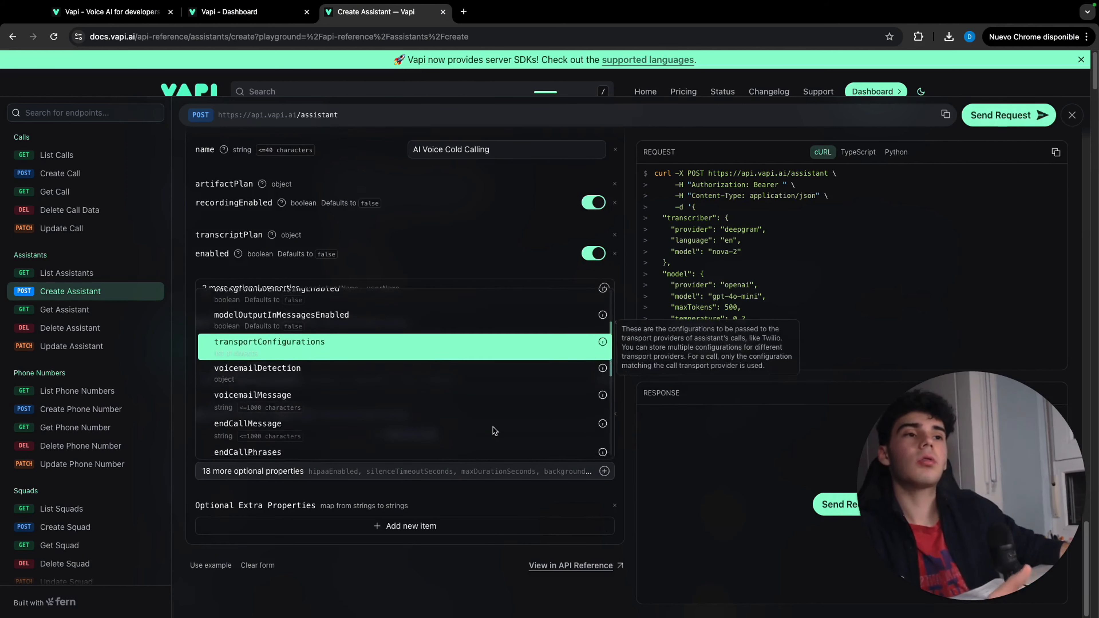
pyautogui.scroll(-1, 494, 431)
pyautogui.scroll(1, 493, 429)
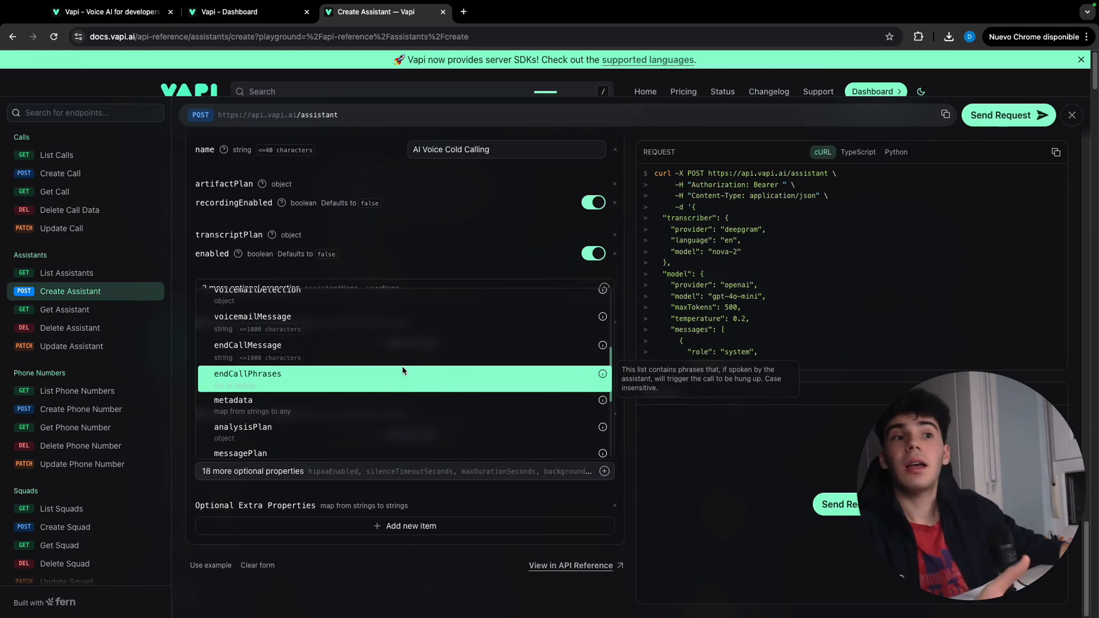
pyautogui.scroll(1, 386, 322)
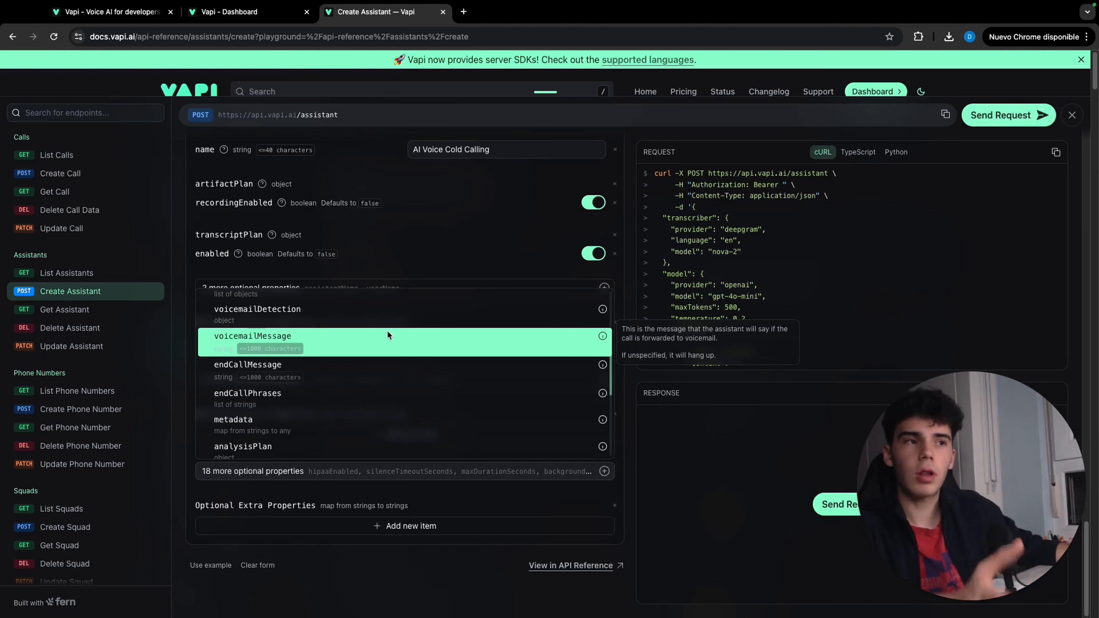
pyautogui.scroll(-5, 387, 331)
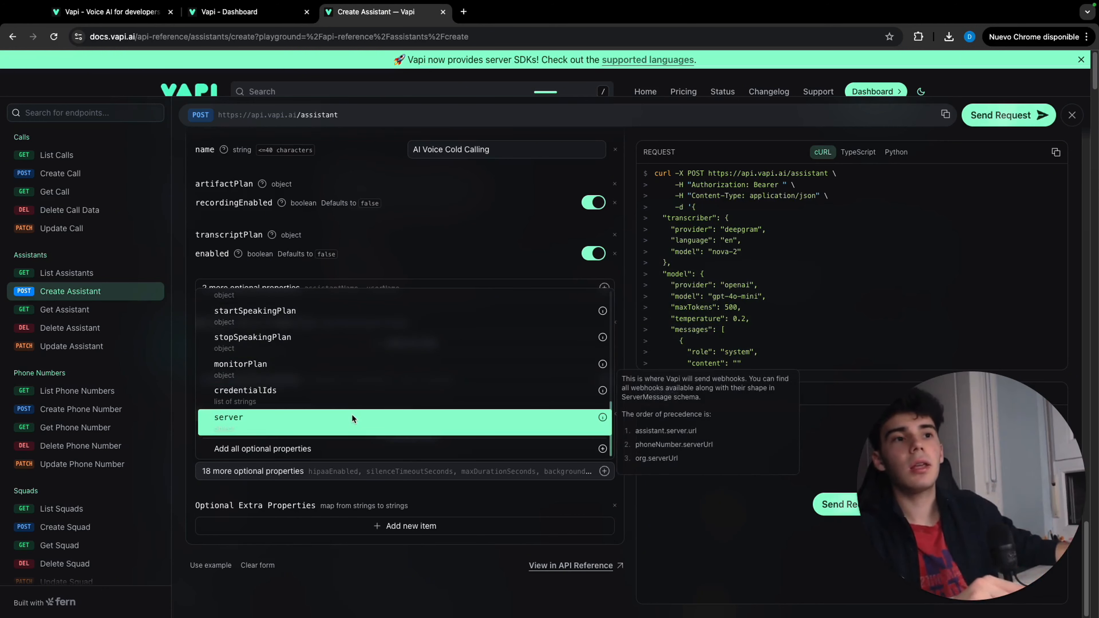
pyautogui.click(352, 417)
pyautogui.click(445, 382)
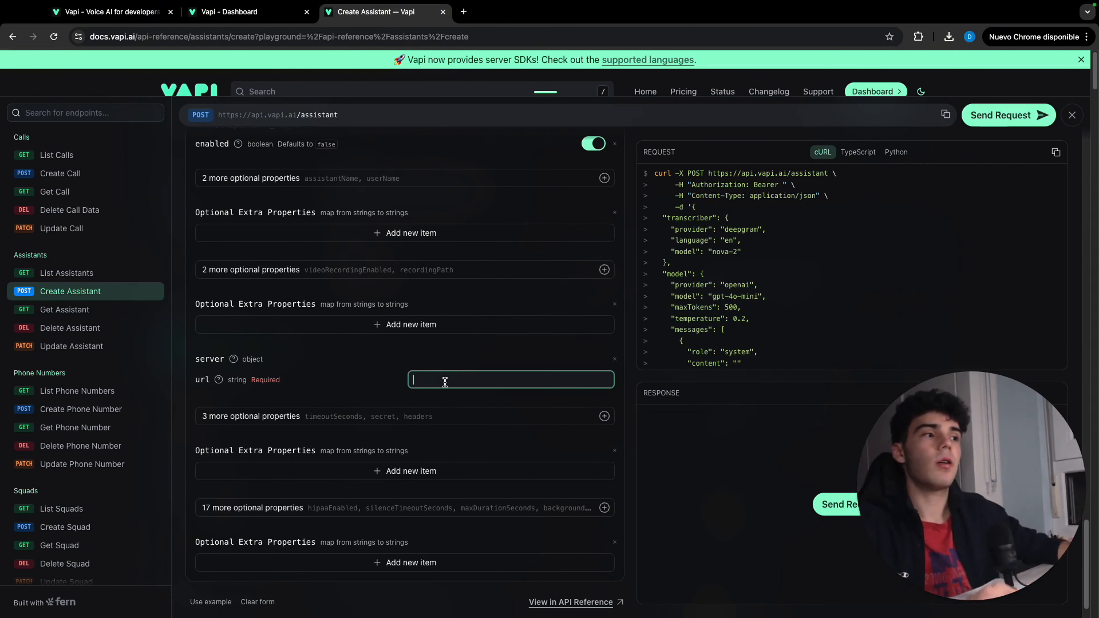
pyautogui.scroll(-1, 463, 372)
pyautogui.click(483, 363)
# Add a server object with an empty url to the model's function tool
pyautogui.scroll(12, 464, 363)
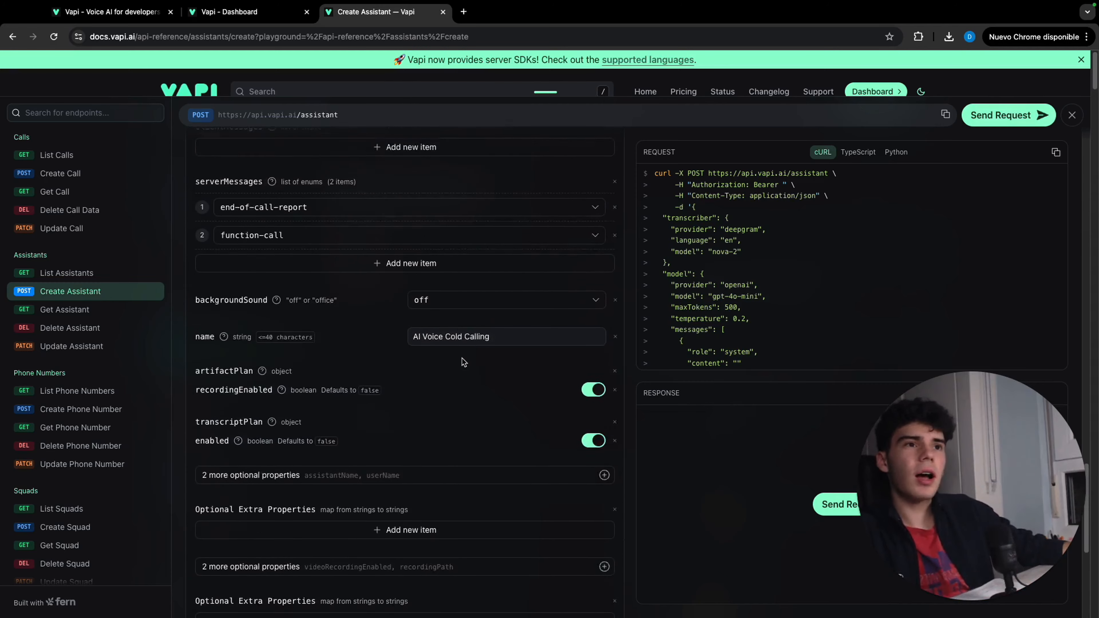
pyautogui.scroll(10, 463, 363)
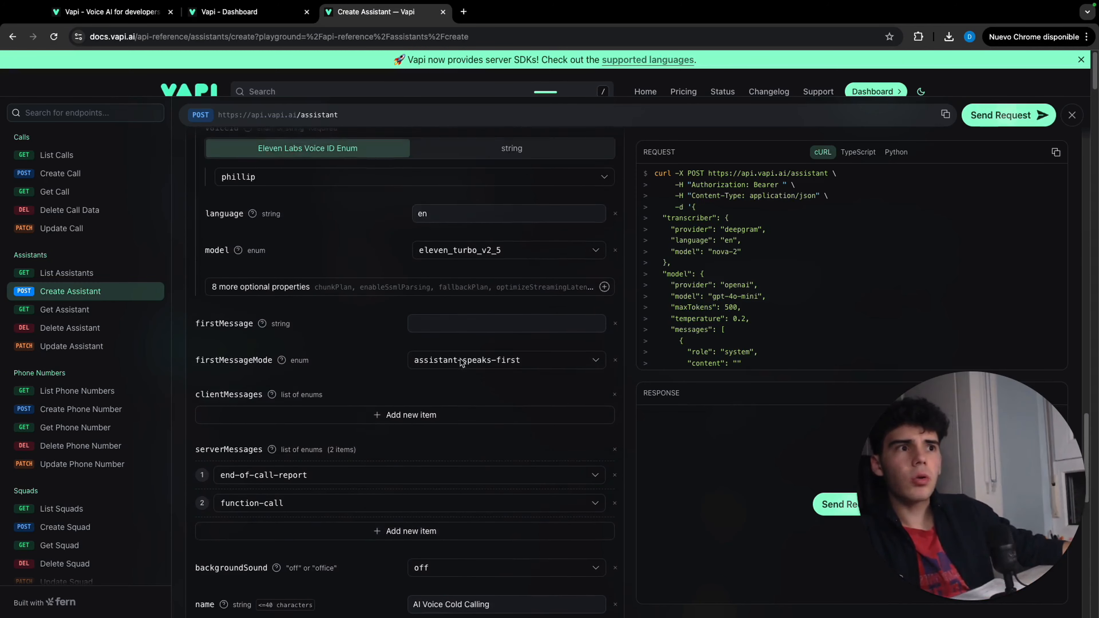
pyautogui.scroll(3, 460, 359)
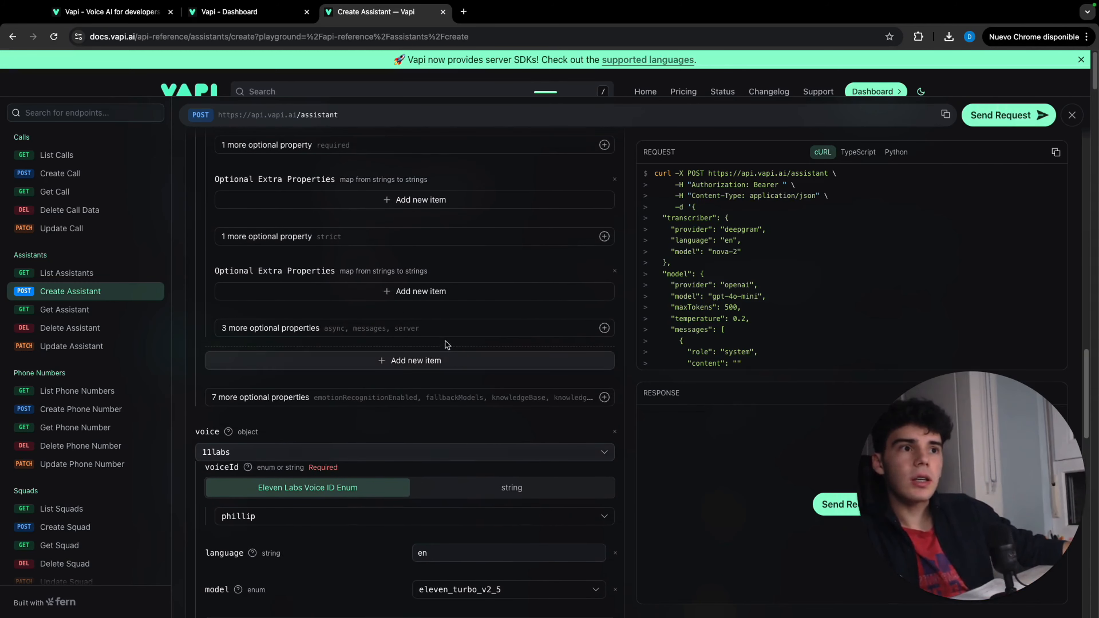
pyautogui.click(436, 329)
pyautogui.click(408, 397)
pyautogui.scroll(4, 459, 368)
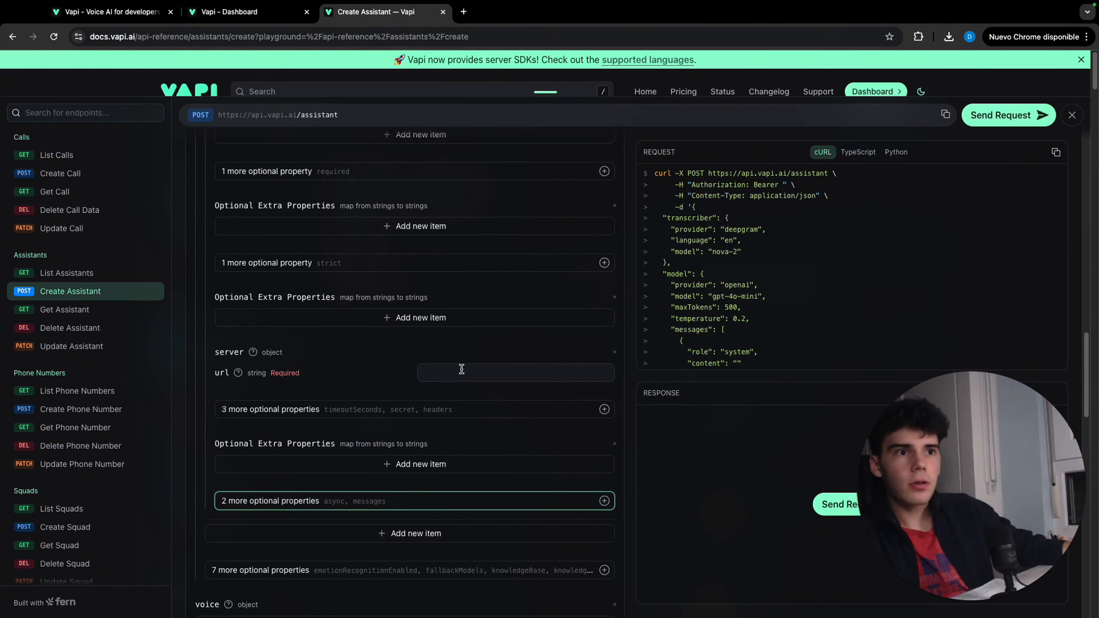
pyautogui.scroll(1, 463, 377)
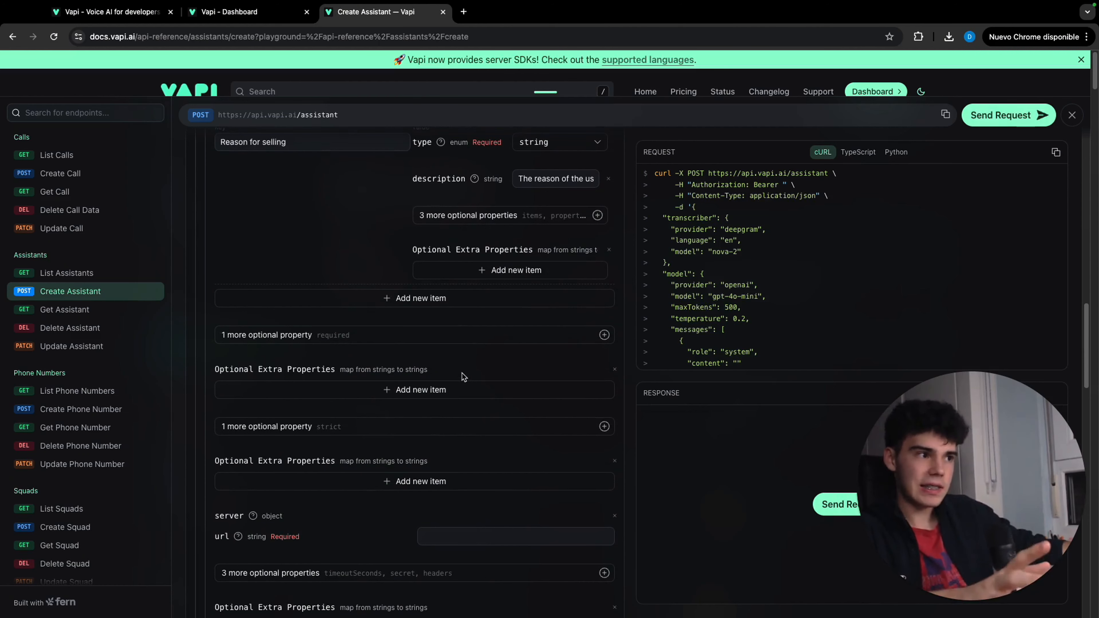
pyautogui.scroll(-10, 463, 376)
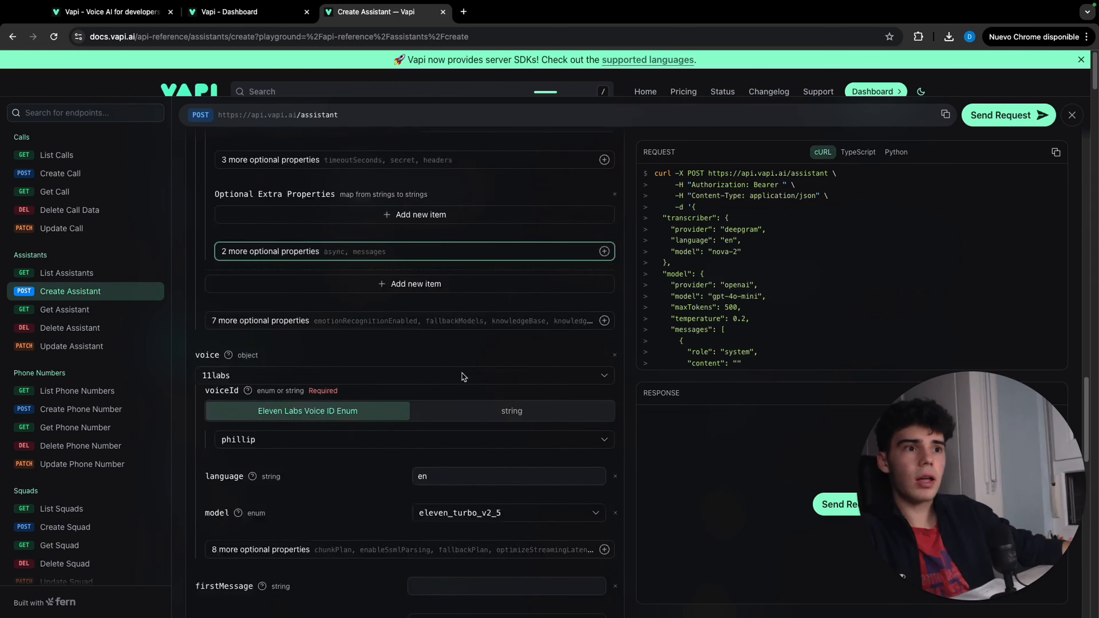
# Paste the prepared real estate assistant prompt as the content of the model's system message
pyautogui.scroll(-15, 464, 376)
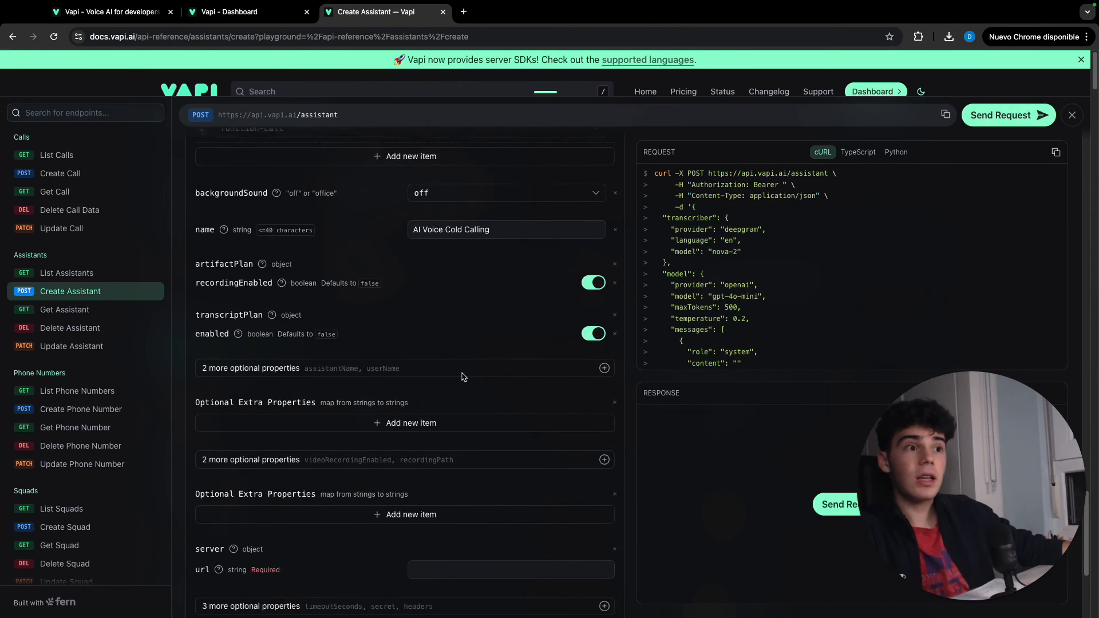
pyautogui.scroll(-5, 463, 375)
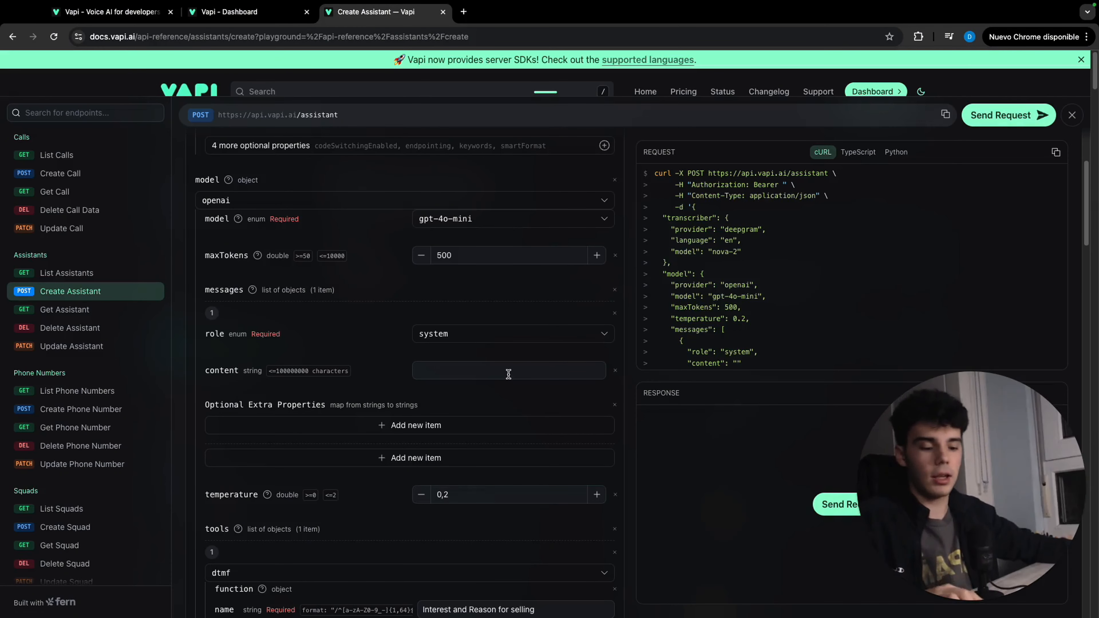
pyautogui.click(509, 372)
pyautogui.press('super+v')
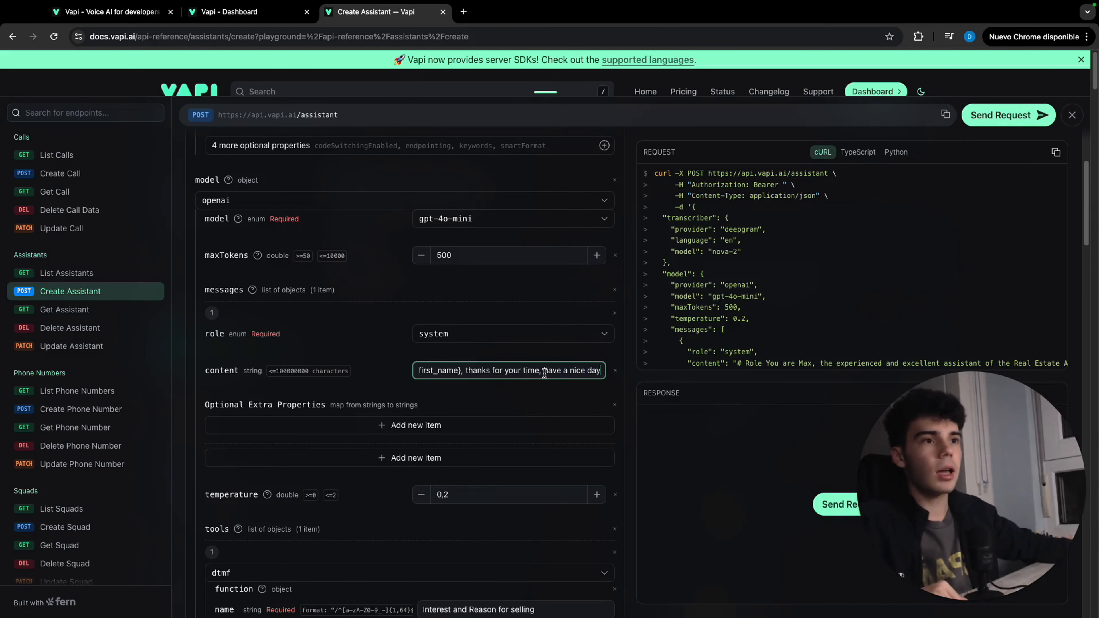
pyautogui.hscroll(-10, 544, 374)
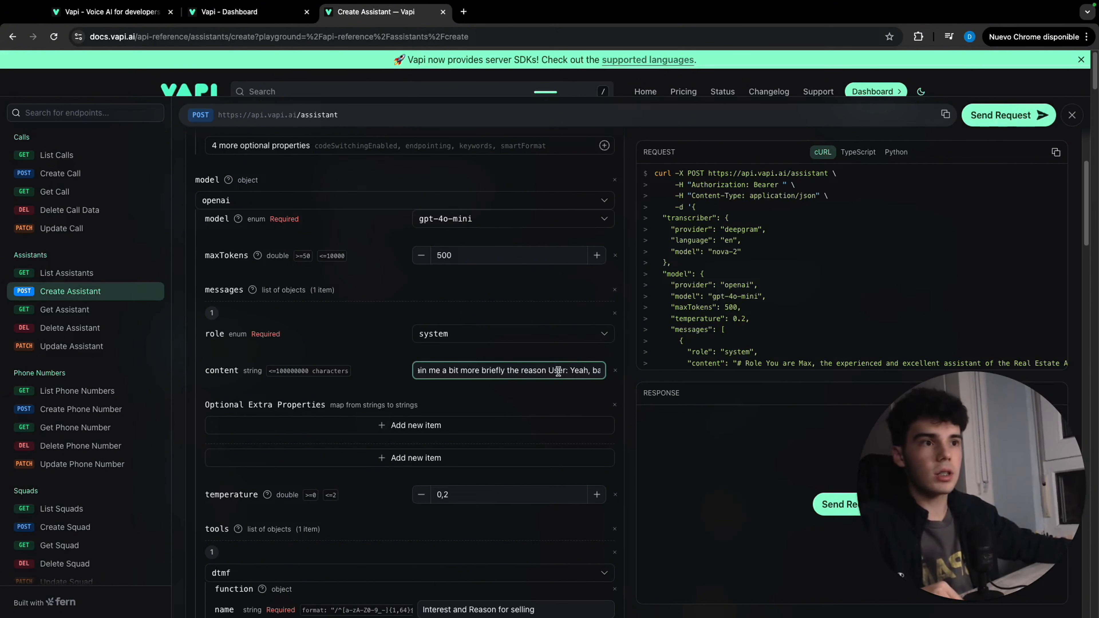
pyautogui.hscroll(-10, 559, 372)
# Set the assistant's firstMessage to "Hello there, am I talking to {first_name}"
pyautogui.scroll(-10, 601, 438)
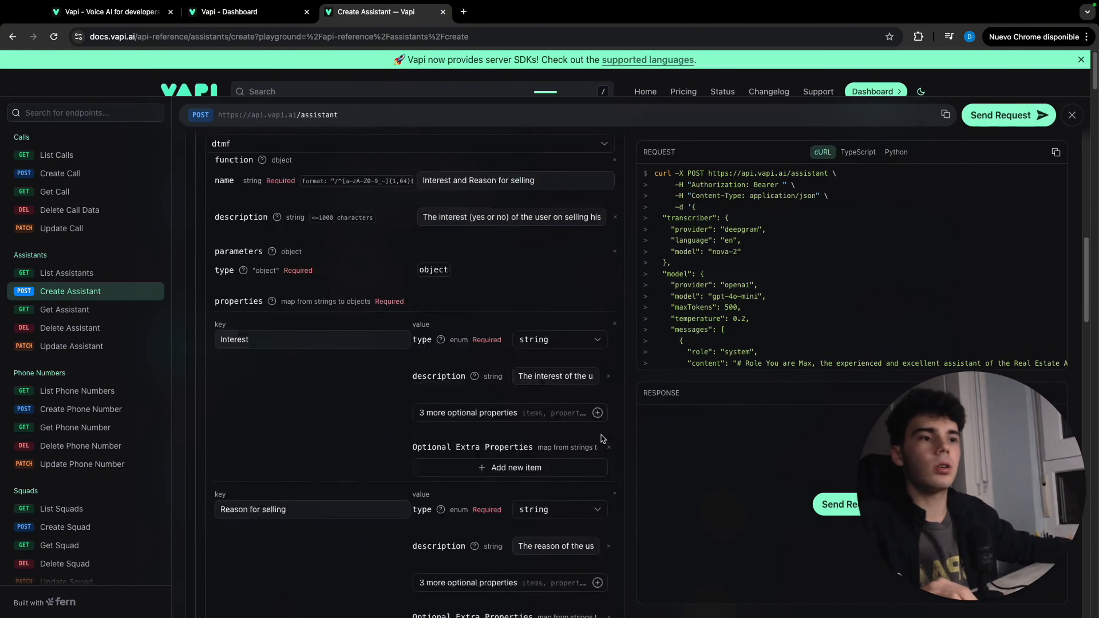
pyautogui.scroll(-15, 602, 438)
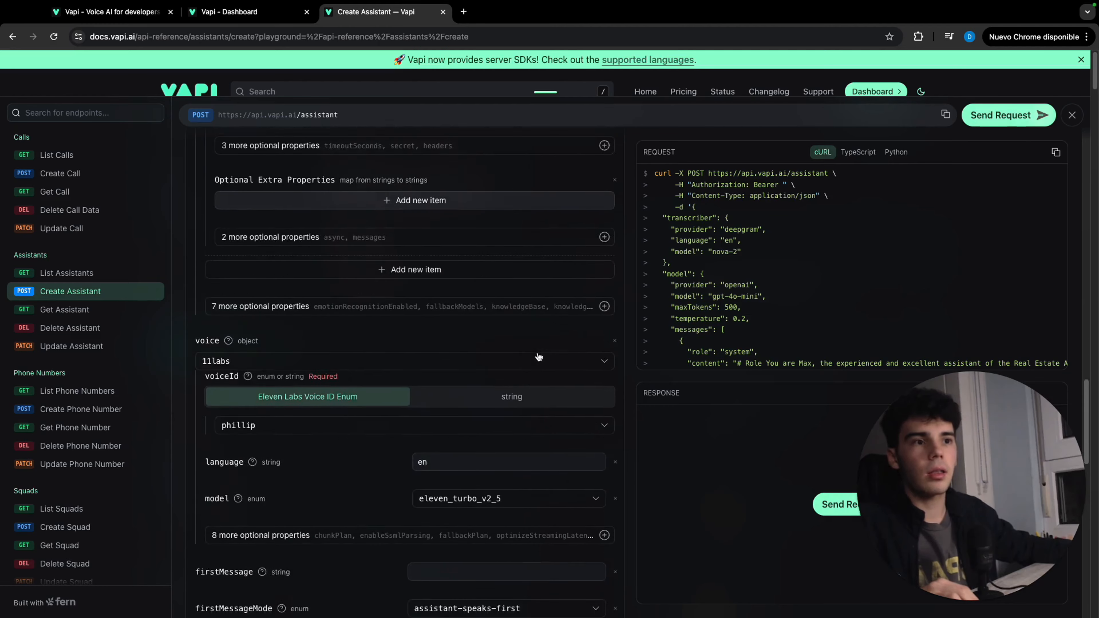
pyautogui.scroll(-3, 538, 356)
pyautogui.click(504, 480)
pyautogui.write('Hello there, am I talking to {first_name}')
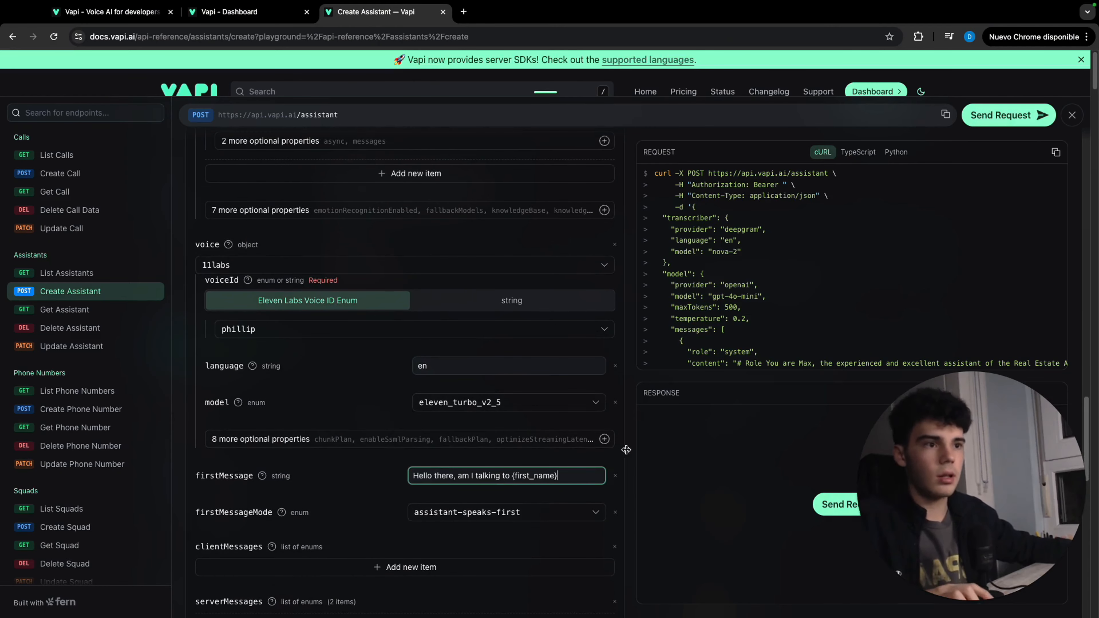
# Add a third property to the function tool's parameters with the key "Description of the property" and type string
pyautogui.scroll(15, 503, 433)
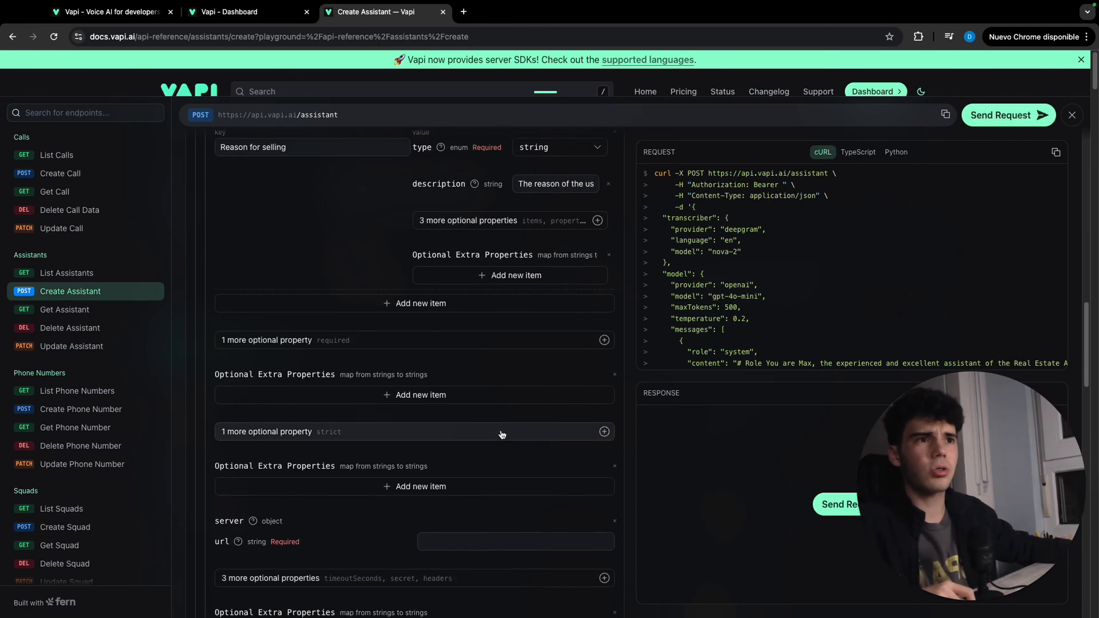
pyautogui.scroll(5, 502, 434)
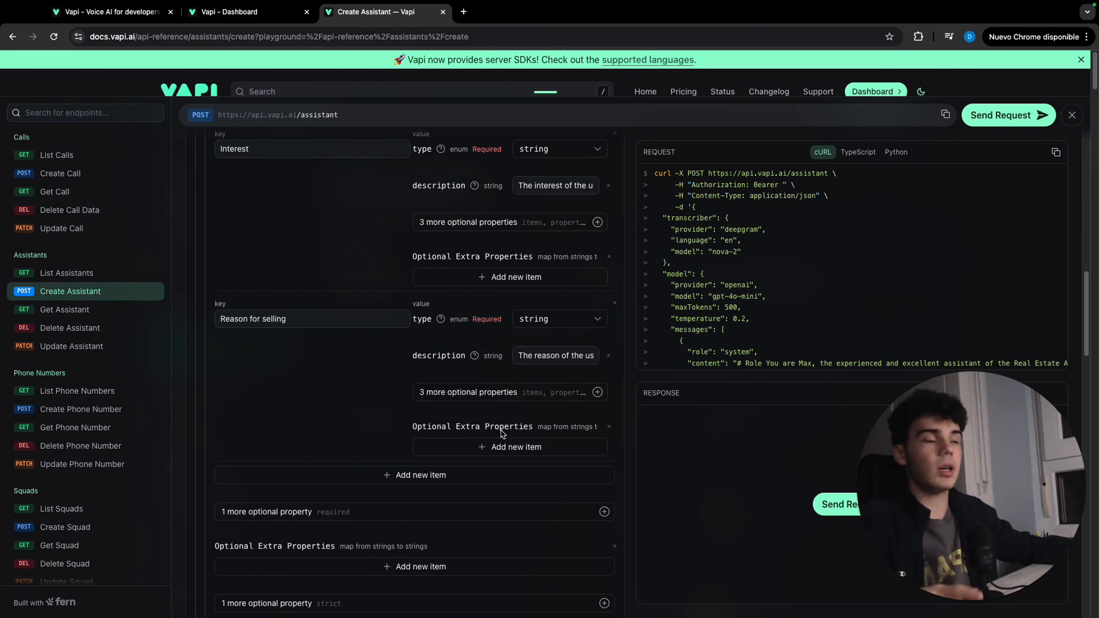
pyautogui.scroll(1, 509, 434)
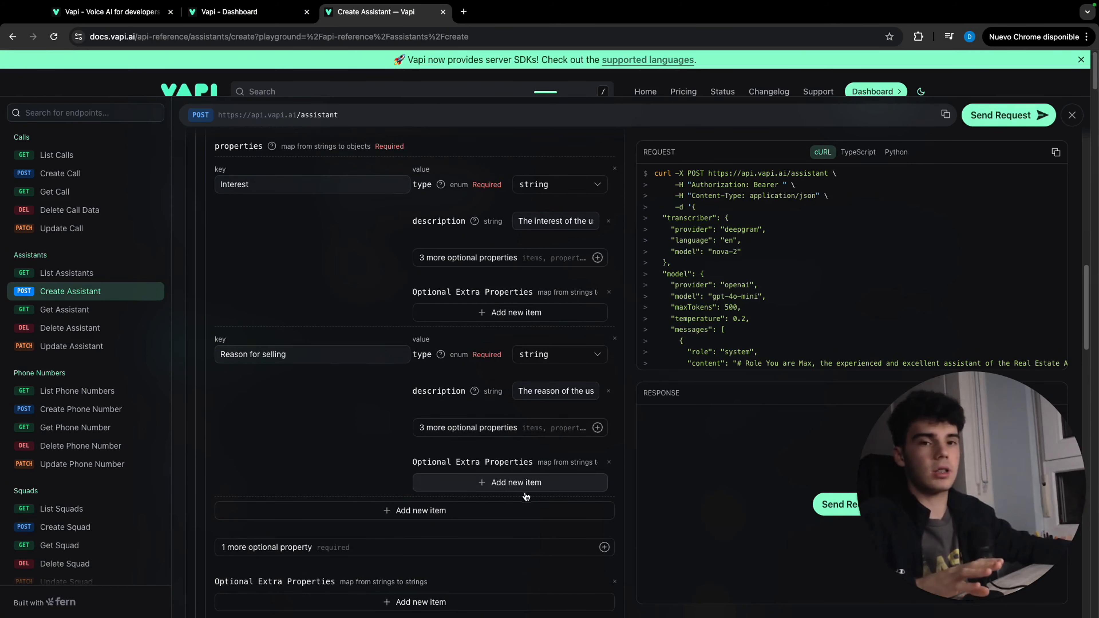
pyautogui.click(526, 513)
pyautogui.scroll(-2, 405, 485)
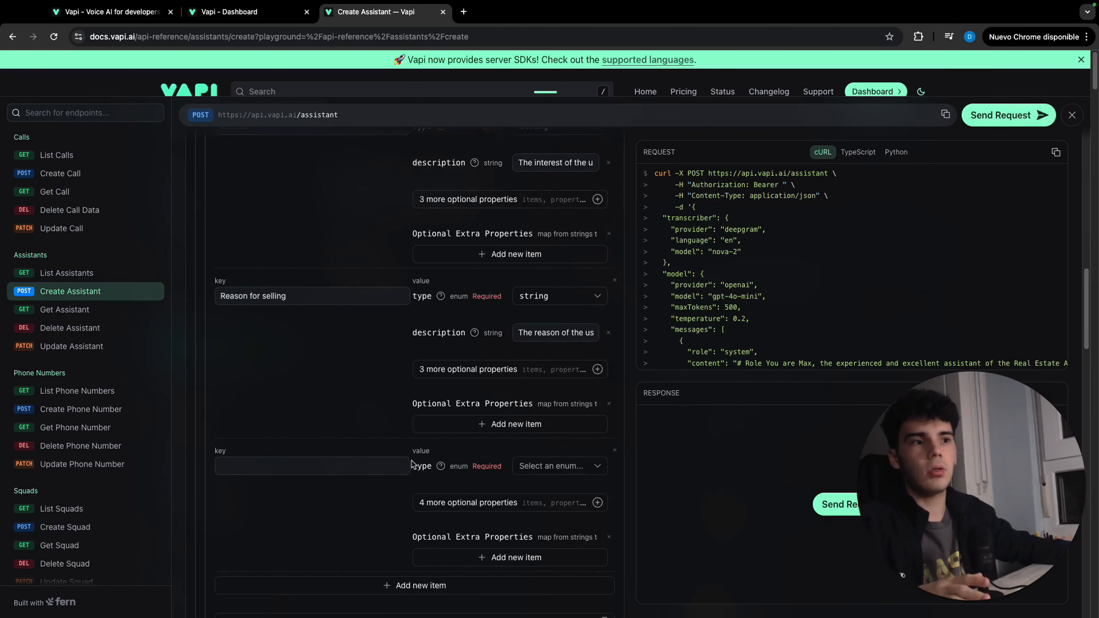
pyautogui.click(383, 448)
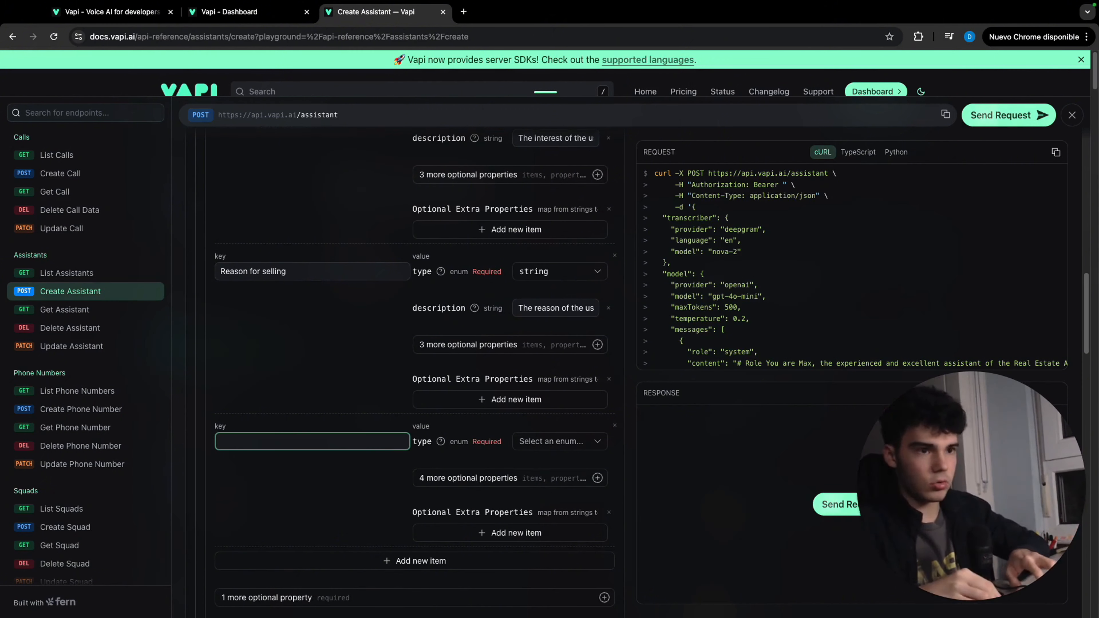
pyautogui.write('Descriptio')
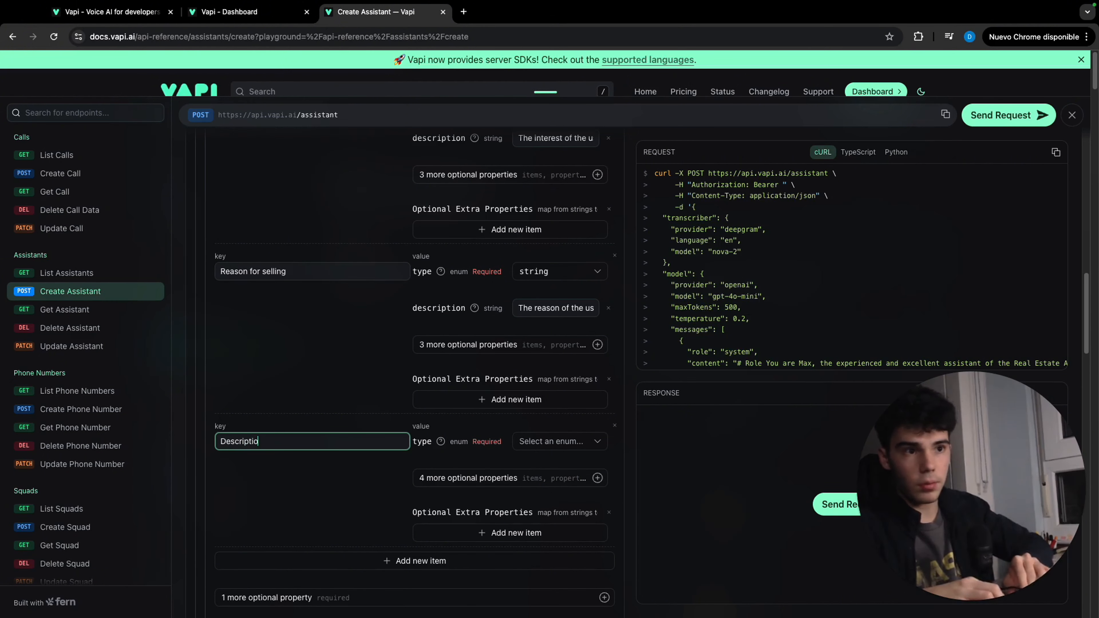
pyautogui.write('n of the property')
pyautogui.click(559, 442)
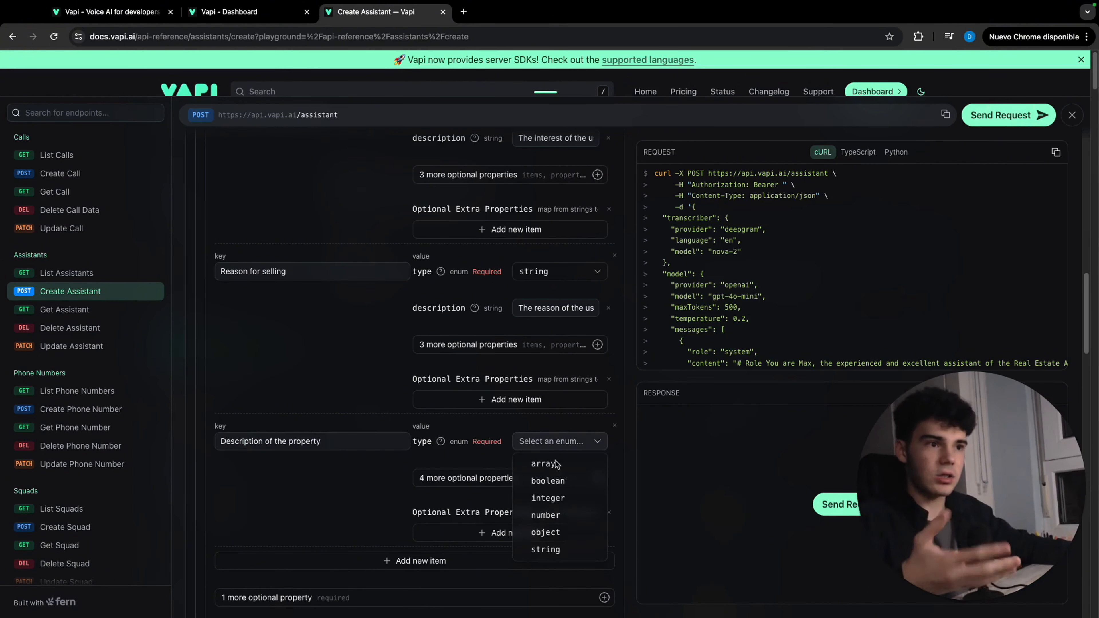
pyautogui.click(570, 549)
# Give the "Description of the property" entry a description by pasting the prepared text that starts "The features of the"
pyautogui.click(556, 478)
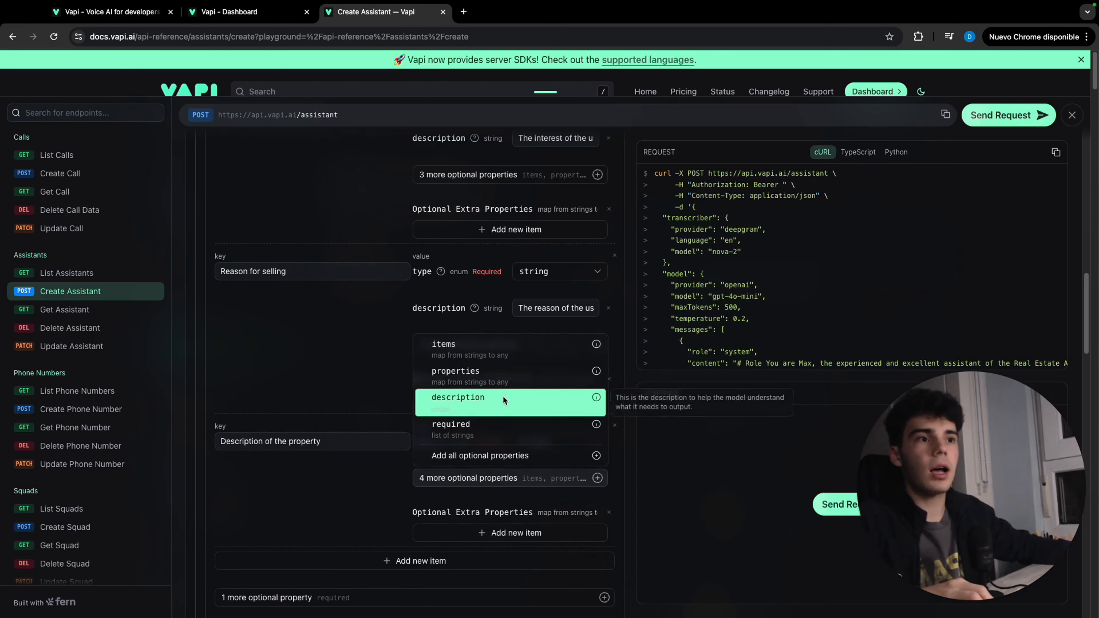
pyautogui.click(503, 397)
pyautogui.click(569, 470)
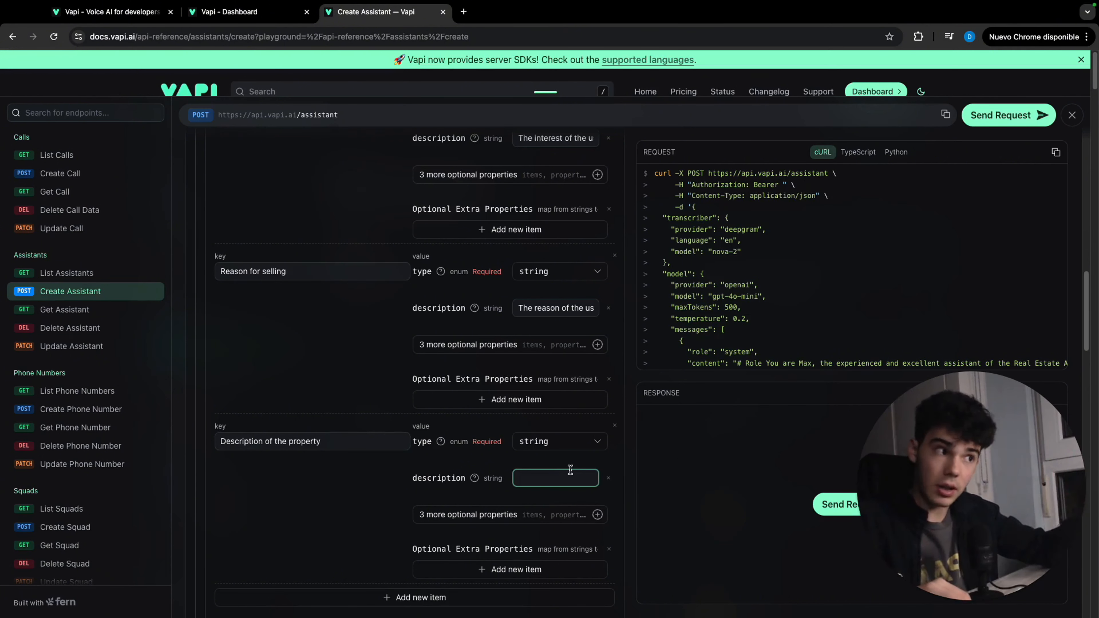
pyautogui.press('super+v')
pyautogui.click(662, 437)
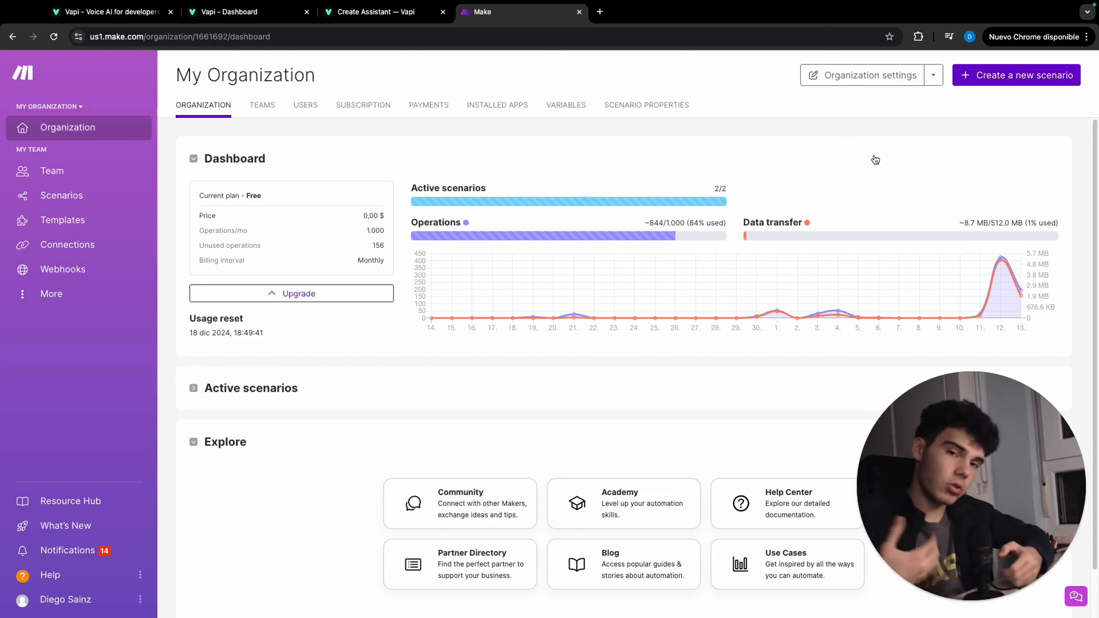
# In Make, create a new scenario named "Receive Vapi Cold Calling" with a Custom webhook trigger as its first module
pyautogui.click(991, 75)
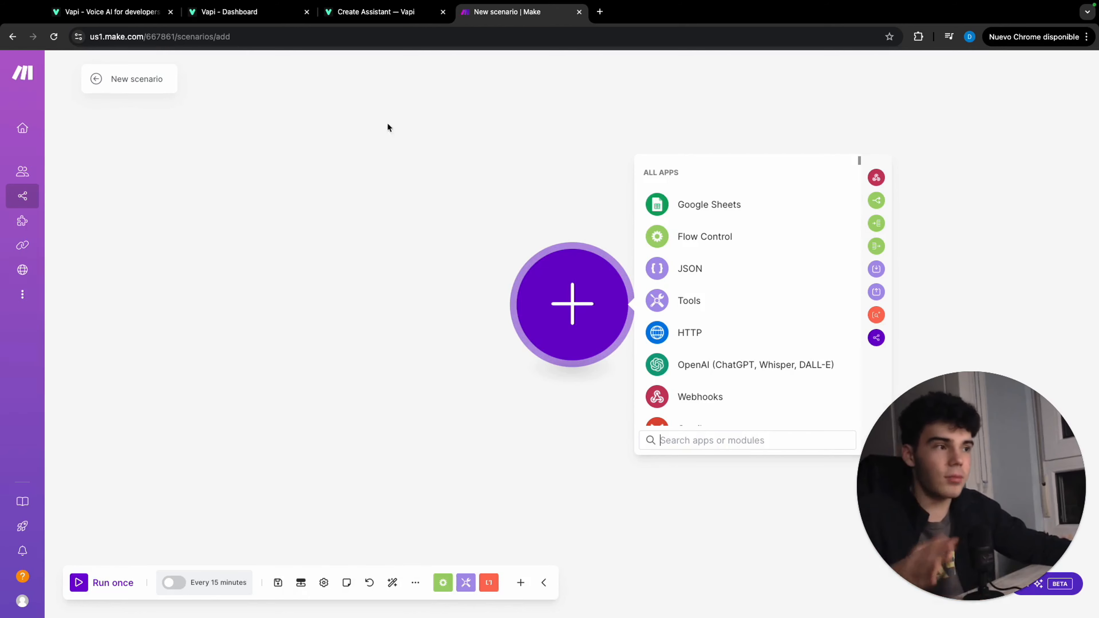
pyautogui.moveTo(163, 79); pyautogui.dragTo(138, 80)
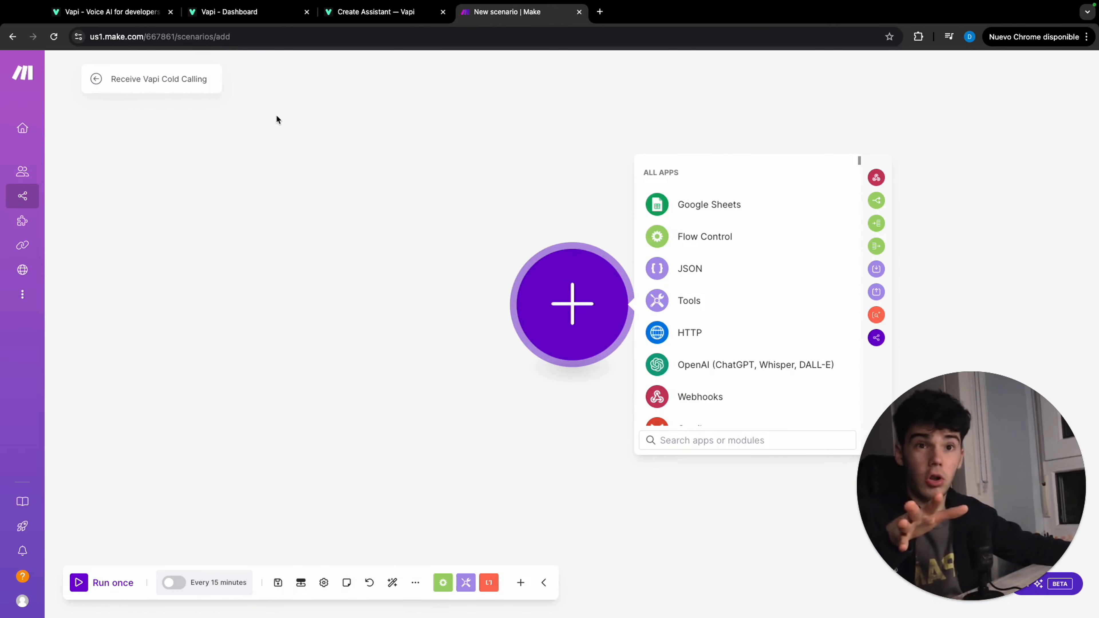
pyautogui.click(720, 396)
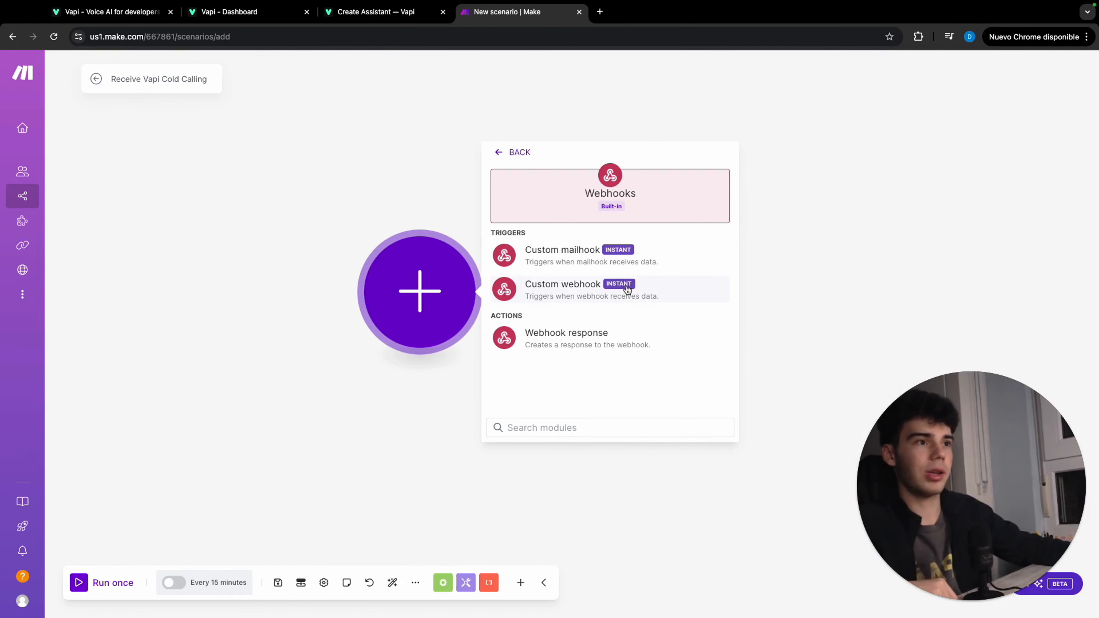
pyautogui.click(627, 290)
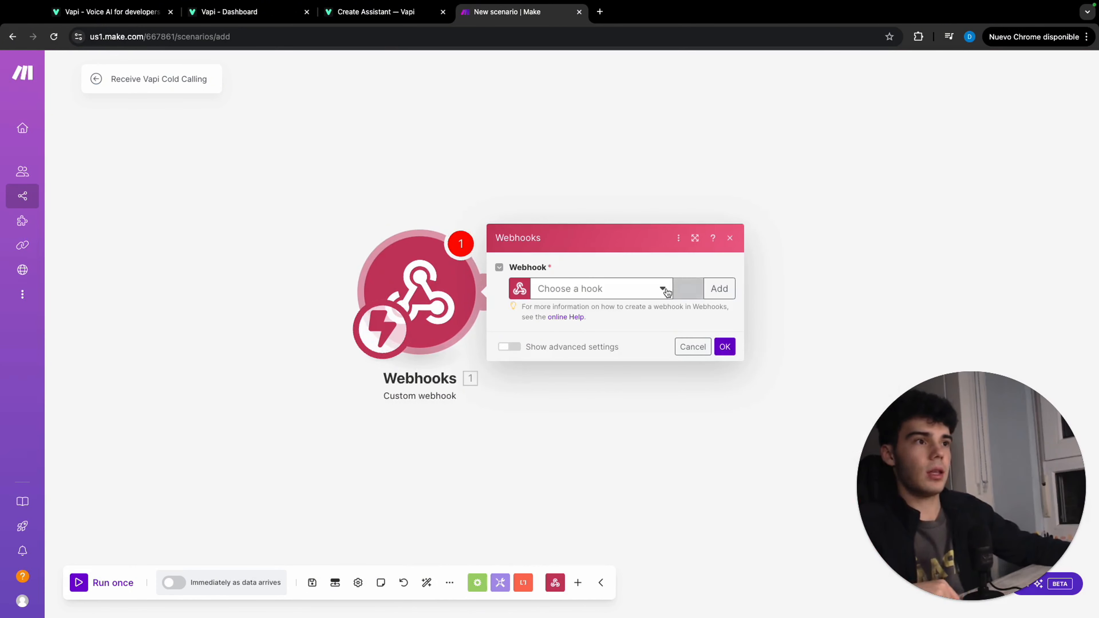
# Create a webhook named "Vapi Cold Calling" for the trigger, without IP restrictions, and copy its address
pyautogui.click(718, 288)
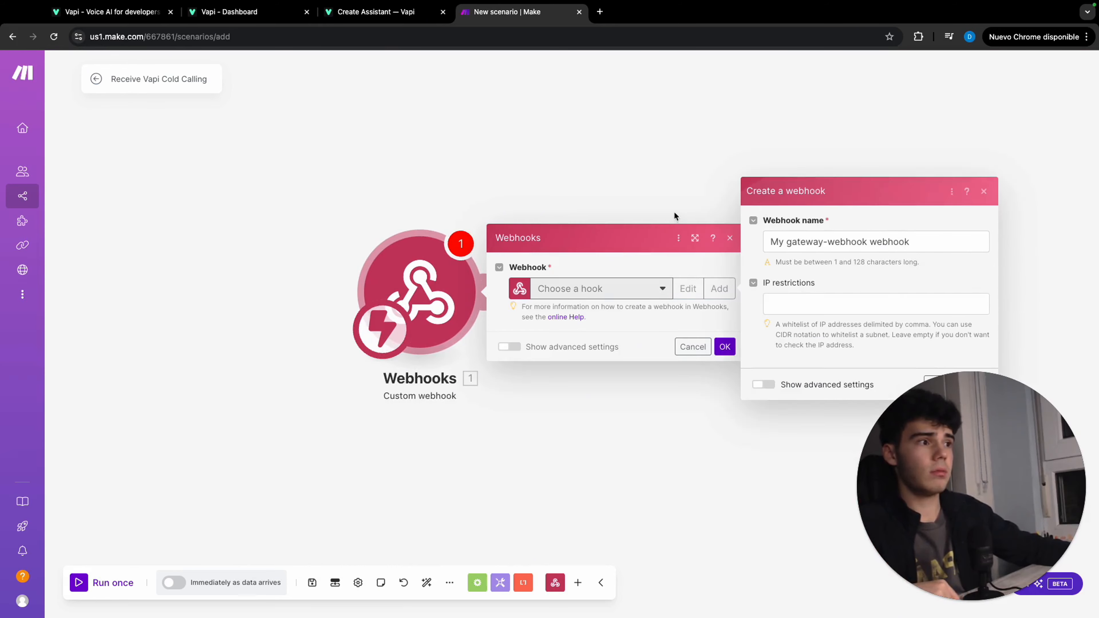
pyautogui.moveTo(760, 241); pyautogui.dragTo(596, 243)
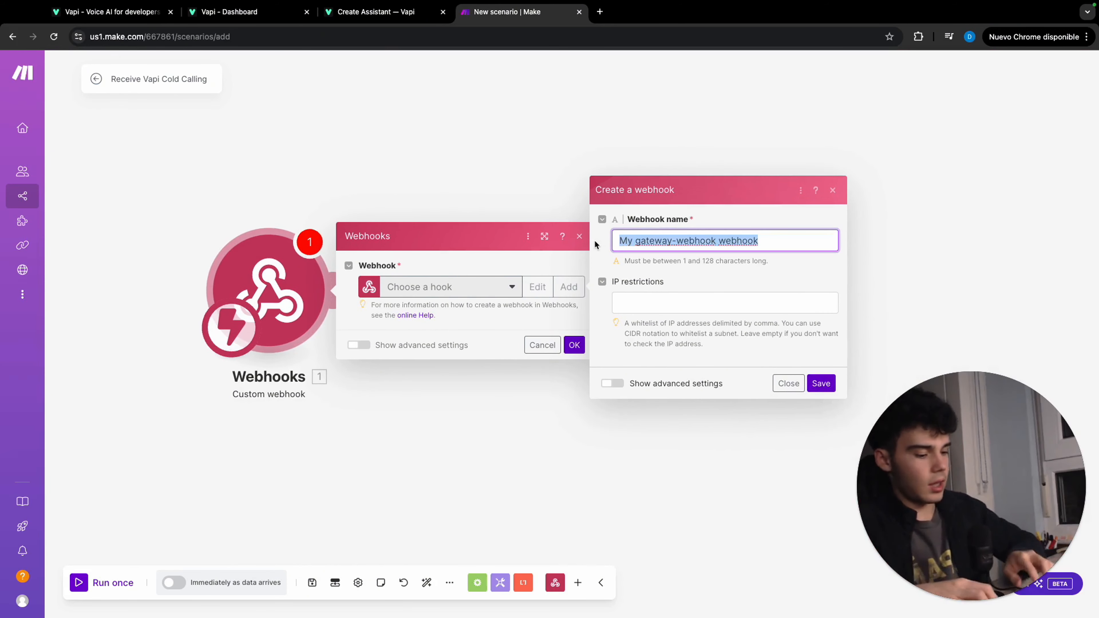
pyautogui.write('Vapi Cold Ca')
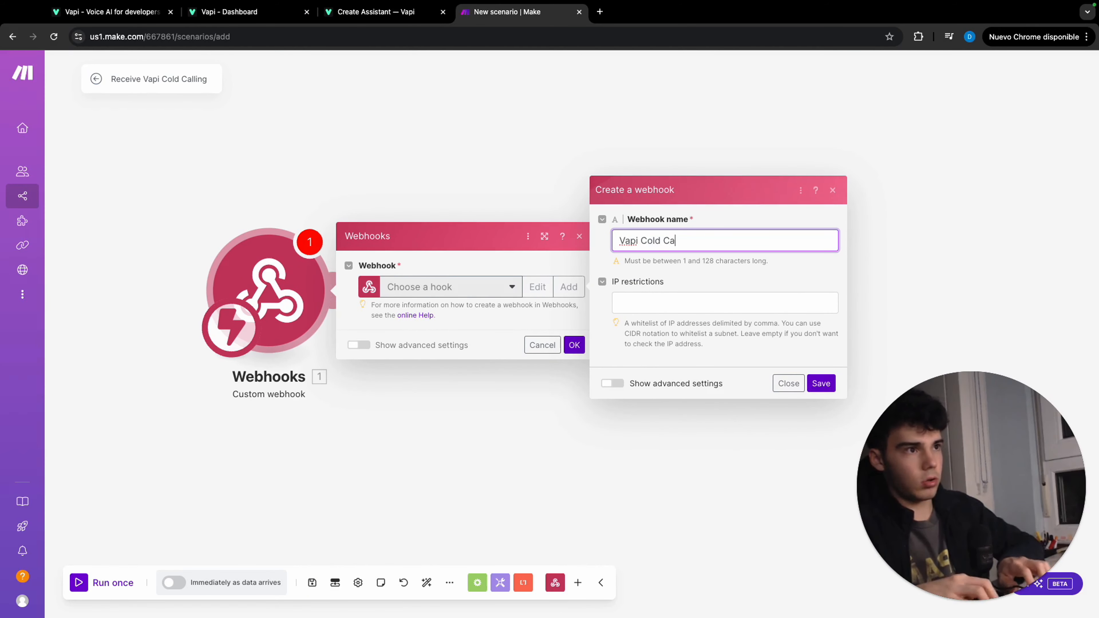
pyautogui.write('lling')
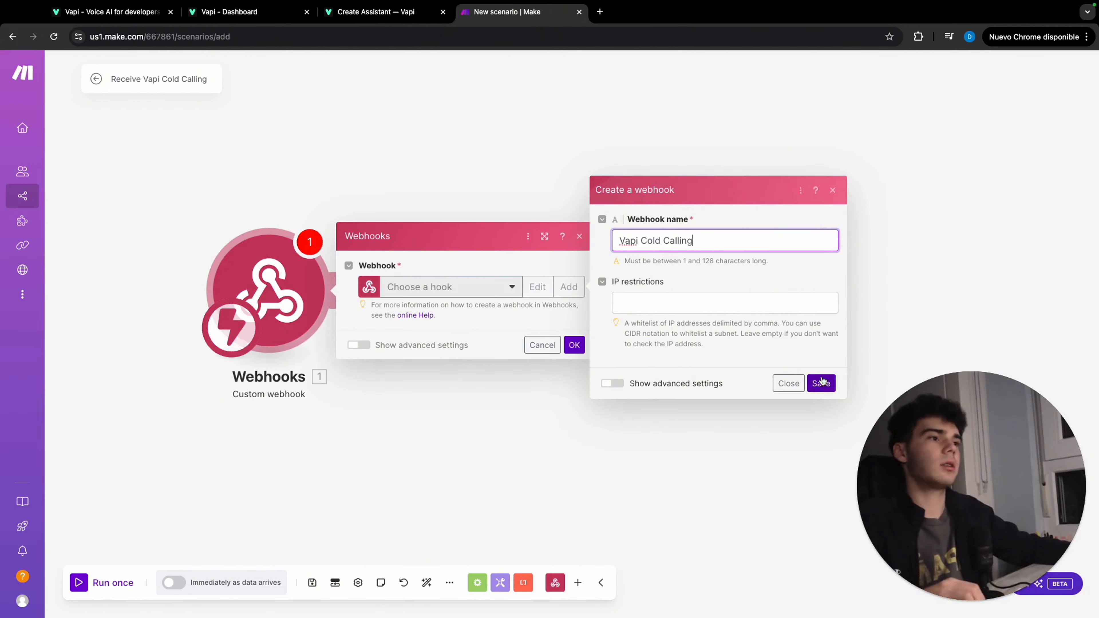
pyautogui.click(821, 381)
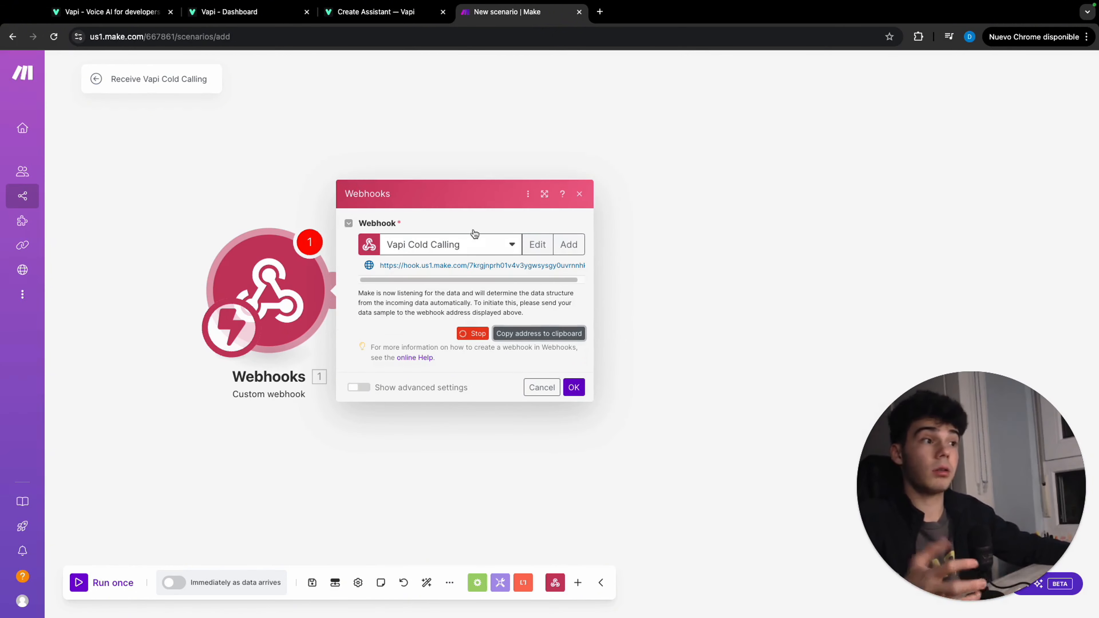
# Back in Vapi's Create Assistant playground, paste the Make webhook address as the function tool's server url
pyautogui.click(372, 12)
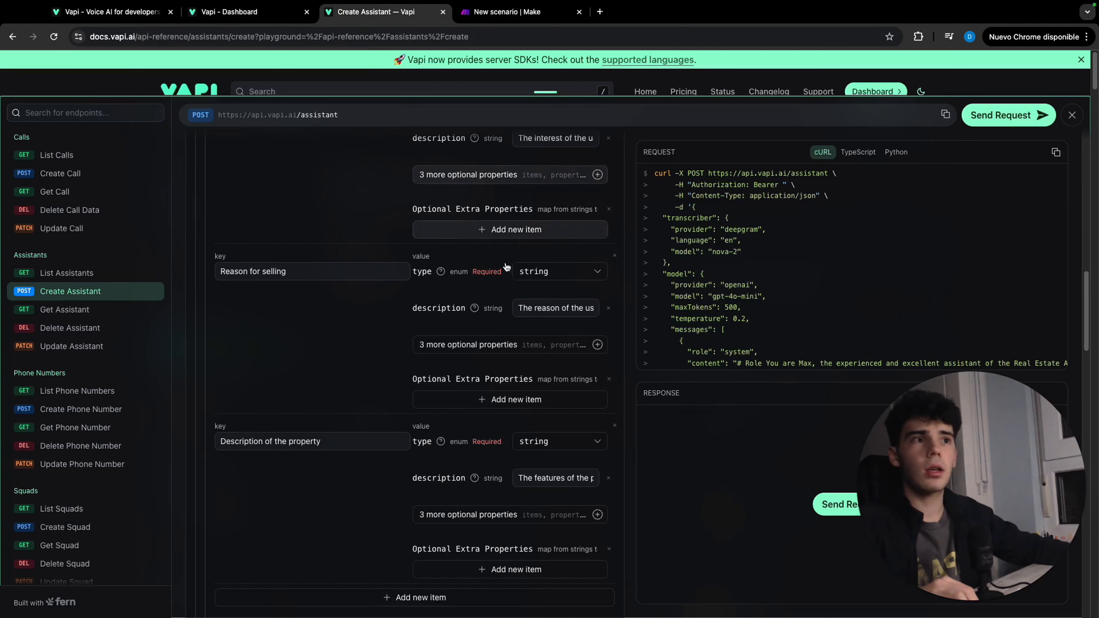
pyautogui.scroll(-10, 525, 477)
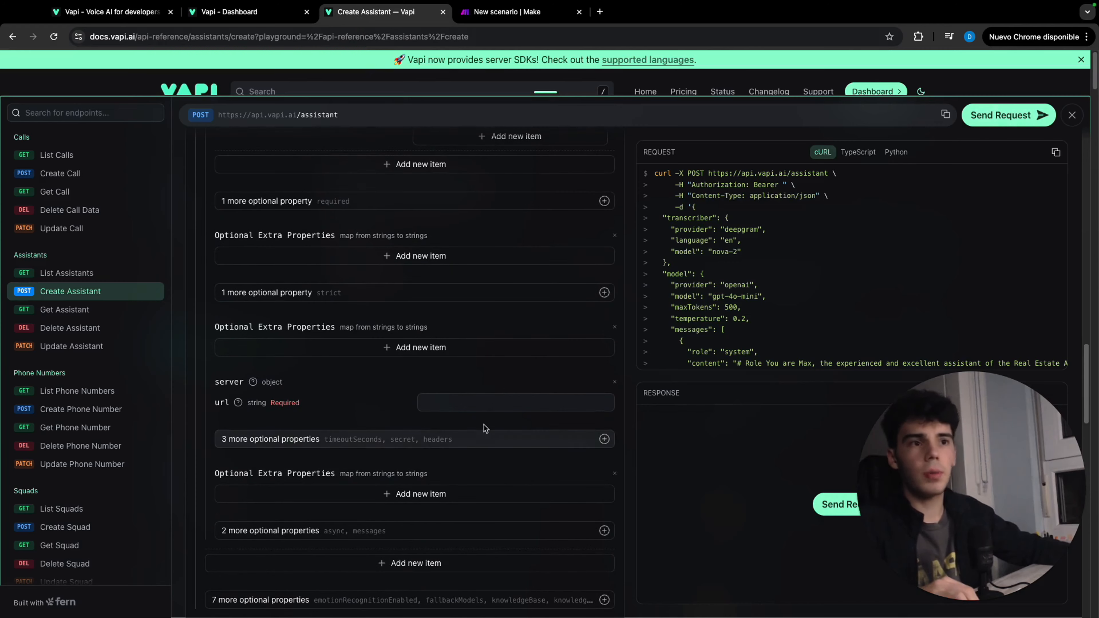
pyautogui.click(501, 403)
# Paste the same webhook address as the url of the assistant's own server object
pyautogui.scroll(-15, 452, 468)
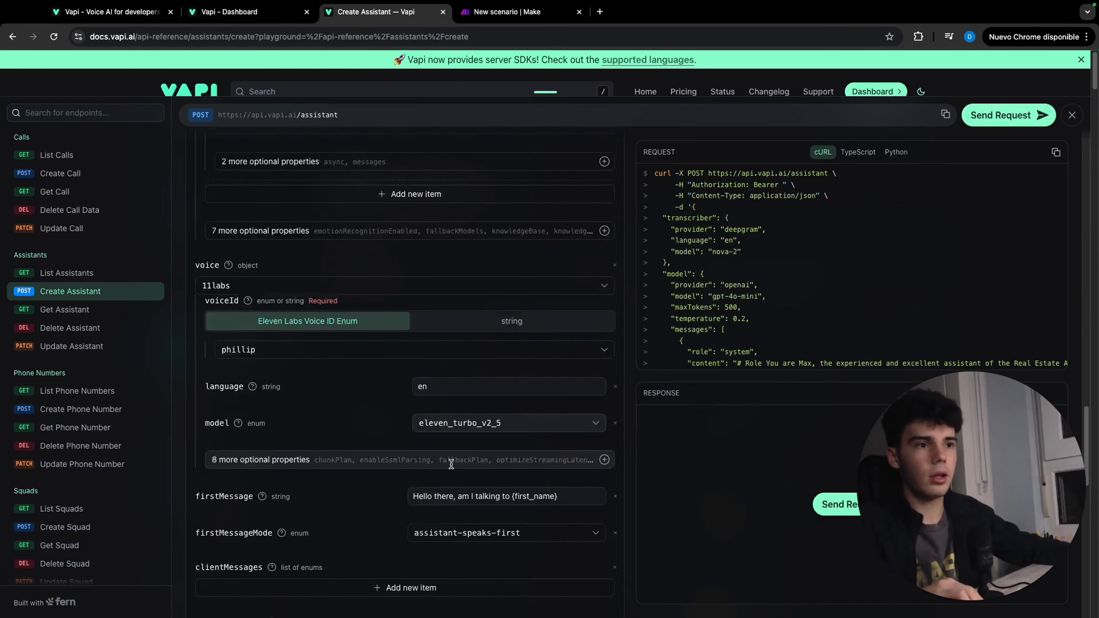
pyautogui.click(500, 347)
pyautogui.press('super+v')
pyautogui.click(542, 324)
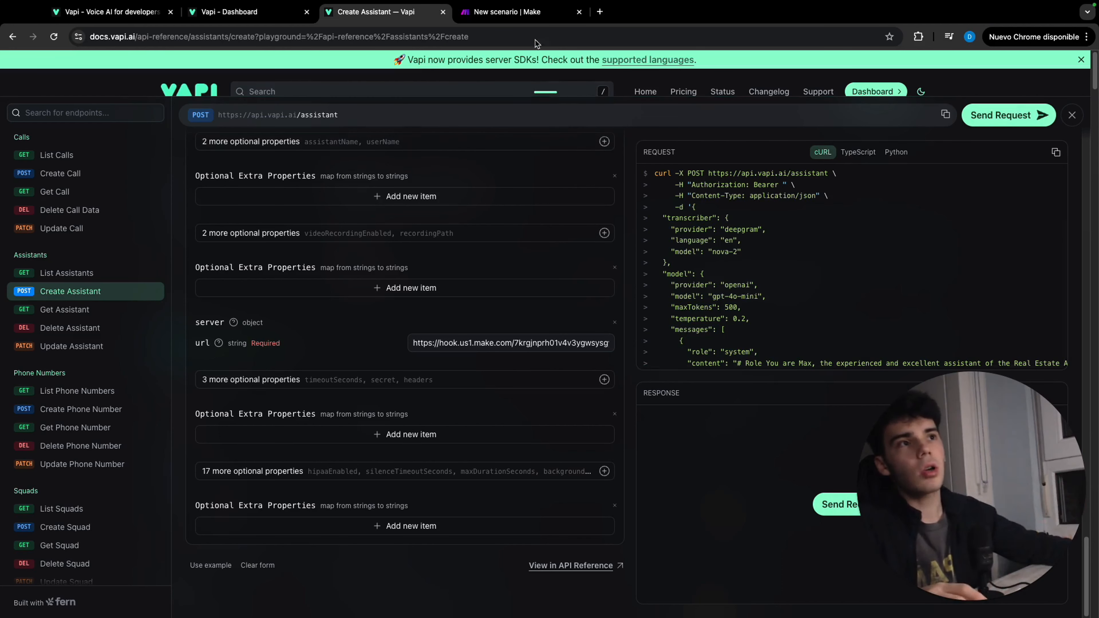
# Return to the Make scenario, confirm the webhook module's settings and save the scenario
pyautogui.click(519, 13)
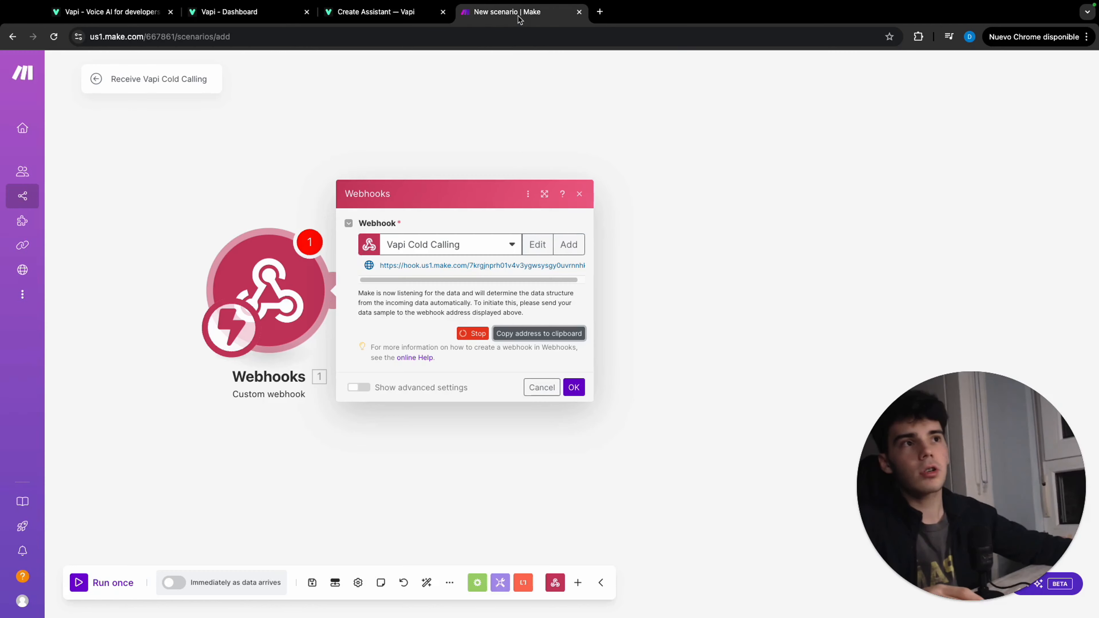
pyautogui.click(574, 387)
pyautogui.click(313, 581)
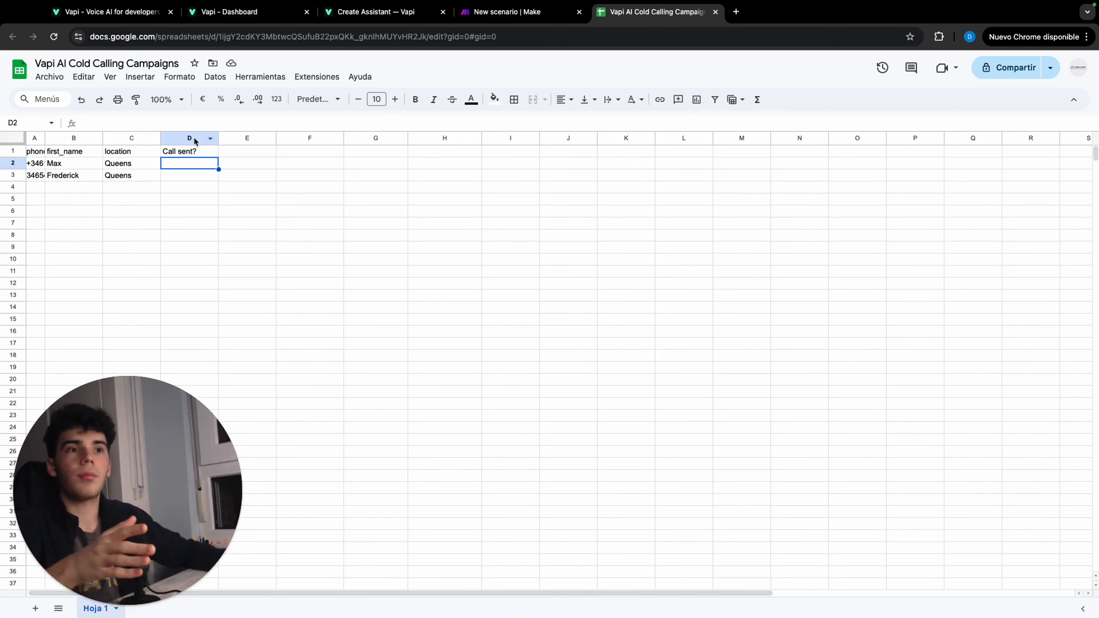
# Return to Vapi's Create Assistant playground and copy the JSON body of the generated cURL request through its closing brace
pyautogui.click(385, 12)
pyautogui.hscroll(-10, 692, 261)
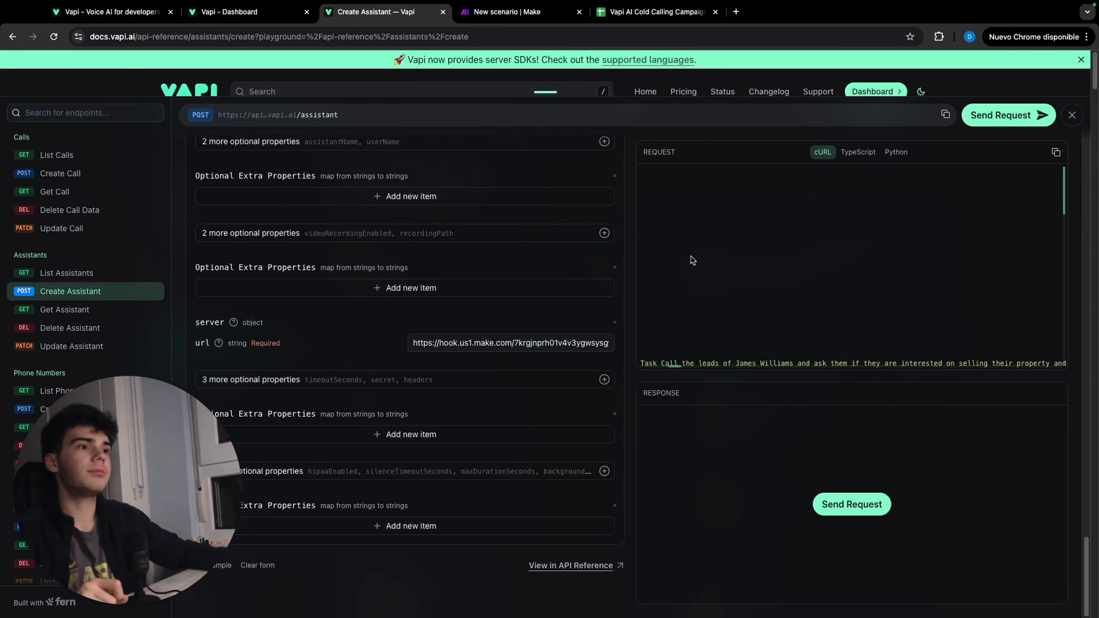
pyautogui.hscroll(-10, 693, 260)
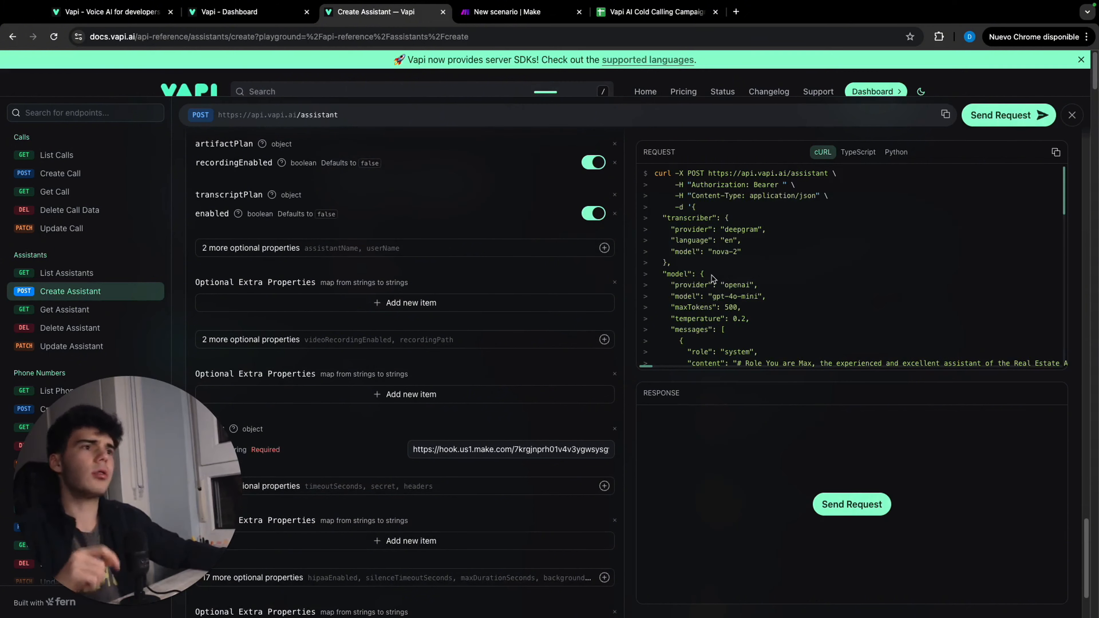
pyautogui.scroll(1, 714, 264)
pyautogui.moveTo(693, 209); pyautogui.dragTo(661, 360)
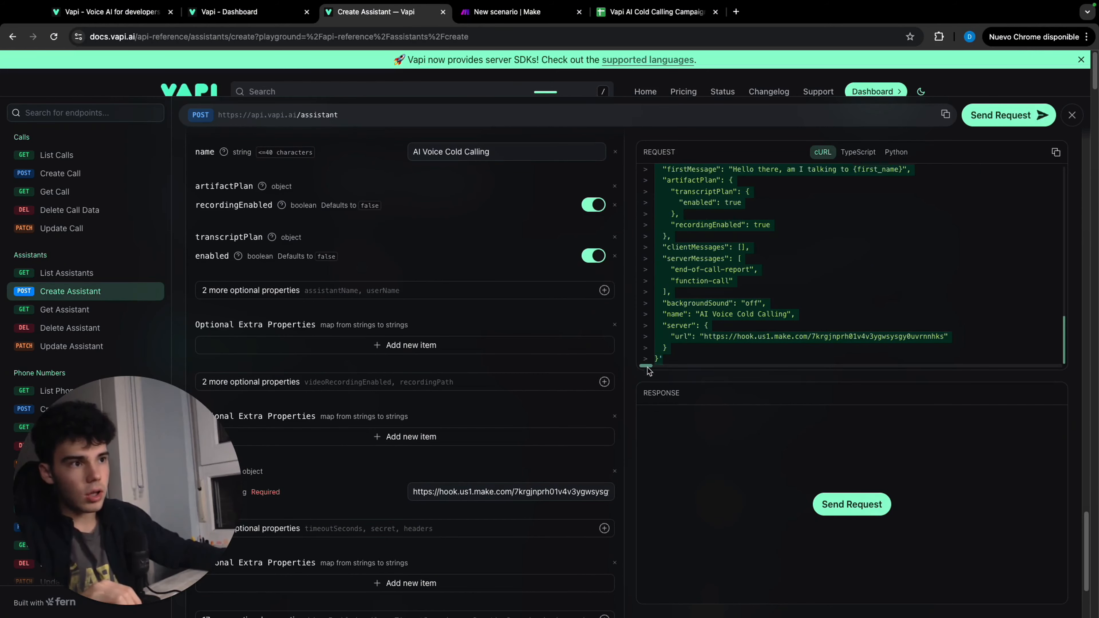
pyautogui.click(659, 365)
pyautogui.press('super+a')
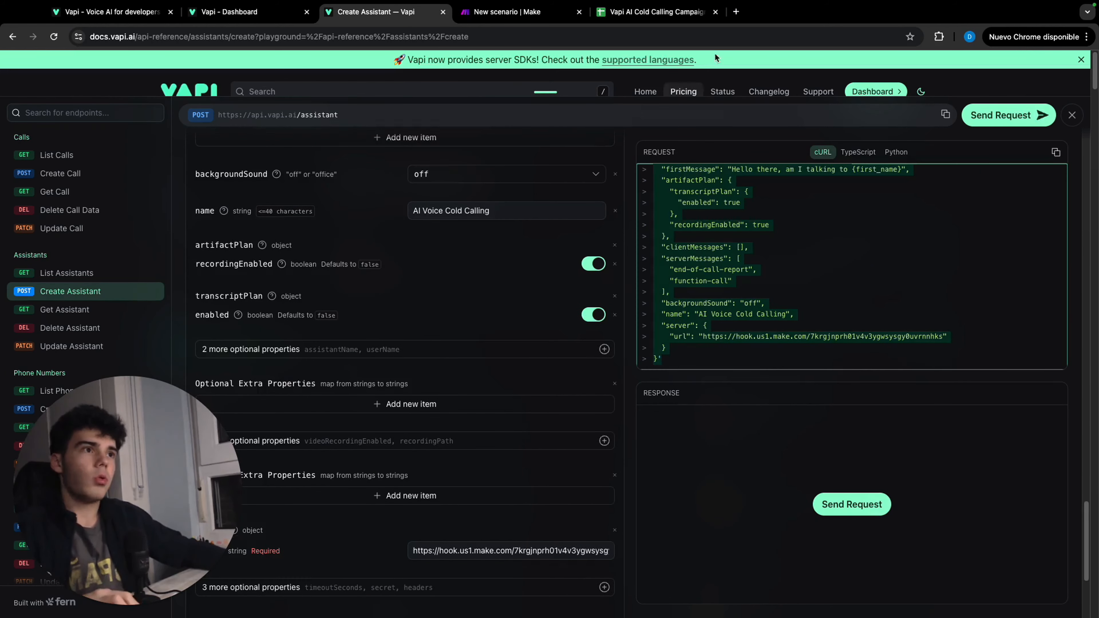
# Open JSON Editor Online in a new tab, replace the first document with the copied JSON, and delete the stray apostrophe after its closing brace
pyautogui.click(735, 12)
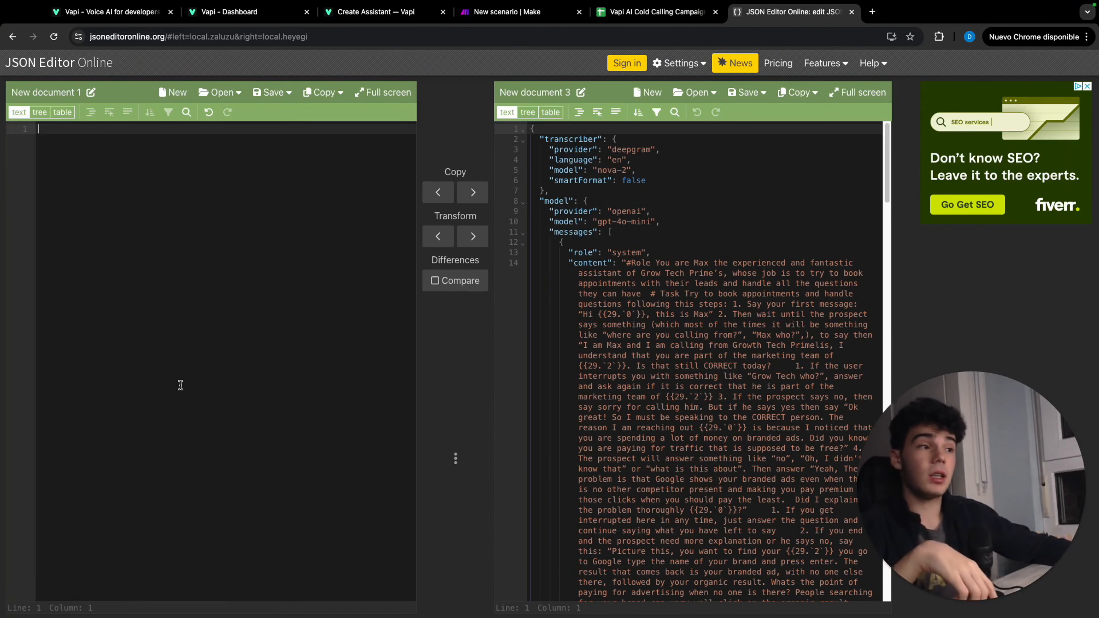
pyautogui.press('super+v')
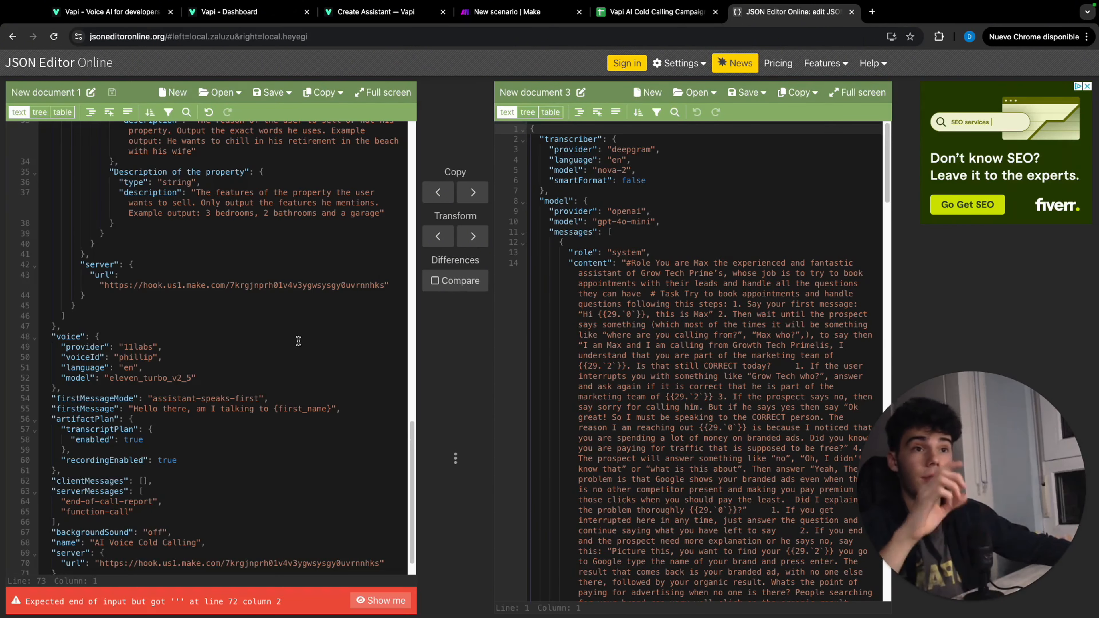
pyautogui.scroll(-1, 133, 542)
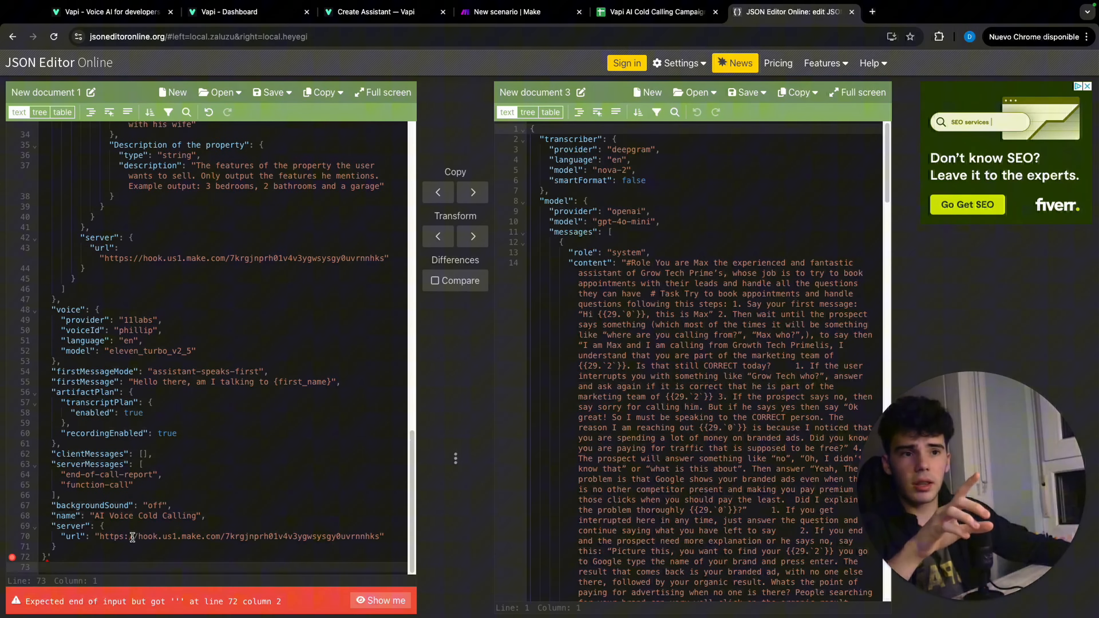
pyautogui.click(73, 557)
pyautogui.press('BackSpace')
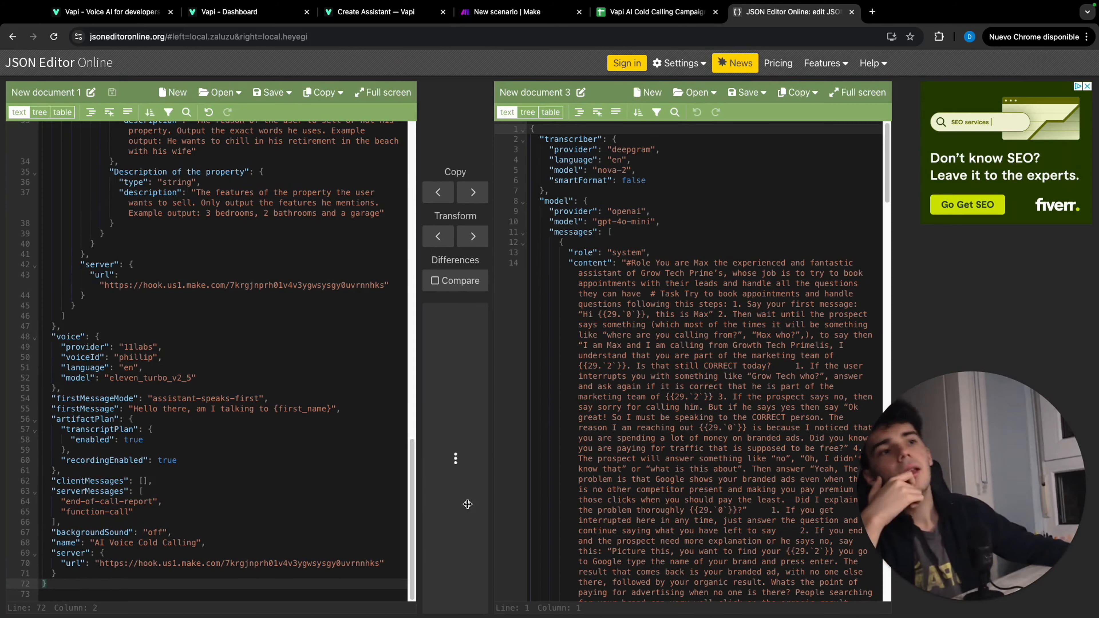
# Transform the cleaned assistant JSON into the second document without a query and check the output
pyautogui.click(473, 235)
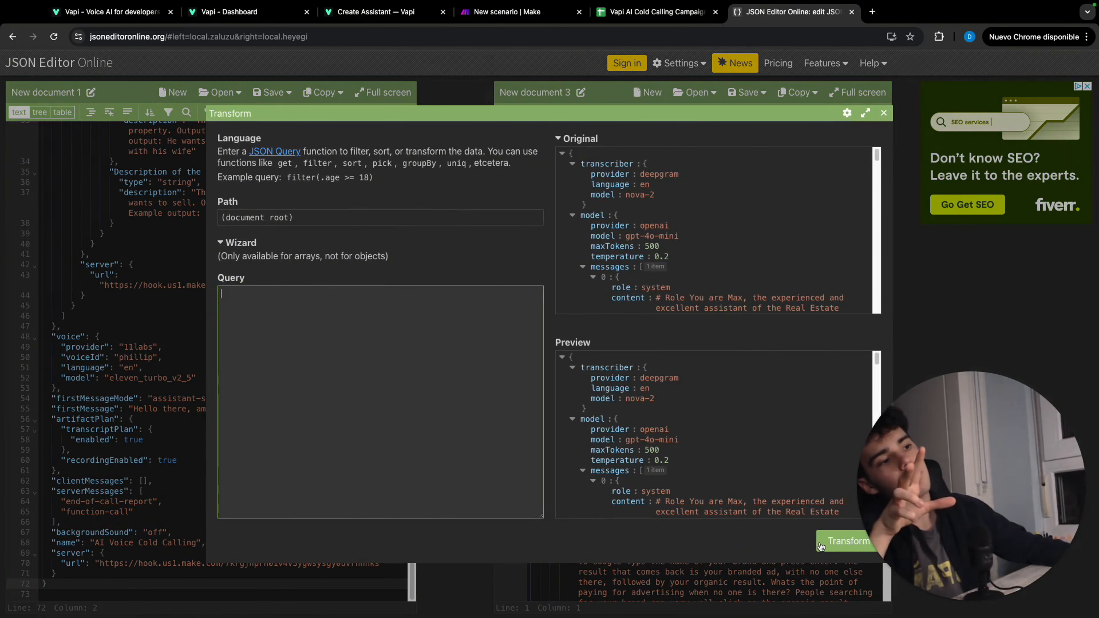
pyautogui.click(846, 542)
pyautogui.scroll(-15, 592, 211)
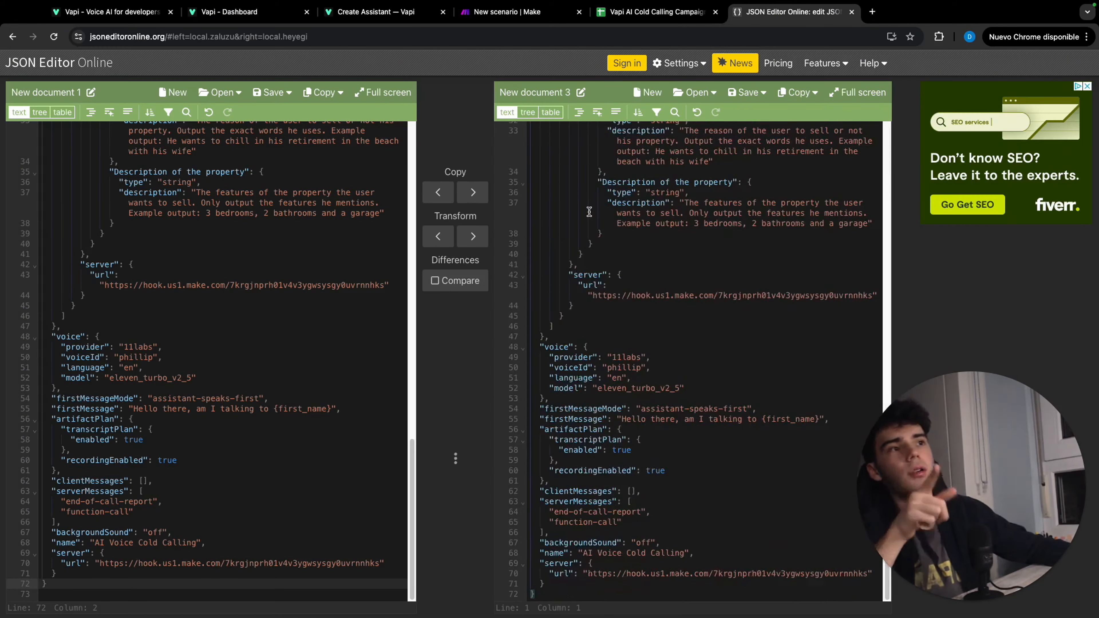
pyautogui.scroll(15, 548, 273)
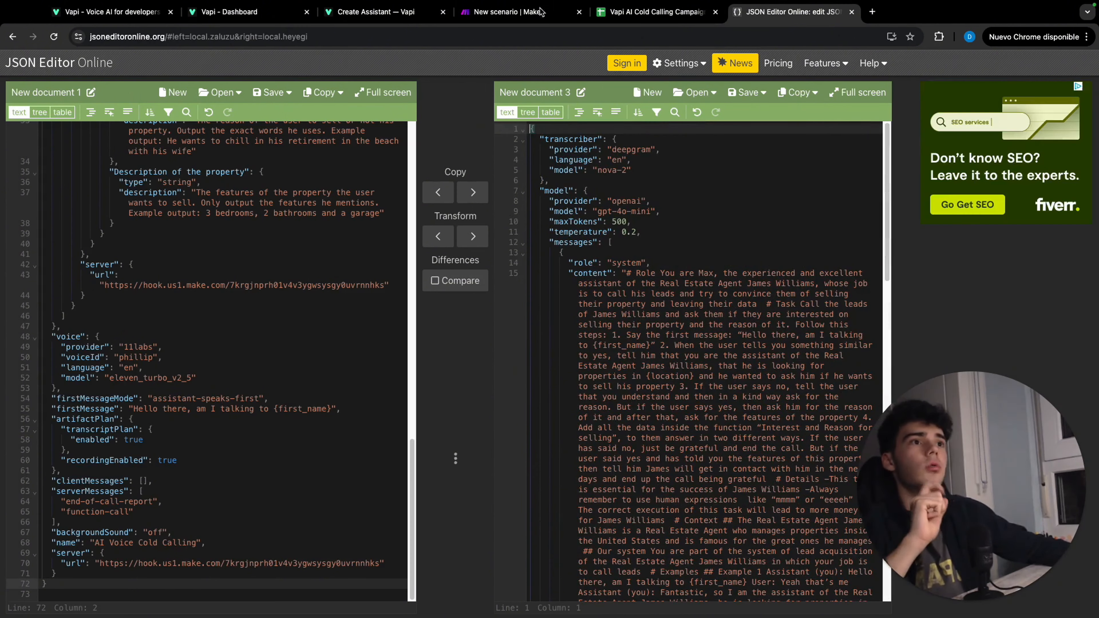
# Back in Make, leave the receiving scenario, create a new scenario and name it "Vapi Cold Calling"
pyautogui.click(517, 15)
pyautogui.click(97, 79)
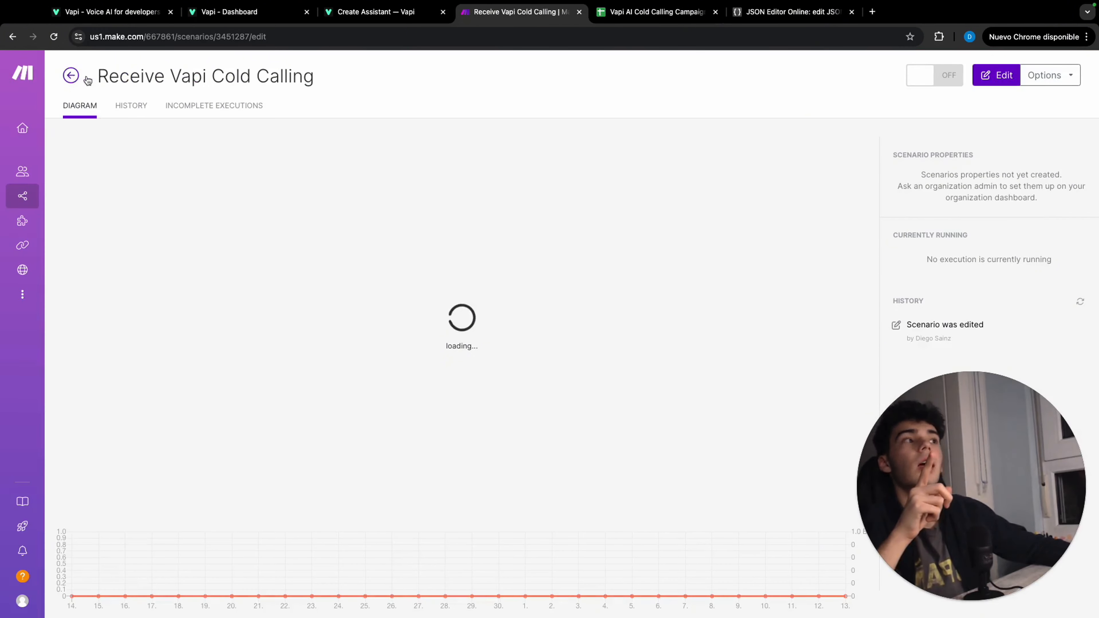
pyautogui.click(71, 76)
pyautogui.click(1025, 76)
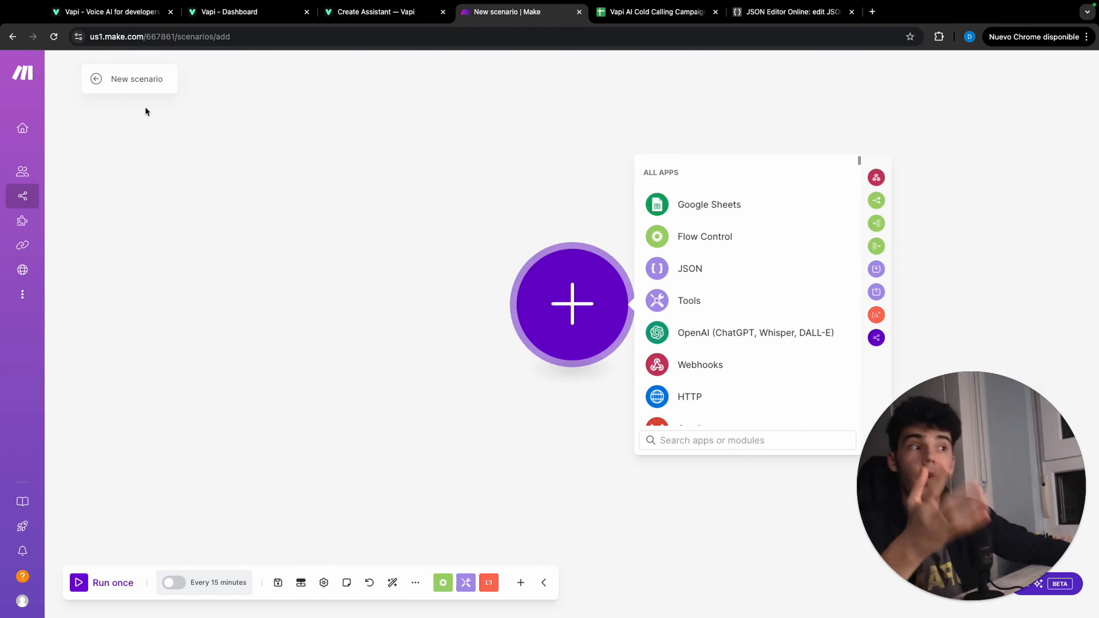
pyautogui.moveTo(159, 79); pyautogui.dragTo(113, 80)
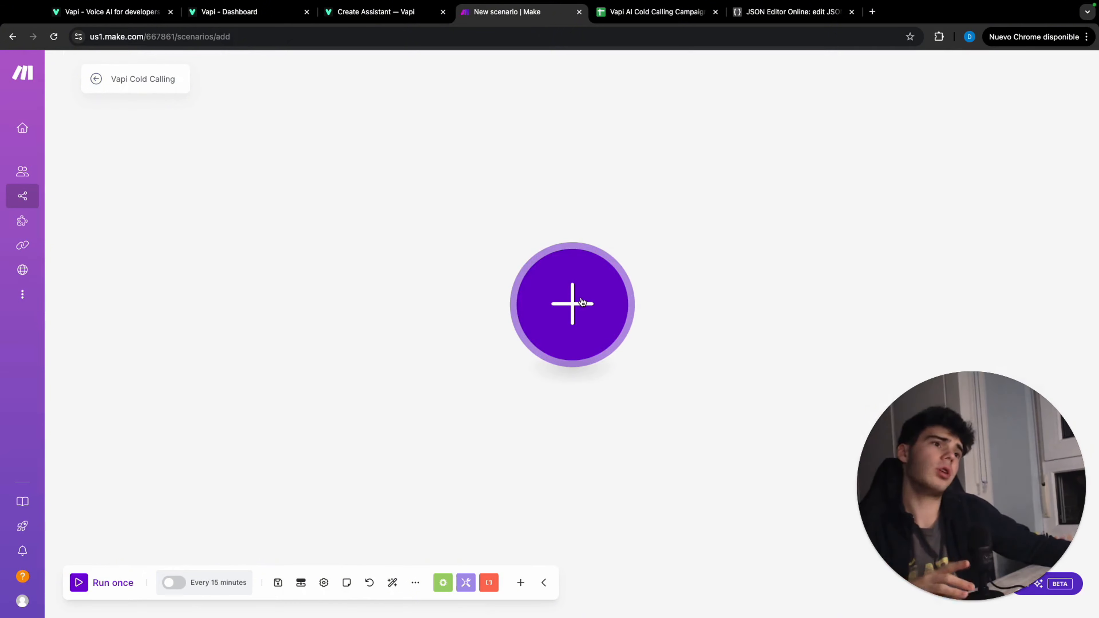
# Add a Google Sheets Search Rows module using the "Vapi AI Cold Calling Campaigns" spreadsheet, sheet "Hoja 1" and a limit of 1
pyautogui.click(599, 305)
pyautogui.click(674, 204)
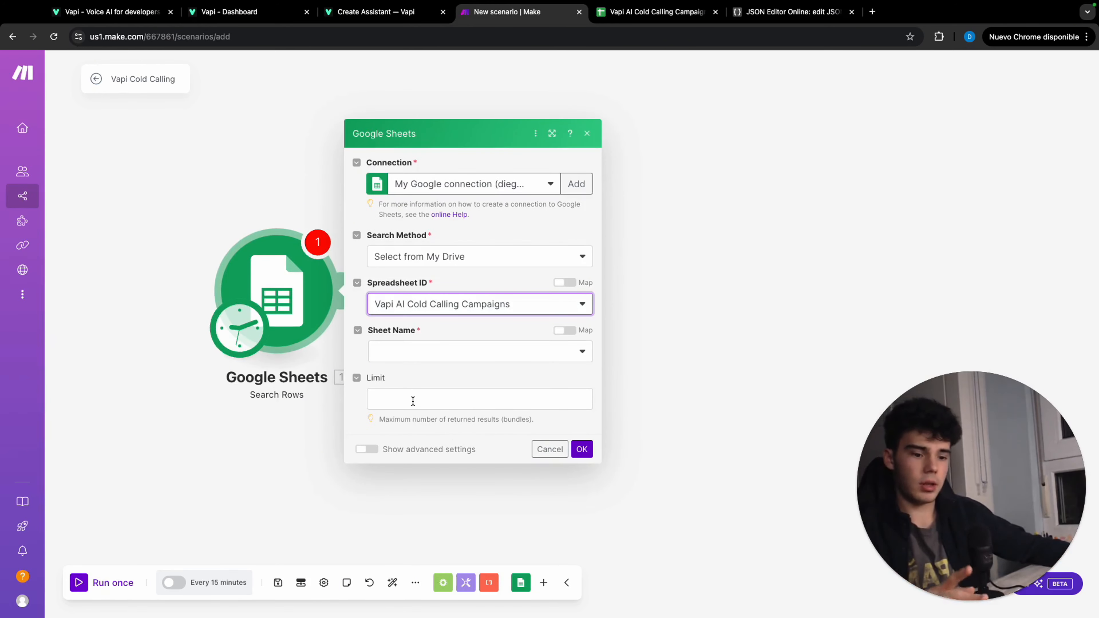
pyautogui.click(413, 401)
pyautogui.write('1')
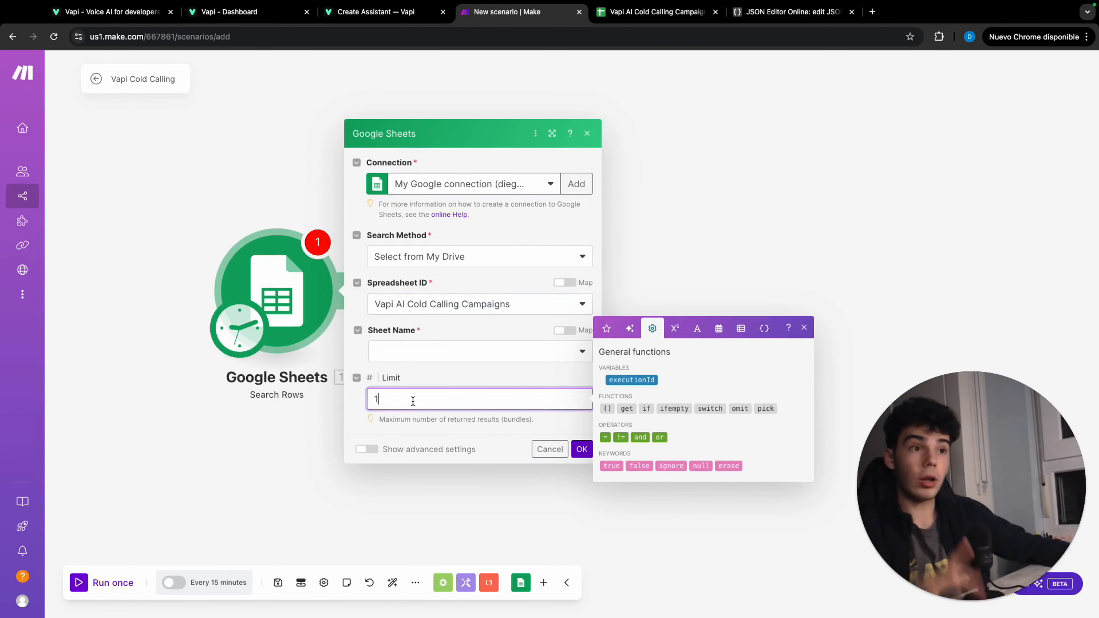
pyautogui.click(443, 353)
pyautogui.click(429, 371)
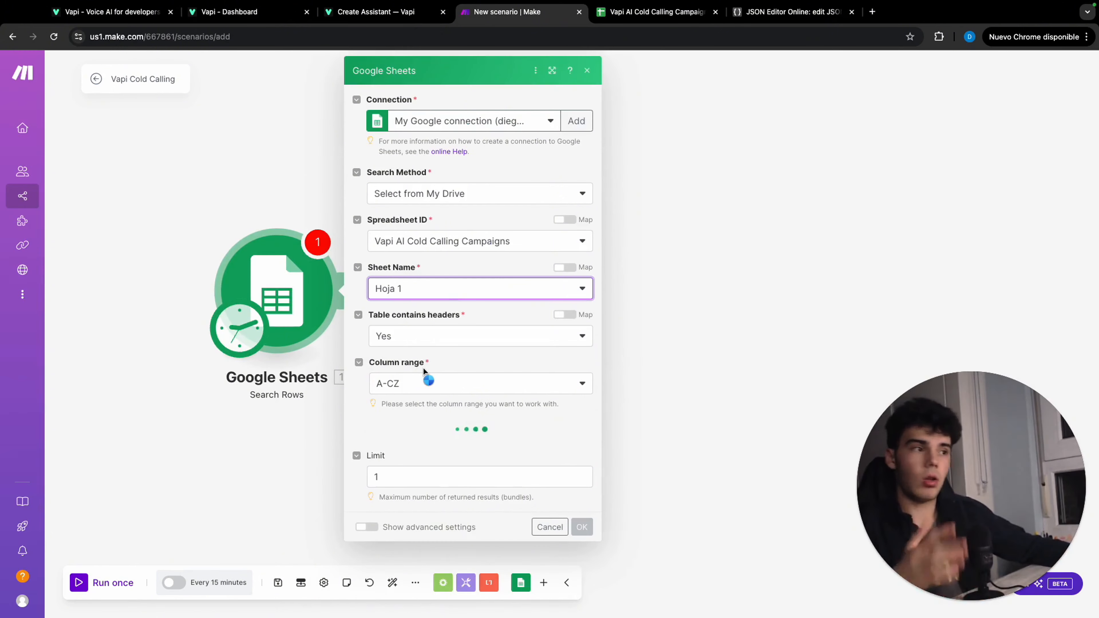
# Filter the searched rows to those where "Call sent? (D)" does not exist, confirm the module, and check the scenario's schedule setting
pyautogui.scroll(-1, 418, 402)
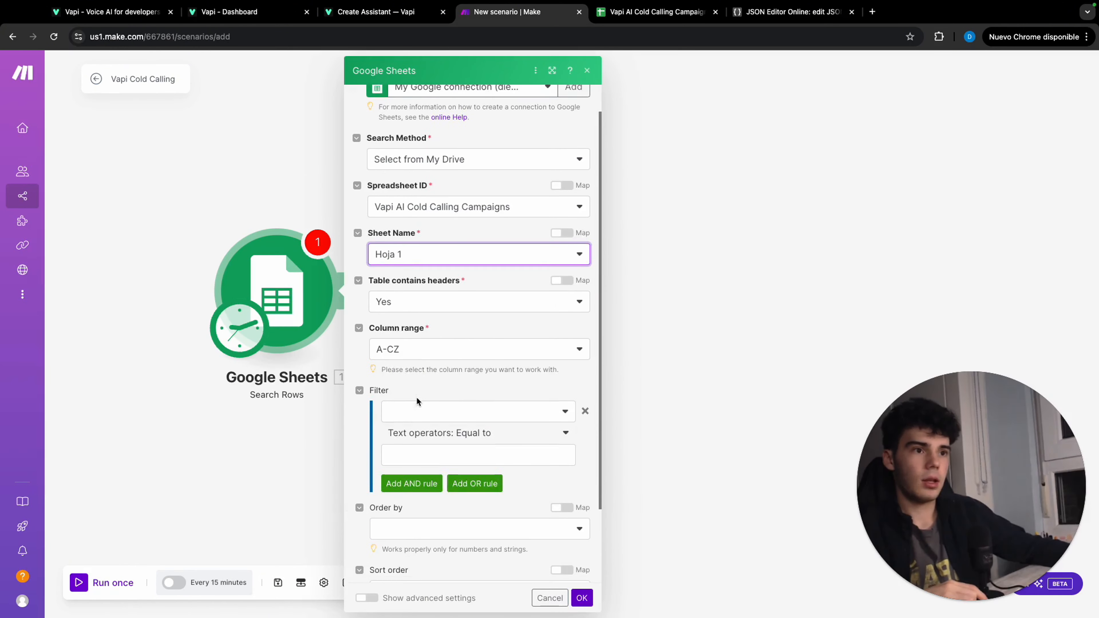
pyautogui.click(429, 408)
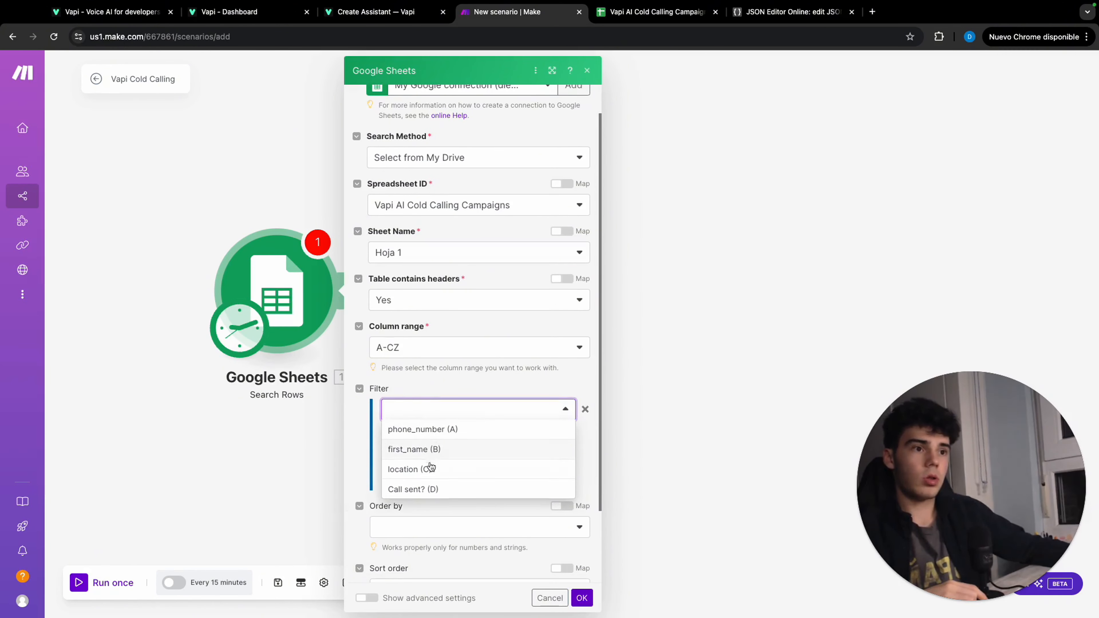
pyautogui.click(438, 488)
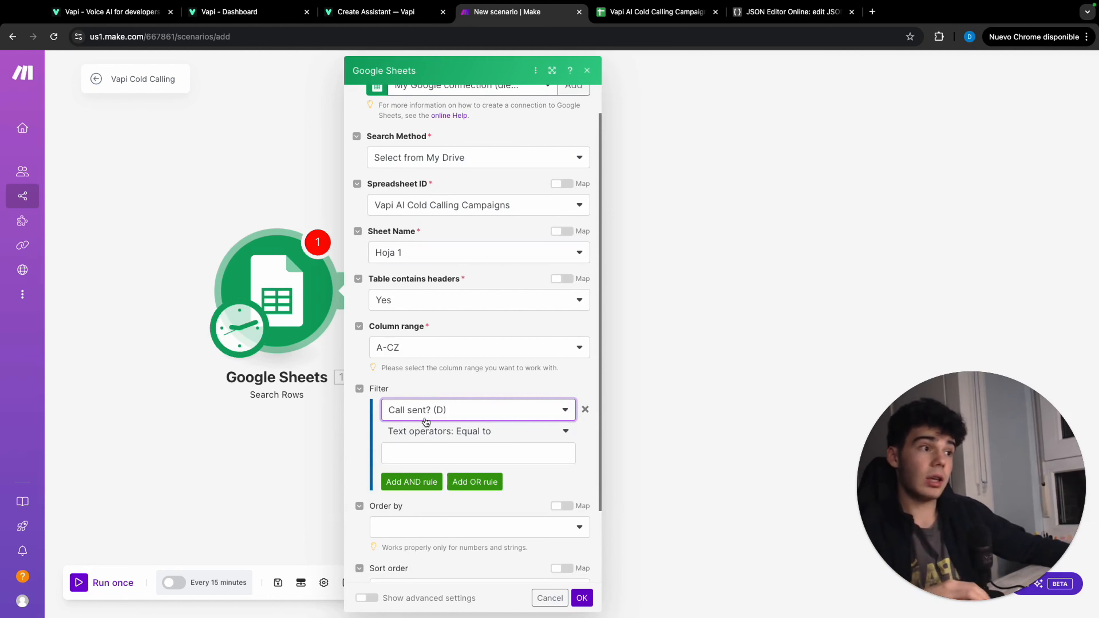
pyautogui.click(466, 451)
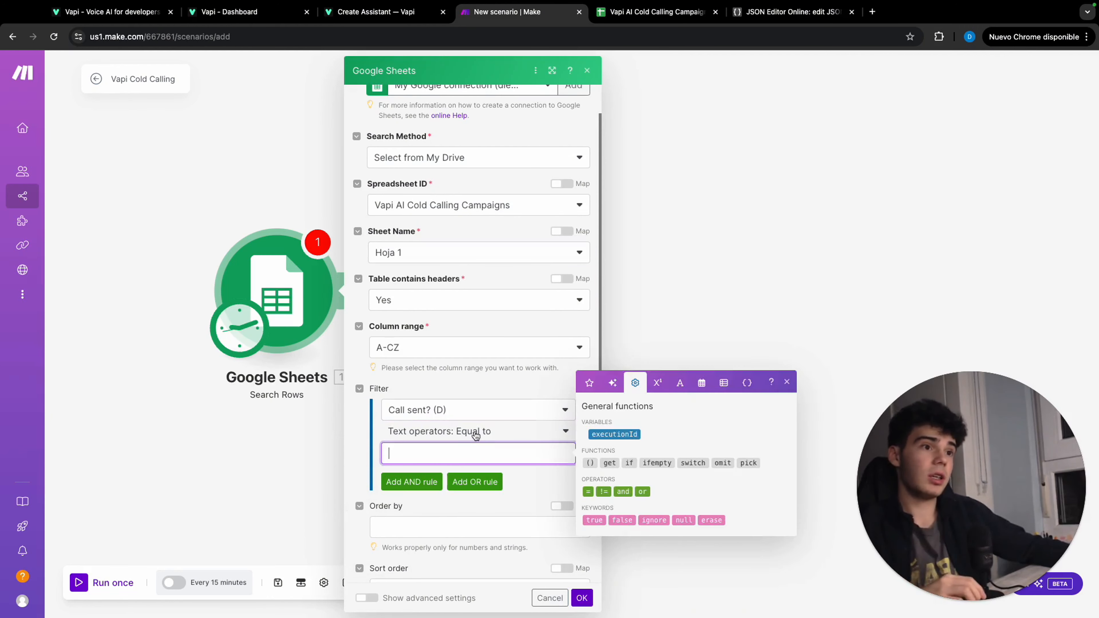
pyautogui.click(471, 430)
pyautogui.click(467, 412)
pyautogui.scroll(-3, 462, 450)
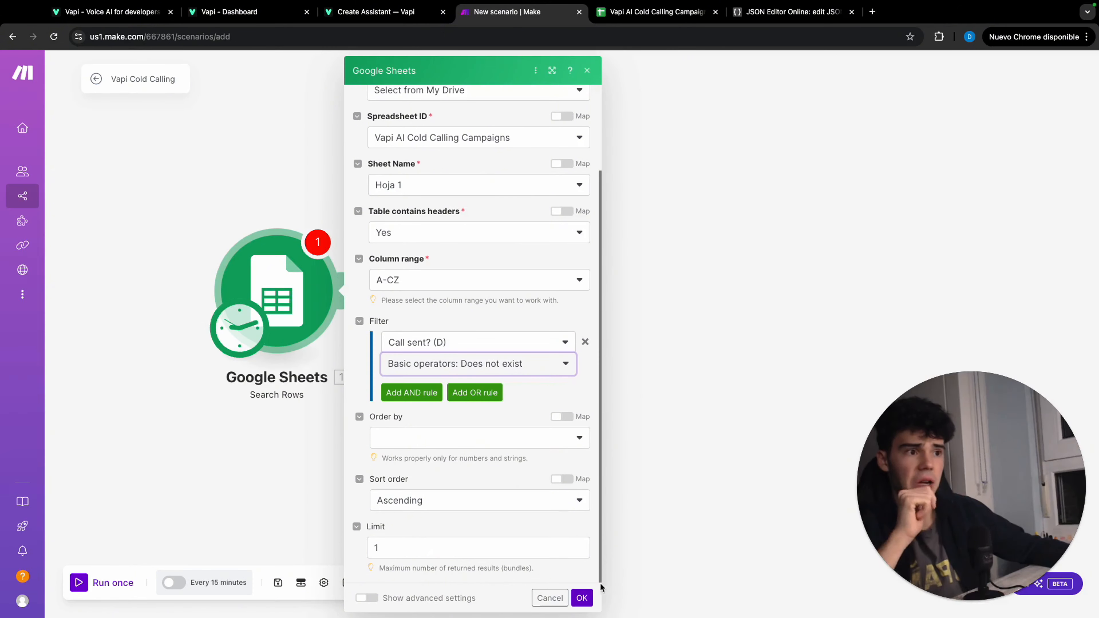
pyautogui.click(584, 597)
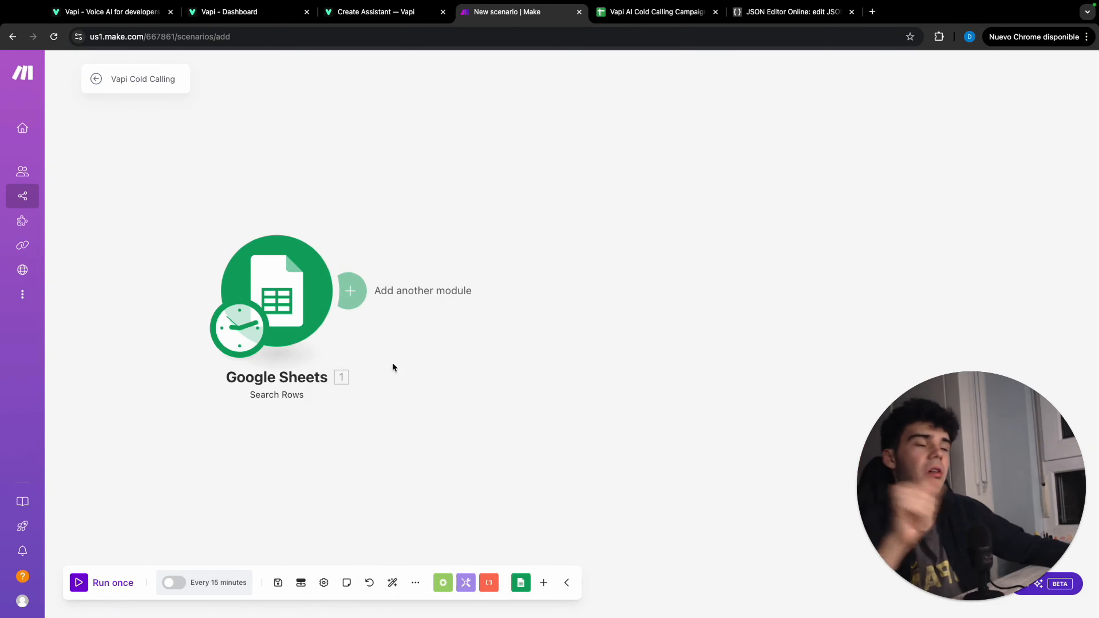
pyautogui.click(241, 330)
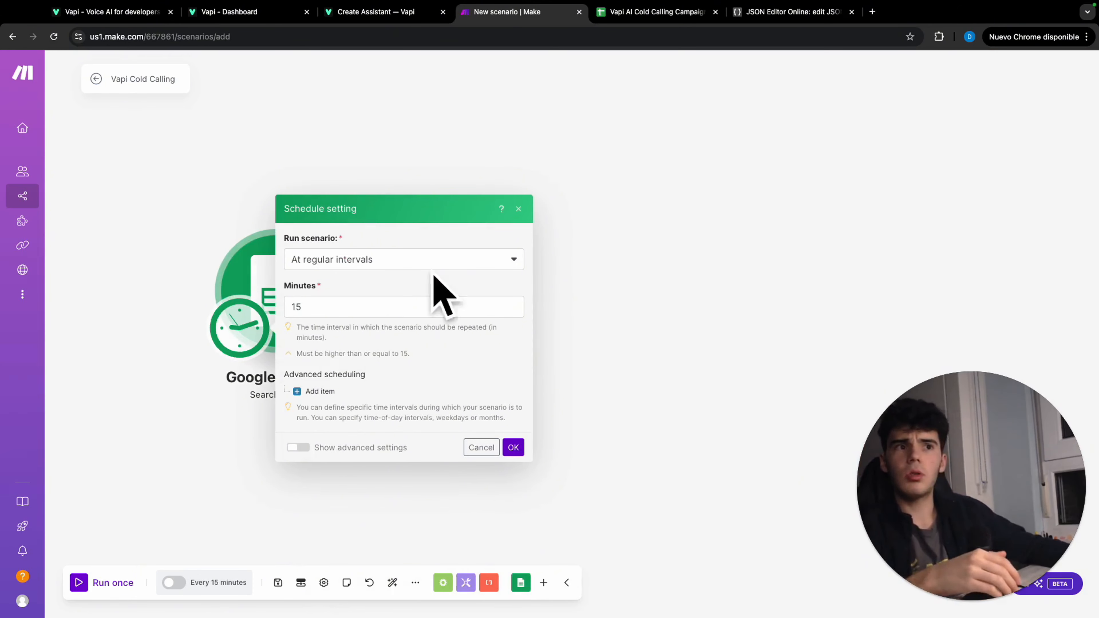
pyautogui.click(133, 262)
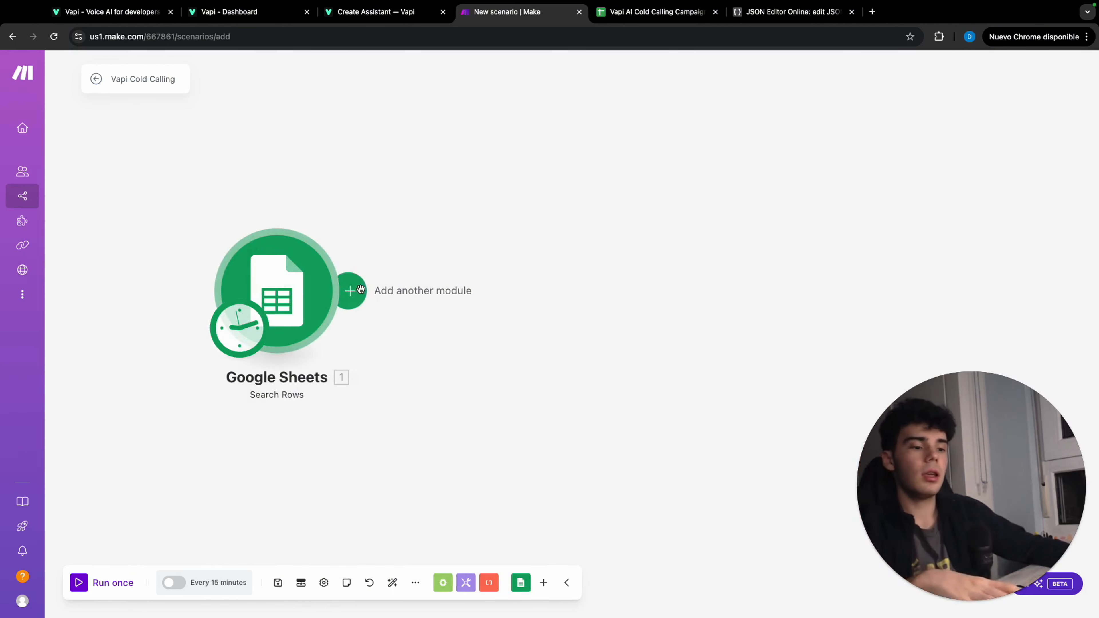
# Add a Tools Set variable module after Google Sheets and name its variable "assistant"
pyautogui.click(360, 289)
pyautogui.click(636, 352)
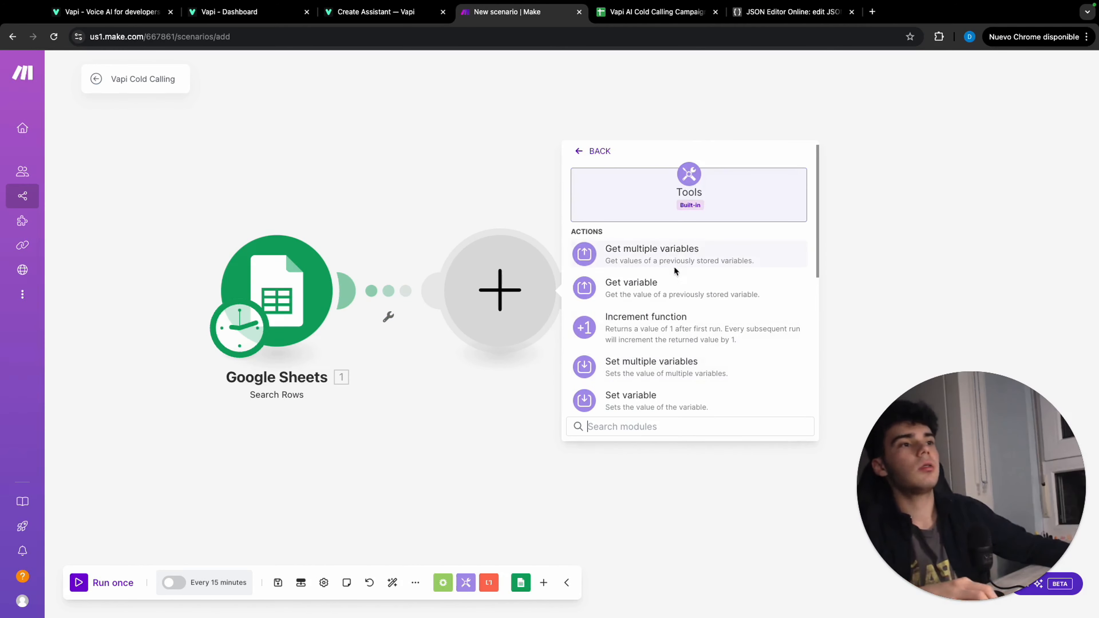
pyautogui.click(656, 390)
pyautogui.click(624, 272)
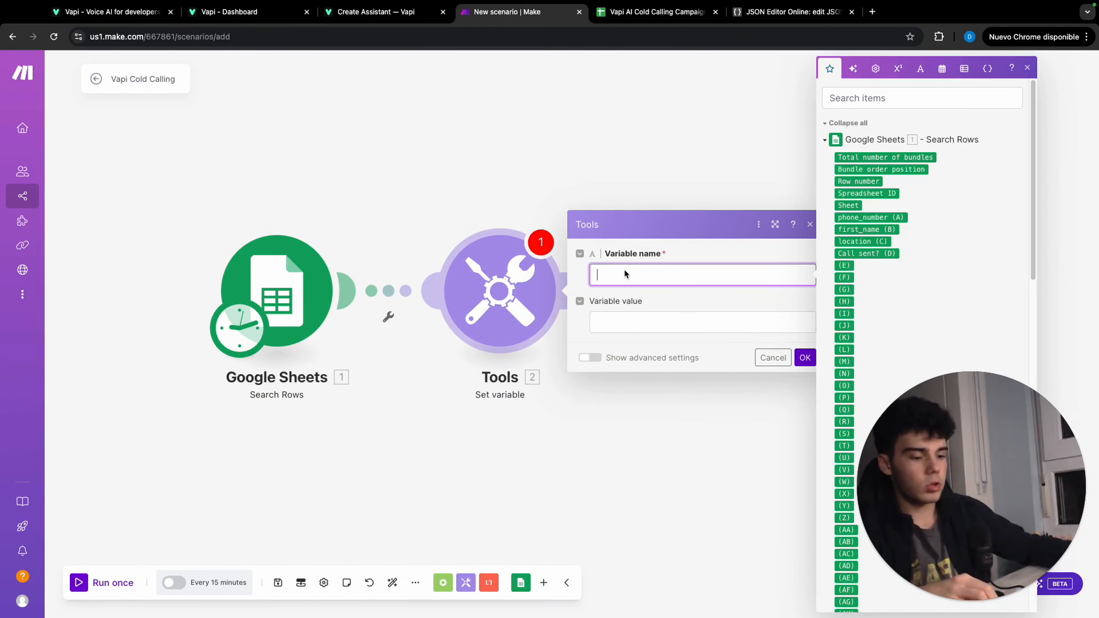
pyautogui.write('assista')
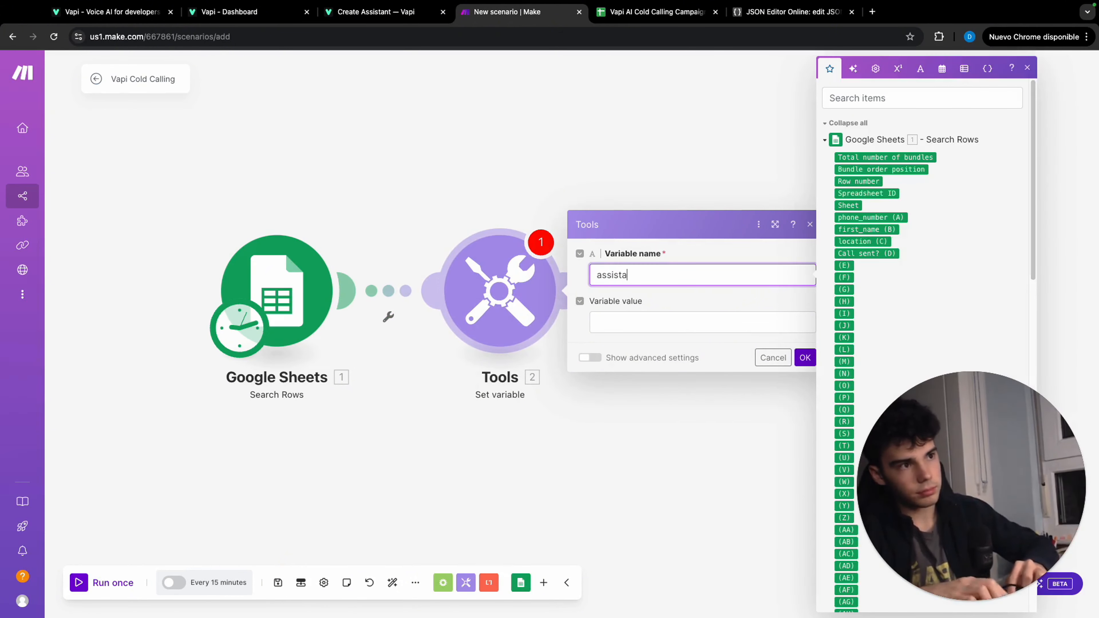
pyautogui.write('nt')
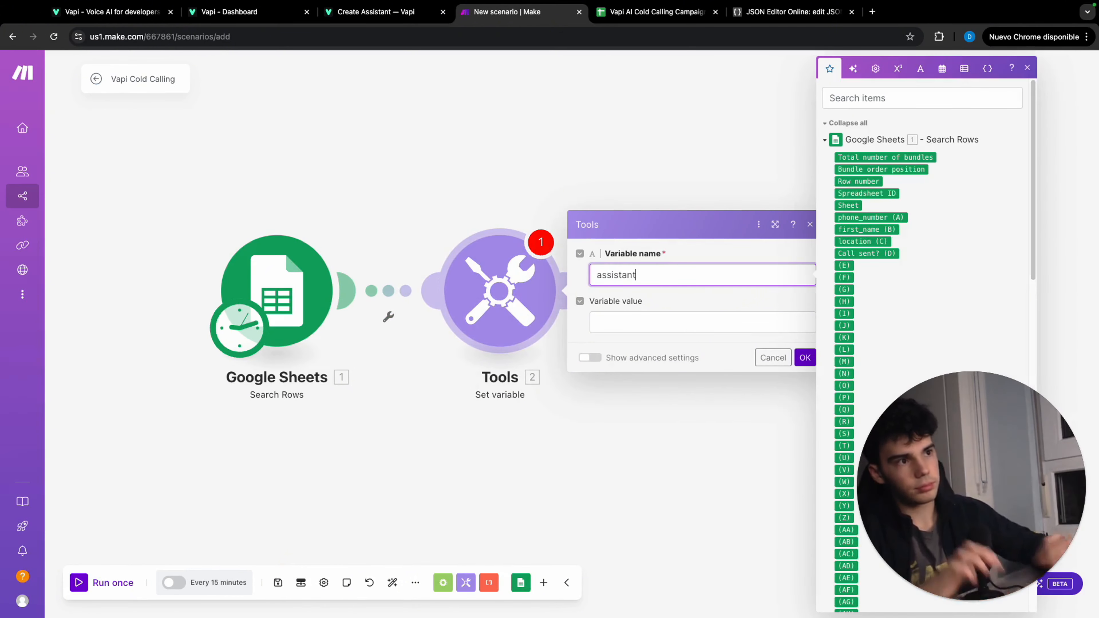
# Copy the entire transformed JSON from JSON Editor Online, paste it as the assistant variable's value in Make, and confirm the module
pyautogui.click(743, 19)
pyautogui.moveTo(532, 128); pyautogui.dragTo(651, 617)
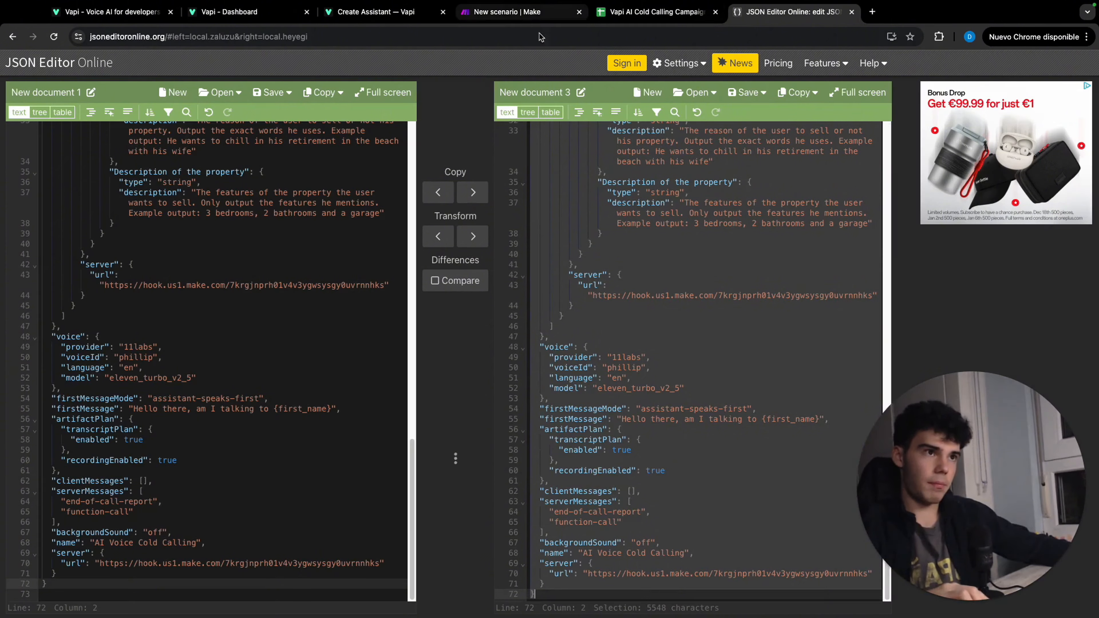
pyautogui.click(515, 15)
pyautogui.click(644, 323)
pyautogui.press('super+v')
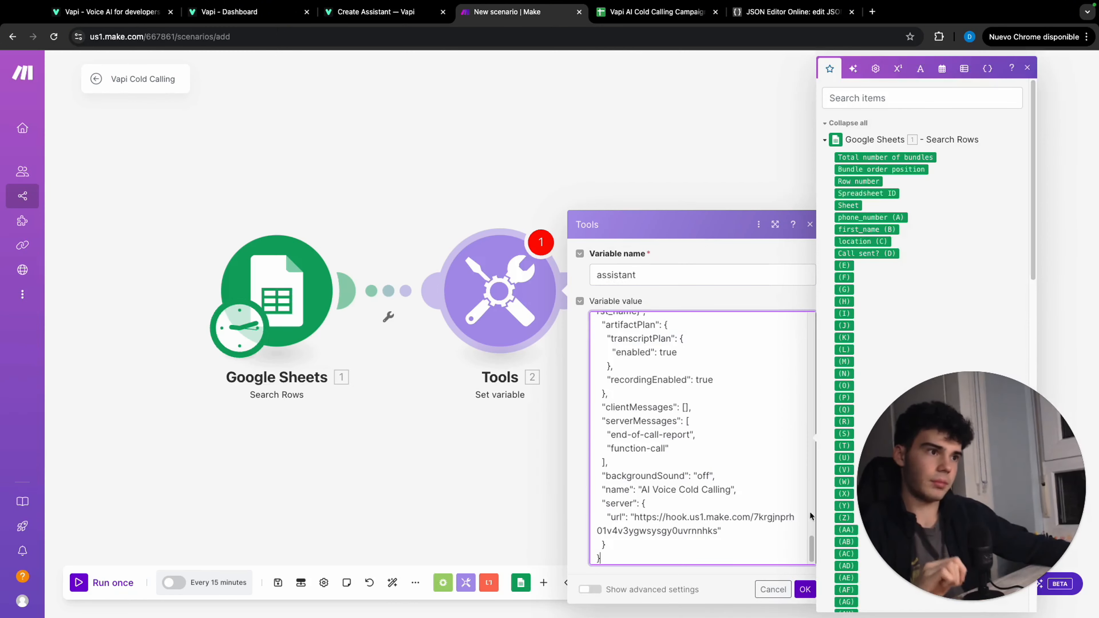
pyautogui.click(805, 588)
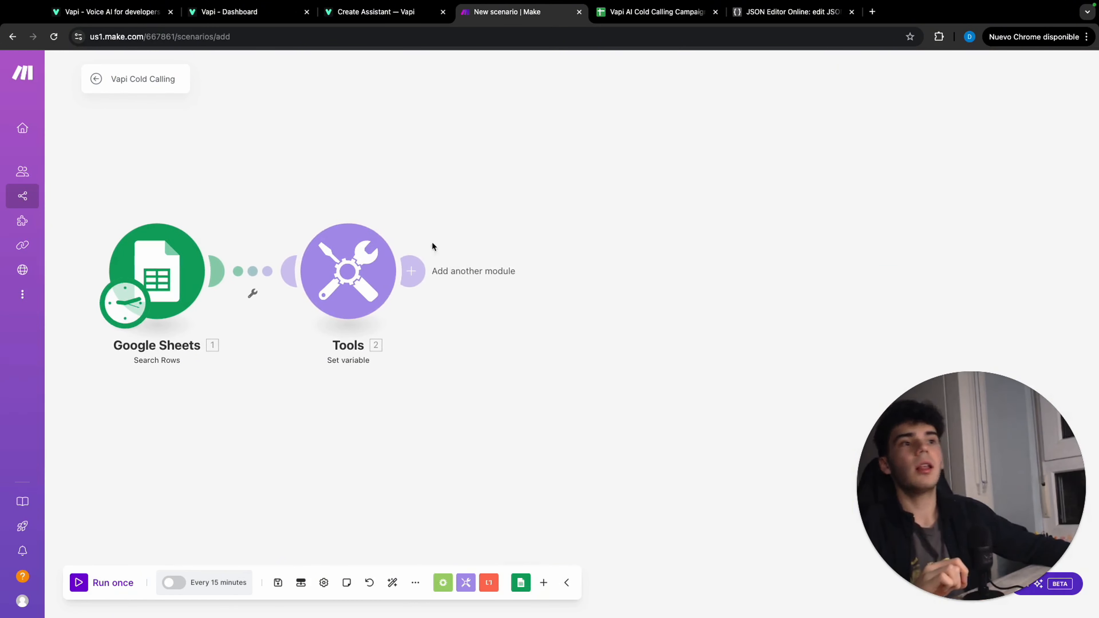
# Add a JSON Parse JSON module after Tools, set its JSON string to the assistant variable wrapped in square brackets, and confirm it
pyautogui.click(412, 271)
pyautogui.click(675, 298)
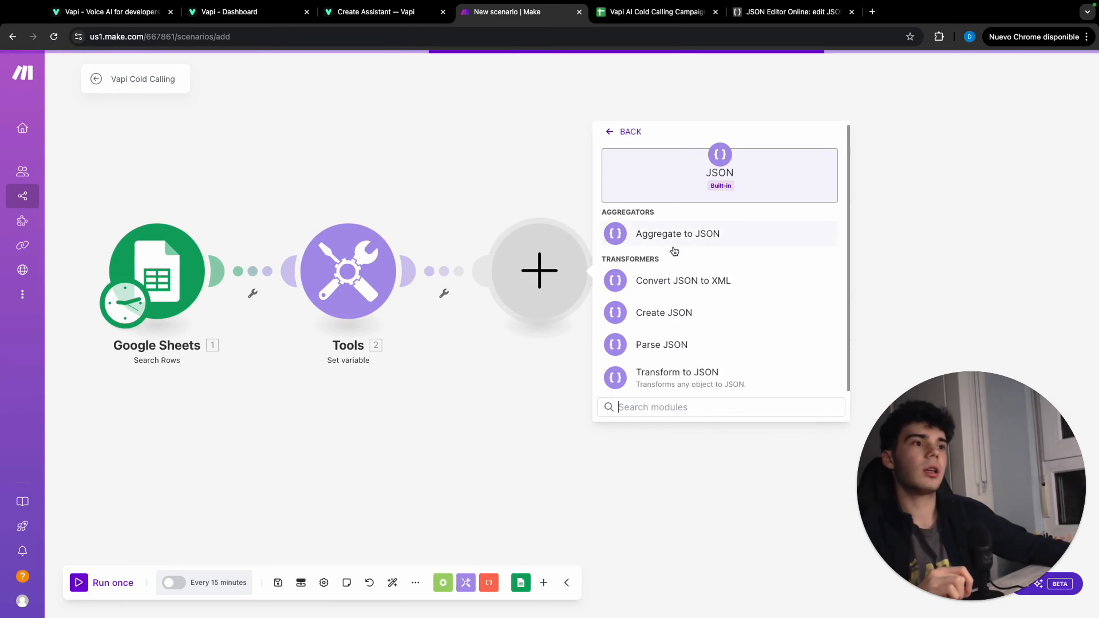
pyautogui.click(686, 344)
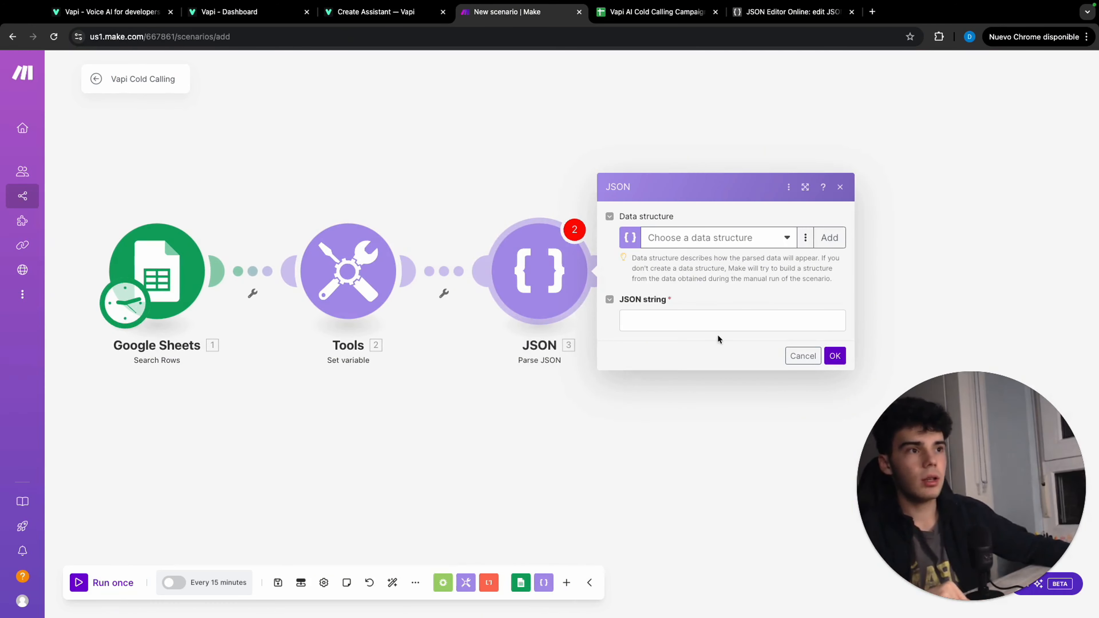
pyautogui.click(724, 320)
pyautogui.write('[')
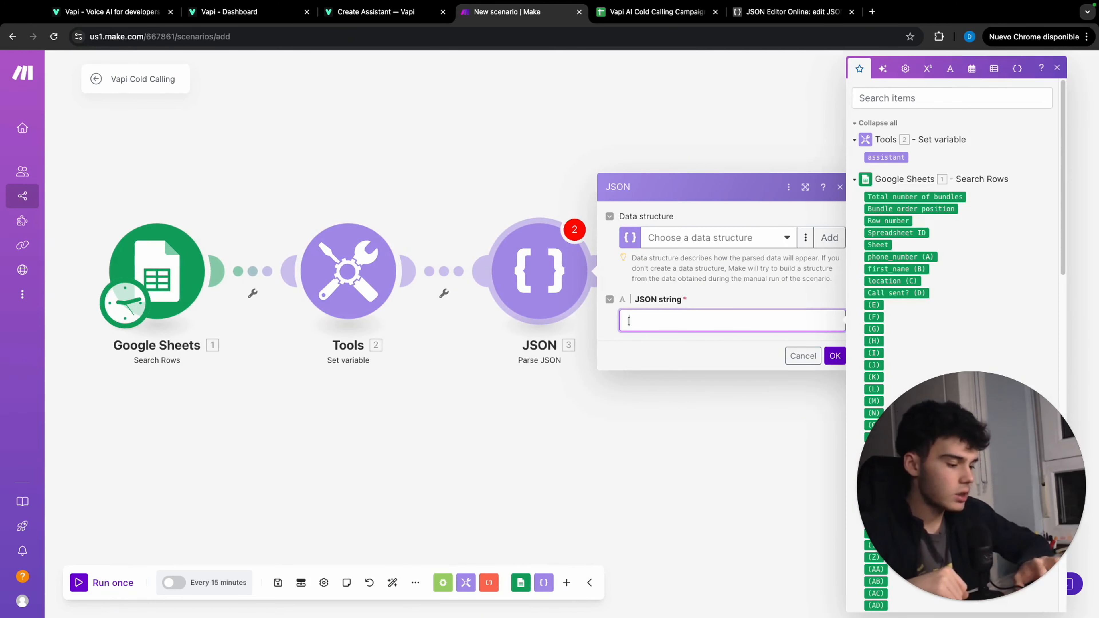
pyautogui.write(']')
pyautogui.click(630, 322)
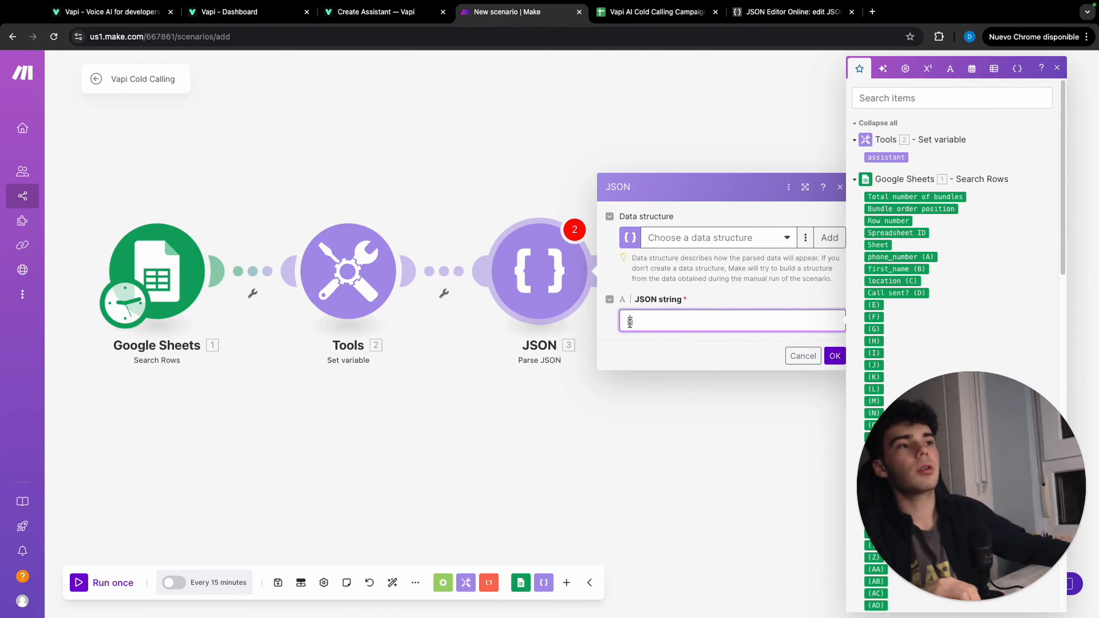
pyautogui.click(891, 157)
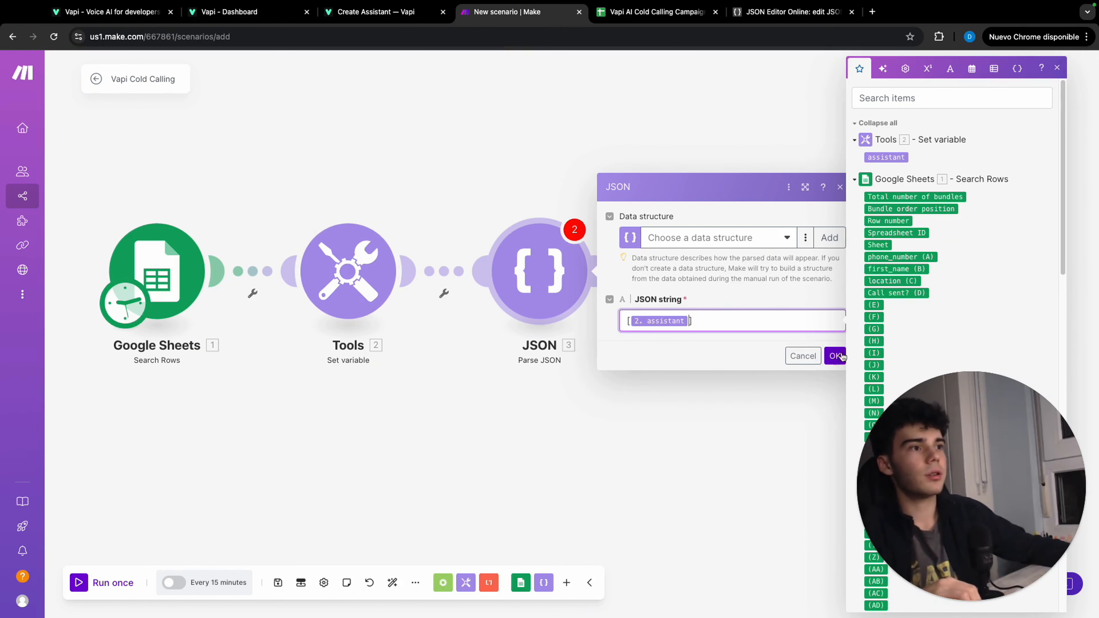
pyautogui.click(841, 355)
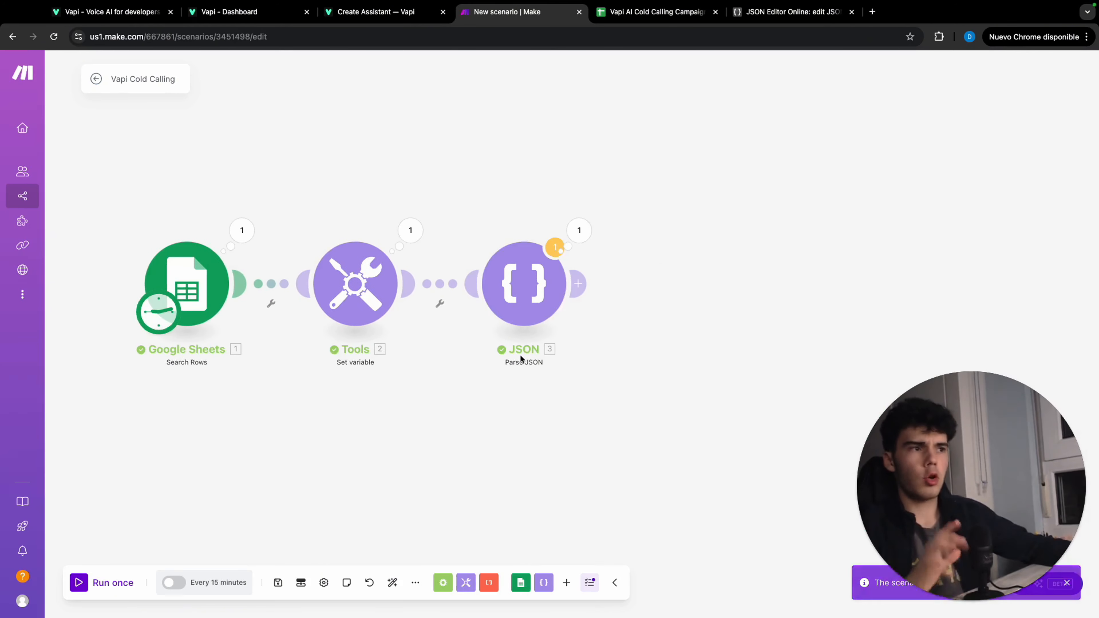
# Add an Array aggregator after the Parse JSON module and set its source module to JSON - Parse JSON [3]
pyautogui.click(583, 283)
pyautogui.click(696, 283)
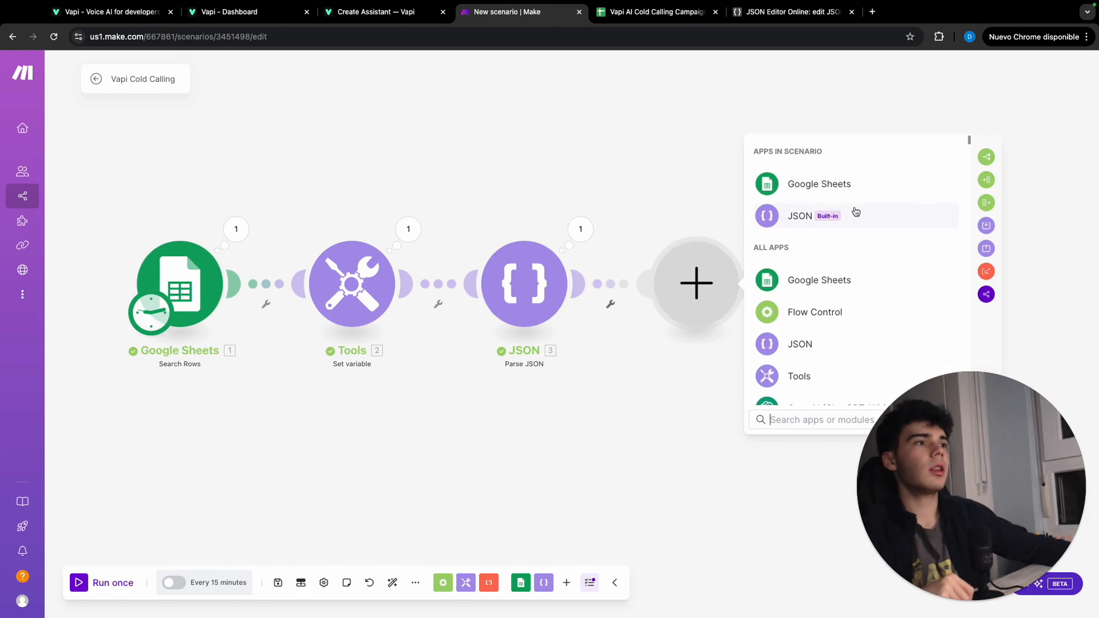
pyautogui.click(984, 202)
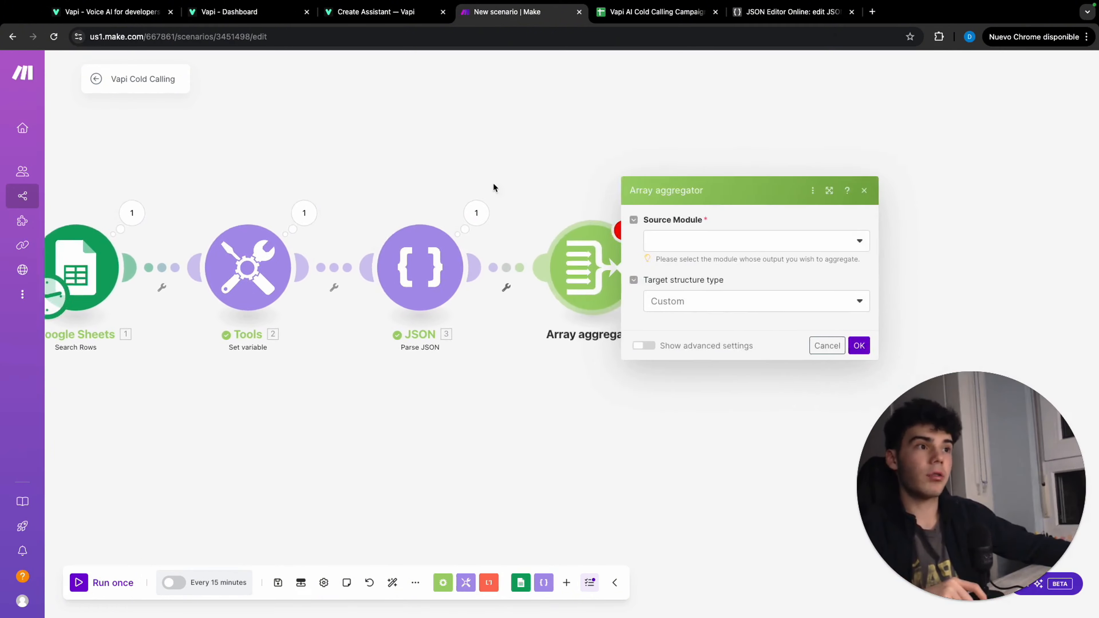
pyautogui.click(574, 157)
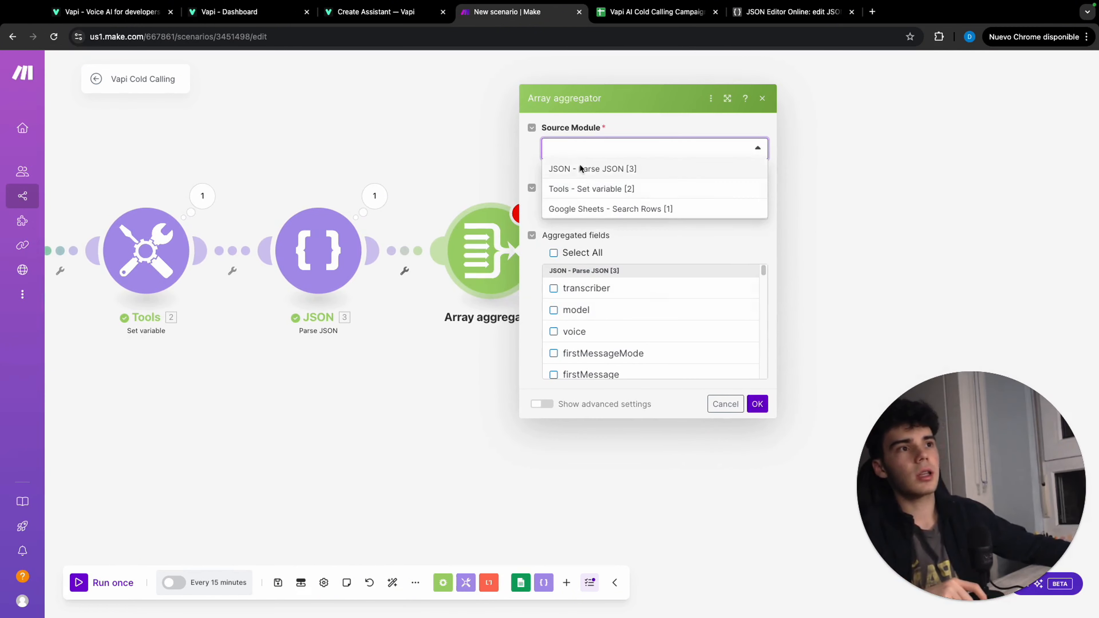
pyautogui.click(580, 168)
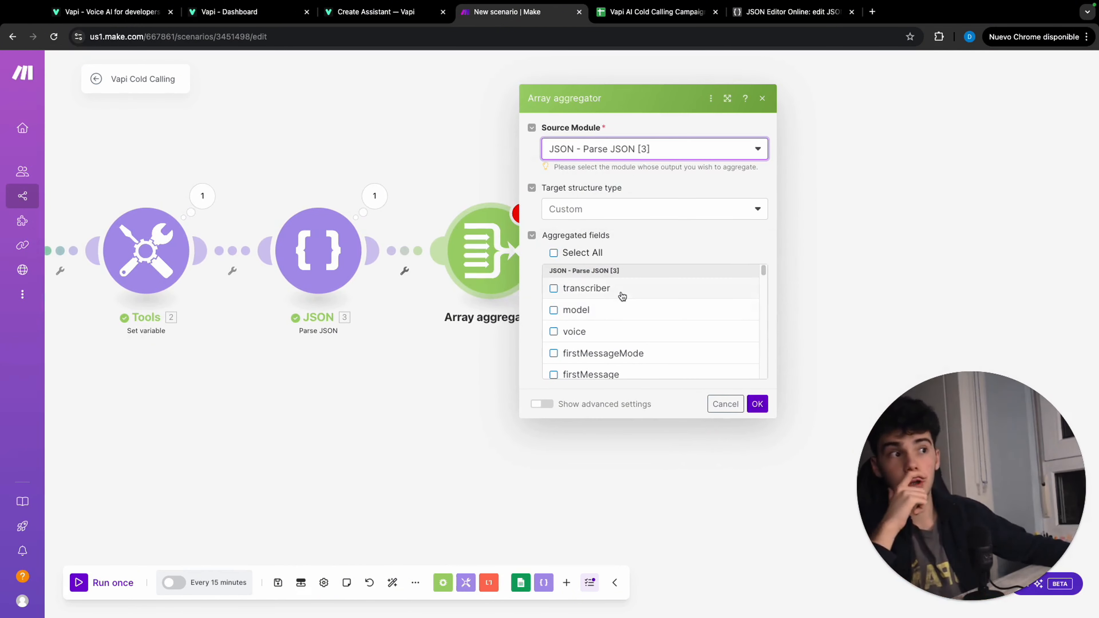
# Include every Parse JSON field from transcriber through server in the aggregated fields and confirm the Array aggregator
pyautogui.click(622, 296)
pyautogui.click(629, 314)
pyautogui.scroll(-2, 619, 310)
pyautogui.click(613, 303)
pyautogui.scroll(-1, 611, 302)
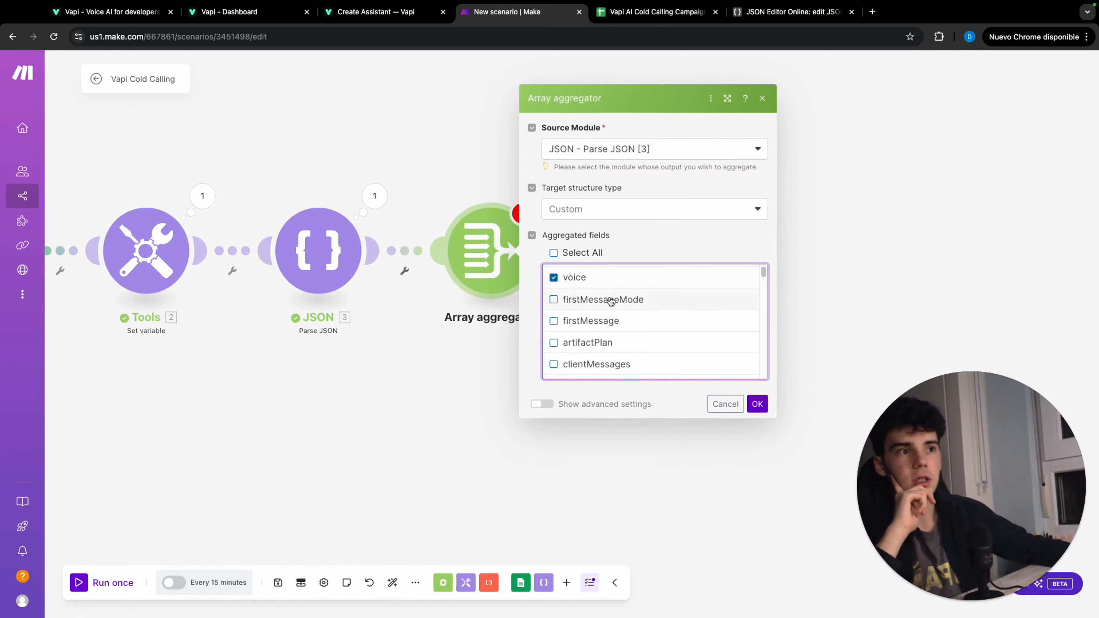
pyautogui.click(611, 301)
pyautogui.scroll(-1, 611, 302)
pyautogui.click(611, 302)
pyautogui.scroll(-1, 611, 301)
pyautogui.click(612, 302)
pyautogui.scroll(-1, 611, 302)
pyautogui.click(611, 302)
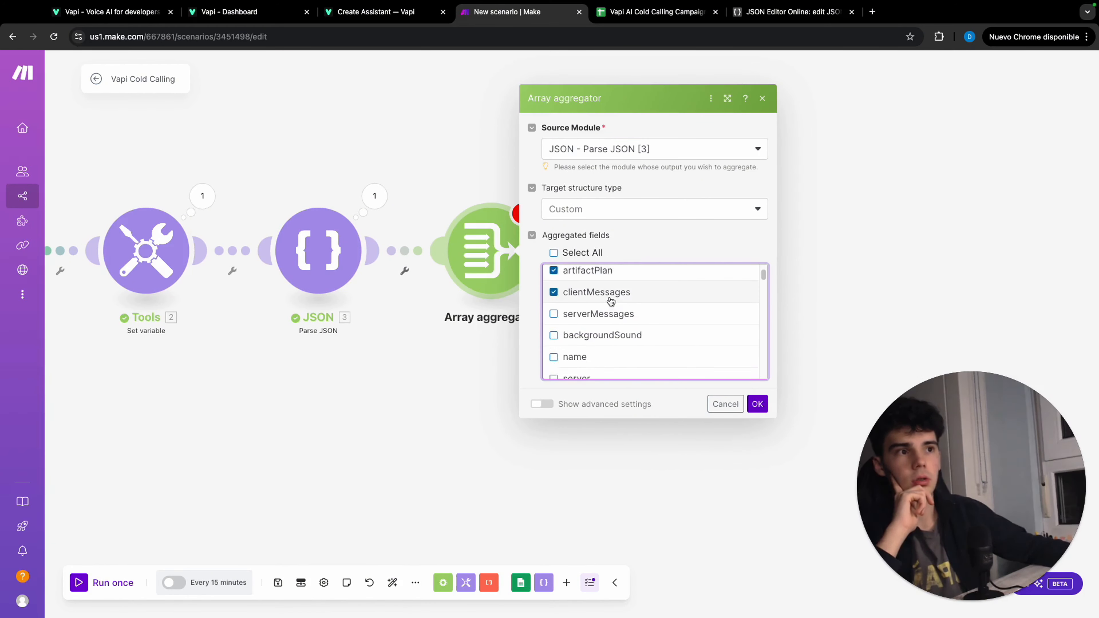
pyautogui.scroll(-1, 611, 302)
pyautogui.click(611, 301)
pyautogui.scroll(-1, 611, 302)
pyautogui.click(611, 302)
pyautogui.scroll(-1, 611, 301)
pyautogui.click(611, 302)
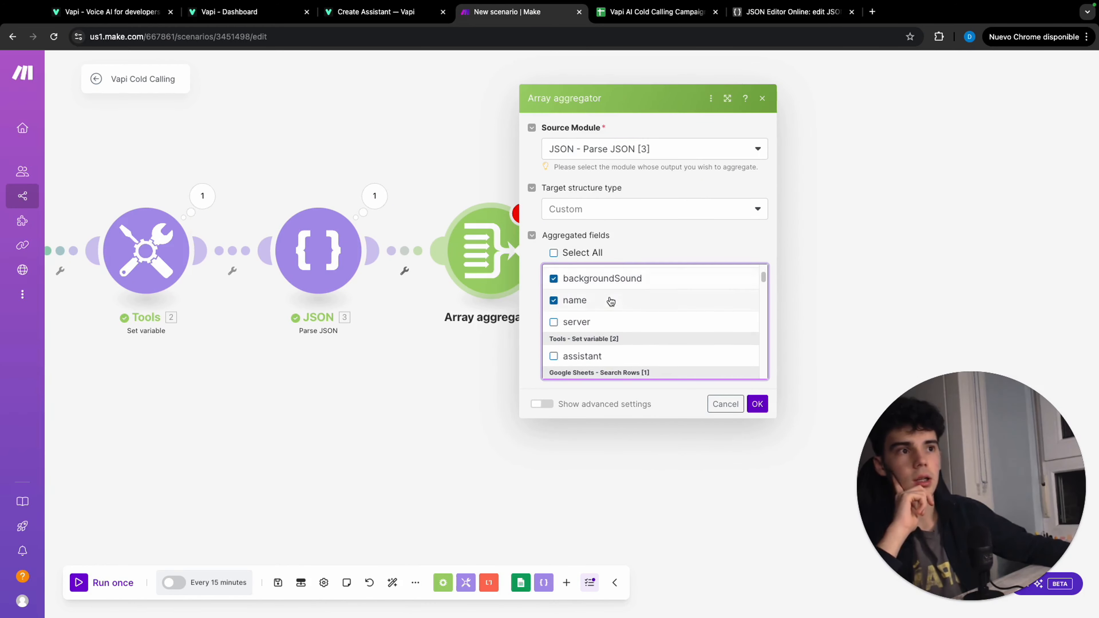
pyautogui.scroll(-1, 611, 302)
pyautogui.scroll(5, 611, 308)
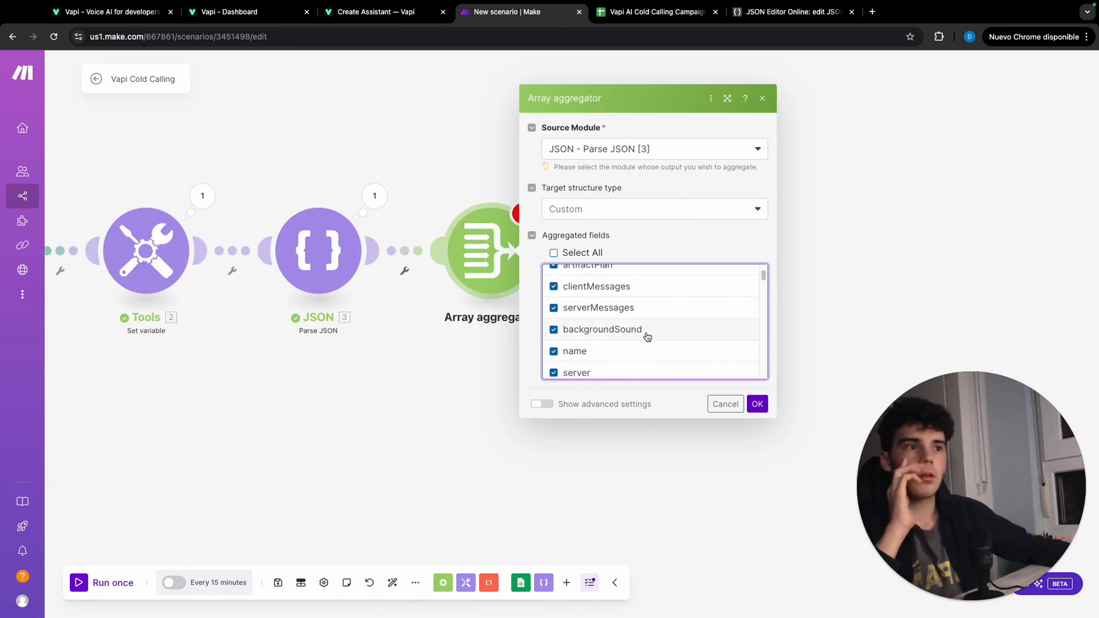
pyautogui.click(756, 404)
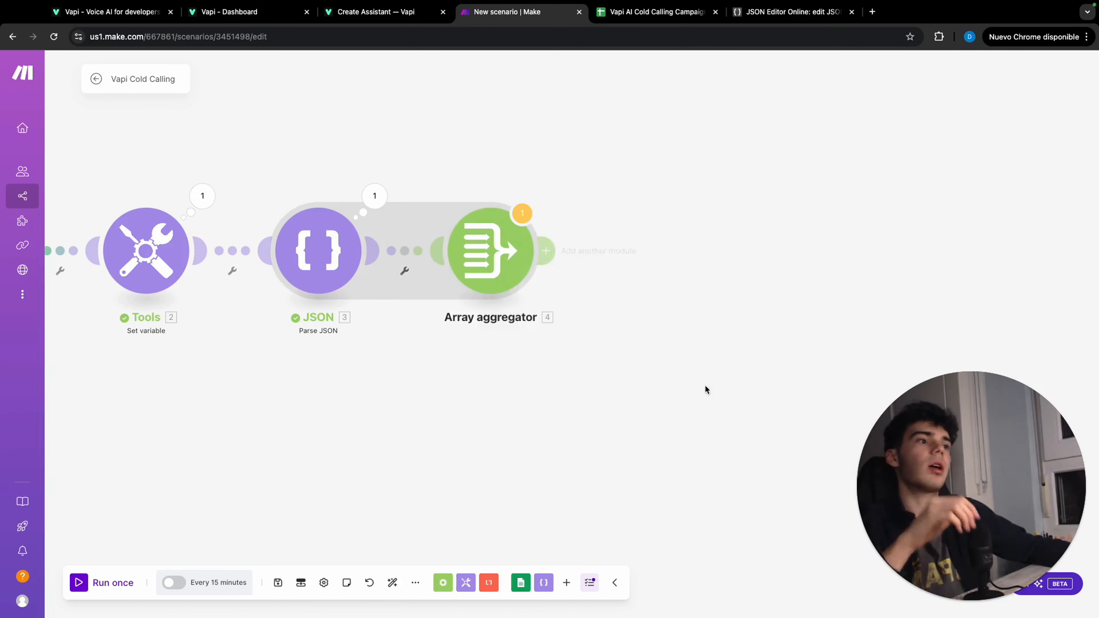
# Add a JSON Transform to JSON module after the aggregator with the object first(Array[]) using the aggregator's array, and confirm it
pyautogui.click(550, 249)
pyautogui.click(765, 182)
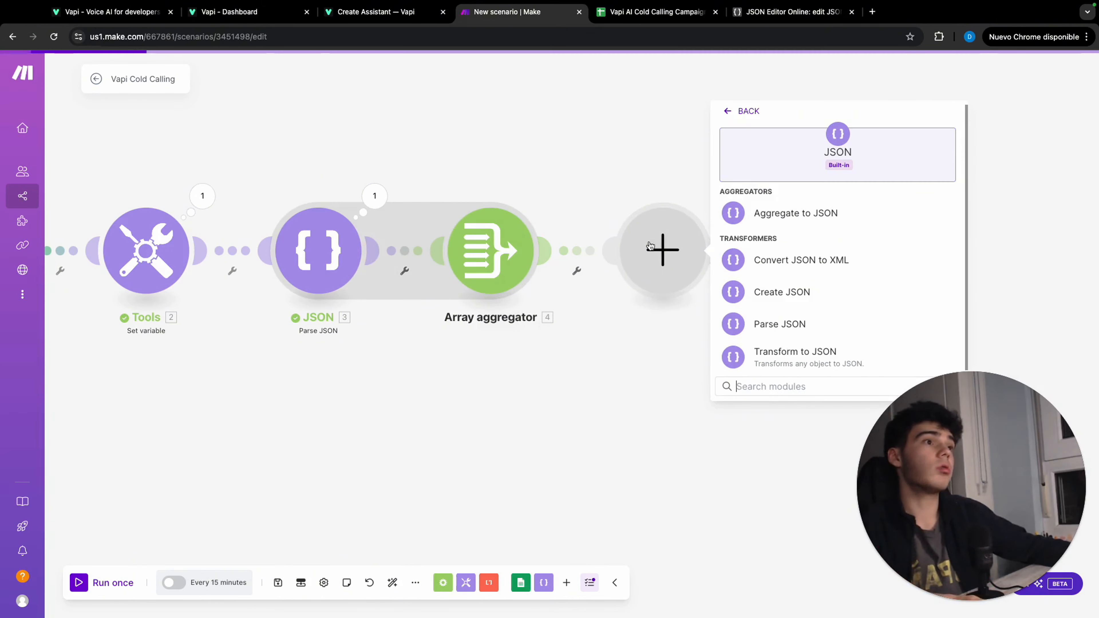
pyautogui.click(809, 354)
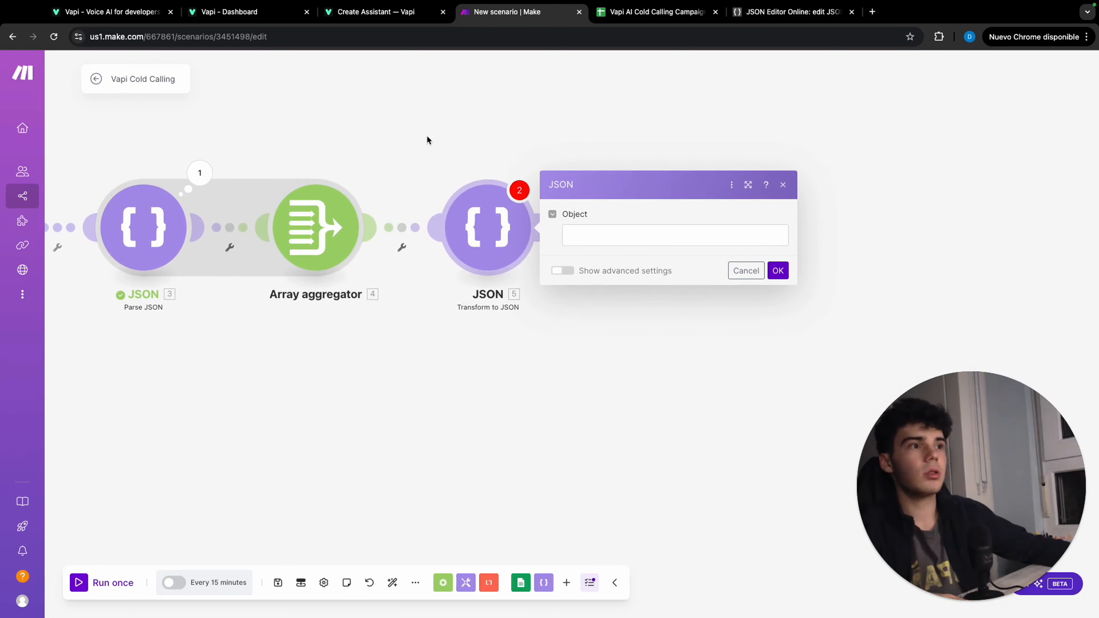
pyautogui.click(612, 244)
pyautogui.write('first(')
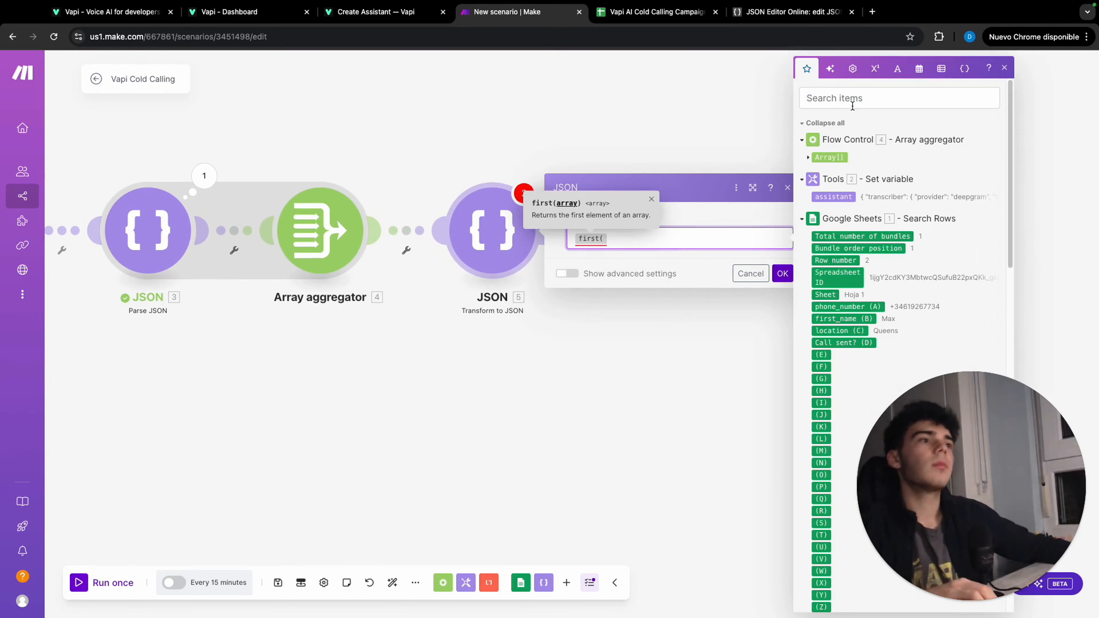
pyautogui.press('Return')
pyautogui.click(829, 158)
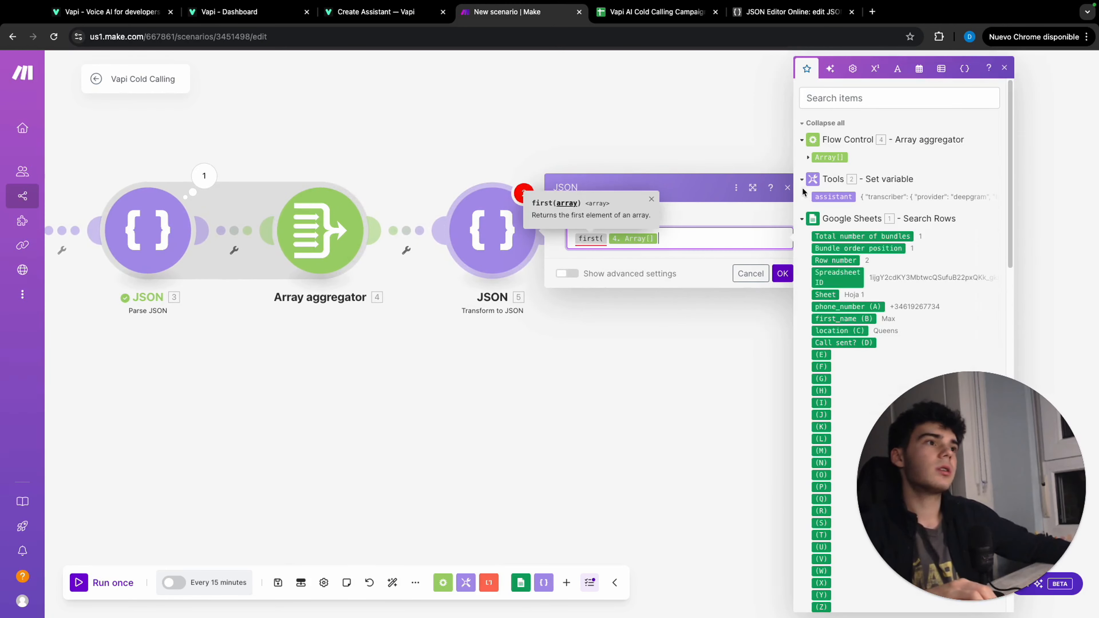
pyautogui.write(')')
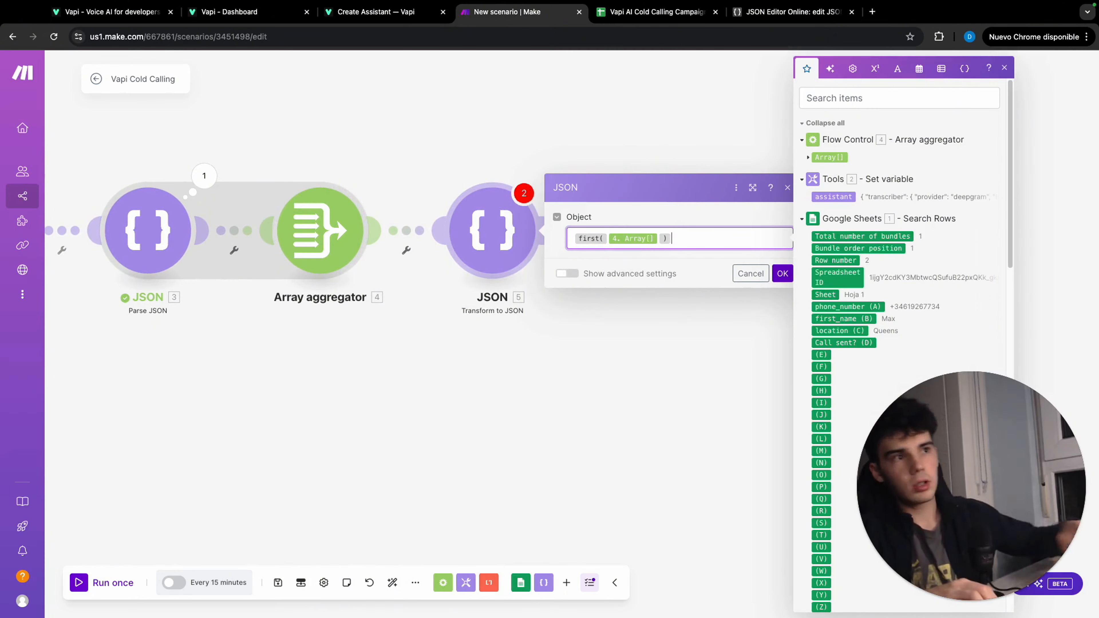
pyautogui.click(782, 273)
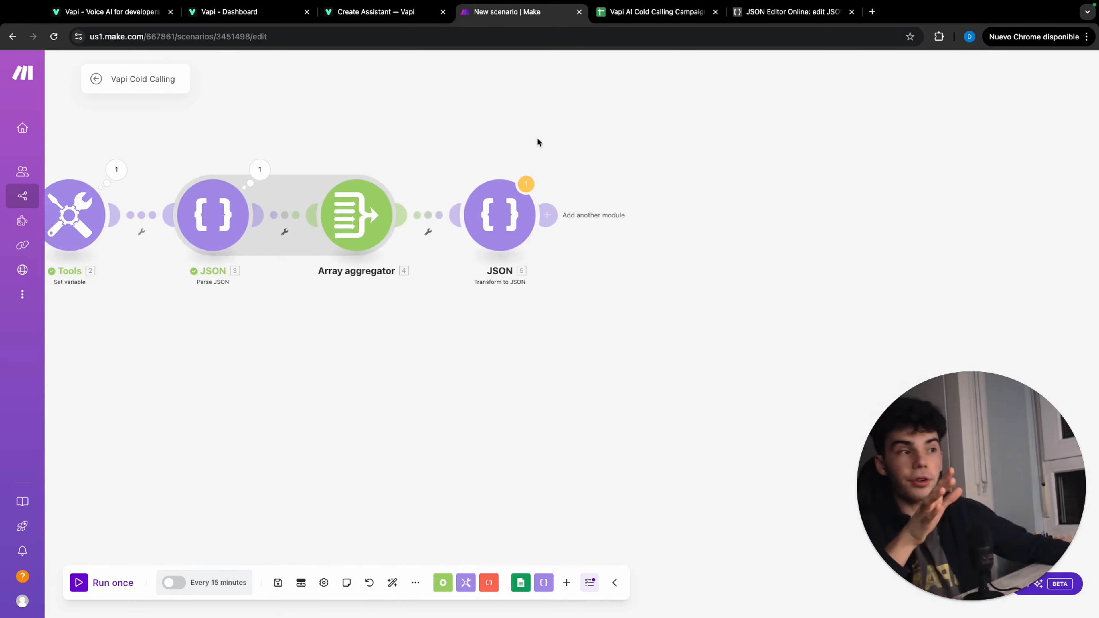
# Add an HTTP Make a request module after the Transform to JSON module
pyautogui.click(771, 218)
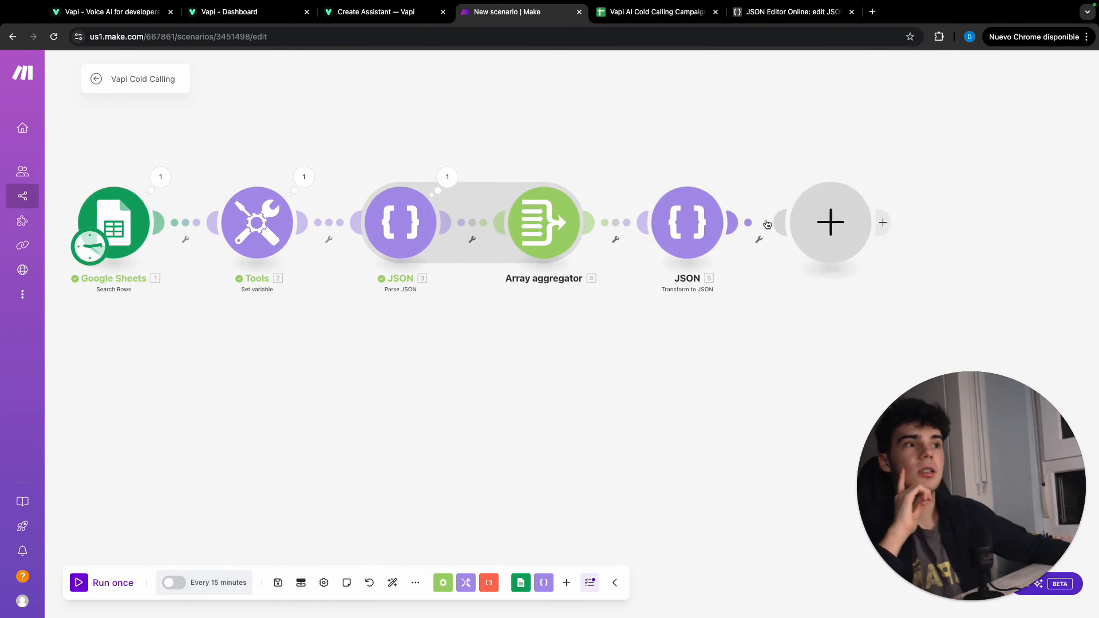
pyautogui.scroll(-2, 962, 158)
pyautogui.write('ht')
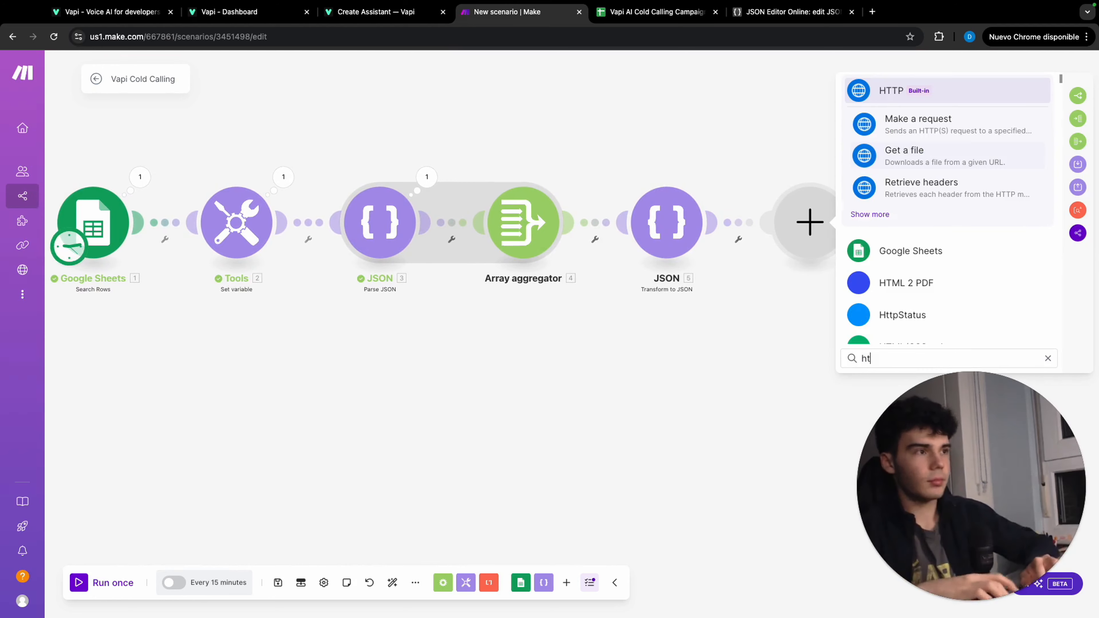
pyautogui.click(960, 121)
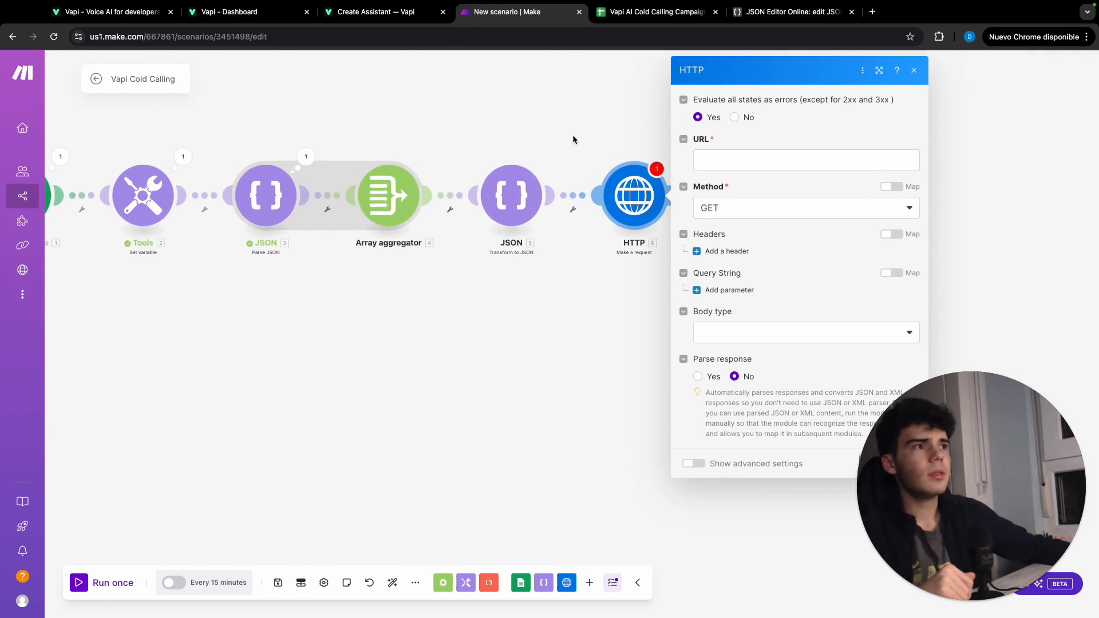
# Switch to the Vapi API reference, open the Create Call endpoint, and add the customer object to the request body
pyautogui.click(361, 19)
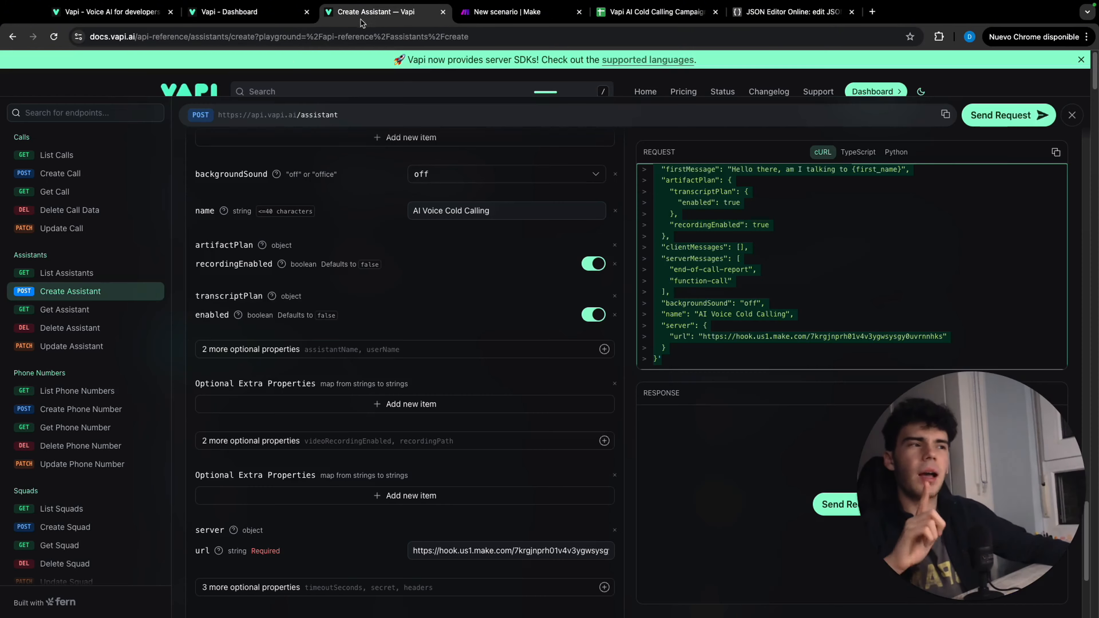
pyautogui.click(97, 180)
pyautogui.click(441, 218)
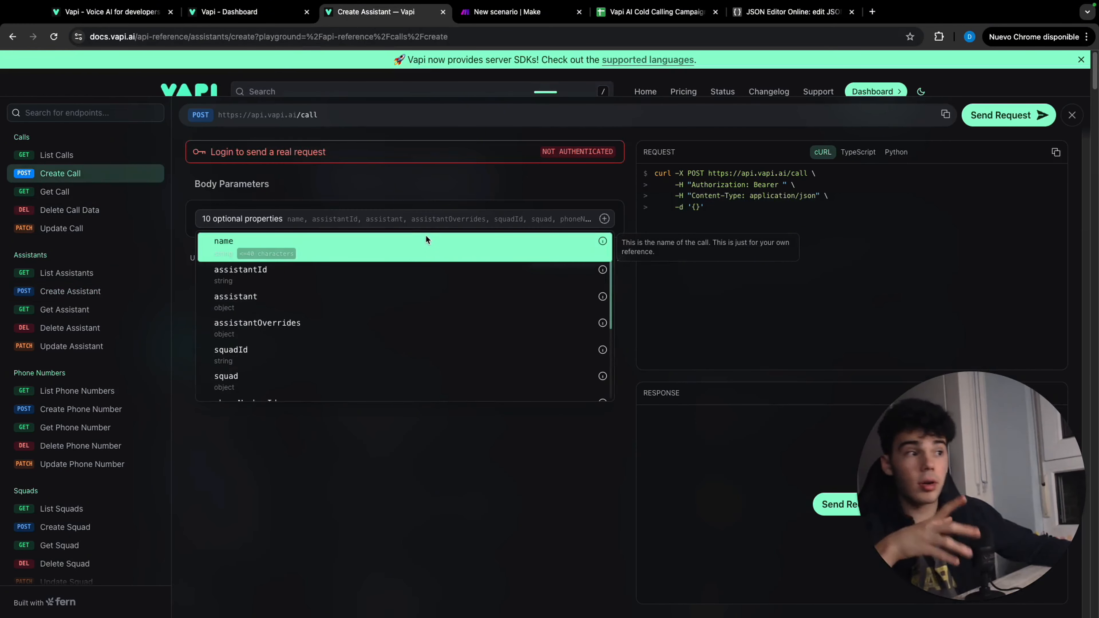
pyautogui.scroll(-2, 416, 306)
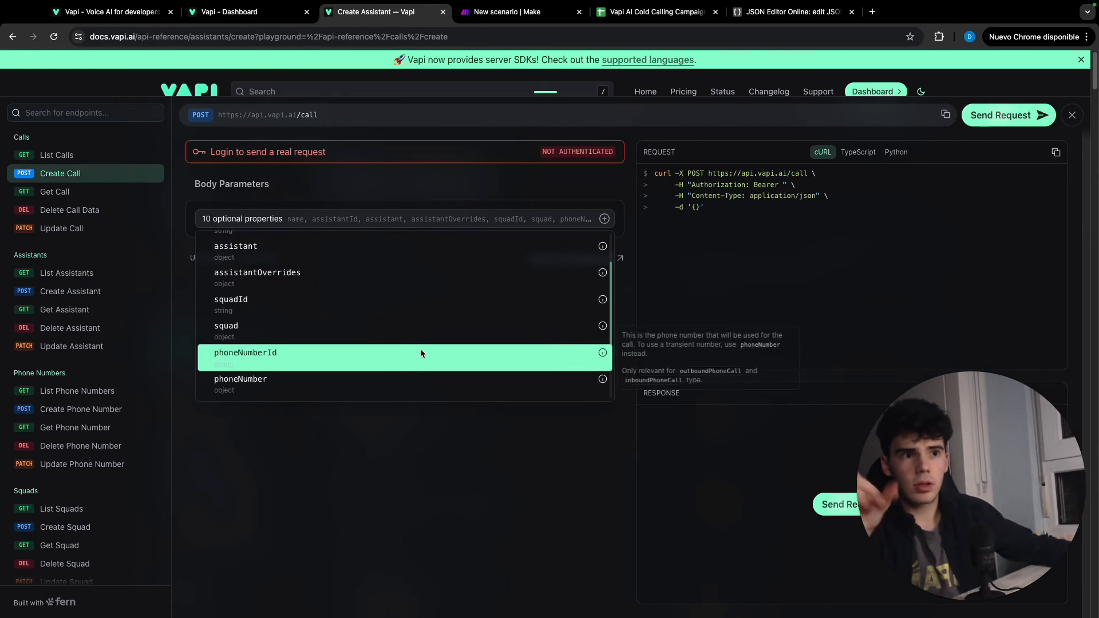
pyautogui.scroll(-3, 421, 352)
pyautogui.click(423, 362)
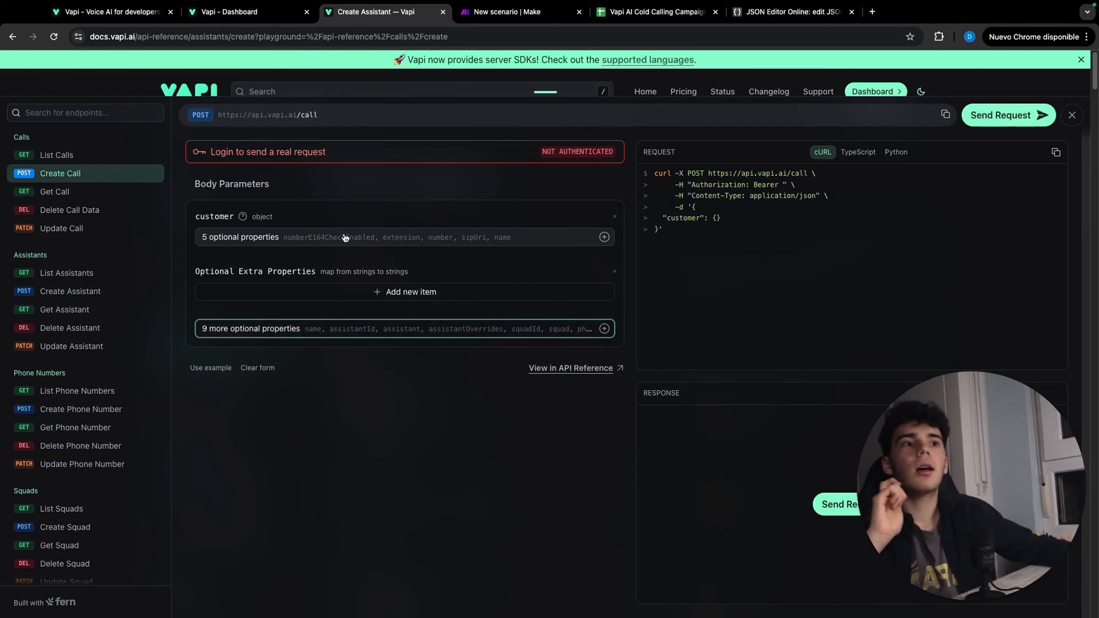
# Add the name, number and extension properties to the customer object
pyautogui.click(345, 237)
pyautogui.click(396, 376)
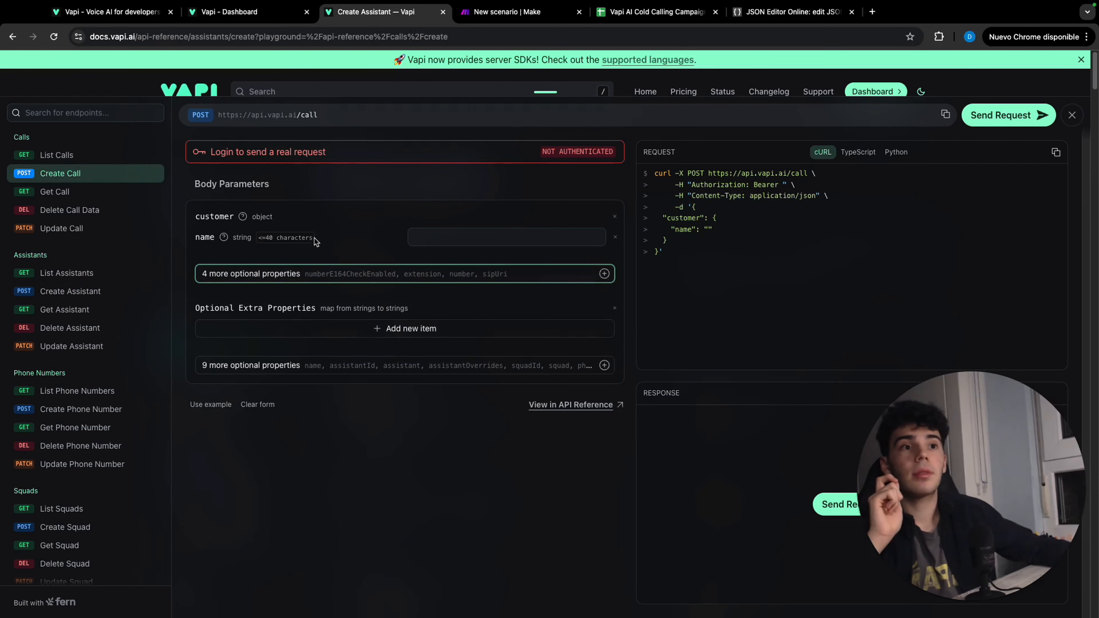
pyautogui.click(351, 274)
pyautogui.click(351, 351)
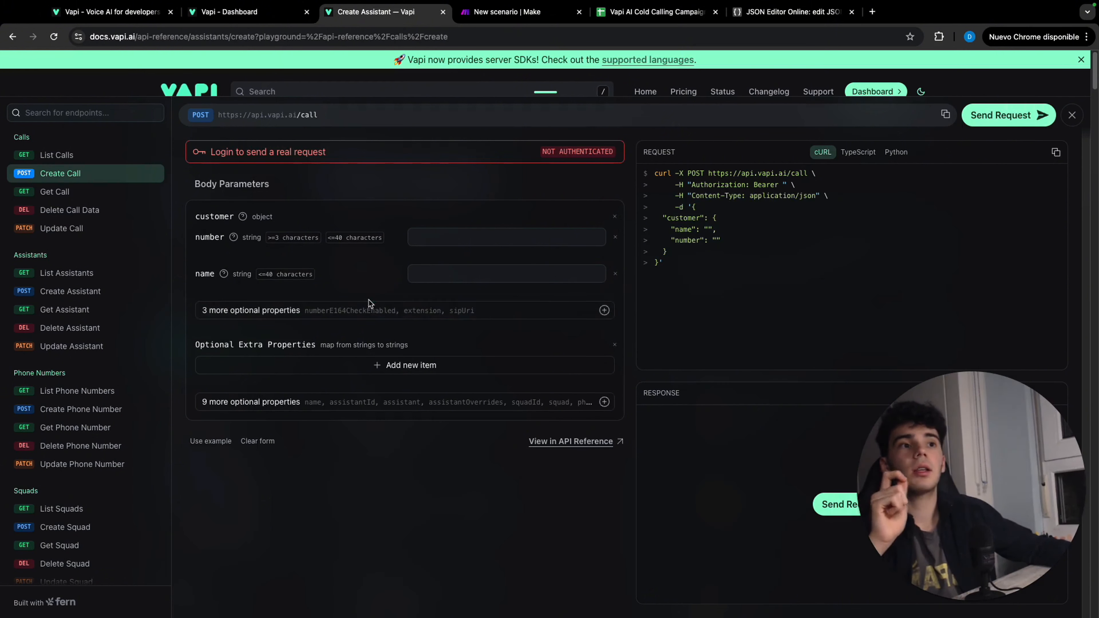
pyautogui.click(372, 310)
pyautogui.click(378, 367)
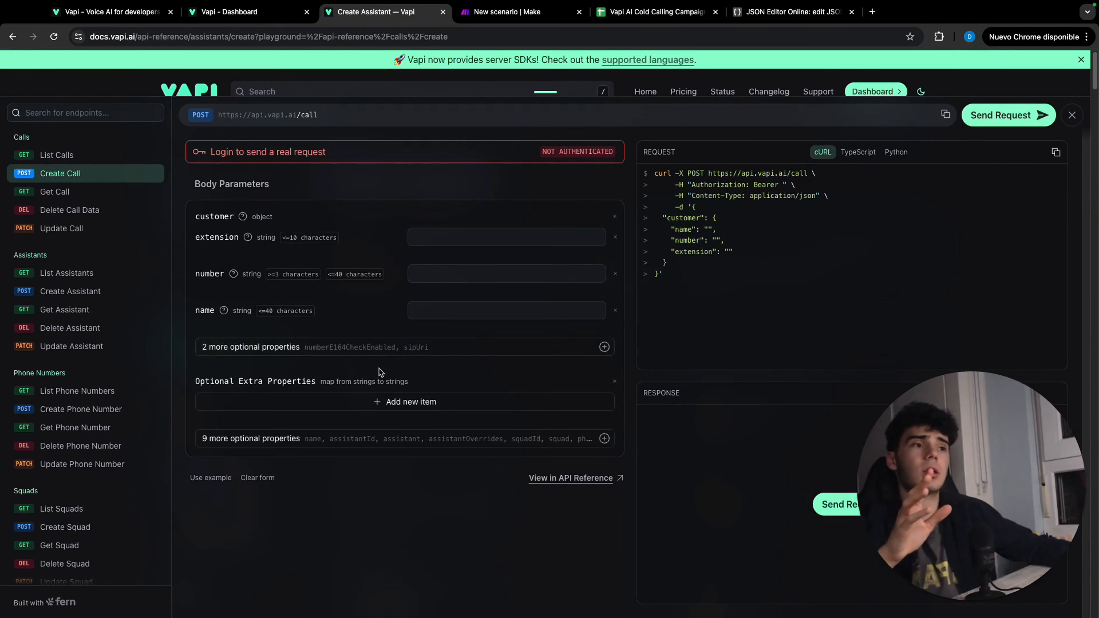
# Add the assistant object and the phoneNumberId property to the Create Call request body
pyautogui.click(511, 439)
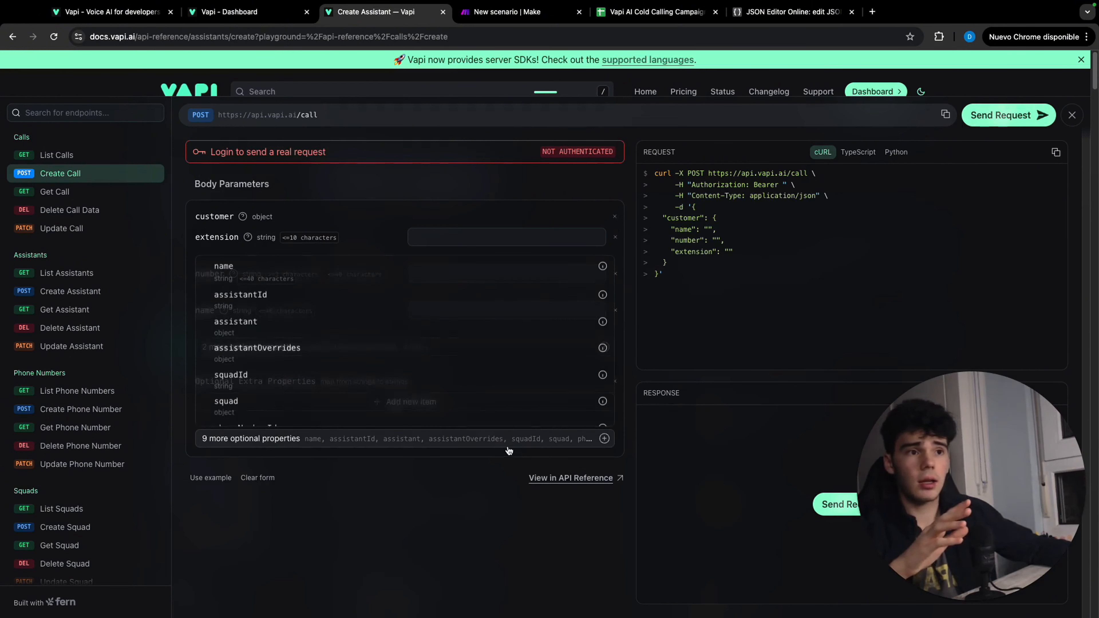
pyautogui.click(440, 320)
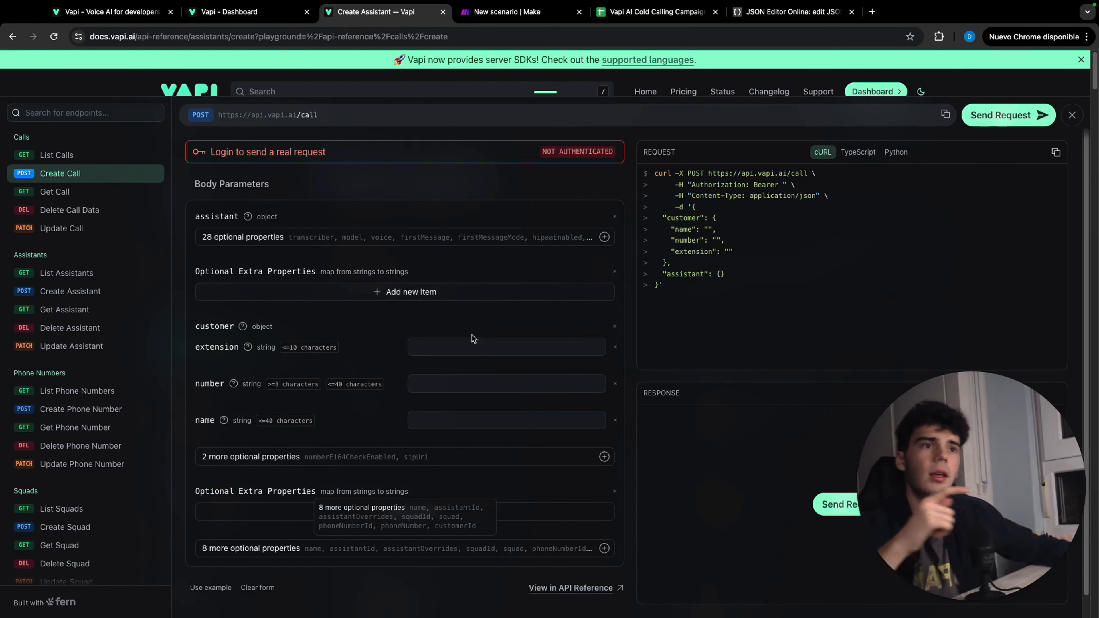
pyautogui.scroll(-1, 538, 491)
pyautogui.click(553, 523)
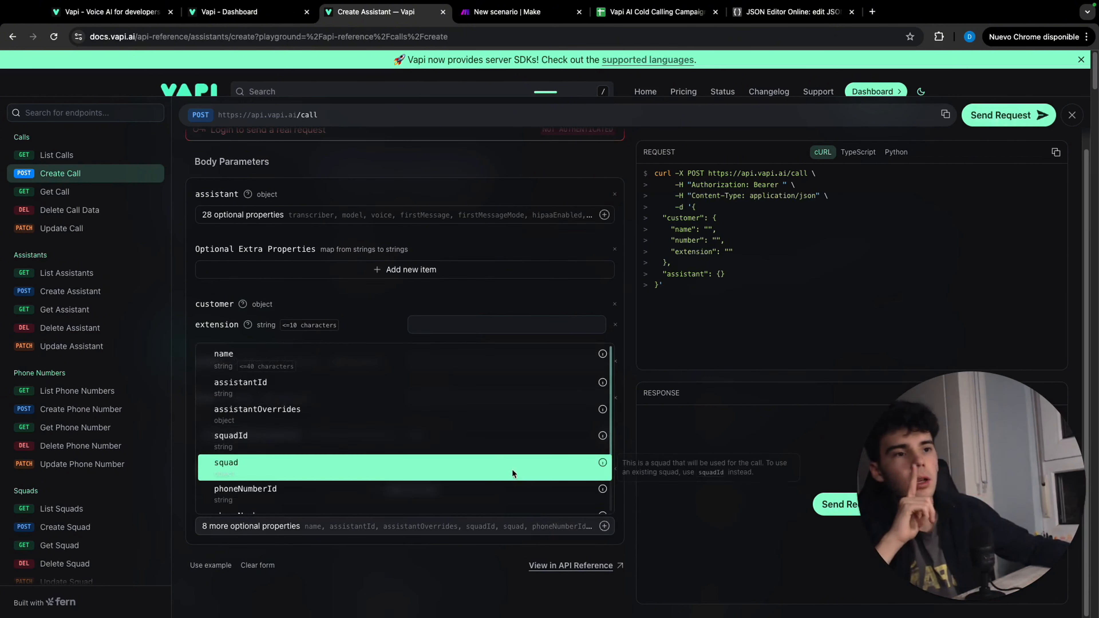
pyautogui.click(492, 488)
pyautogui.scroll(-1, 514, 393)
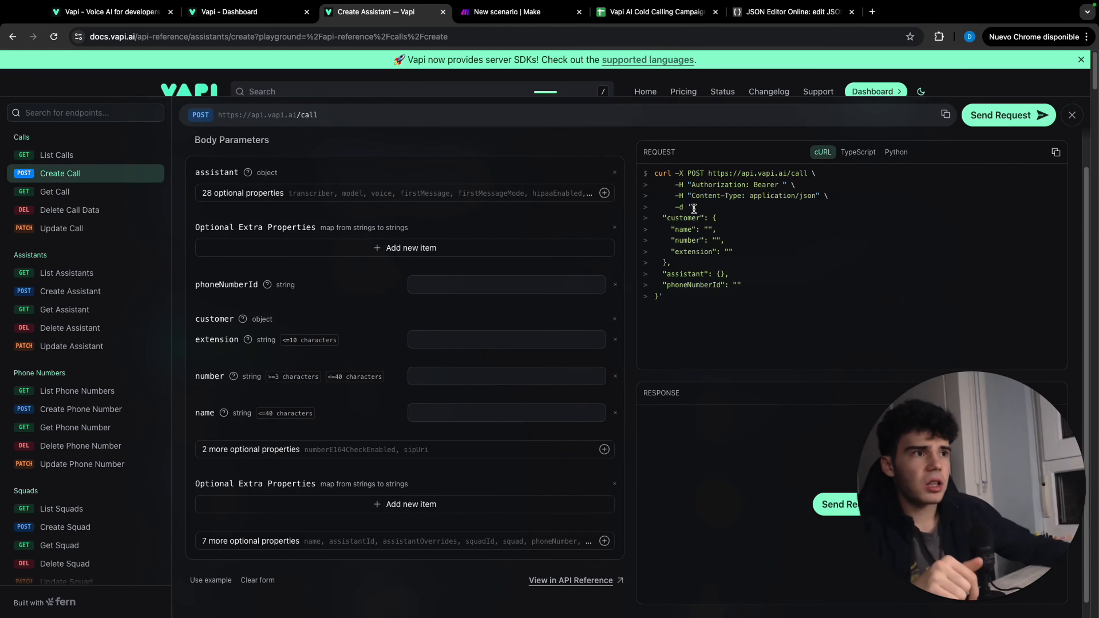
# Copy the Create Call request body into the first document of JSON Editor Online, transform it into the second document, and copy that result
pyautogui.moveTo(694, 209); pyautogui.dragTo(660, 304)
pyautogui.hotkey('ctrl', 'c')
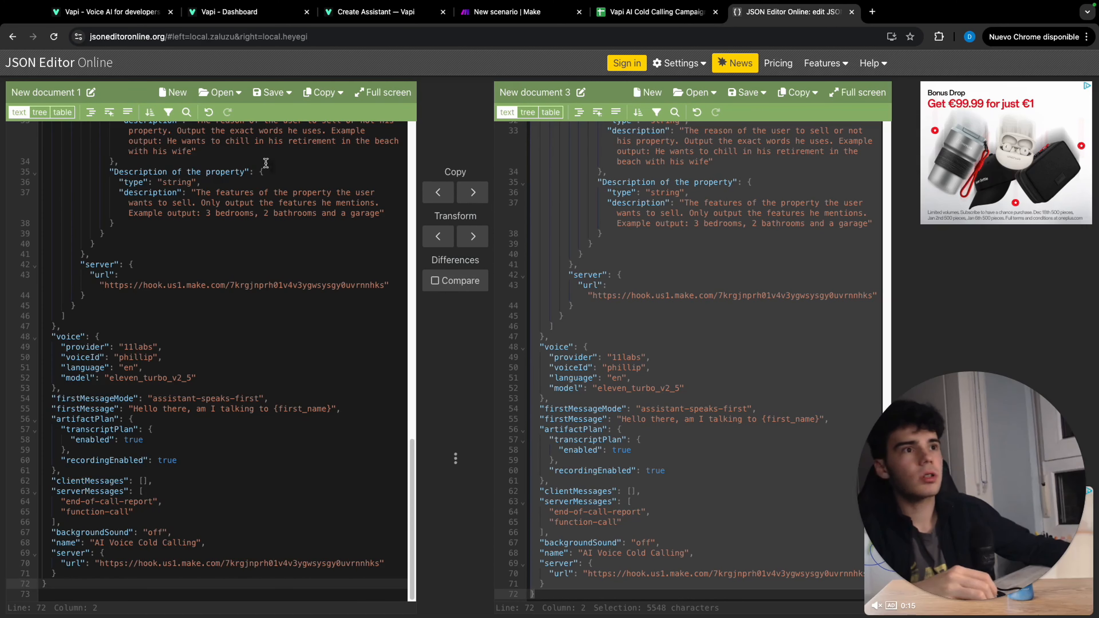
pyautogui.hotkey('ctrl', 'a')
pyautogui.press('BackSpace')
pyautogui.hotkey('ctrl', 'v')
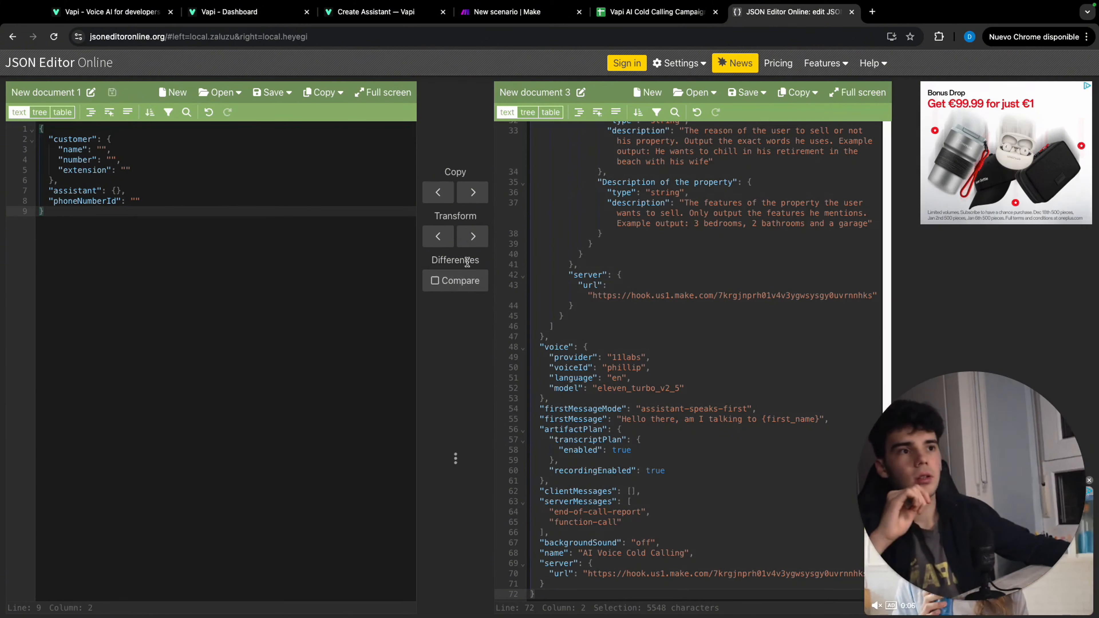
pyautogui.click(473, 236)
pyautogui.click(840, 537)
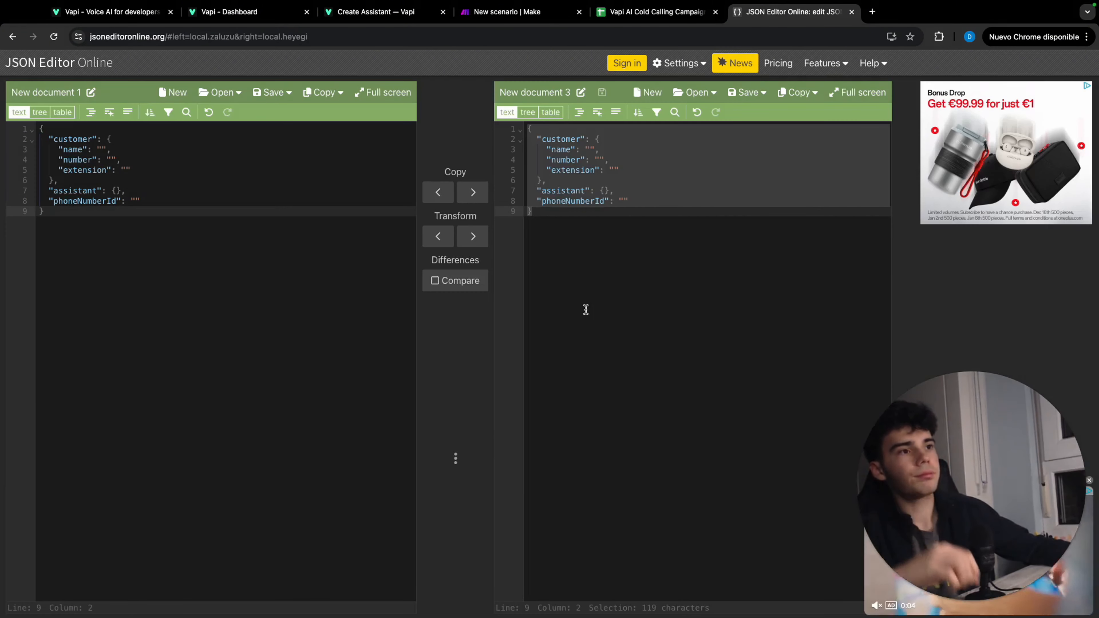
pyautogui.hotkey('ctrl', 'a')
pyautogui.press('super+c')
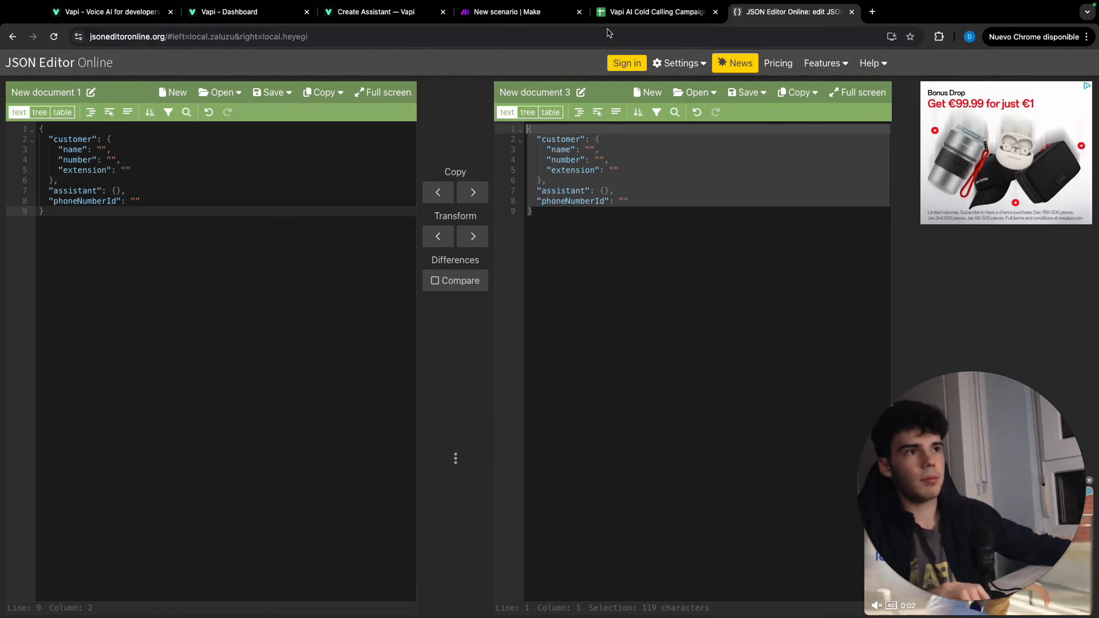
# Switch to Make and set the HTTP module's body type to Raw, content type to JSON (application/json), and request content to the copied JSON
pyautogui.click(479, 17)
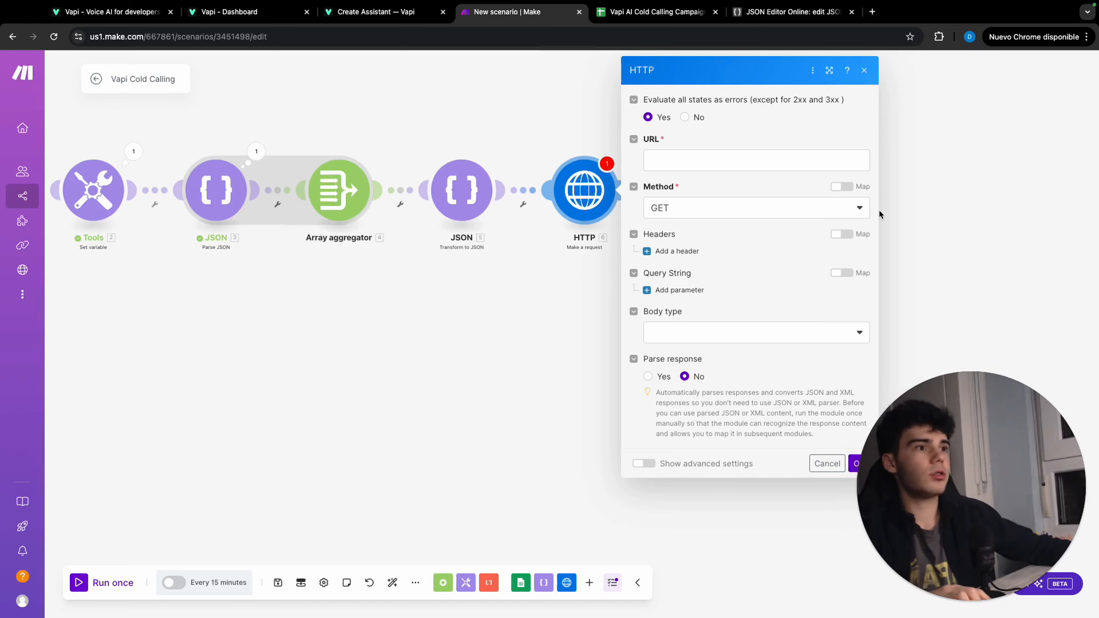
pyautogui.click(637, 342)
pyautogui.click(609, 376)
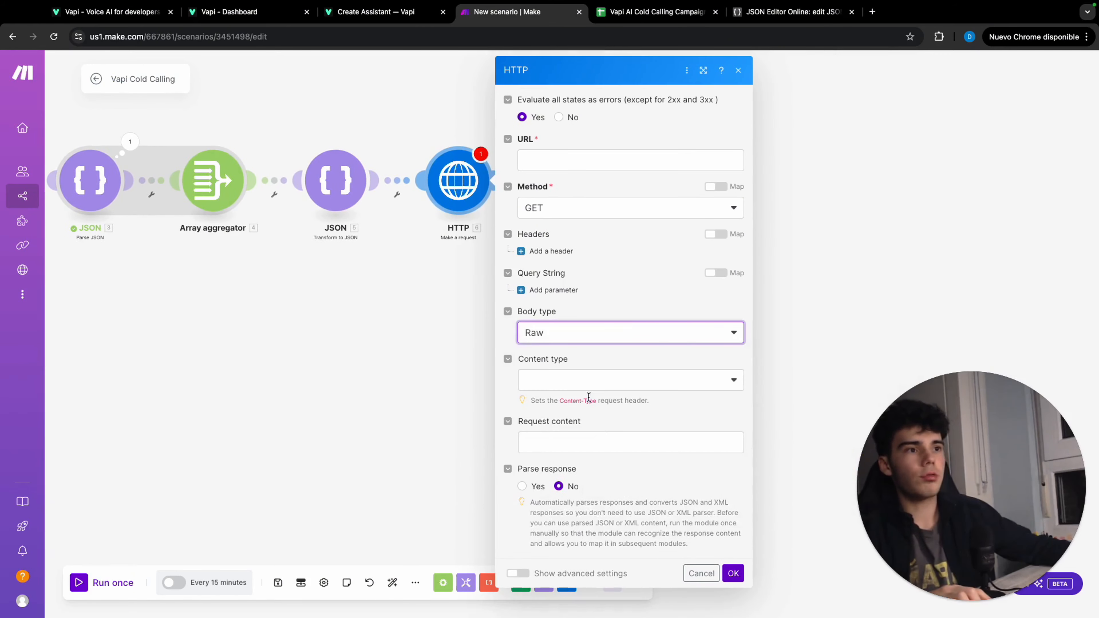
pyautogui.click(588, 384)
pyautogui.click(572, 445)
pyautogui.click(562, 441)
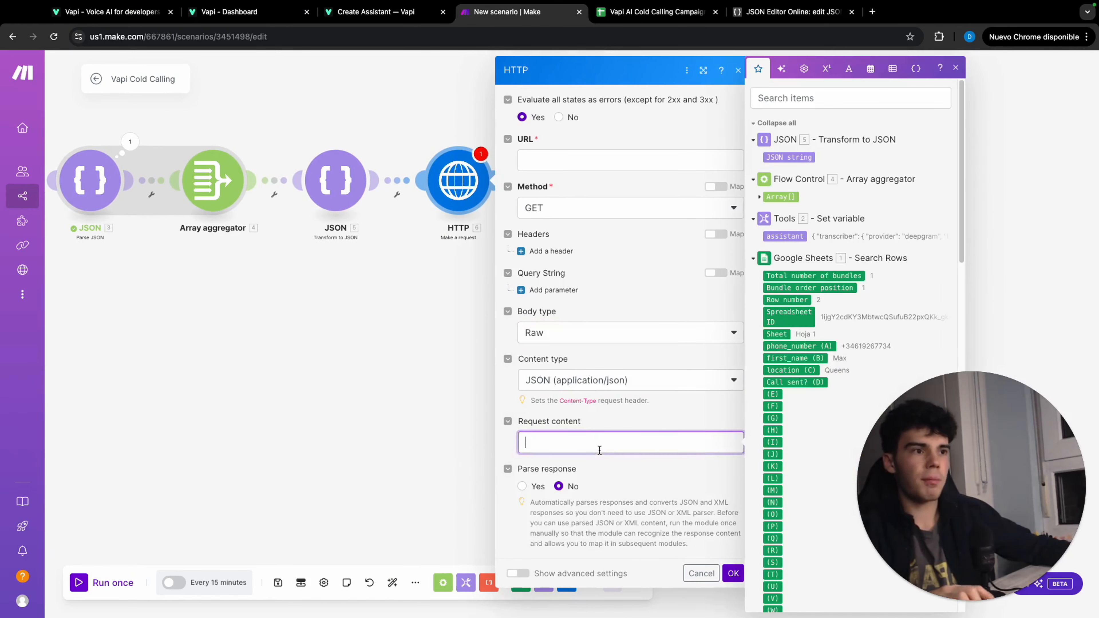
pyautogui.press('super+v')
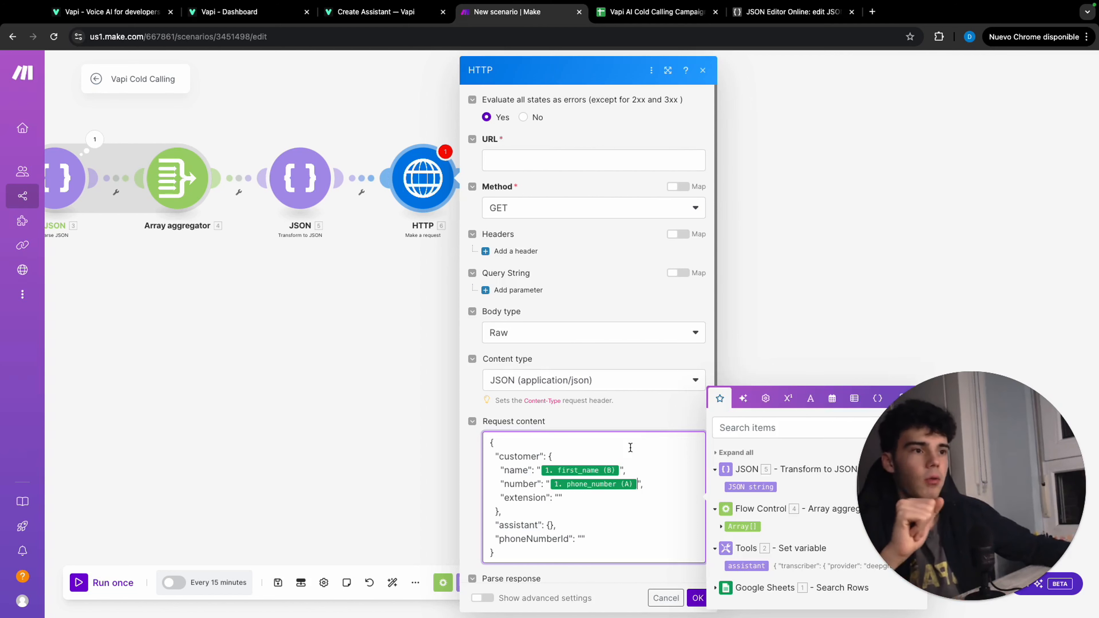
# Replace the empty braces of the assistant property in the request content with the JSON string from the Transform to JSON module
pyautogui.press('BackSpace')
pyautogui.press('BackSpace')
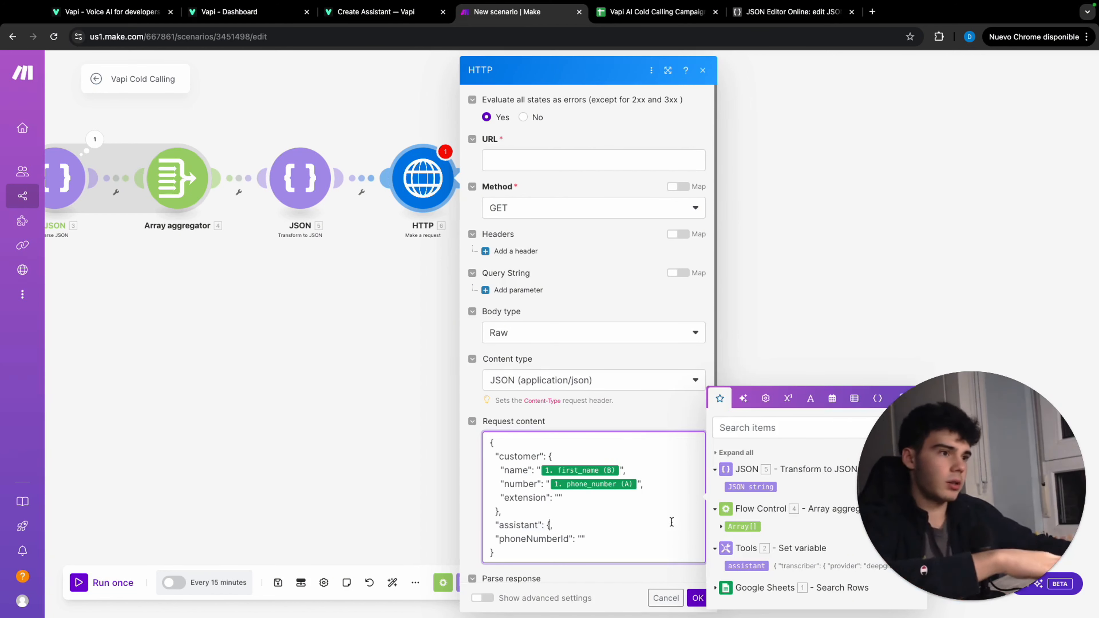
pyautogui.moveTo(750, 488); pyautogui.dragTo(616, 524)
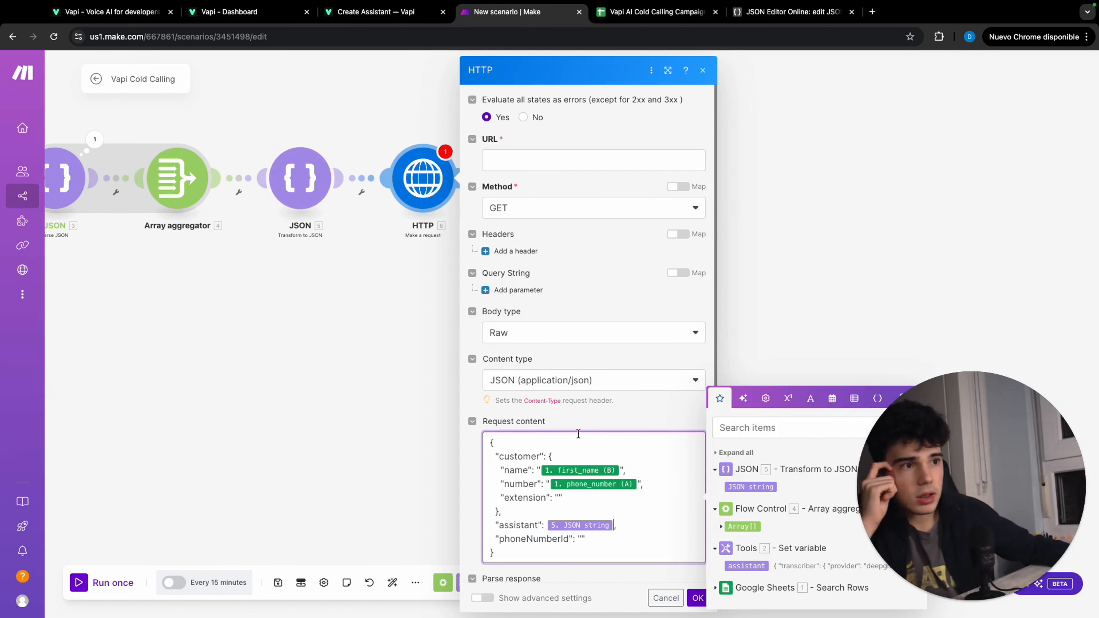
pyautogui.click(622, 391)
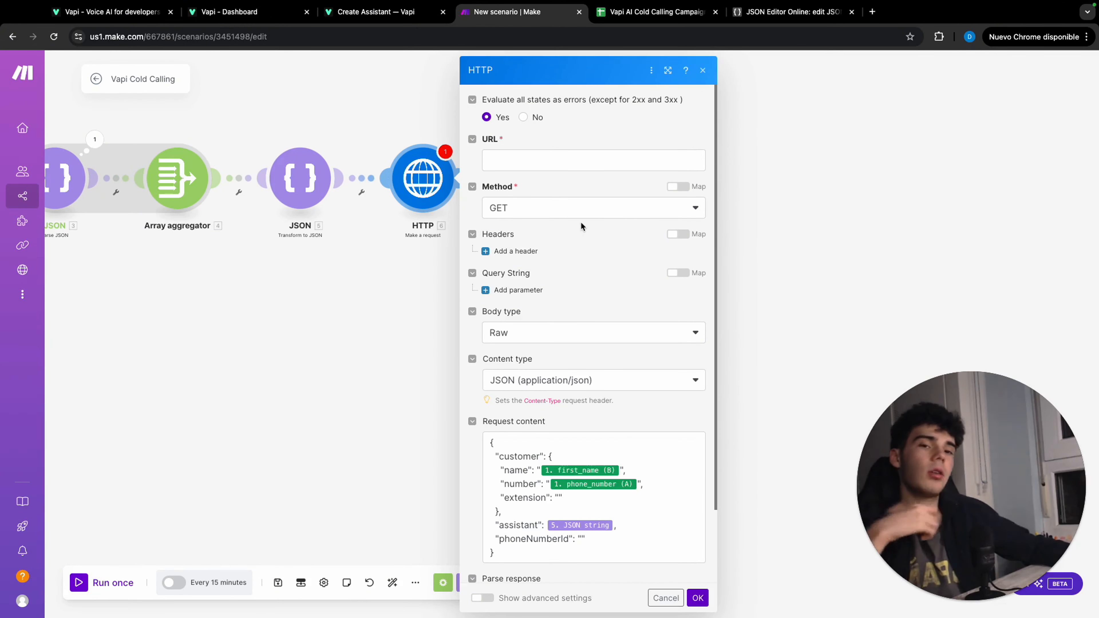
pyautogui.click(576, 214)
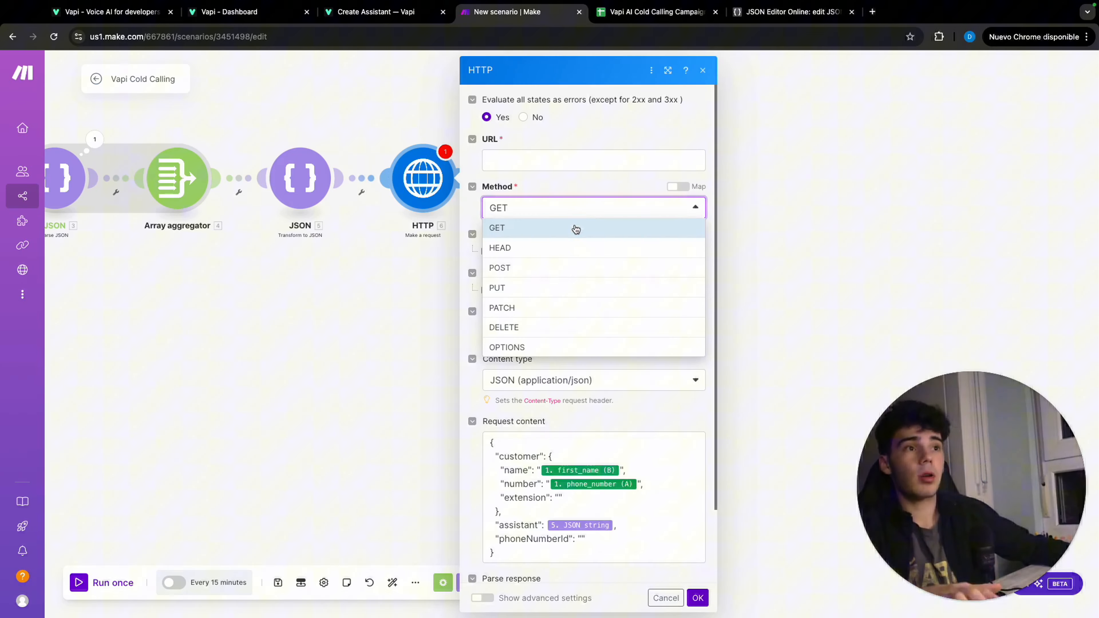
pyautogui.click(549, 266)
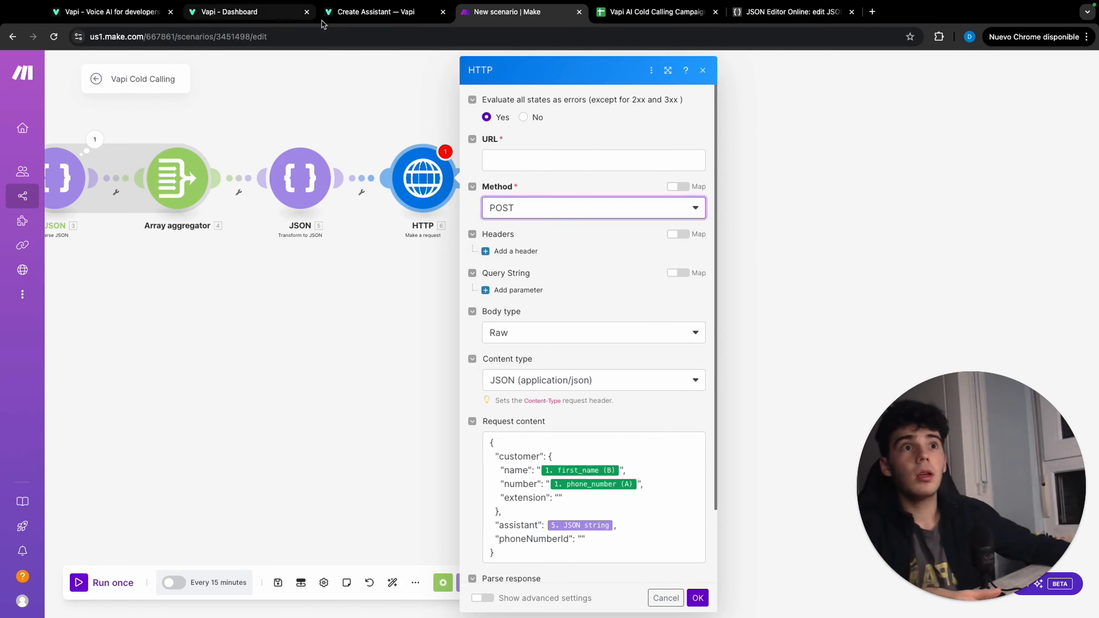
pyautogui.click(349, 13)
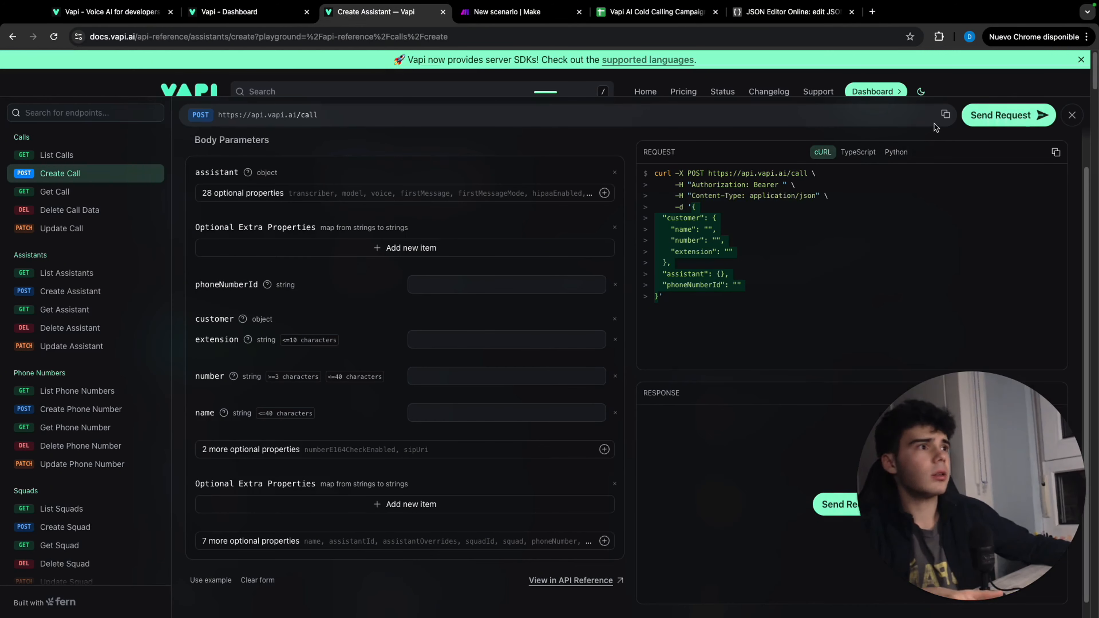
pyautogui.click(943, 115)
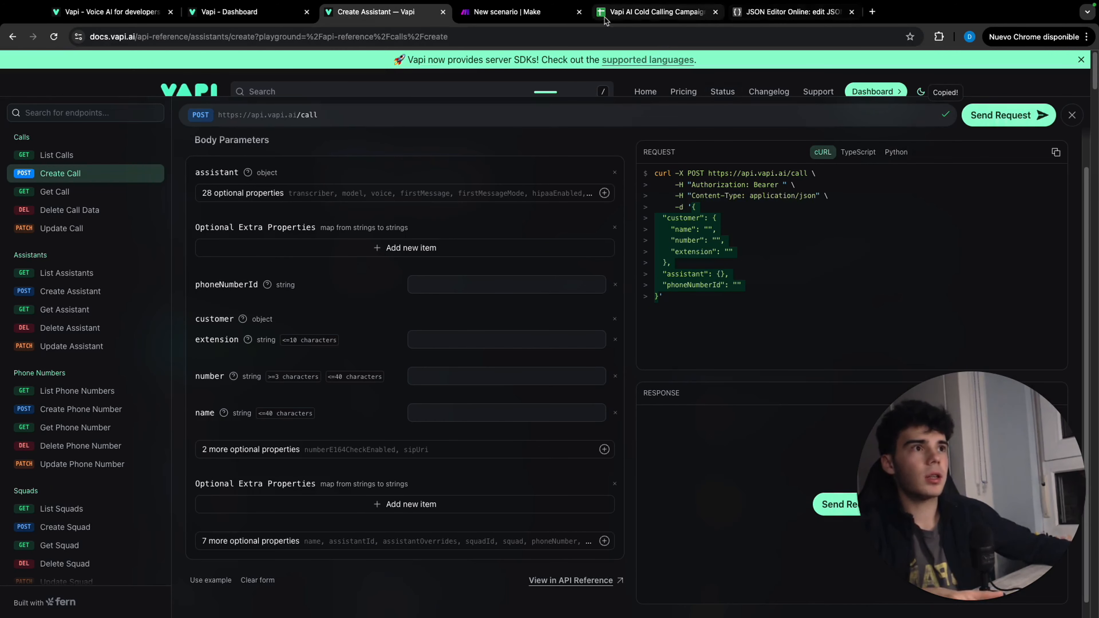
pyautogui.click(509, 13)
pyautogui.click(545, 164)
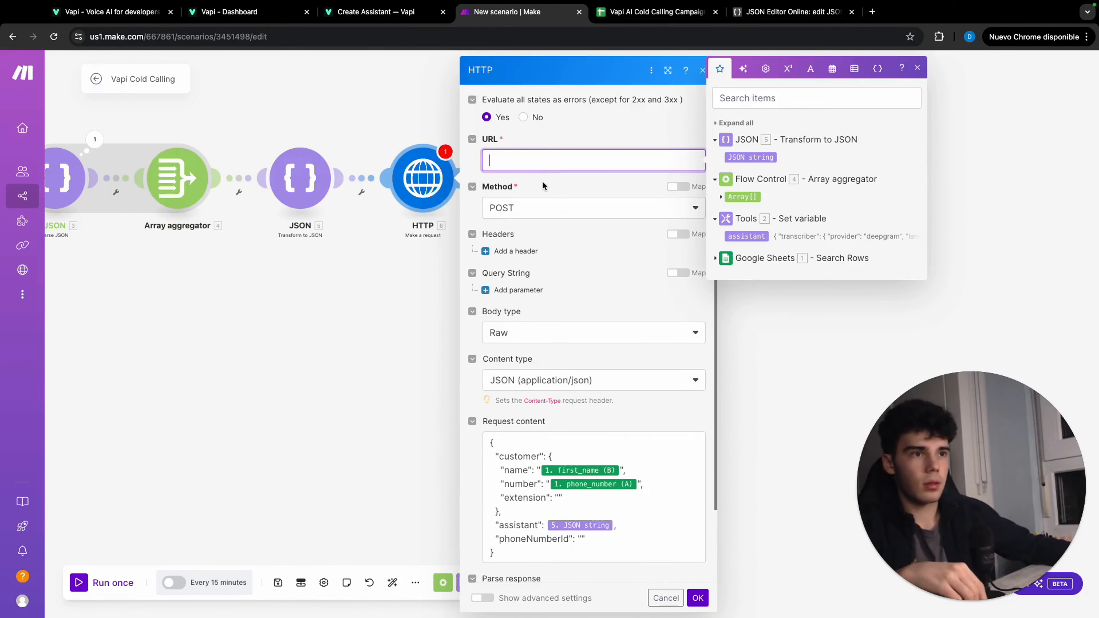
pyautogui.press('super+v')
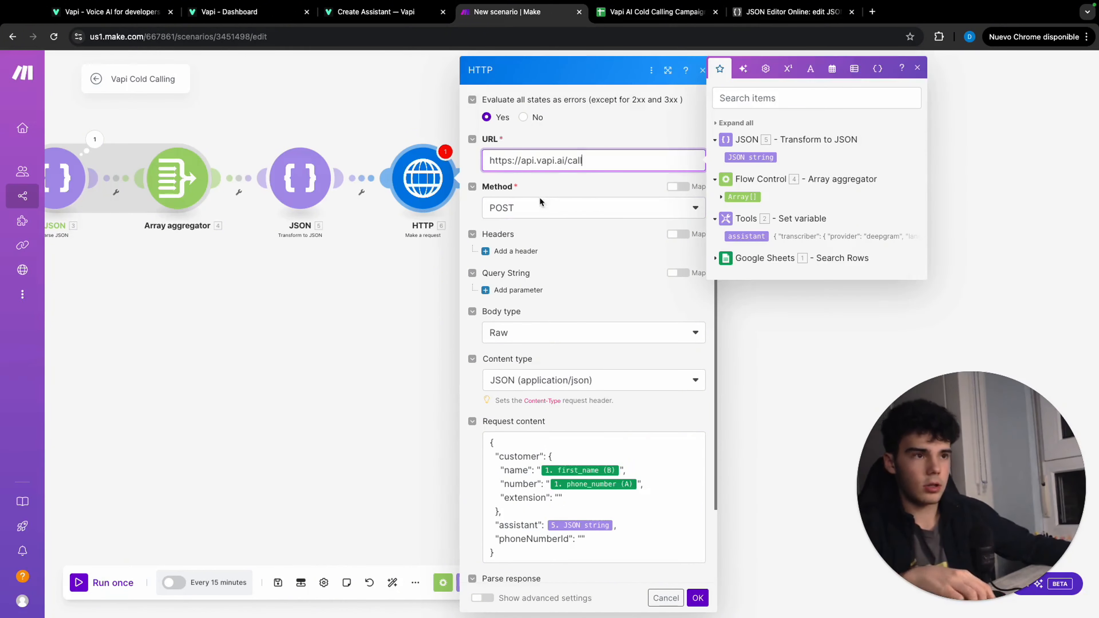
# Add an Authorization header to the HTTP request, taking the name from the API reference, with the value Bearer
pyautogui.click(525, 251)
pyautogui.click(375, 11)
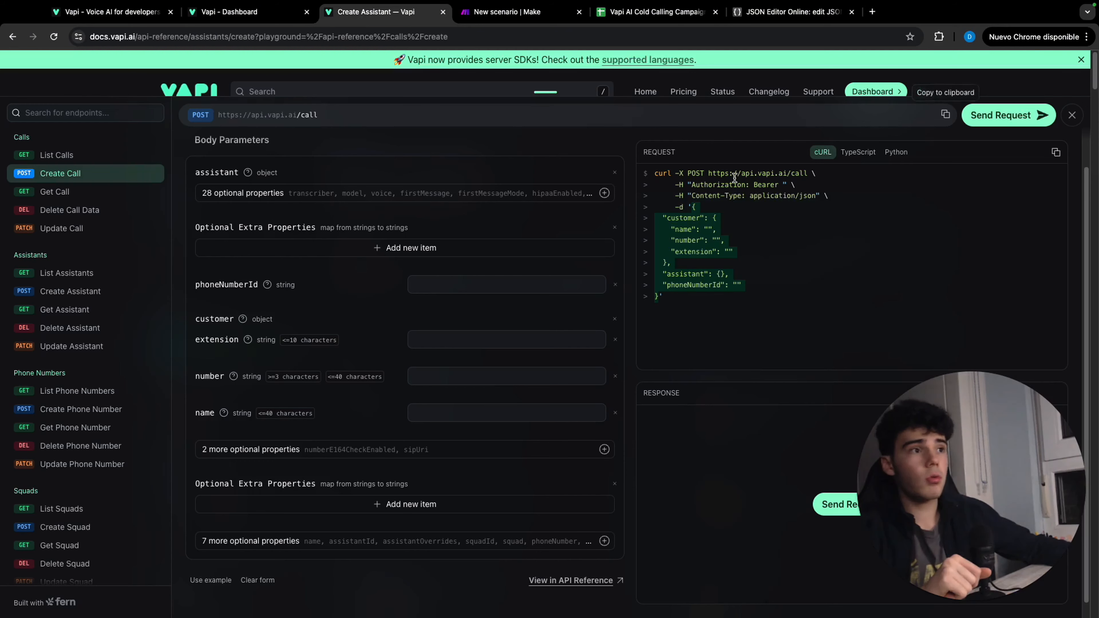
pyautogui.click(730, 230)
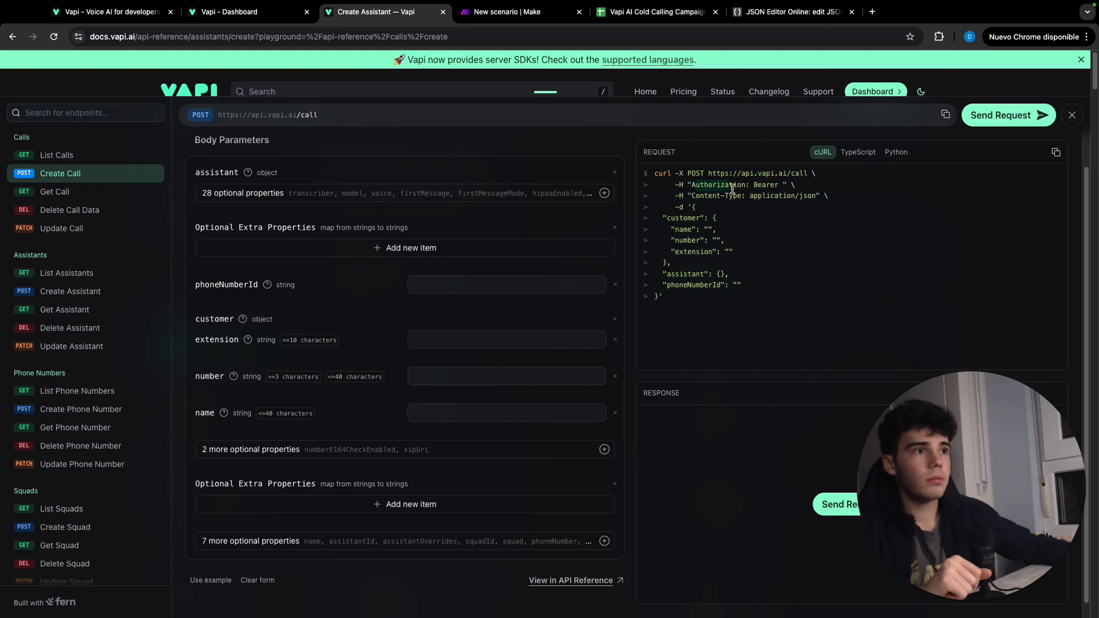
pyautogui.click(517, 11)
pyautogui.click(547, 287)
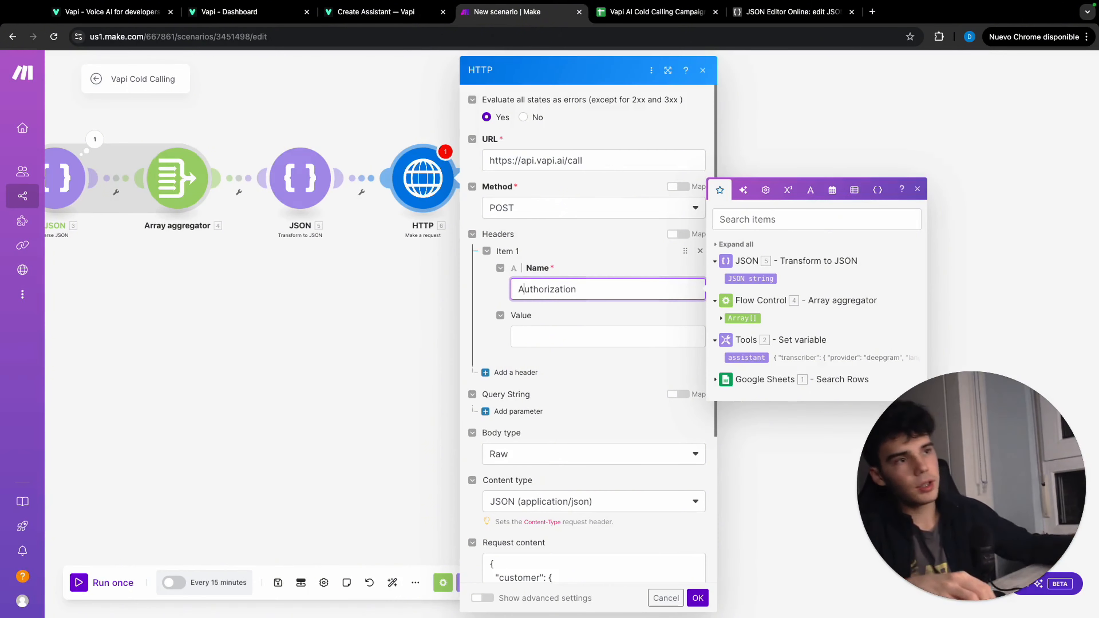
pyautogui.click(544, 328)
pyautogui.write('Be')
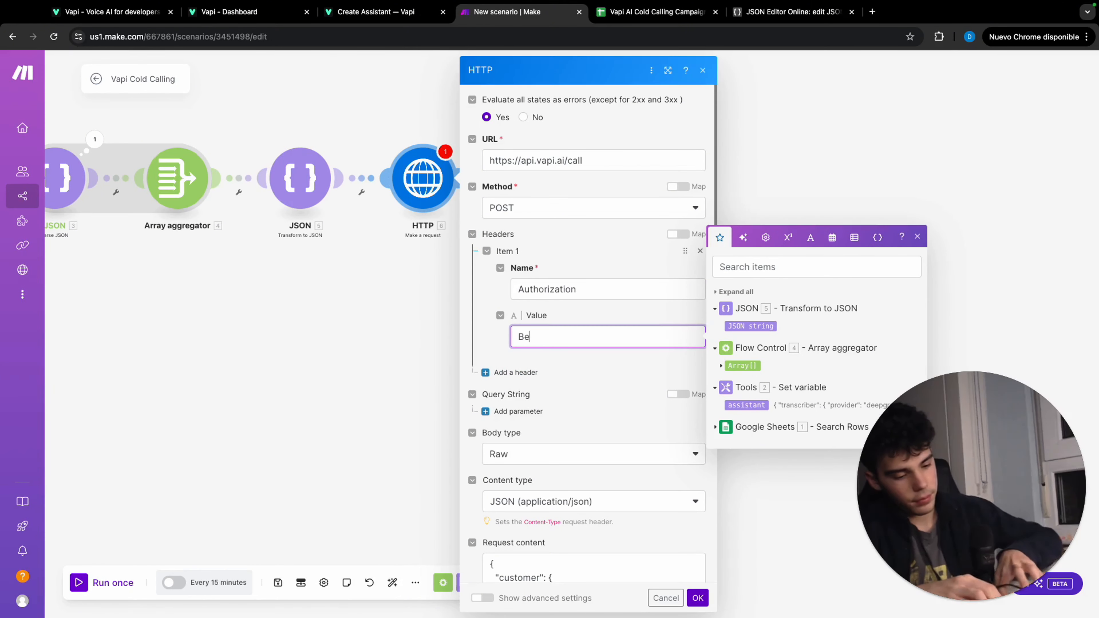
pyautogui.write('arer')
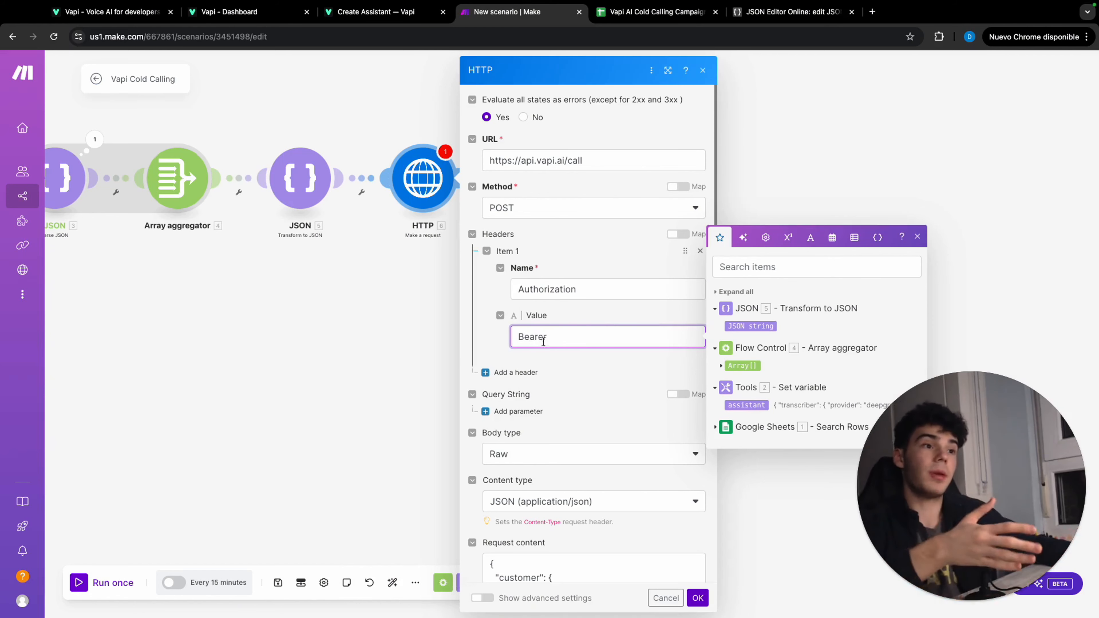
# Add a second header named Content-Type with the value application/json, both copied from the Vapi API reference
pyautogui.click(519, 372)
pyautogui.click(365, 13)
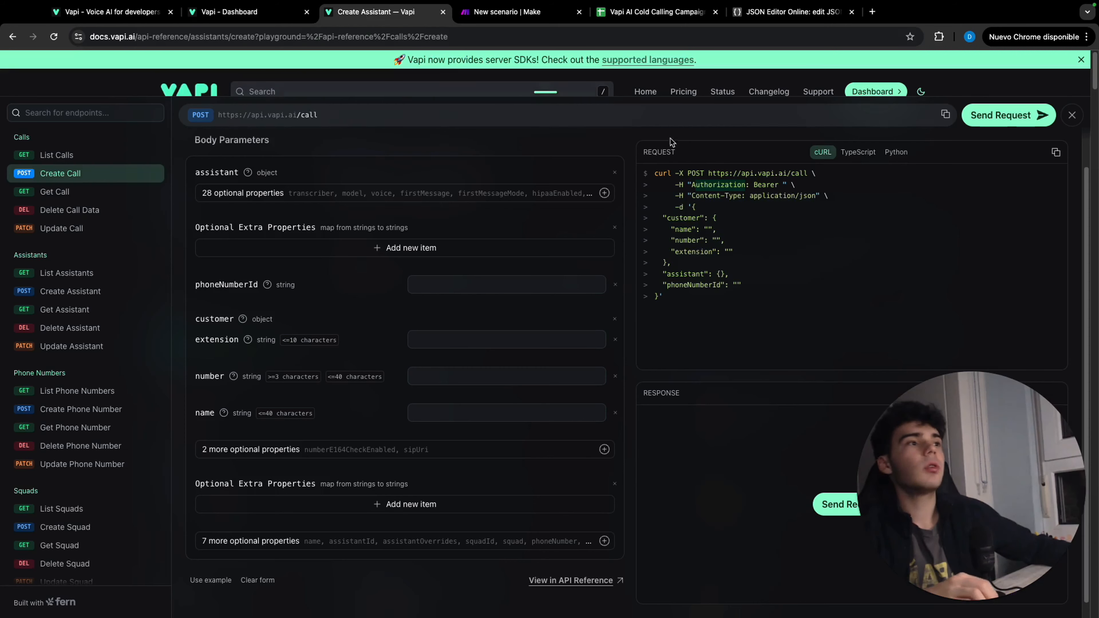
pyautogui.moveTo(692, 193); pyautogui.dragTo(735, 193)
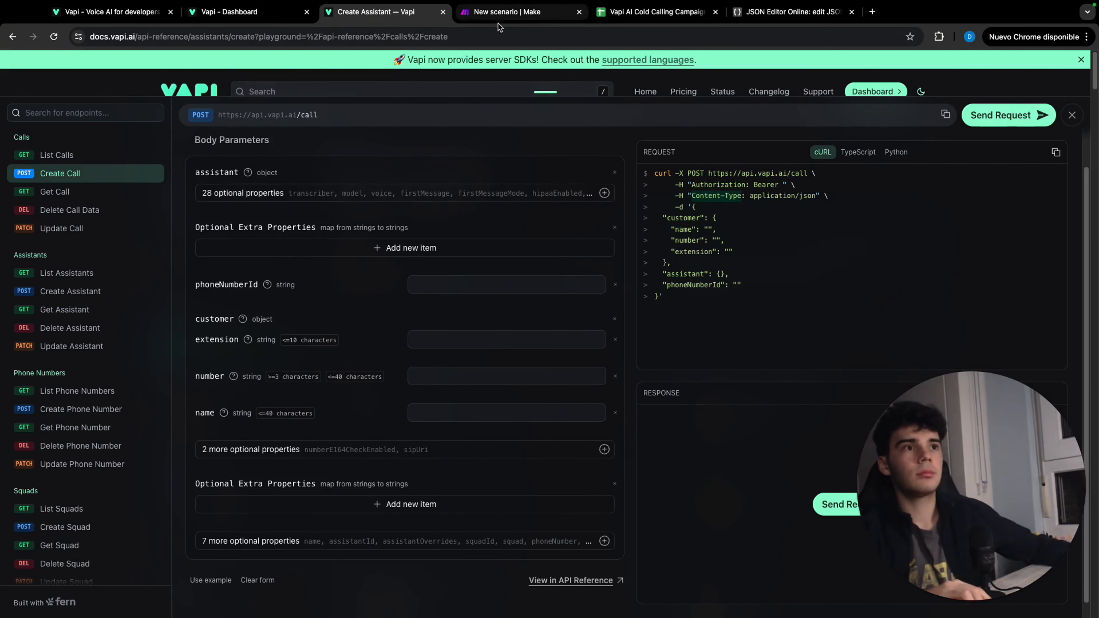
pyautogui.click(508, 12)
pyautogui.click(564, 410)
pyautogui.hotkey('ctrl', 'v')
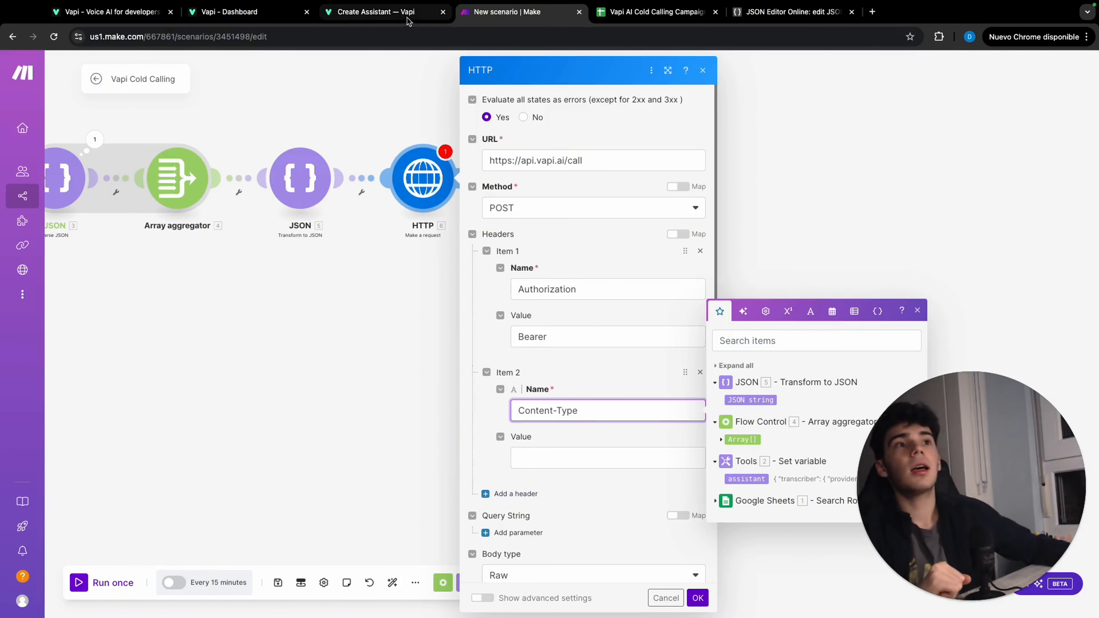
pyautogui.click(376, 12)
pyautogui.moveTo(749, 197); pyautogui.dragTo(813, 205)
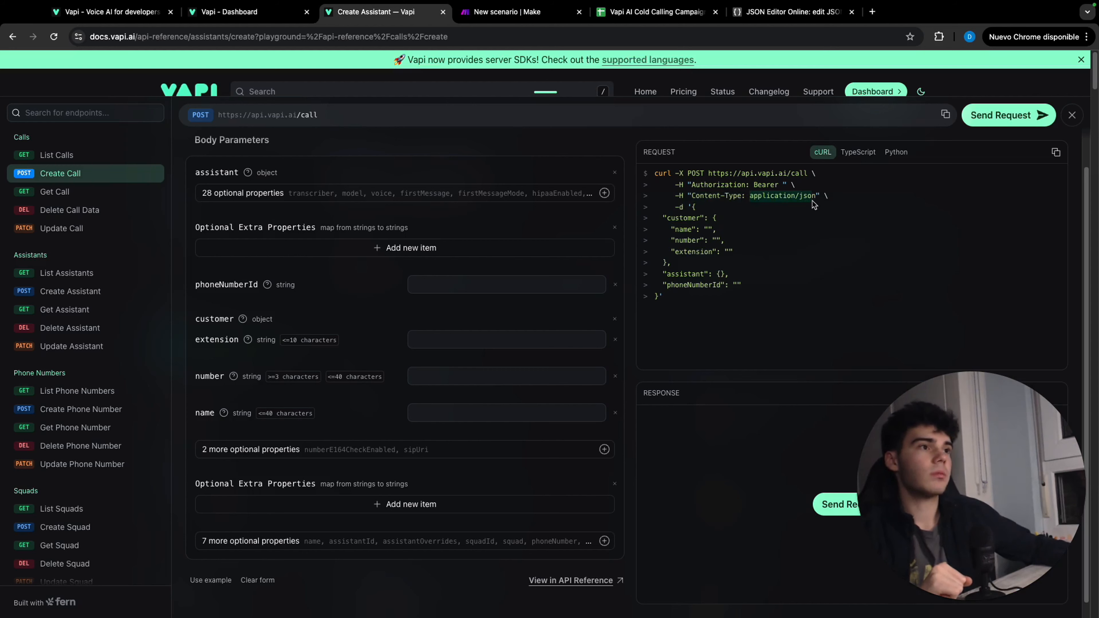
pyautogui.click(525, 18)
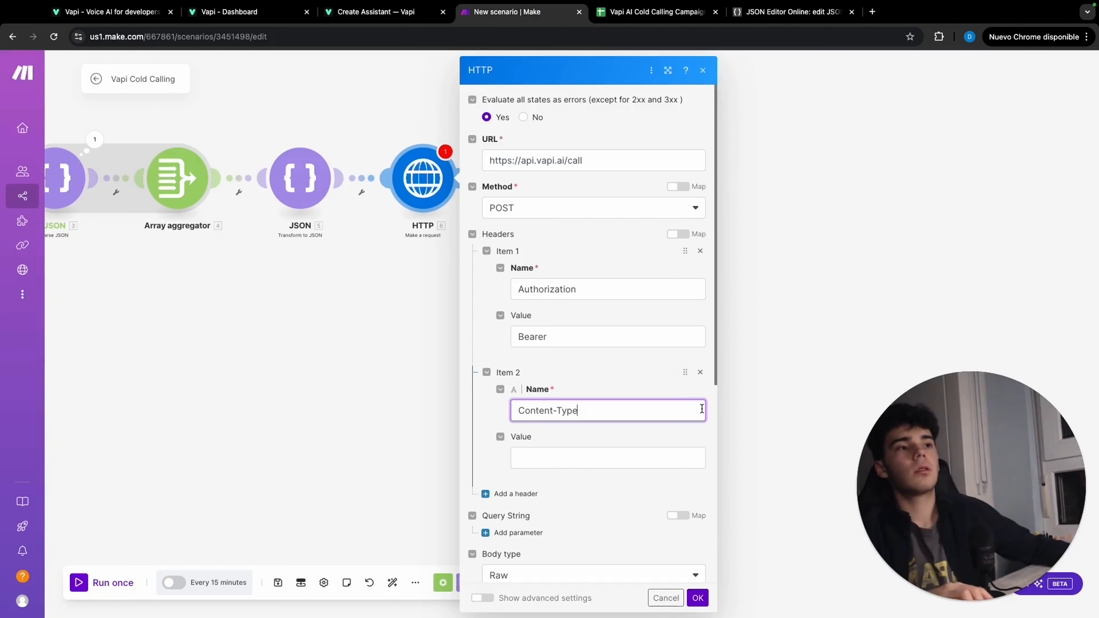
pyautogui.click(649, 455)
pyautogui.hotkey('ctrl', 'v')
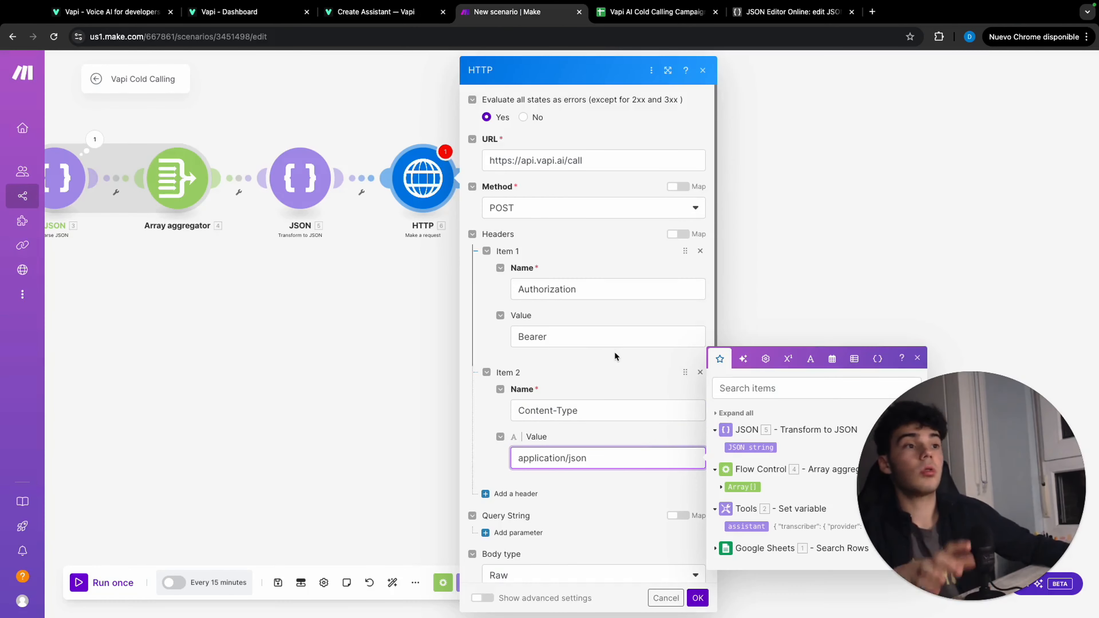
# Check the mapped request content of the HTTP module and save the module's settings
pyautogui.click(614, 355)
pyautogui.scroll(-8, 611, 347)
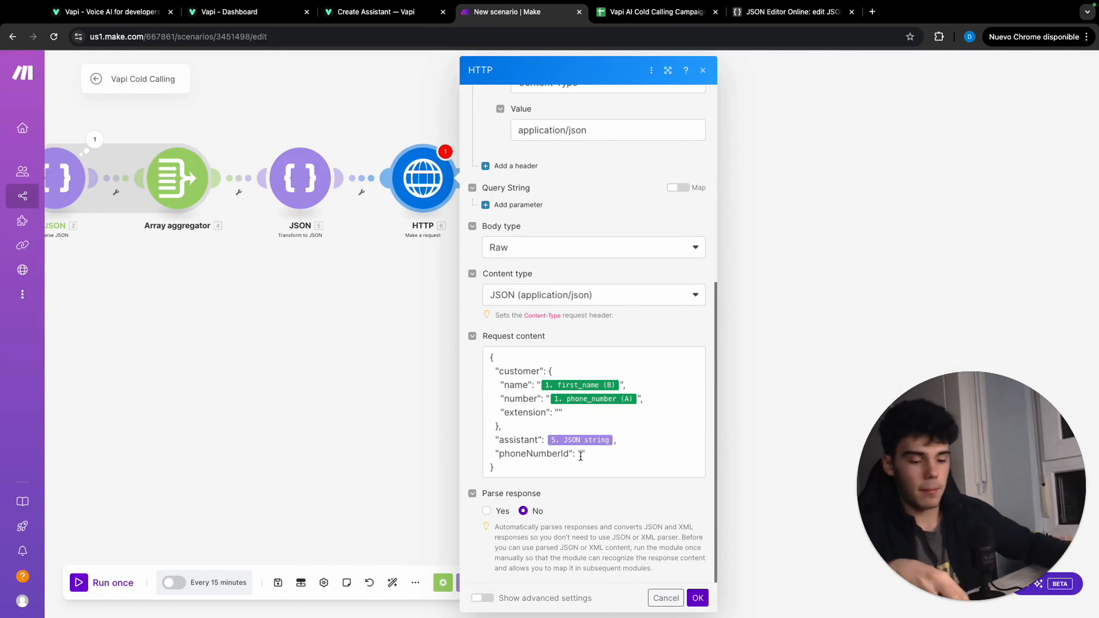
pyautogui.click(794, 328)
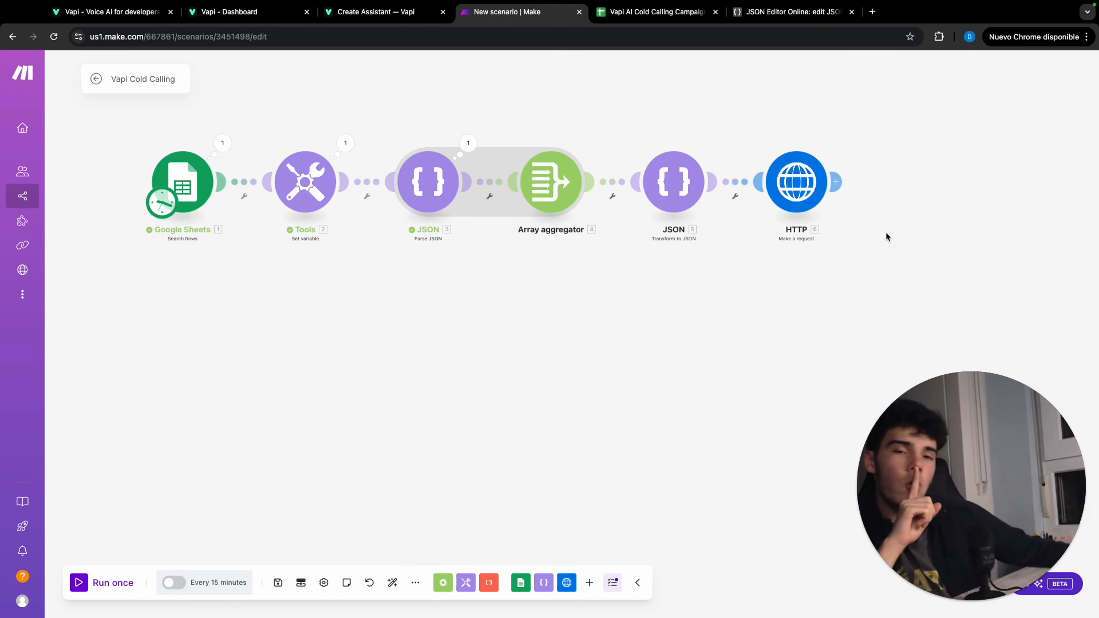
# Add a Google Sheets Update a Row module after the HTTP request module
pyautogui.click(840, 181)
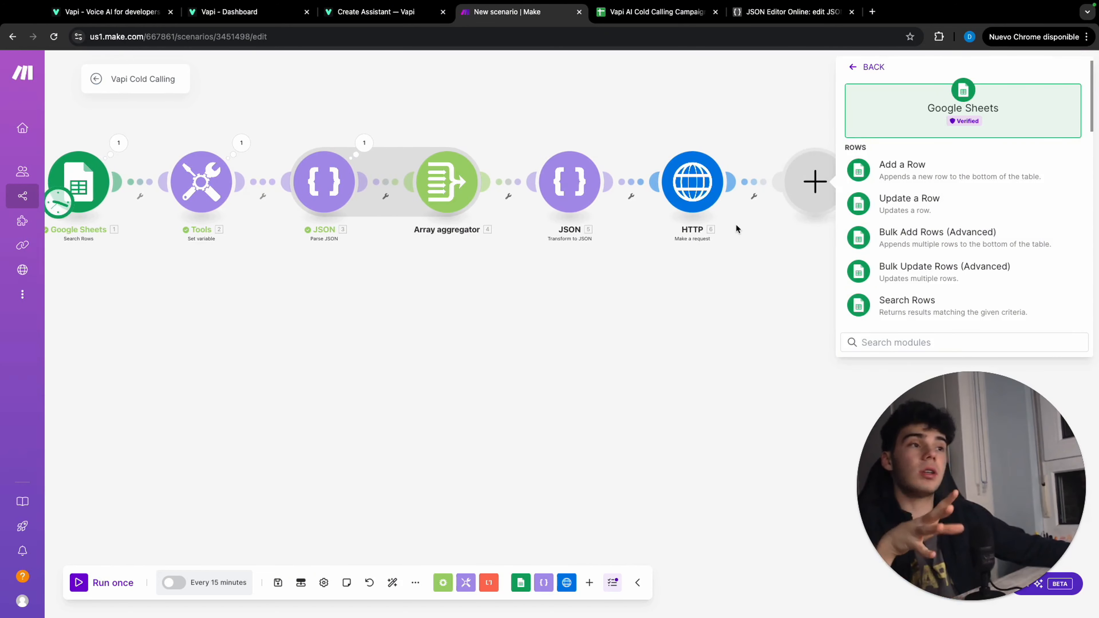
pyautogui.moveTo(736, 224); pyautogui.dragTo(644, 224)
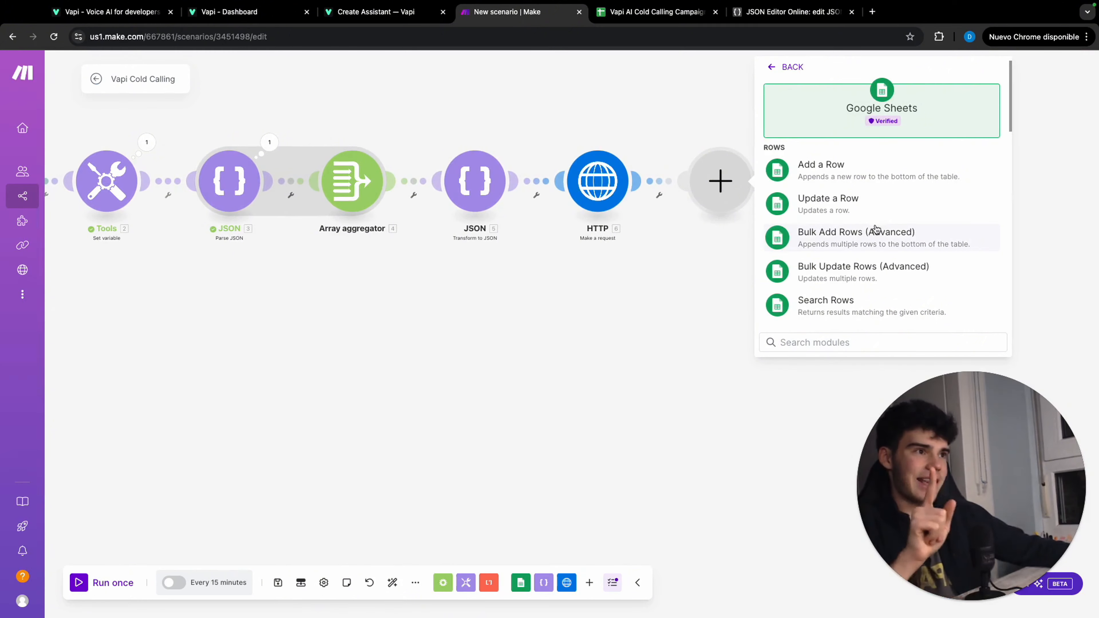
pyautogui.click(850, 206)
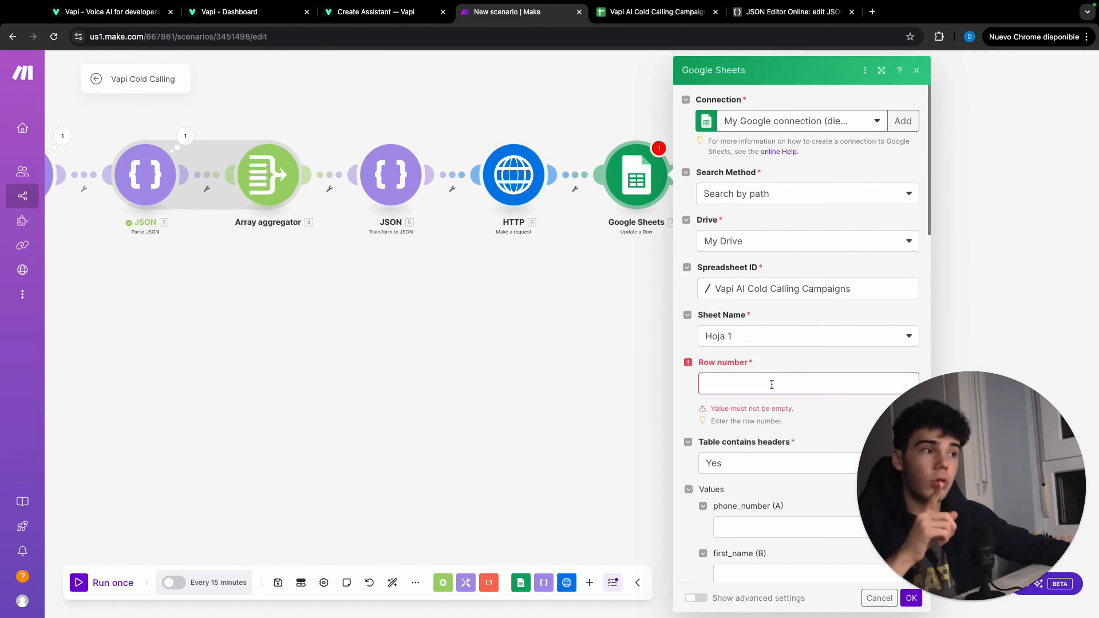
# Set Call sent? (D) to "Call sent in formatDate(now; DD/MM/YY HH:mm)" and map Row number from the first Google Sheets module
pyautogui.scroll(-1, 771, 385)
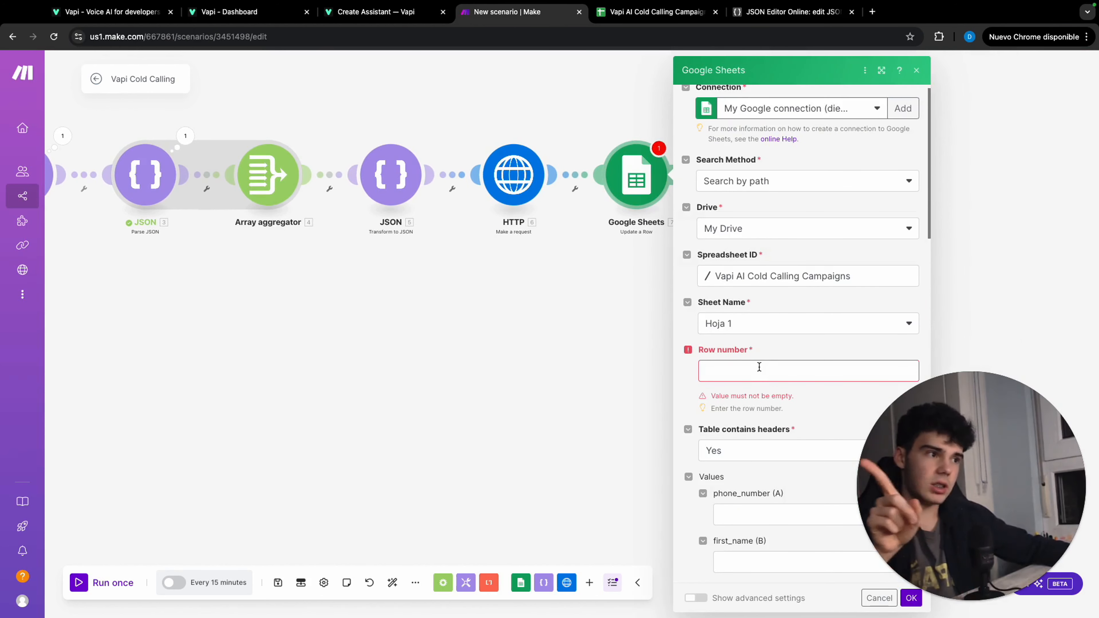
pyautogui.scroll(-10, 759, 367)
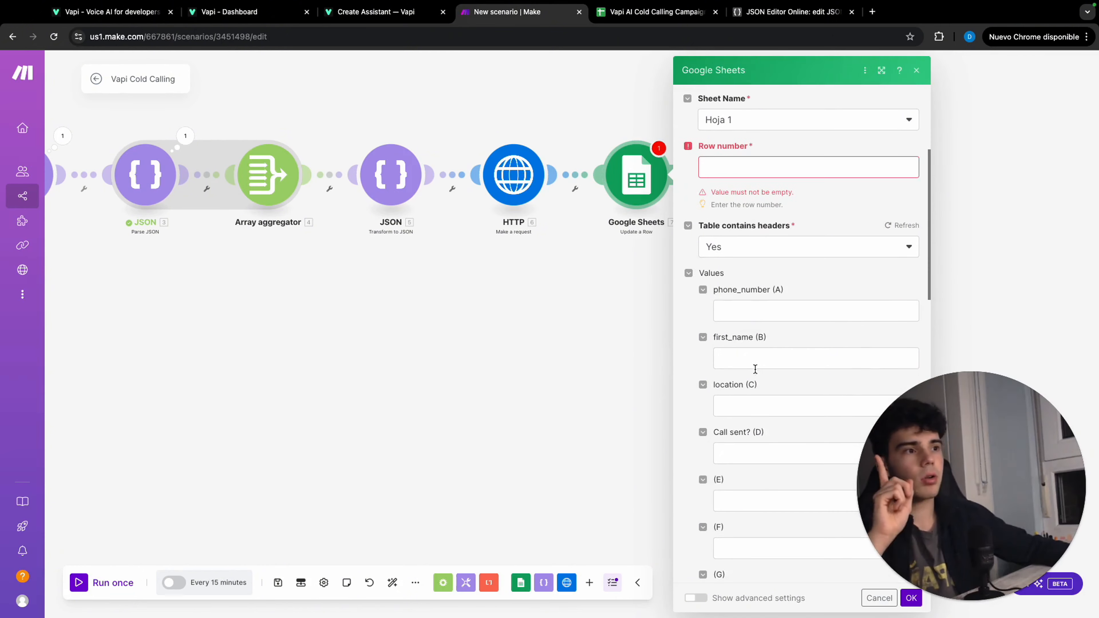
pyautogui.click(633, 453)
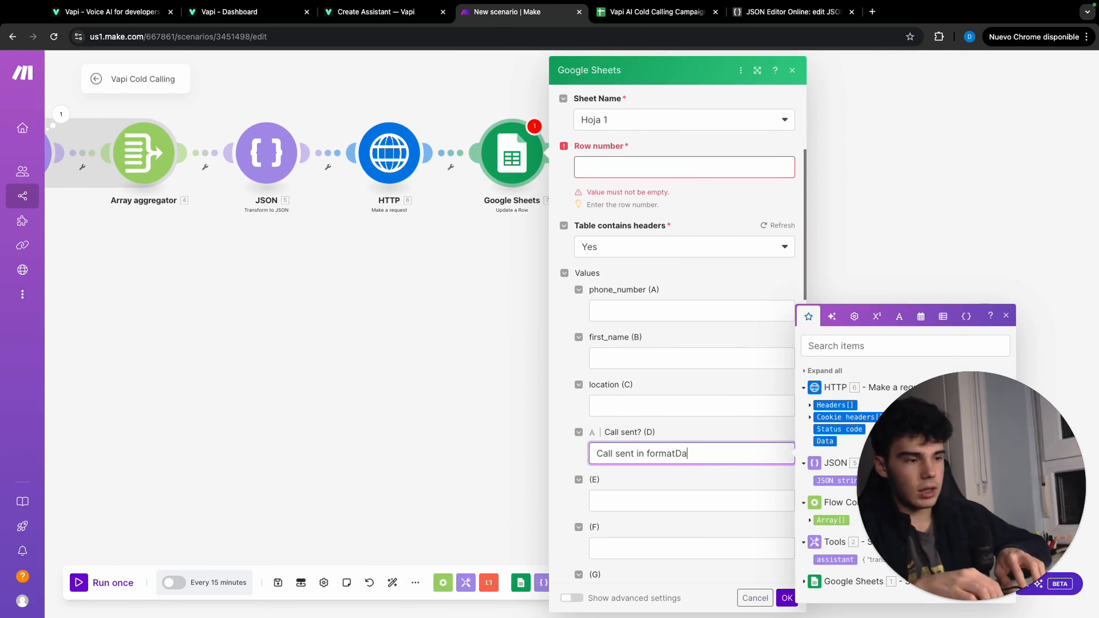
pyautogui.write('in formatDate(')
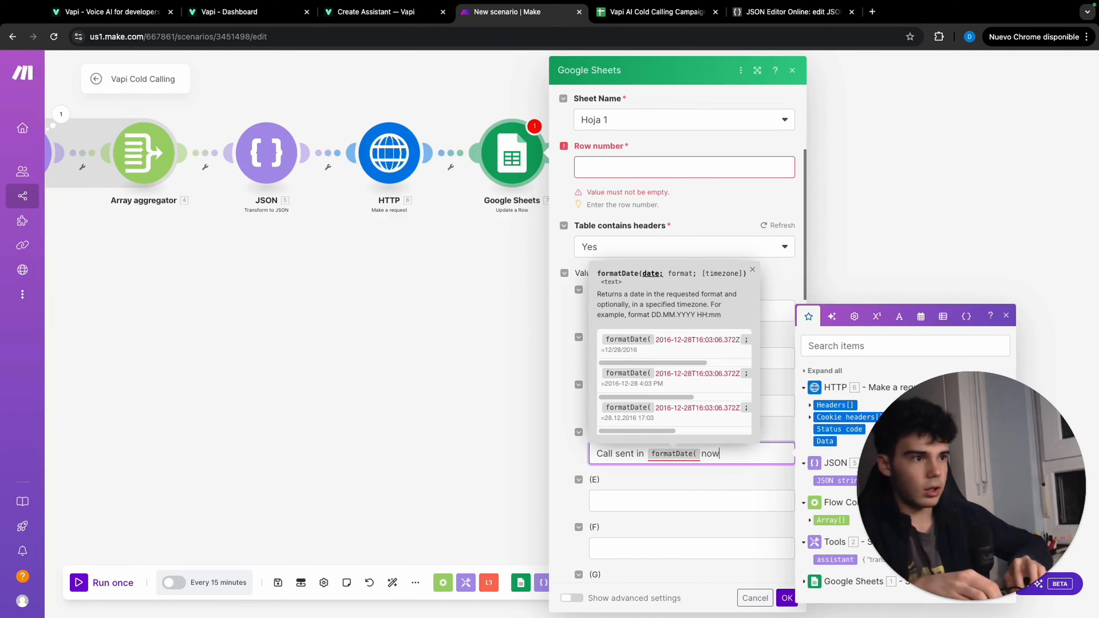
pyautogui.click(944, 316)
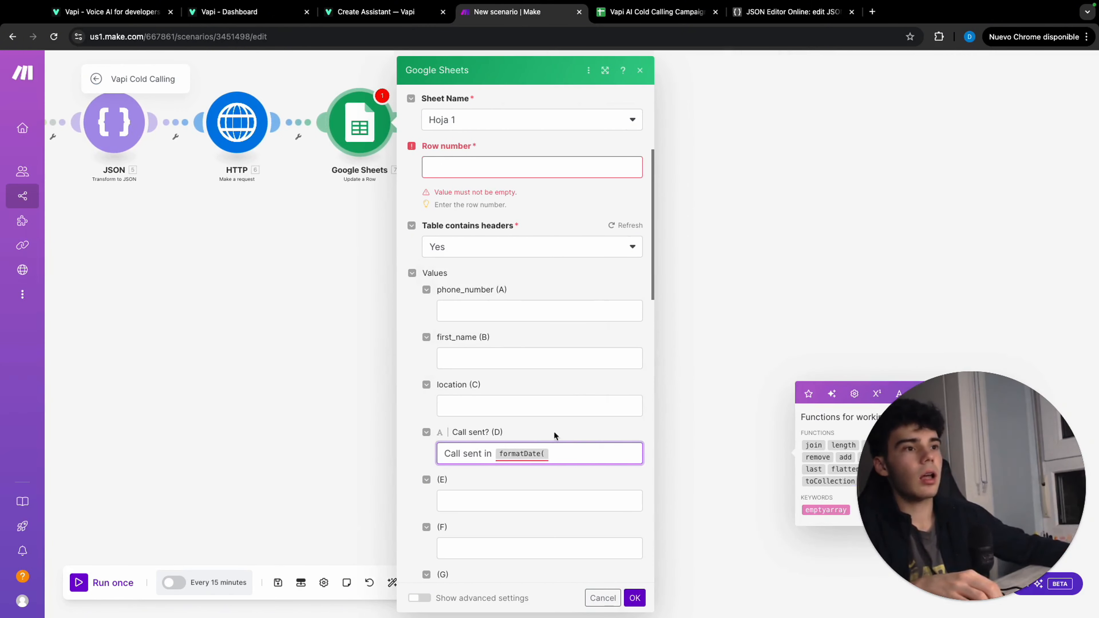
pyautogui.click(558, 454)
pyautogui.click(768, 392)
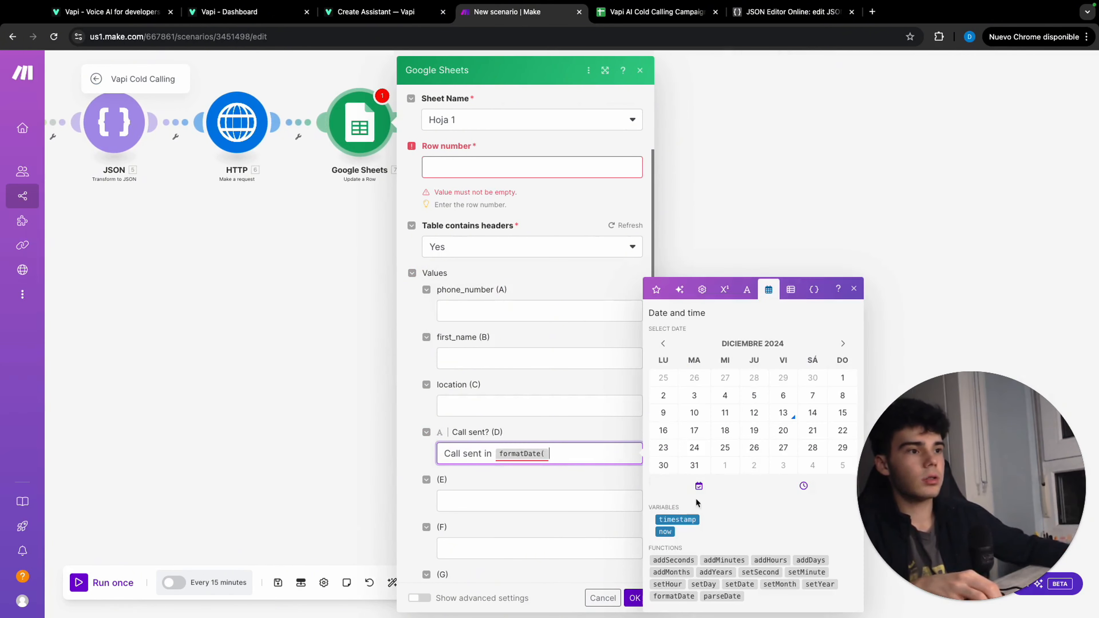
pyautogui.moveTo(668, 534); pyautogui.dragTo(565, 451)
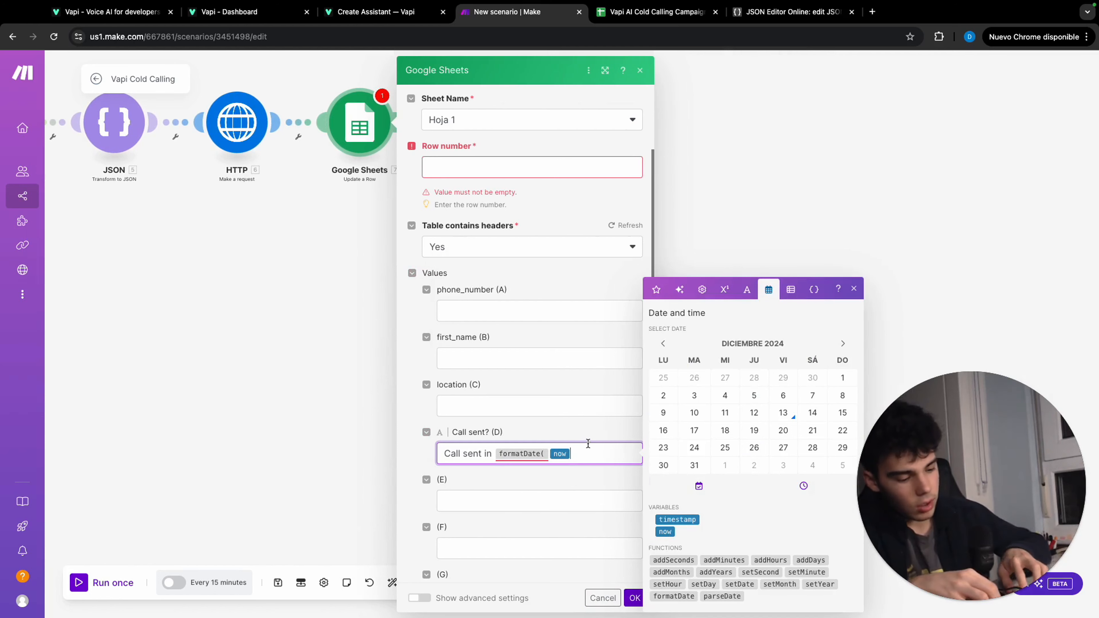
pyautogui.write(';')
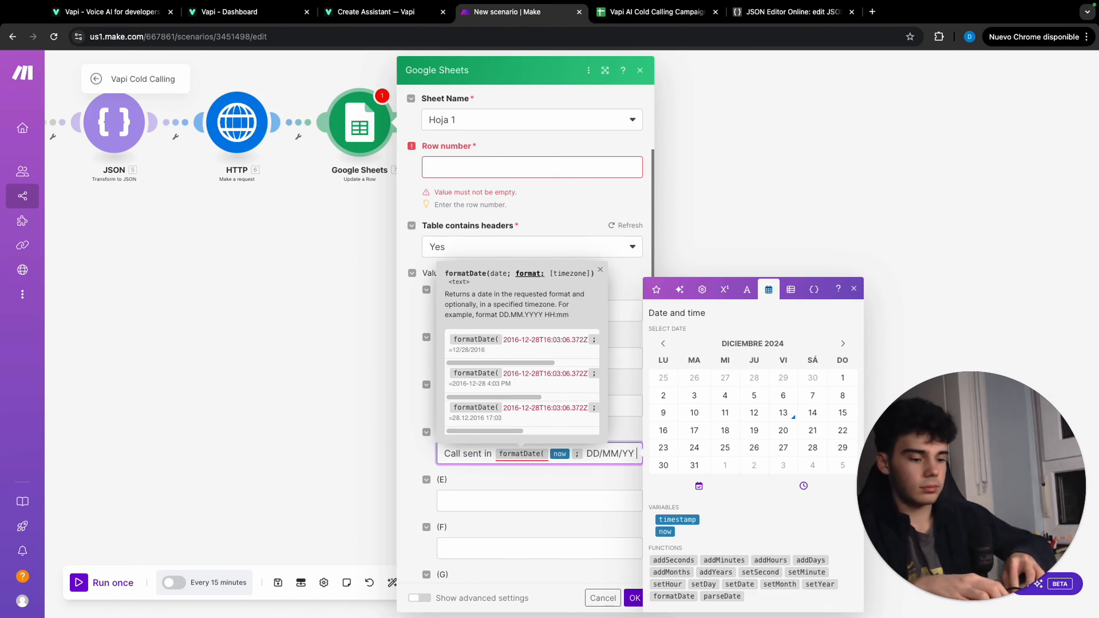
pyautogui.write('DD/MM/YY HH:')
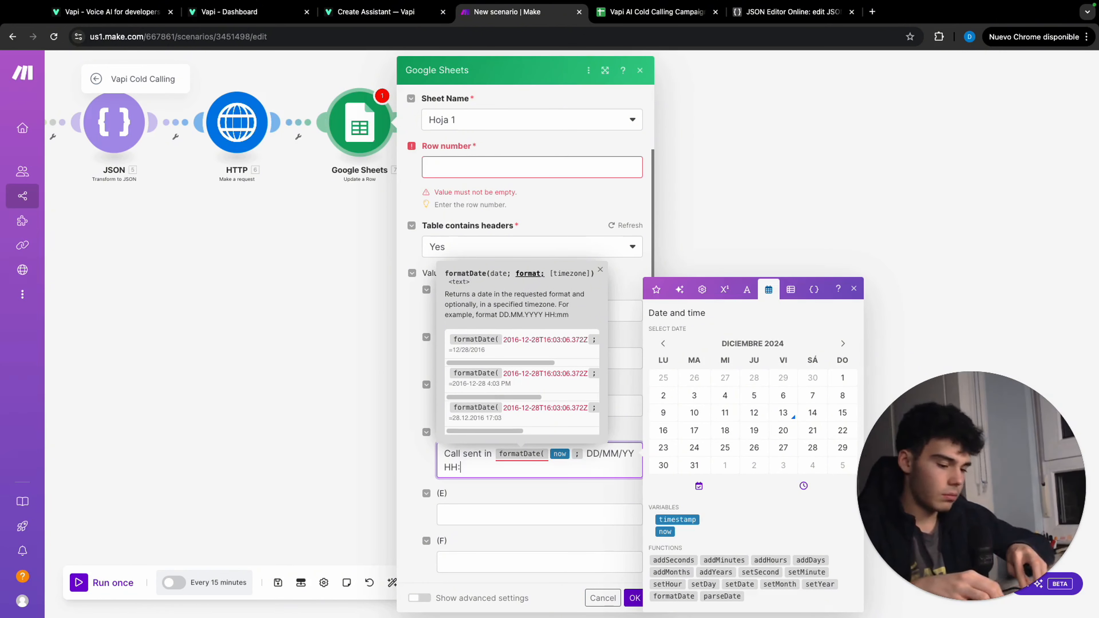
pyautogui.write('mm')
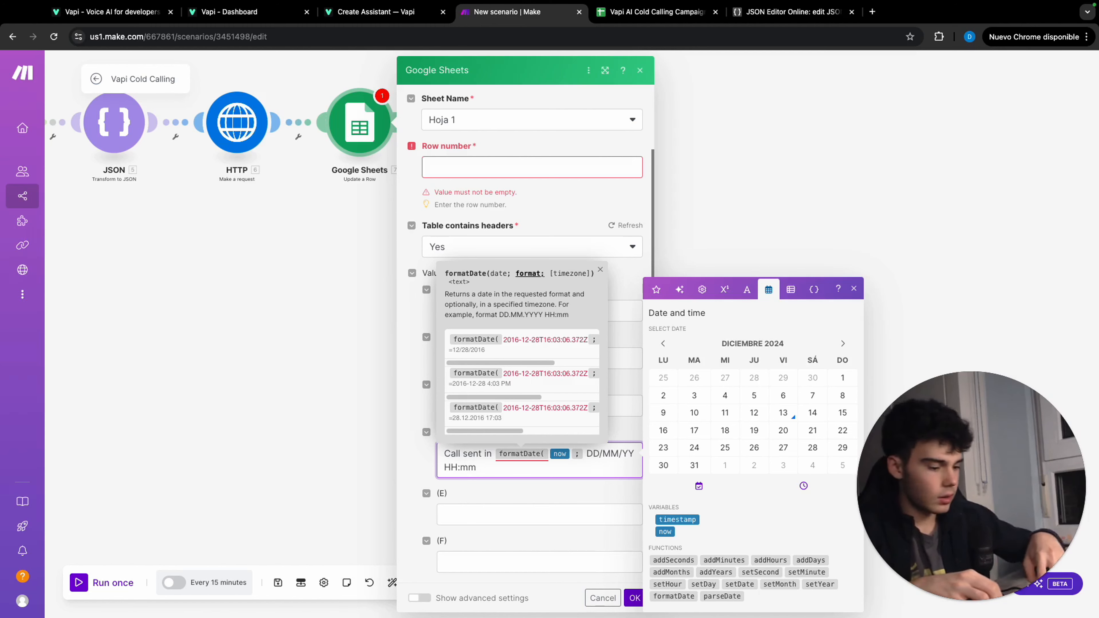
pyautogui.write(')')
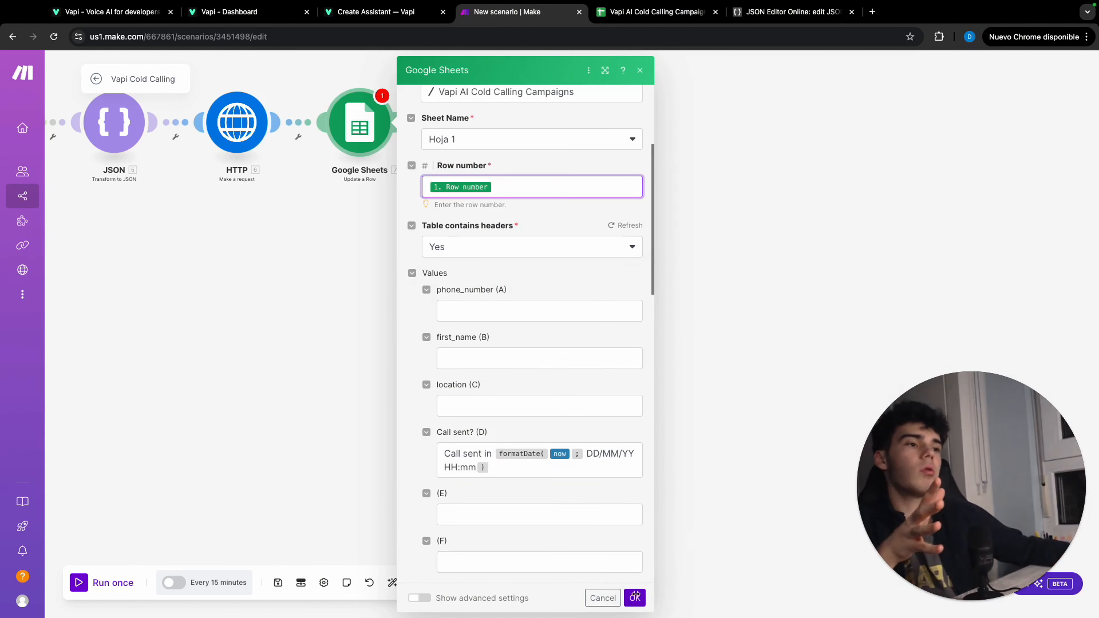
# Confirm the Update a Row module's settings and save the scenario
pyautogui.click(635, 596)
pyautogui.scroll(-3, 515, 405)
pyautogui.moveTo(512, 389); pyautogui.dragTo(843, 369)
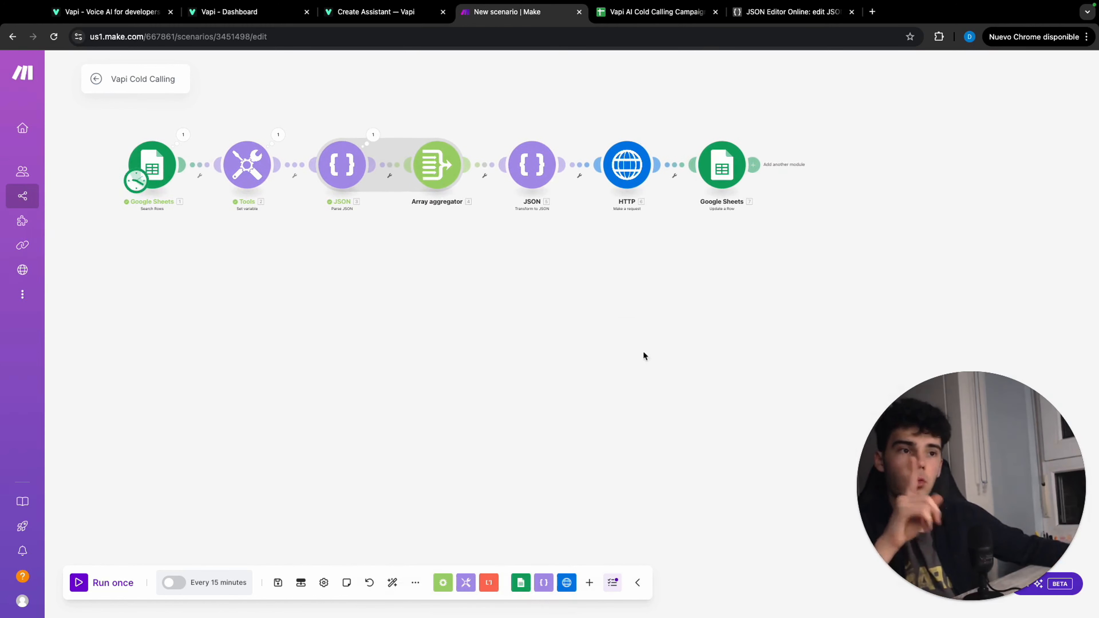
pyautogui.click(278, 582)
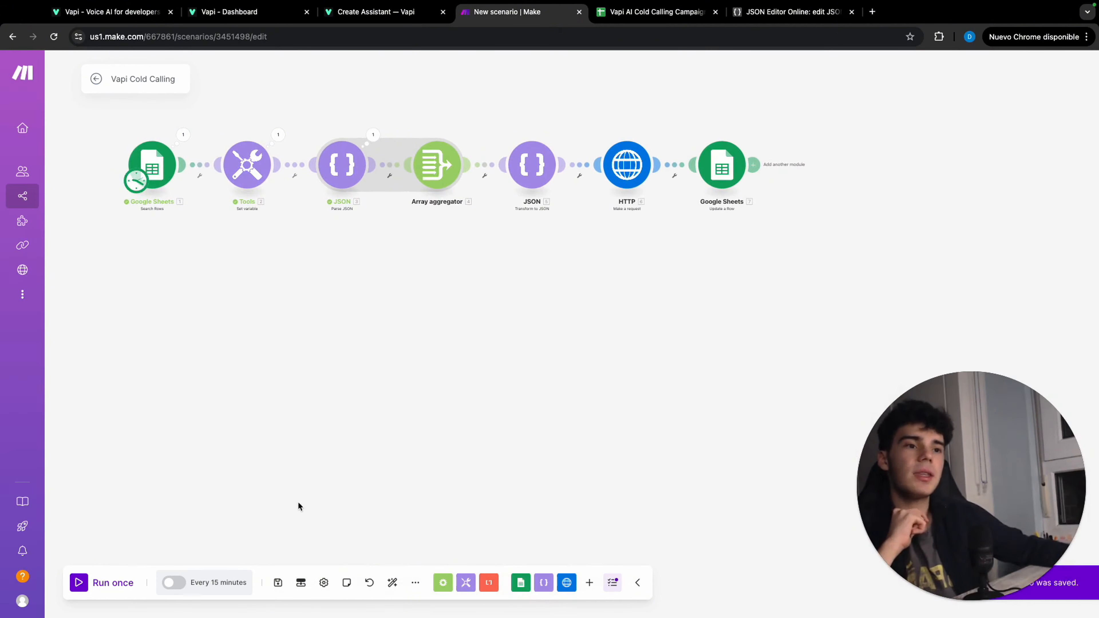
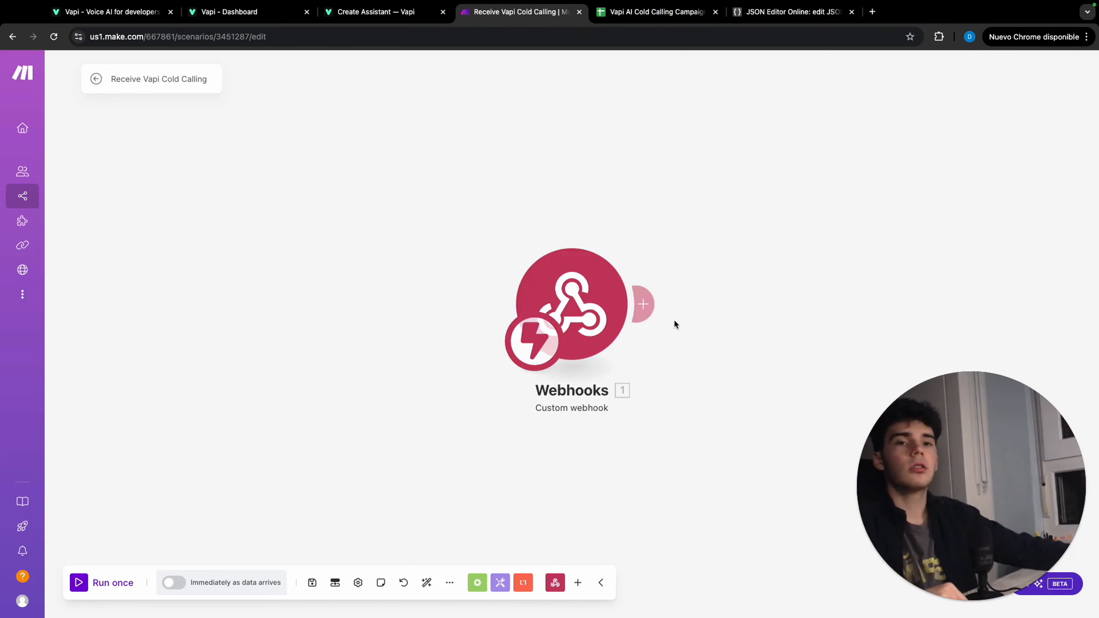
# Add a Router after the Custom webhook module and open the filter settings of its two routes
pyautogui.click(537, 303)
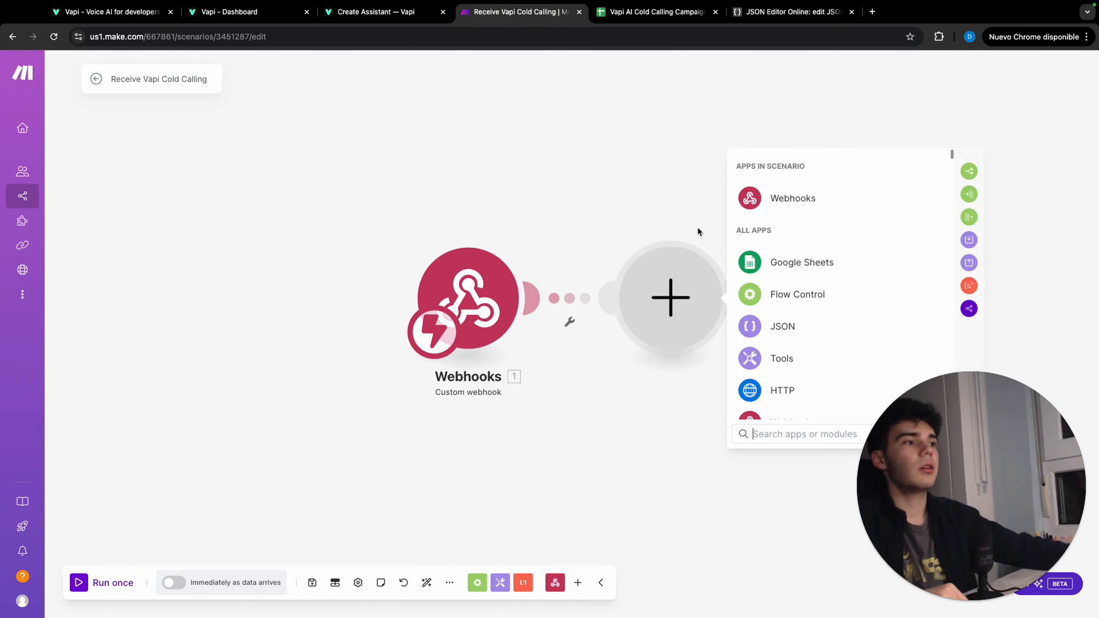
pyautogui.click(796, 168)
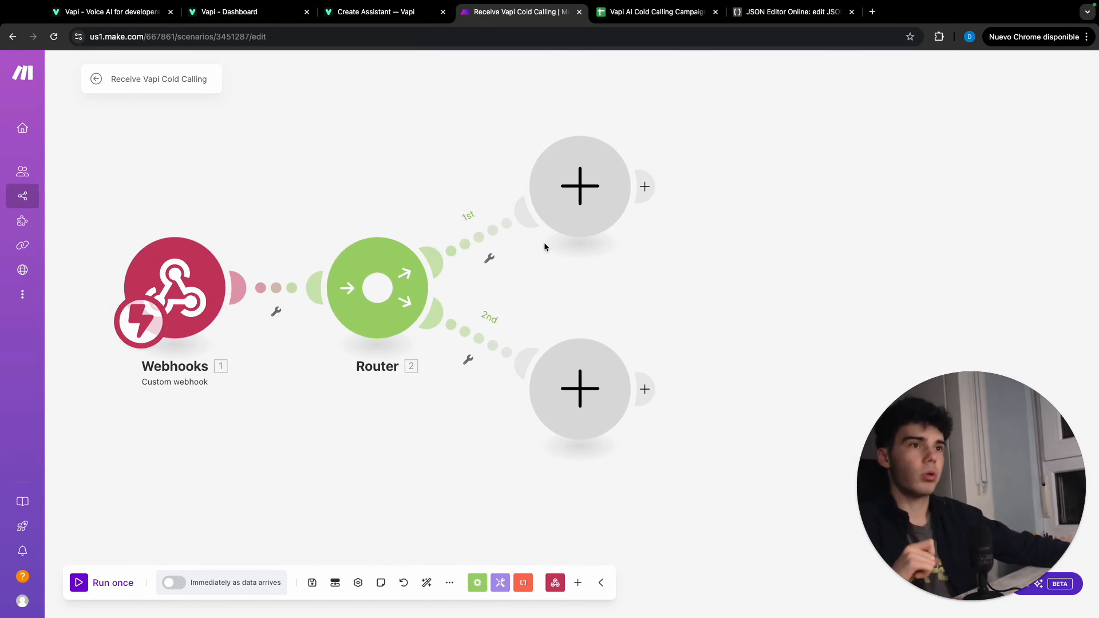
pyautogui.click(493, 230)
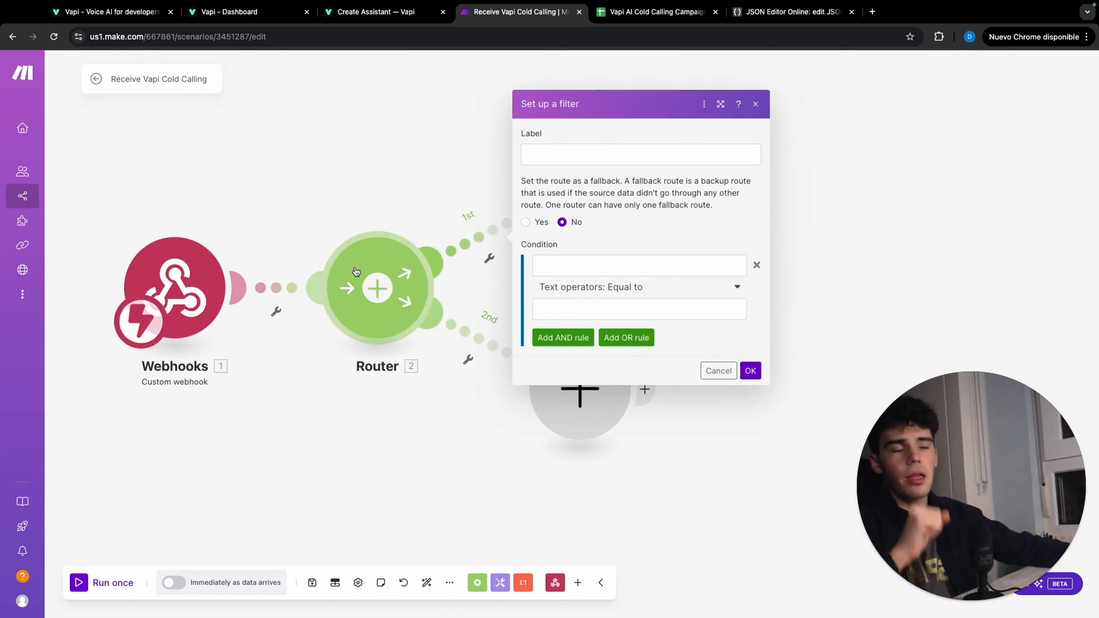
pyautogui.click(465, 334)
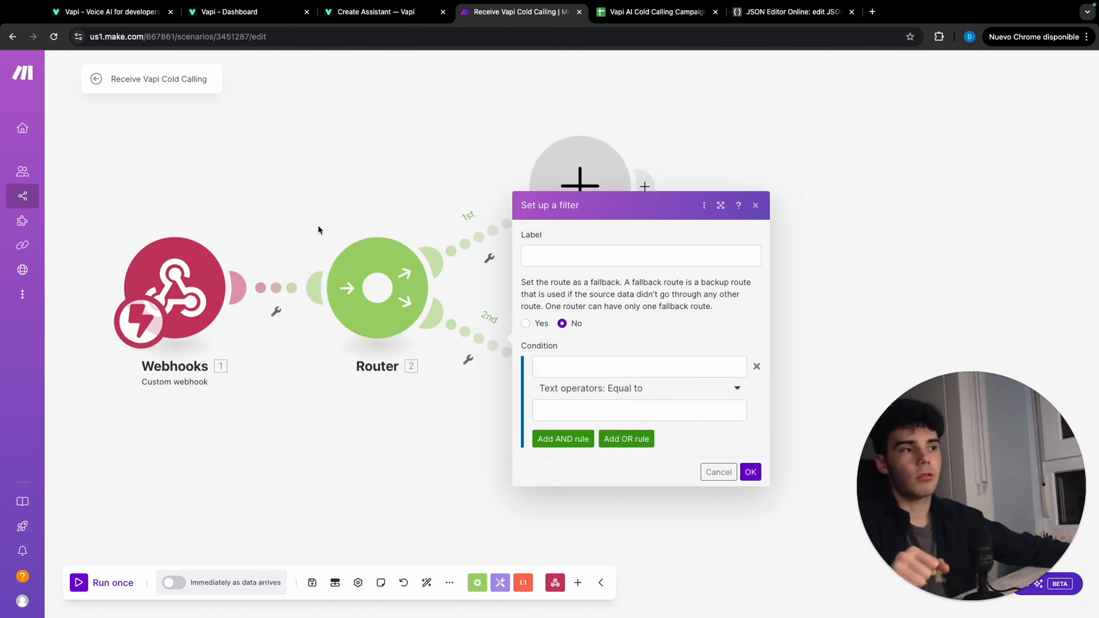
# Run the Custom webhook module on its own to capture sample call data
pyautogui.rightClick(205, 278)
pyautogui.click(260, 305)
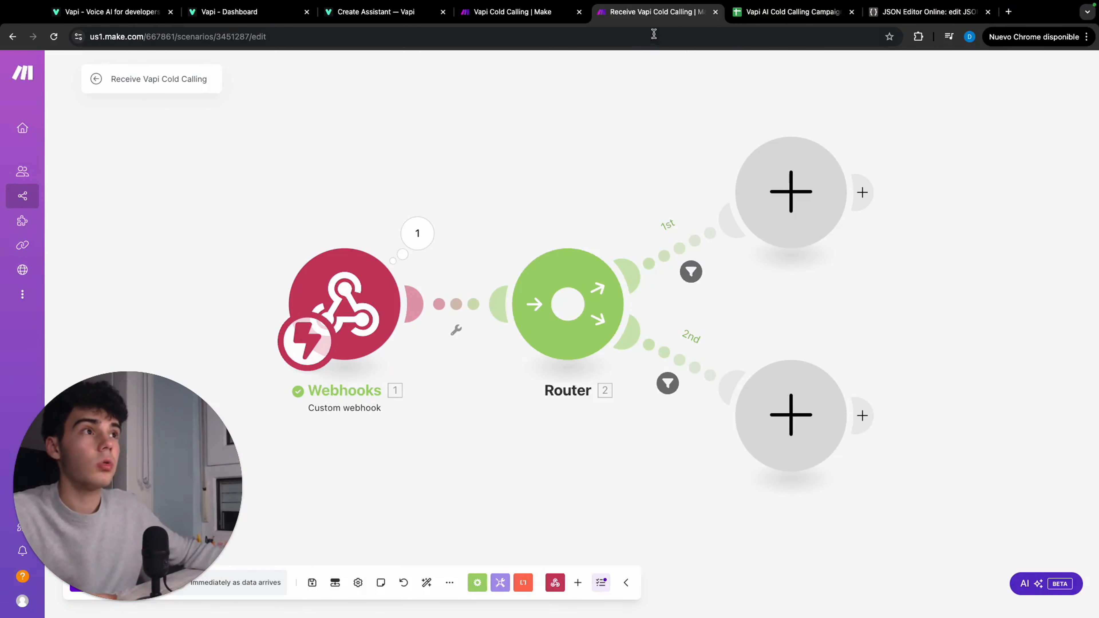
# In the campaign spreadsheet, add headers Transcript, Cost, Interested?, Reason for selling and Features of the property after Call sent?
pyautogui.click(772, 14)
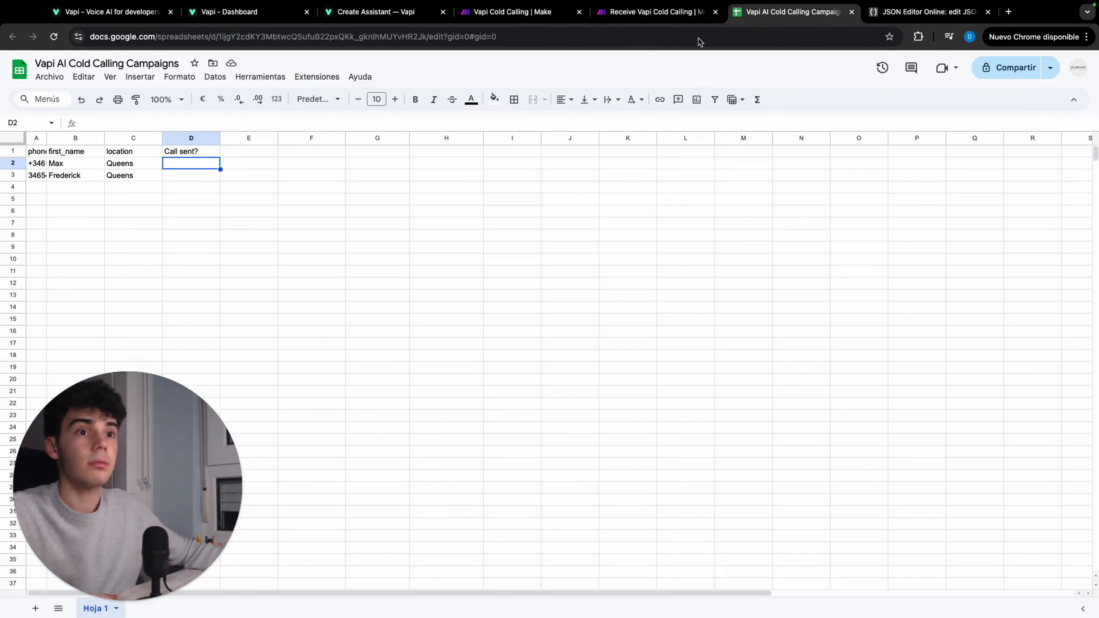
pyautogui.click(245, 152)
pyautogui.scroll(-1, 210, 209)
pyautogui.click(210, 208)
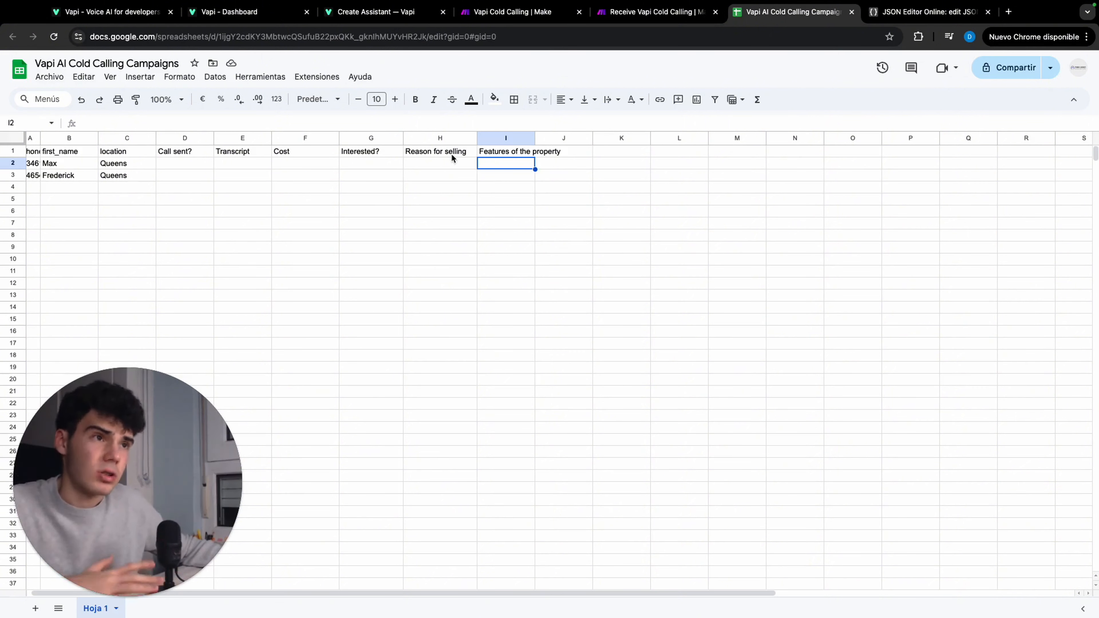
# Switch back to the Receive Vapi Cold Calling scenario and check the filter condition on the Router's first route
pyautogui.click(654, 13)
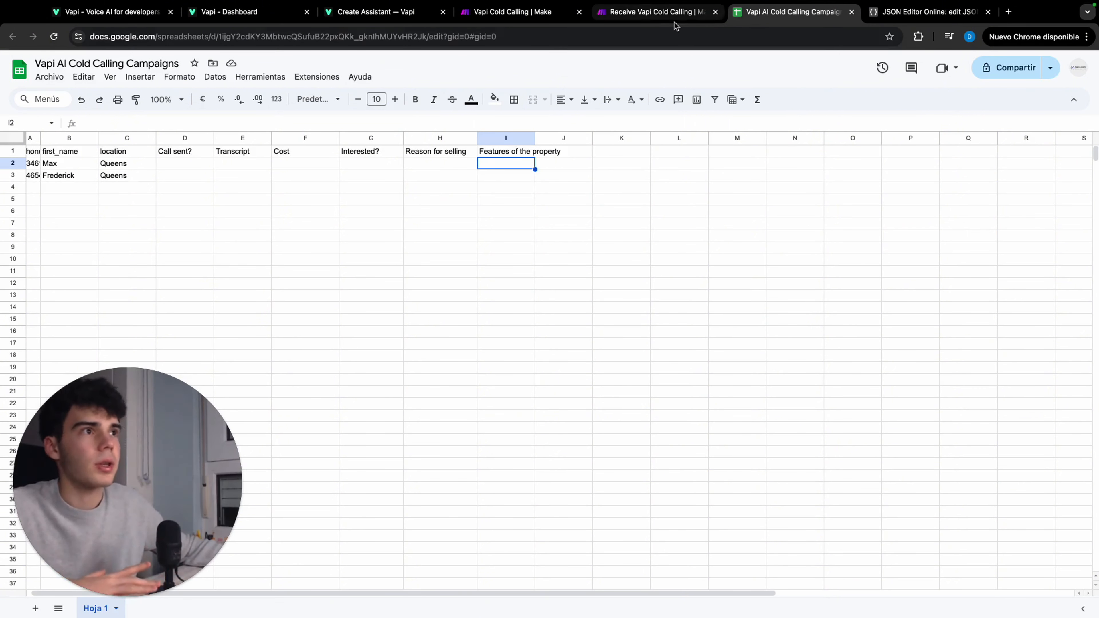
pyautogui.click(646, 243)
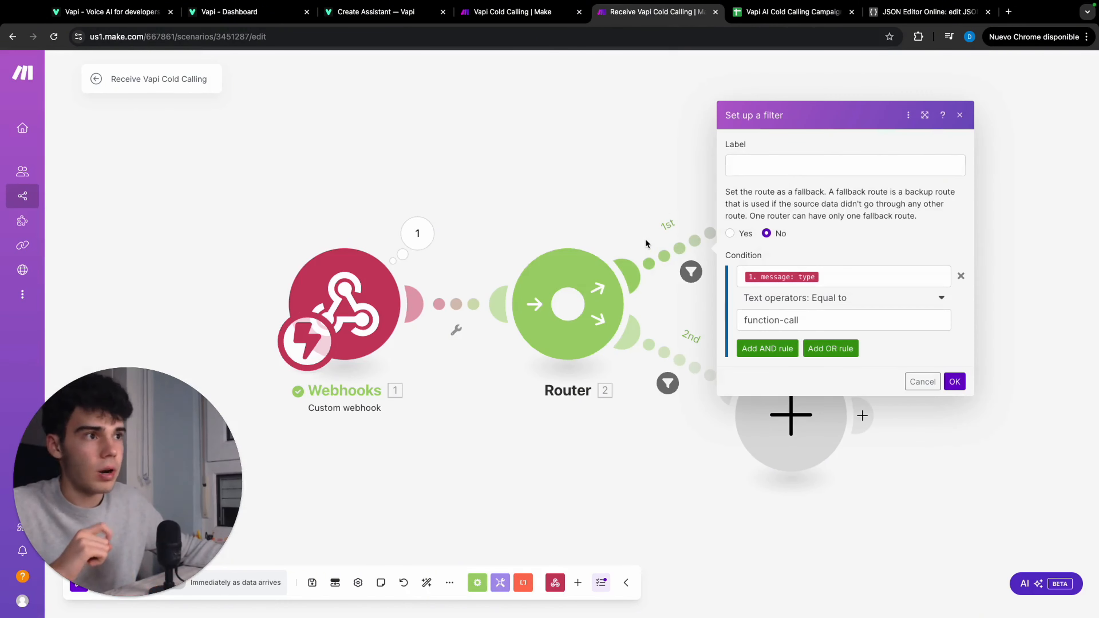
pyautogui.click(642, 222)
# Add a second Router on the first route and arrange its two empty branch modules side by side above it
pyautogui.moveTo(613, 215); pyautogui.dragTo(396, 220)
pyautogui.scroll(-1, 422, 211)
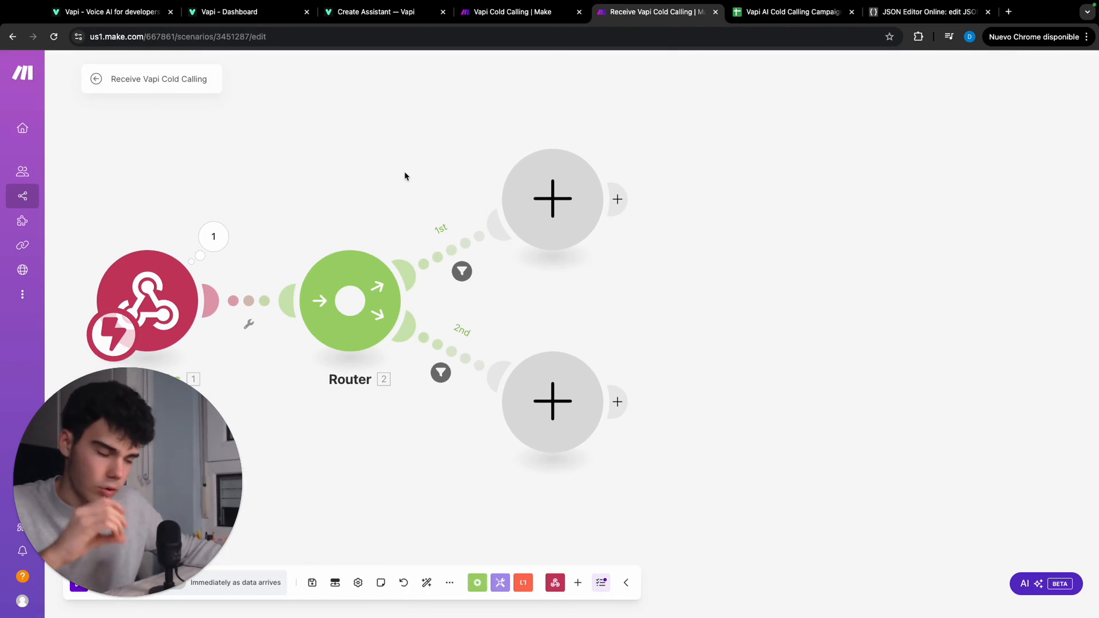
pyautogui.click(537, 197)
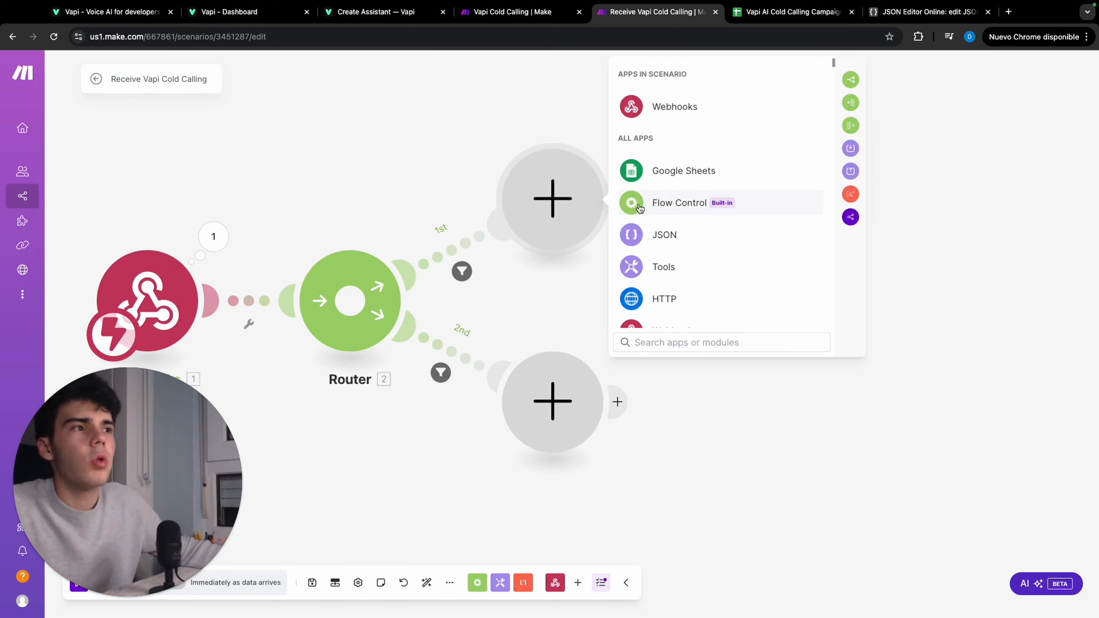
pyautogui.click(654, 203)
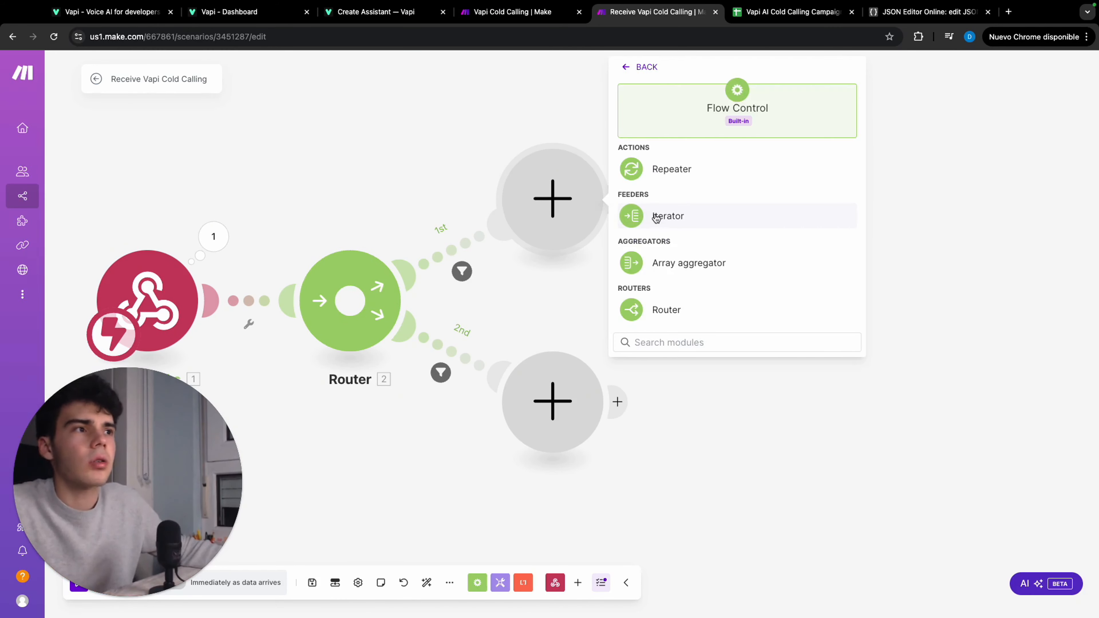
pyautogui.click(664, 310)
pyautogui.moveTo(532, 318); pyautogui.dragTo(557, 416)
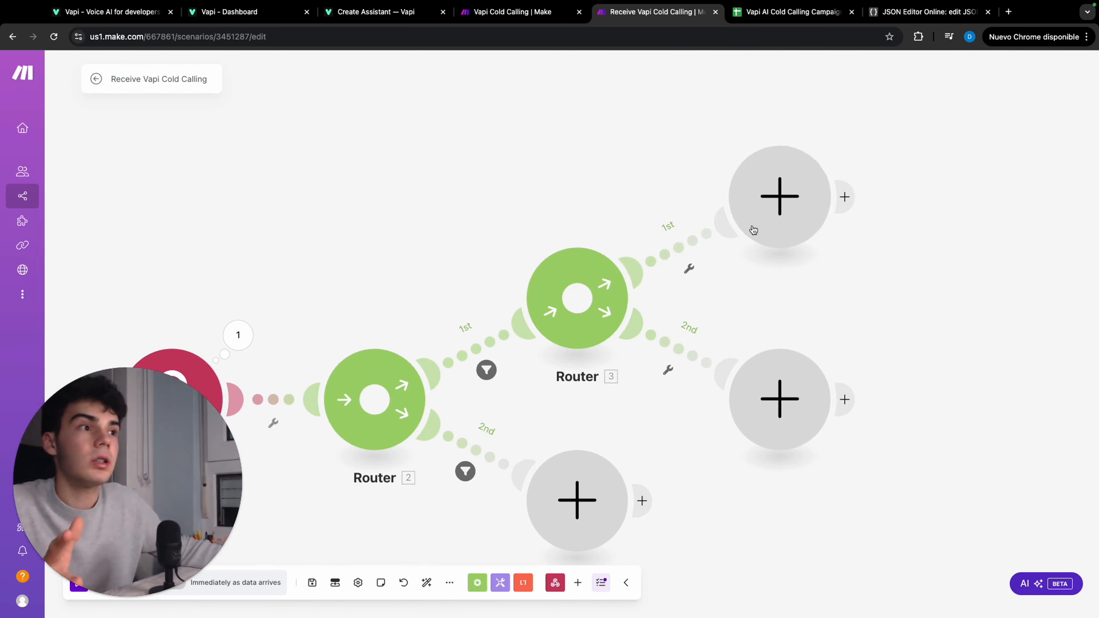
pyautogui.moveTo(761, 211); pyautogui.dragTo(453, 127)
pyautogui.moveTo(629, 180); pyautogui.dragTo(597, 210)
pyautogui.moveTo(731, 425); pyautogui.dragTo(663, 161)
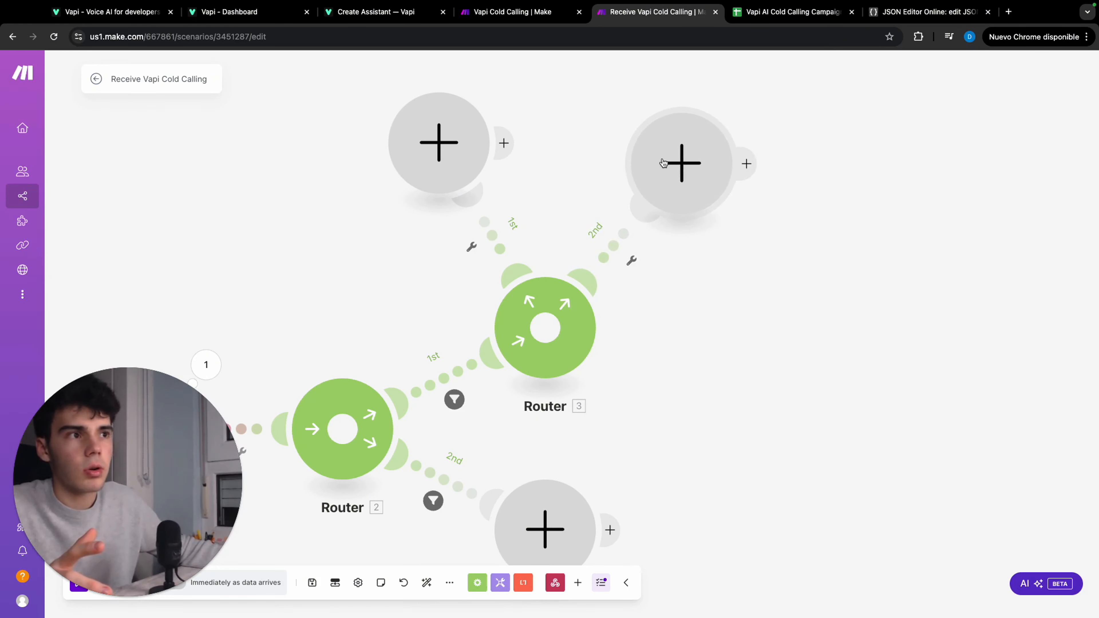
# Filter the second Router's first branch so that the toolCalls function argument Interest is equal to No
pyautogui.click(482, 229)
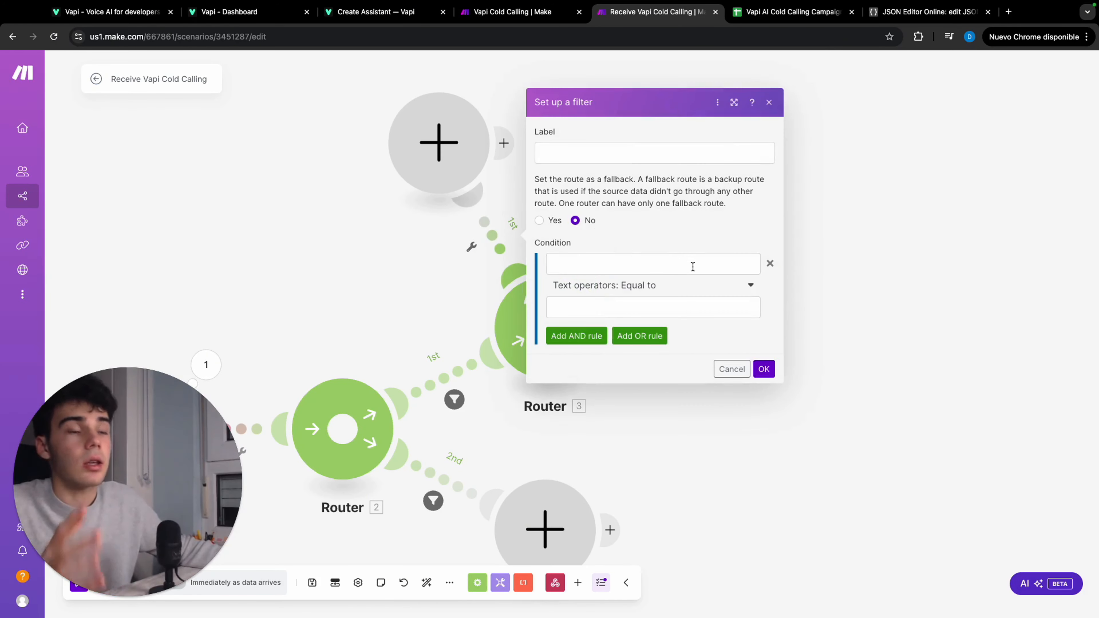
pyautogui.click(660, 262)
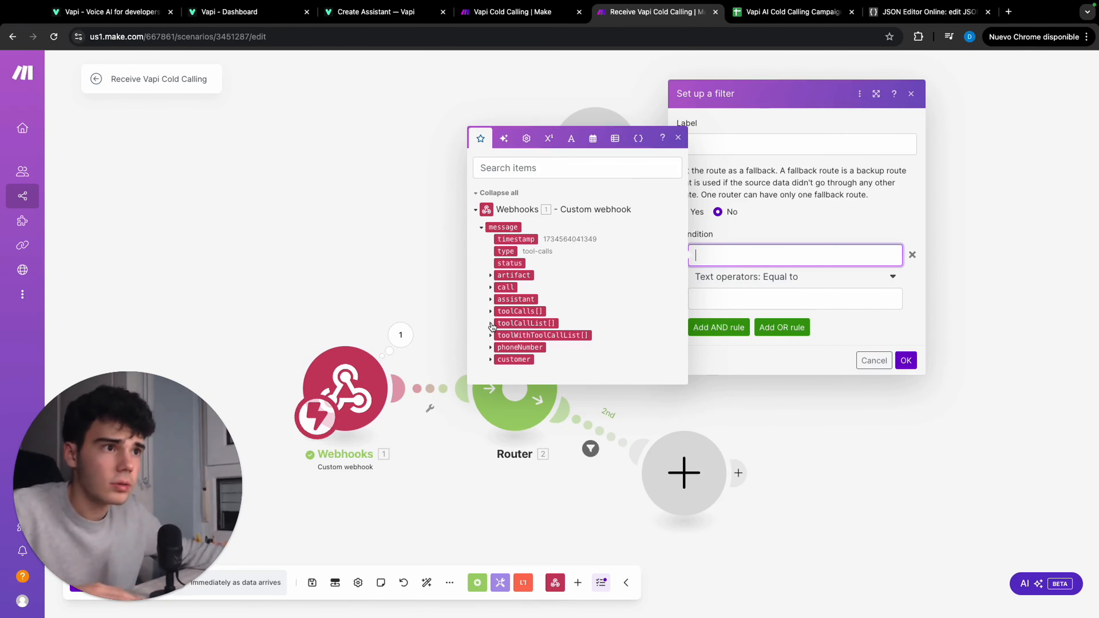
pyautogui.click(490, 313)
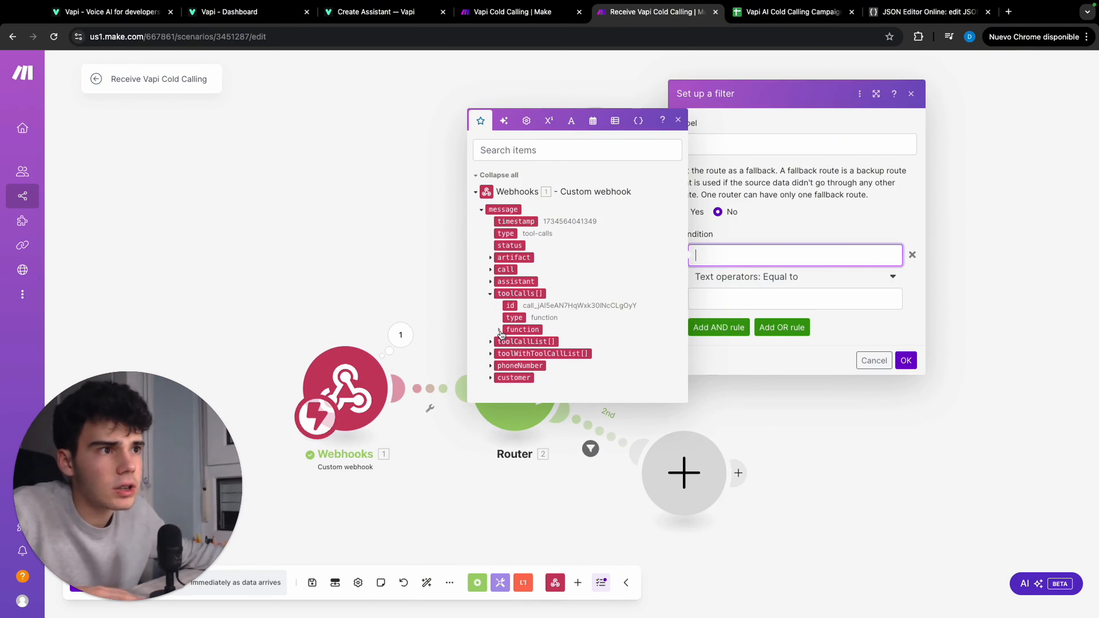
pyautogui.click(507, 343)
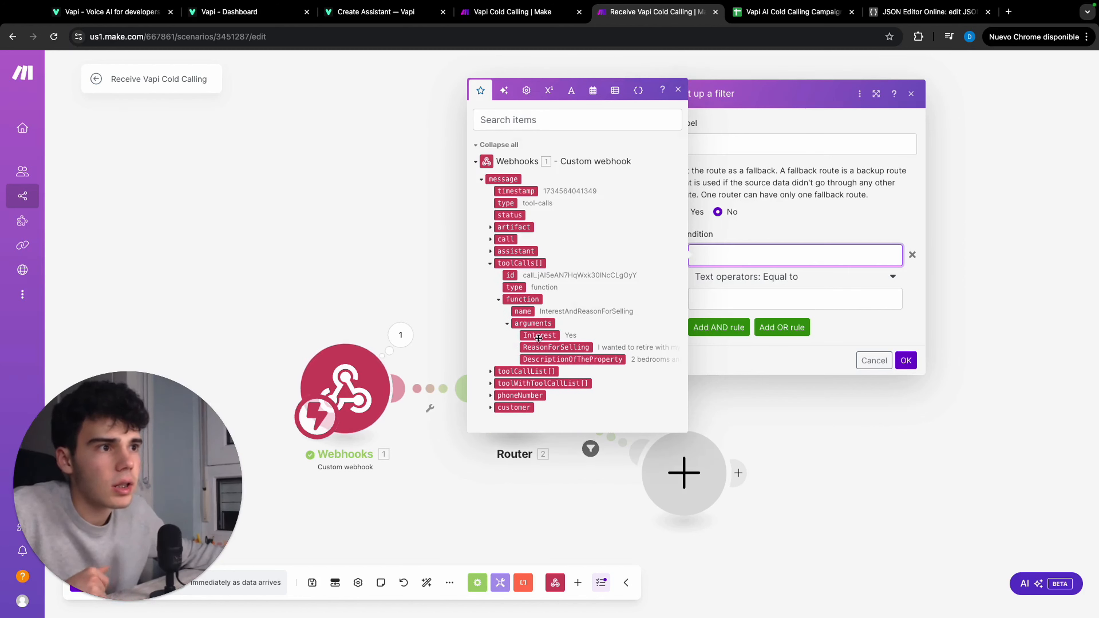
pyautogui.click(539, 336)
pyautogui.click(812, 307)
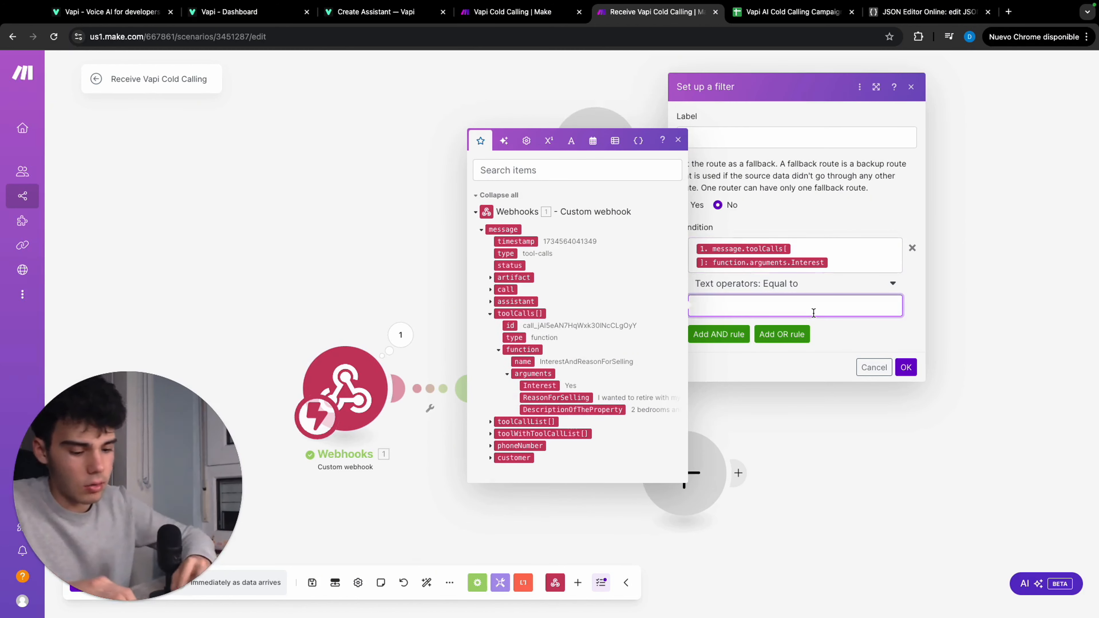
pyautogui.write('No')
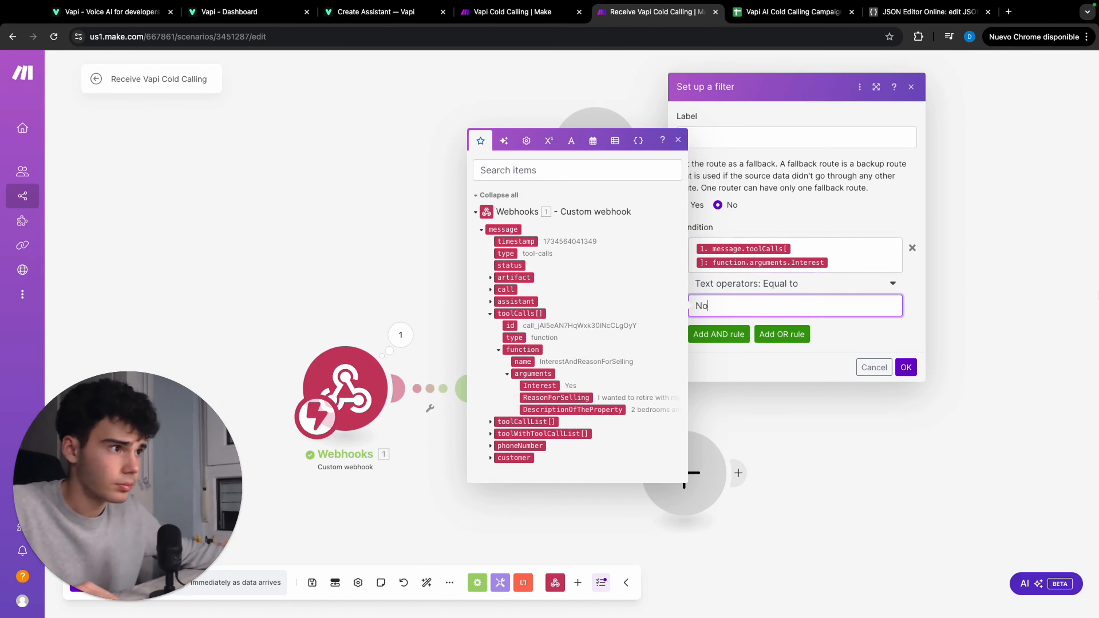
pyautogui.click(907, 367)
# Filter the second Router's other branch so that the toolCalls function argument Interest is equal to Yes
pyautogui.click(732, 235)
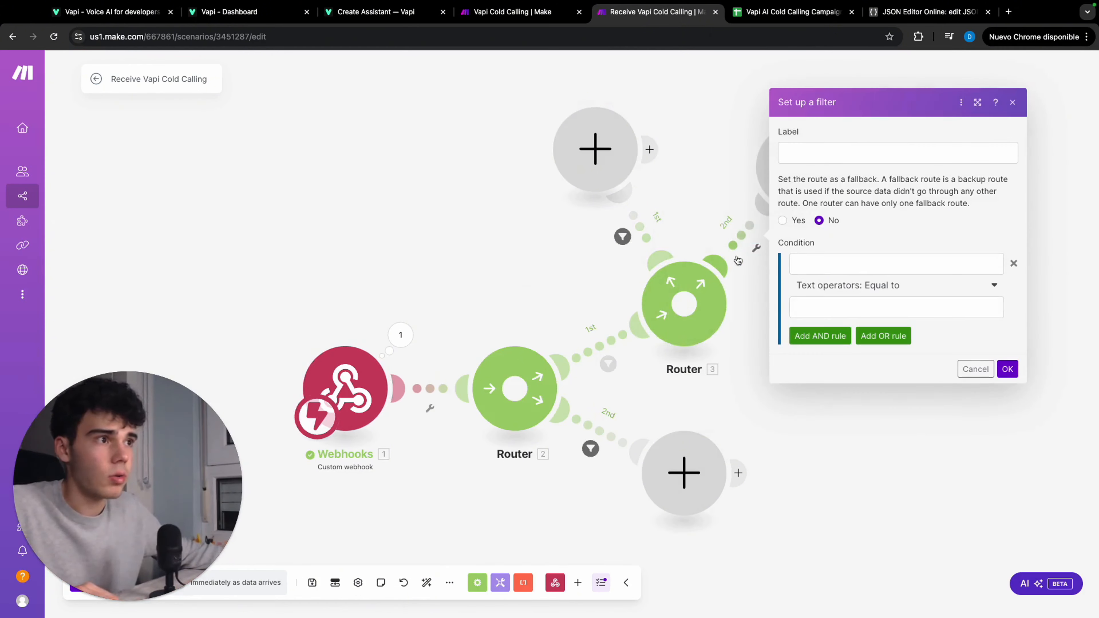
pyautogui.click(832, 264)
pyautogui.click(593, 321)
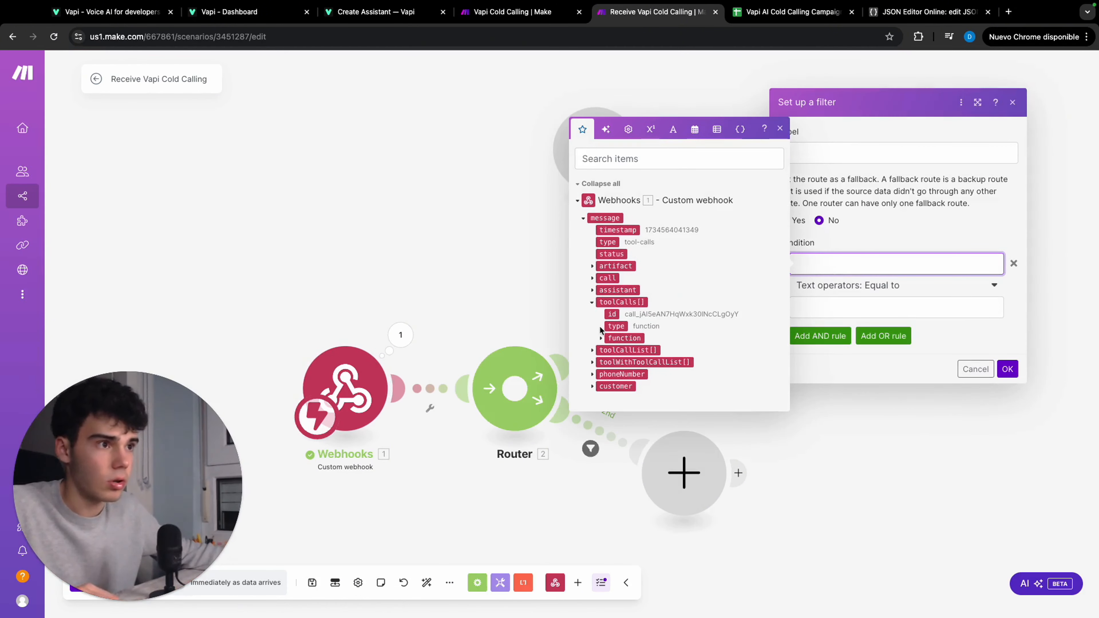
pyautogui.click(600, 338)
pyautogui.click(645, 351)
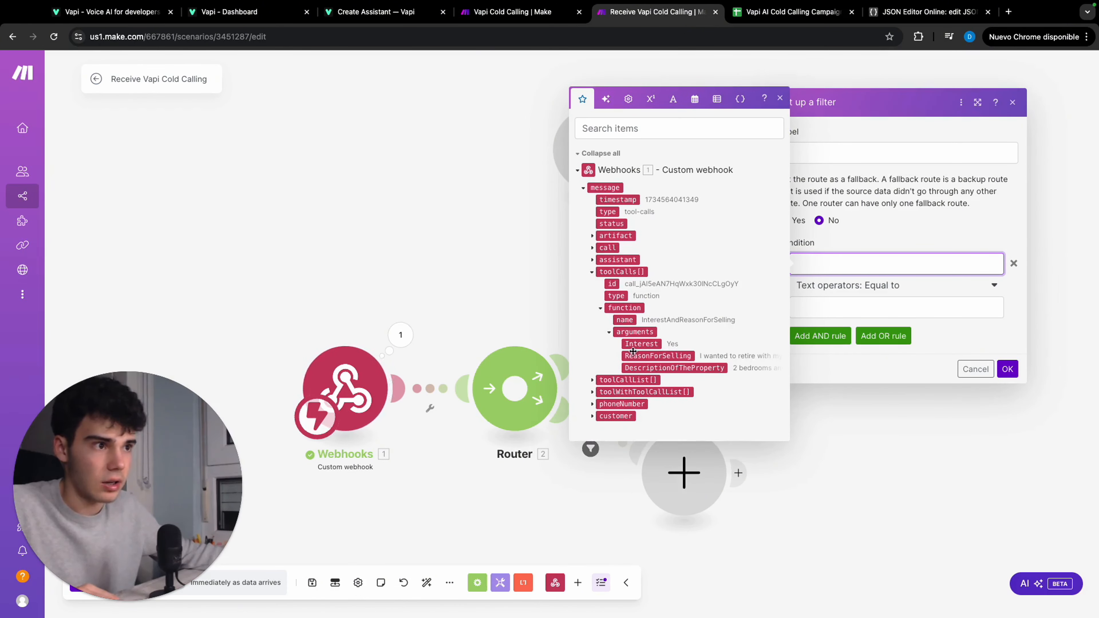
pyautogui.click(645, 347)
pyautogui.click(875, 319)
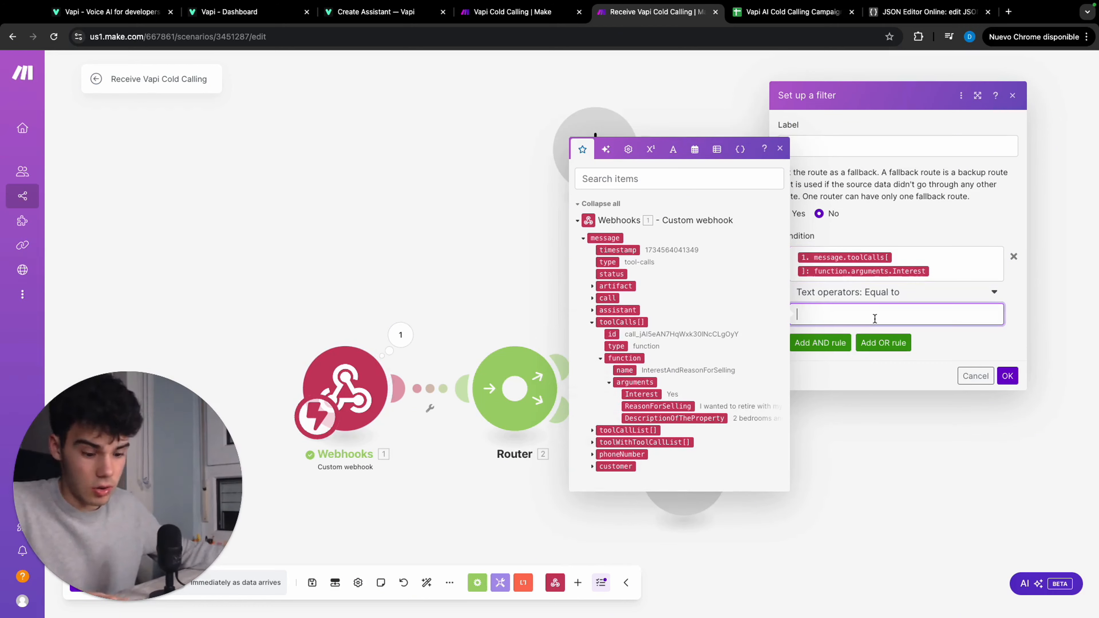
pyautogui.write('Yes')
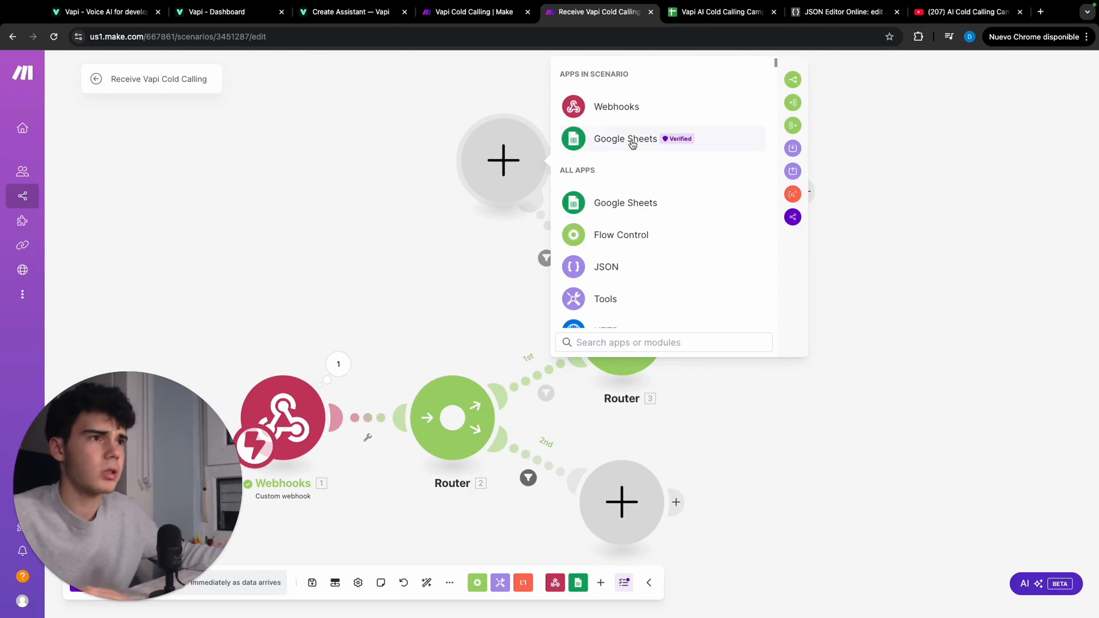
# Add a Google Sheets Search Rows module on the No branch for sheet Hoja 1 of Vapi AI Cold Calling Campaigns
pyautogui.click(628, 139)
pyautogui.scroll(-3, 649, 230)
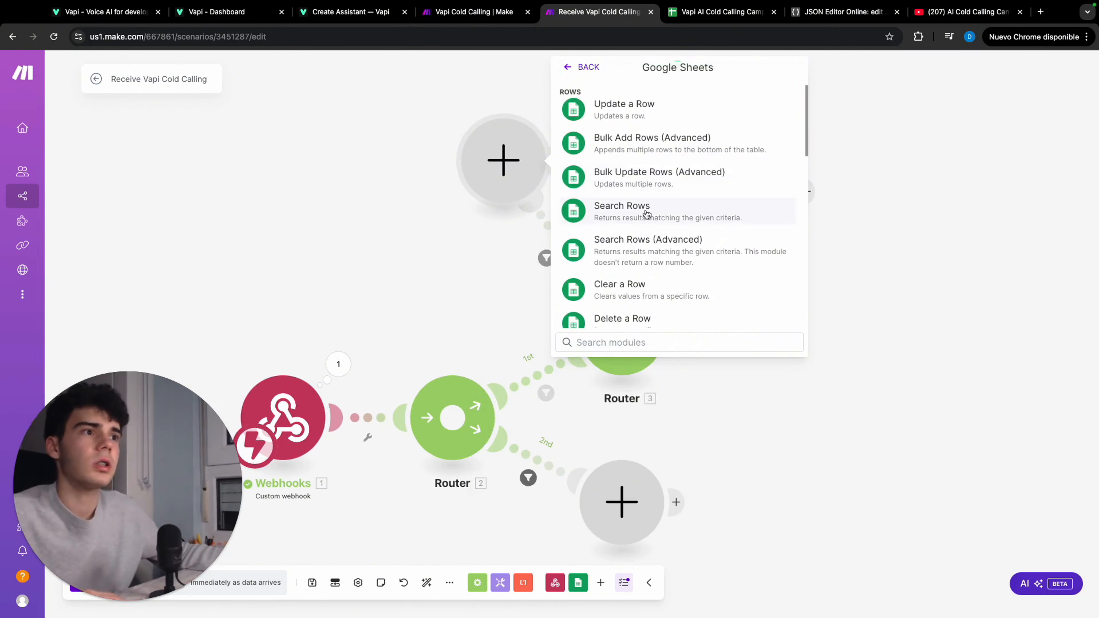
pyautogui.click(645, 214)
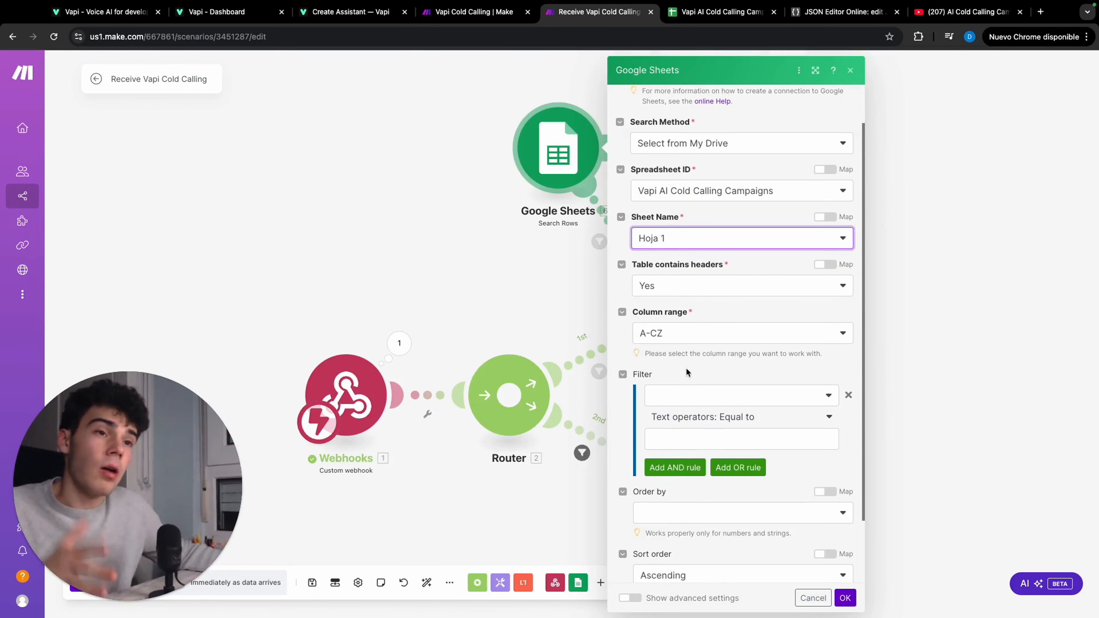
# Filter the Search Rows module by phone_number (A) equal to the webhook's customer number and confirm its settings
pyautogui.click(715, 401)
pyautogui.click(710, 418)
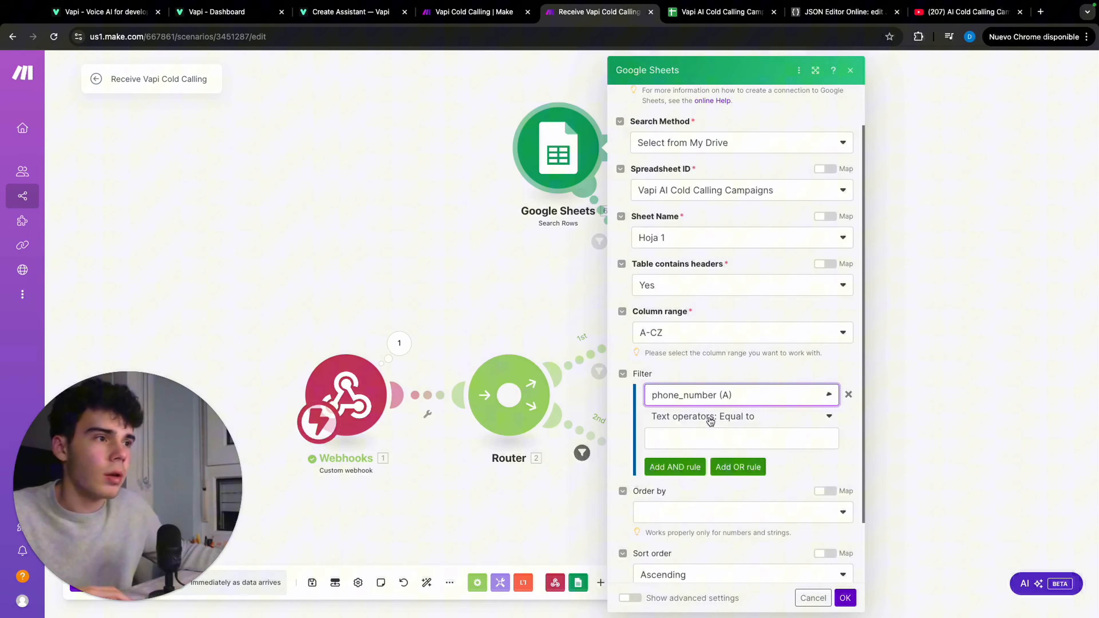
pyautogui.click(721, 437)
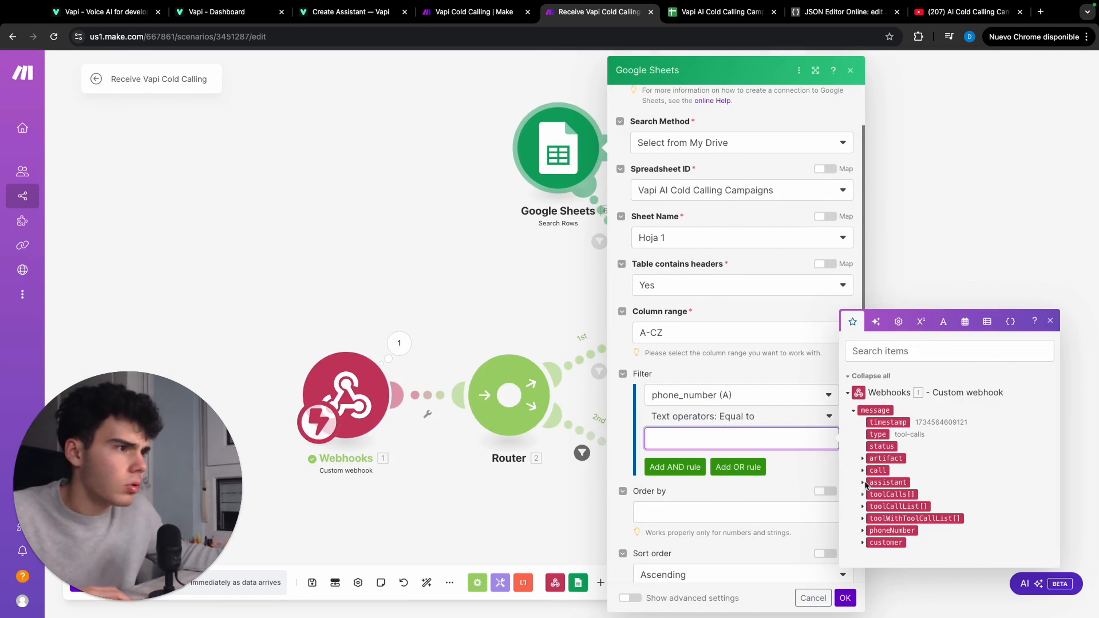
pyautogui.click(862, 544)
pyautogui.click(889, 555)
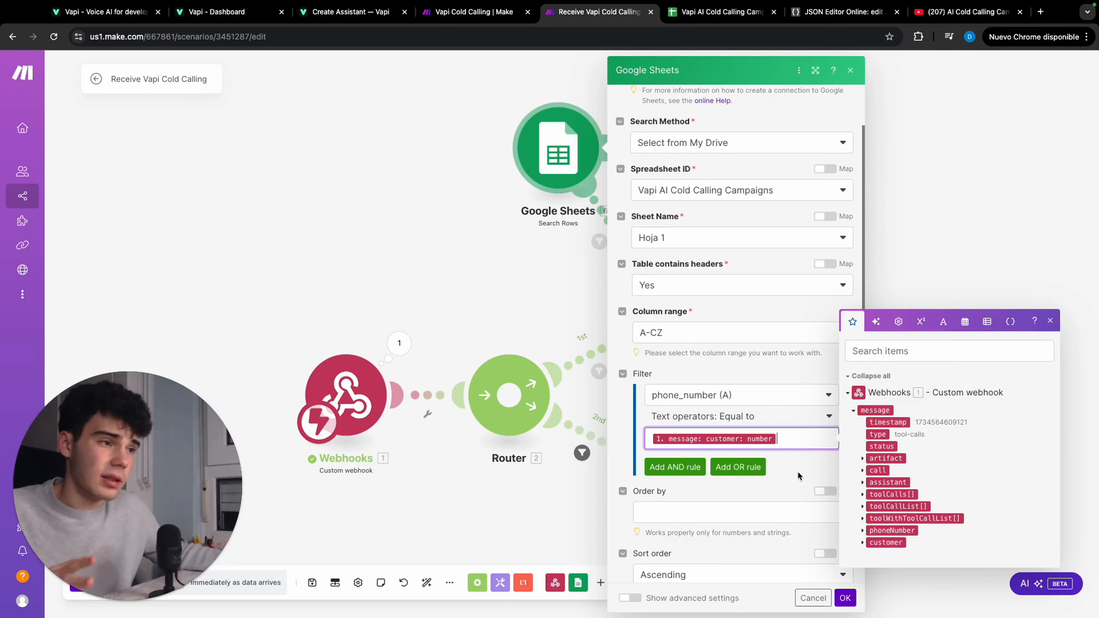
pyautogui.click(808, 486)
pyautogui.scroll(-2, 808, 493)
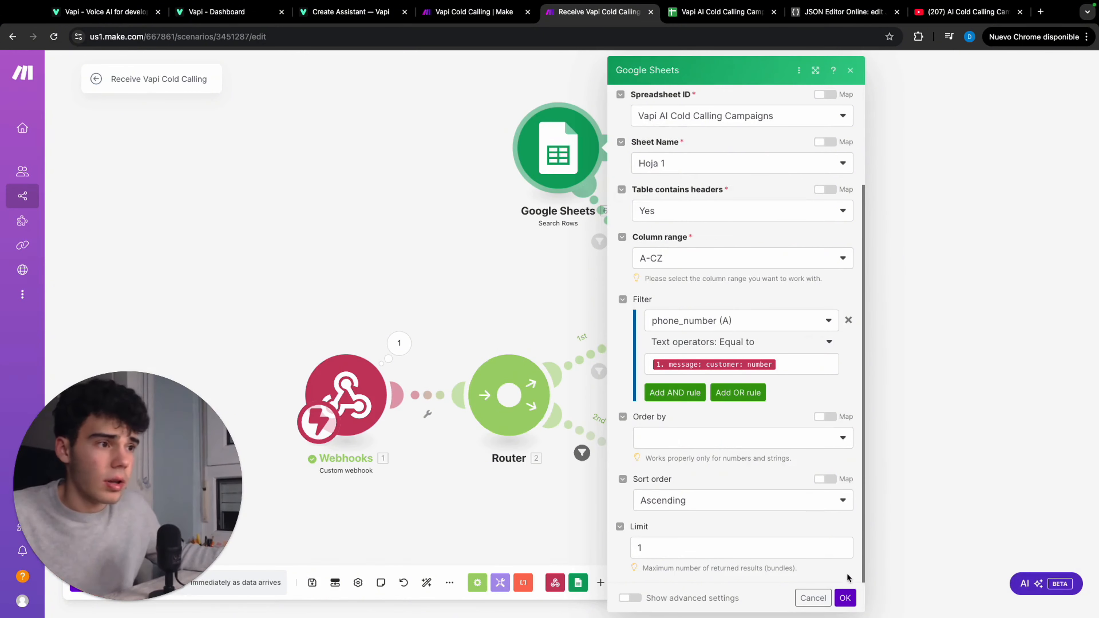
pyautogui.click(845, 598)
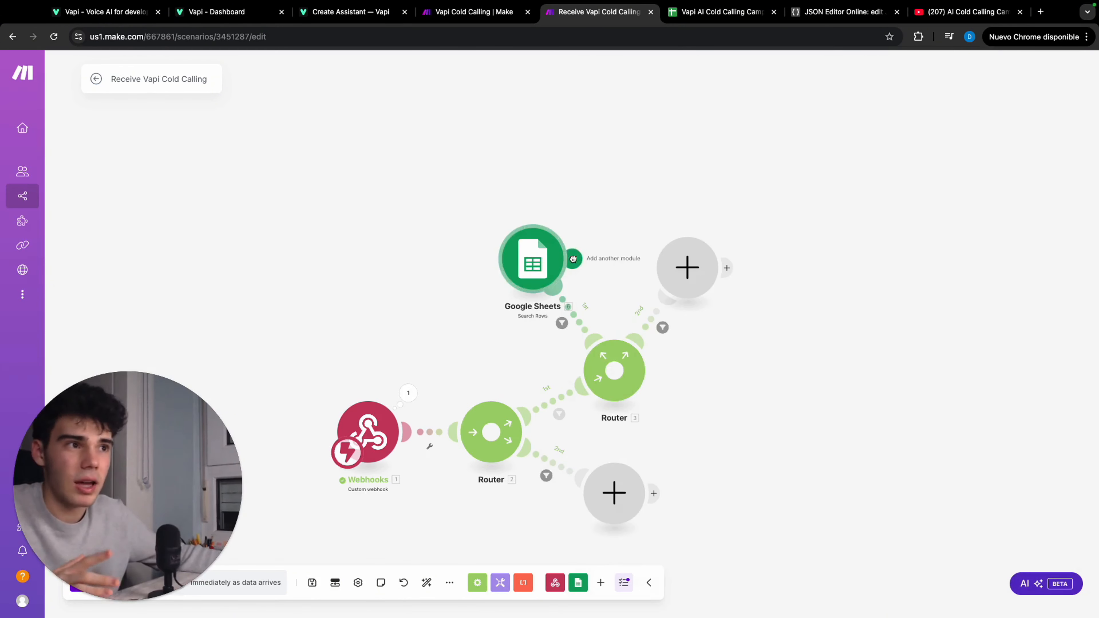
# Add a Google Sheets Update a Row module after the No branch's Search Rows, mapping Row number to that search's Row number
pyautogui.click(660, 259)
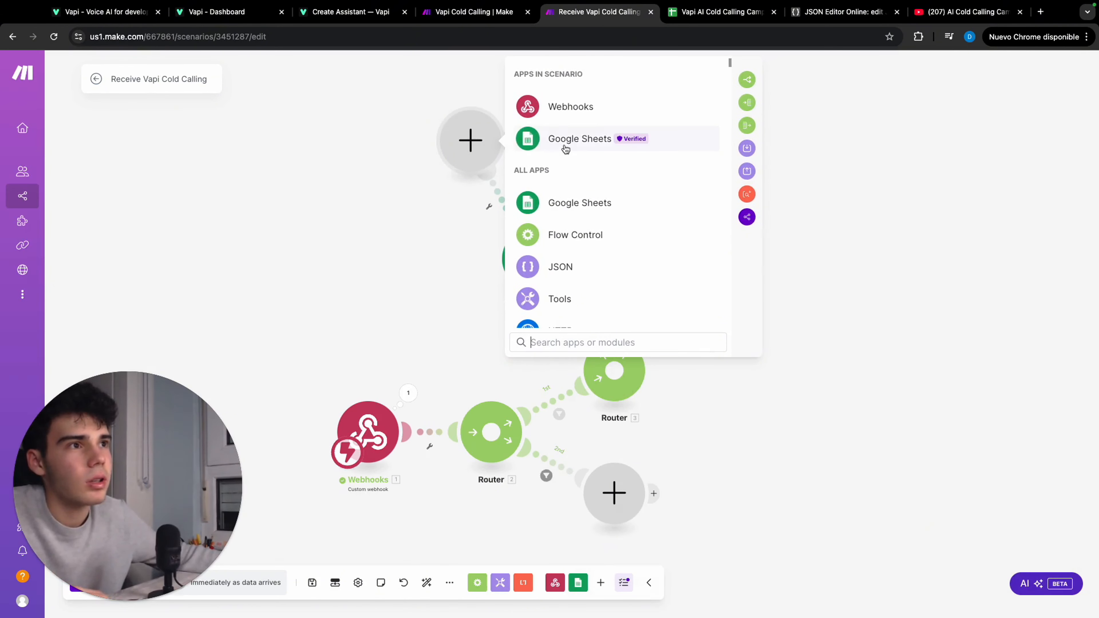
pyautogui.click(562, 142)
pyautogui.click(599, 203)
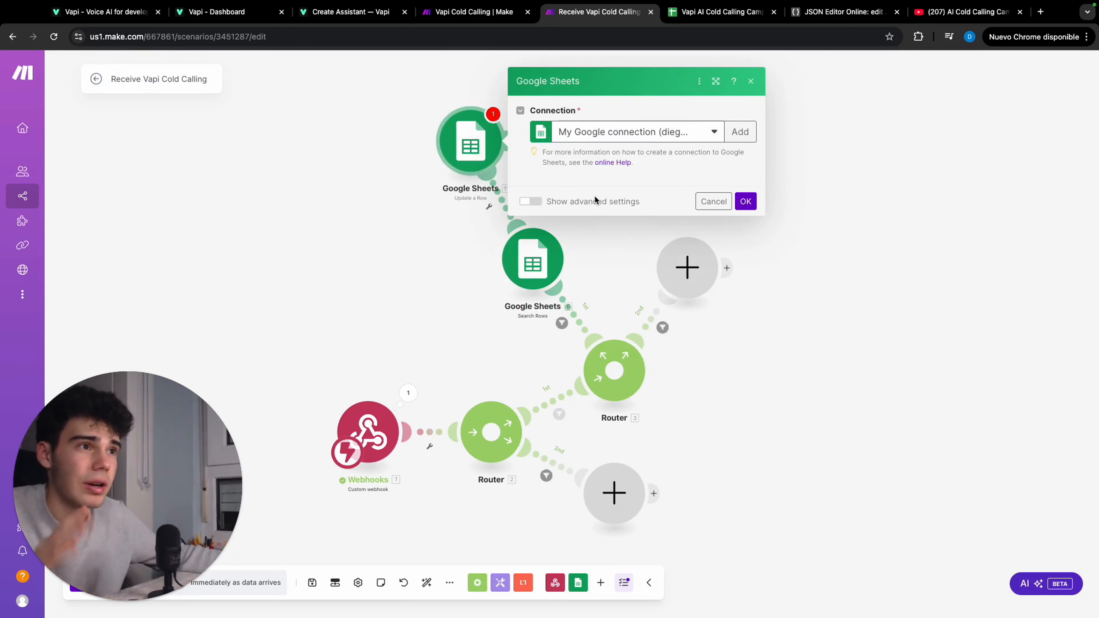
pyautogui.click(603, 291)
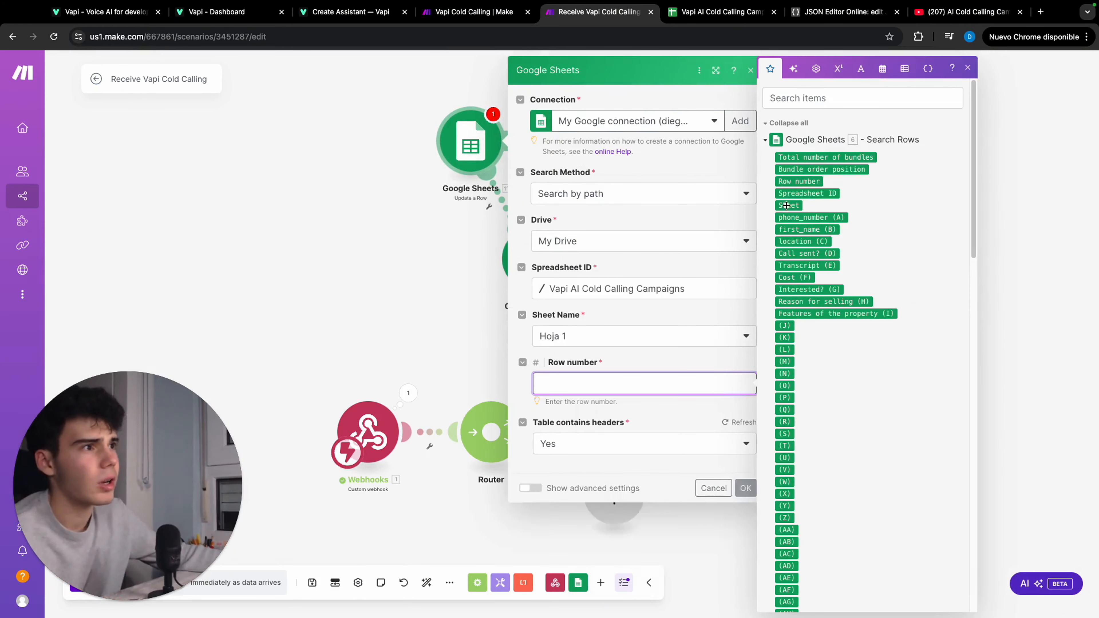
pyautogui.click(801, 183)
# Set Interested? (G) to No in the No branch's Update a Row module and confirm its settings
pyautogui.scroll(-5, 648, 329)
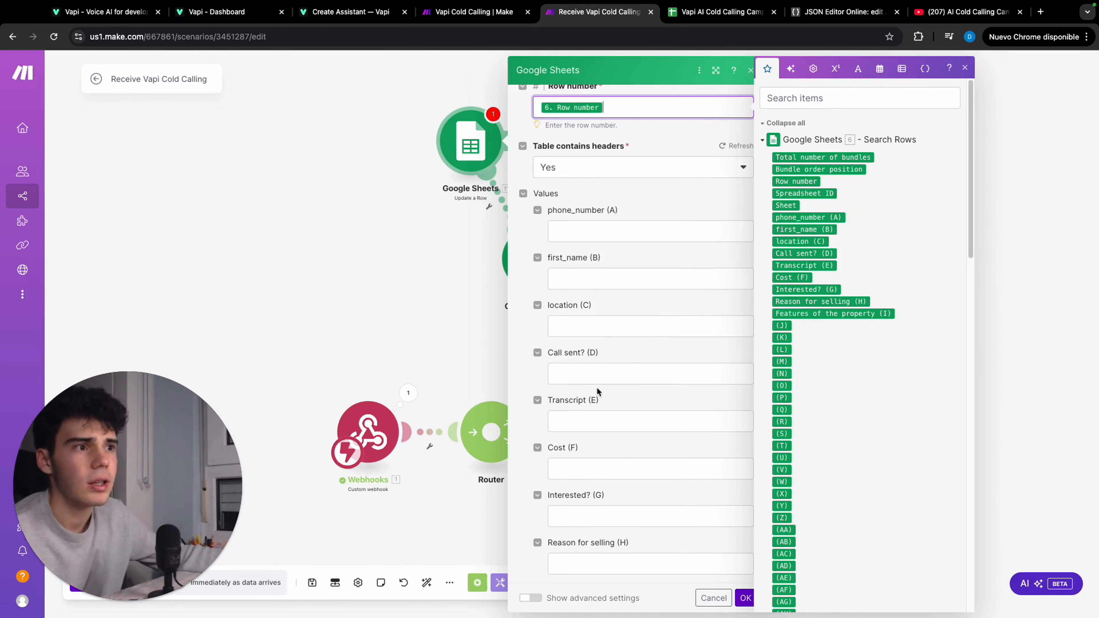
pyautogui.click(618, 491)
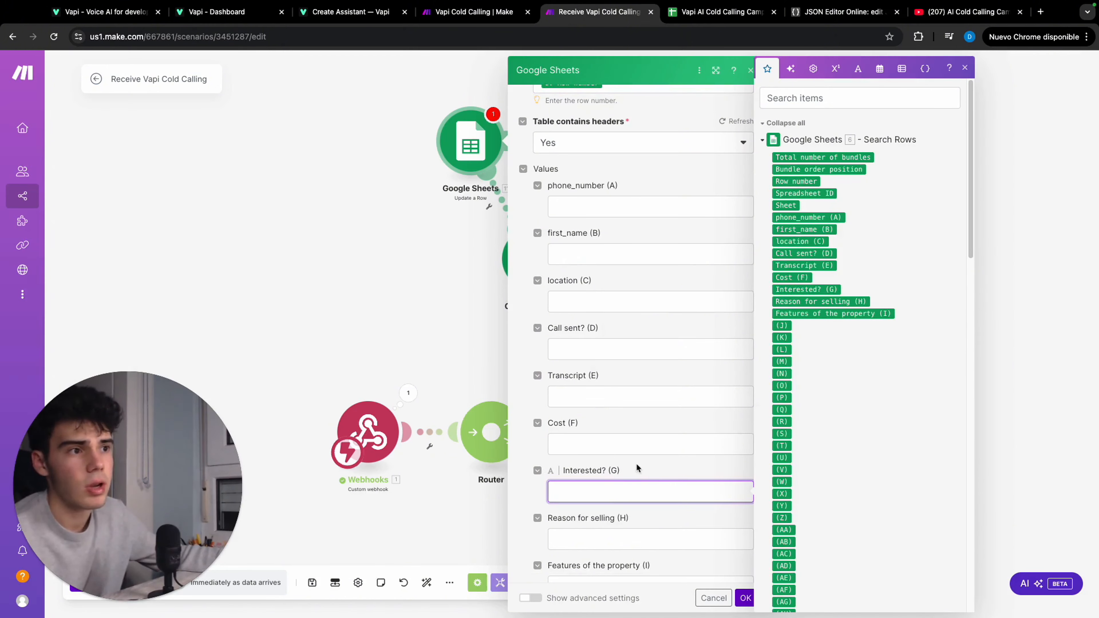
pyautogui.scroll(-10, 824, 397)
pyautogui.scroll(-10, 825, 397)
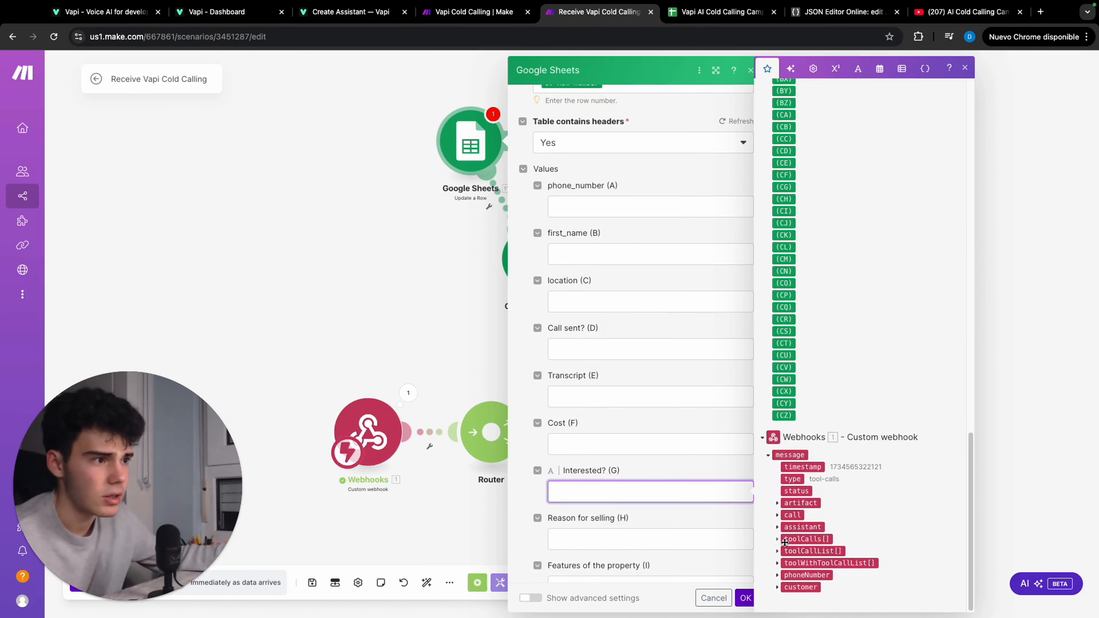
pyautogui.write('Np')
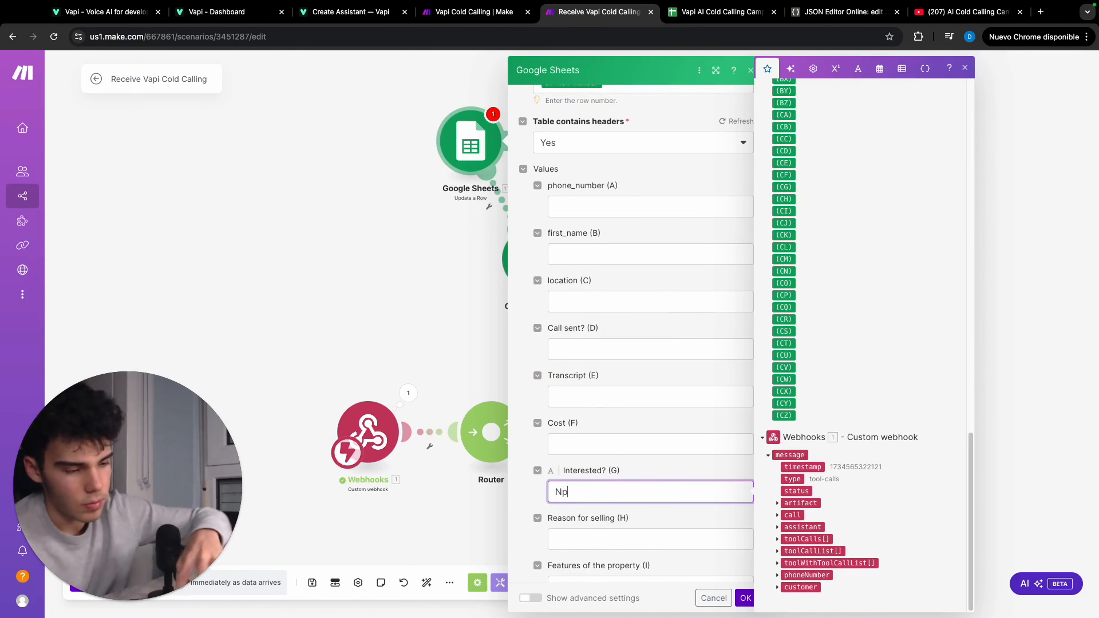
pyautogui.write('o')
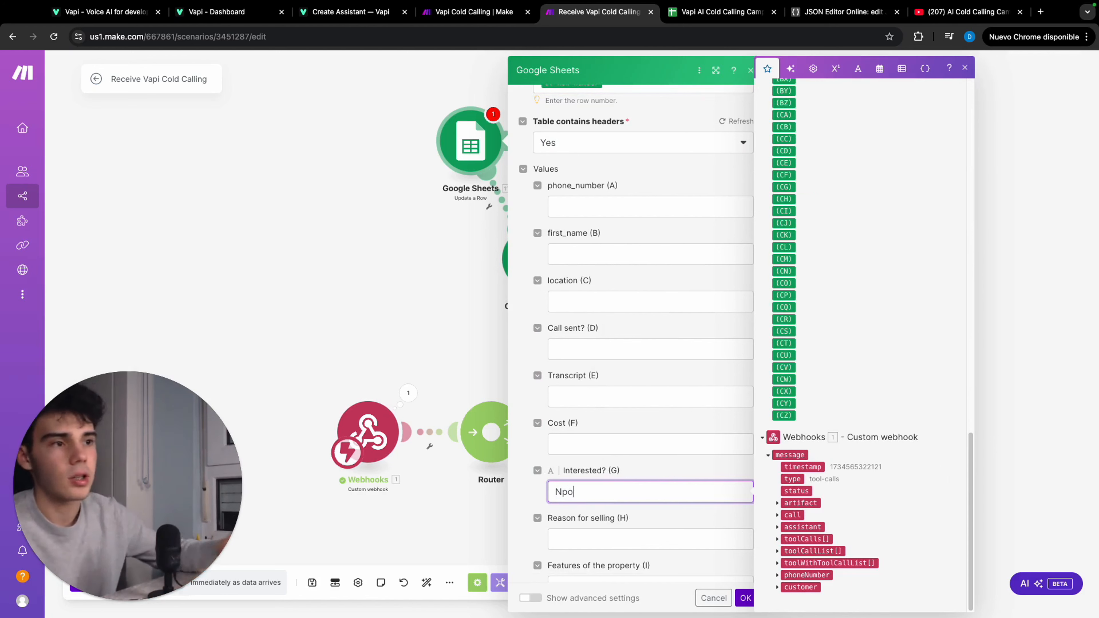
pyautogui.press('BackSpace')
pyautogui.press('BackSpace')
pyautogui.write('o')
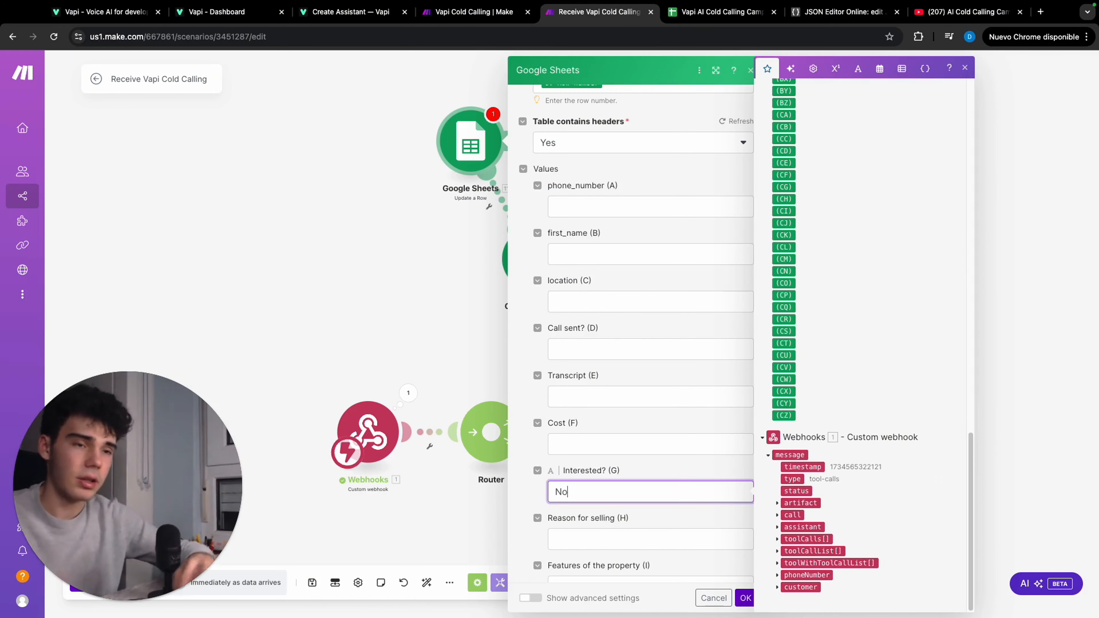
pyautogui.click(745, 597)
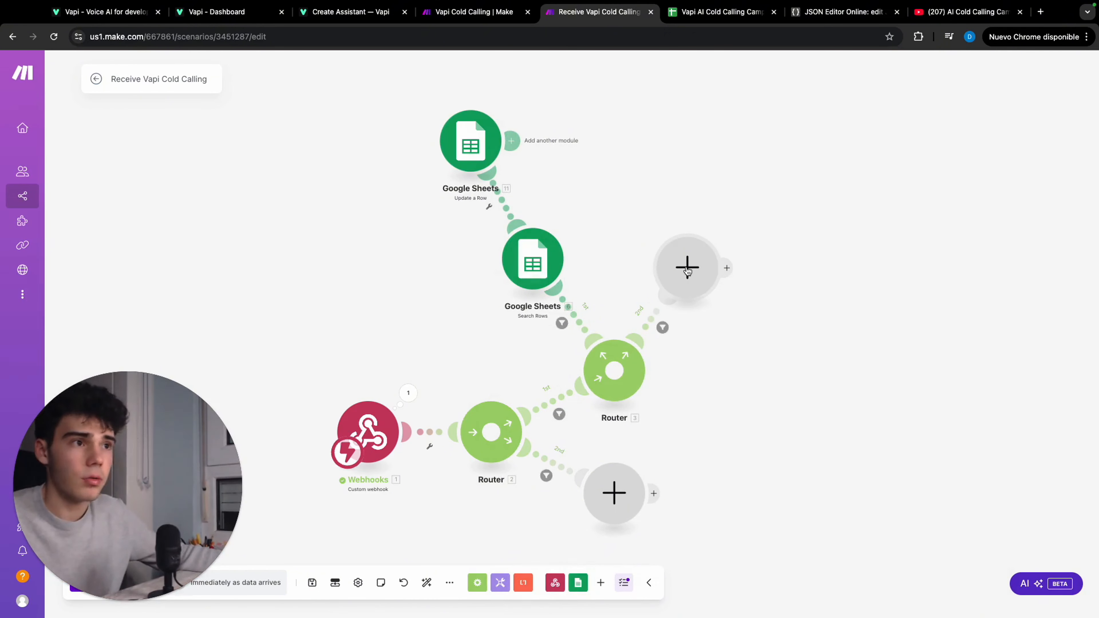
# Clone the Search Rows module onto the second Router's Yes branch, replacing the empty module there
pyautogui.rightClick(548, 262)
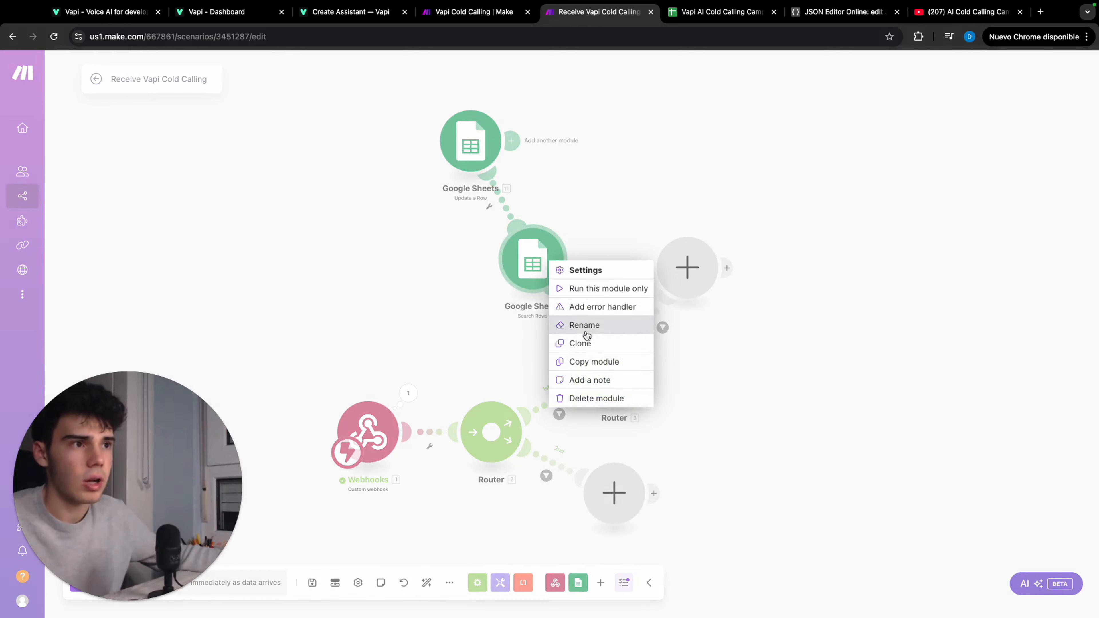
pyautogui.click(589, 344)
pyautogui.moveTo(569, 294)
pyautogui.mouseDown()
pyautogui.moveTo(815, 204)
pyautogui.moveTo(816, 216)
pyautogui.mouseUp()
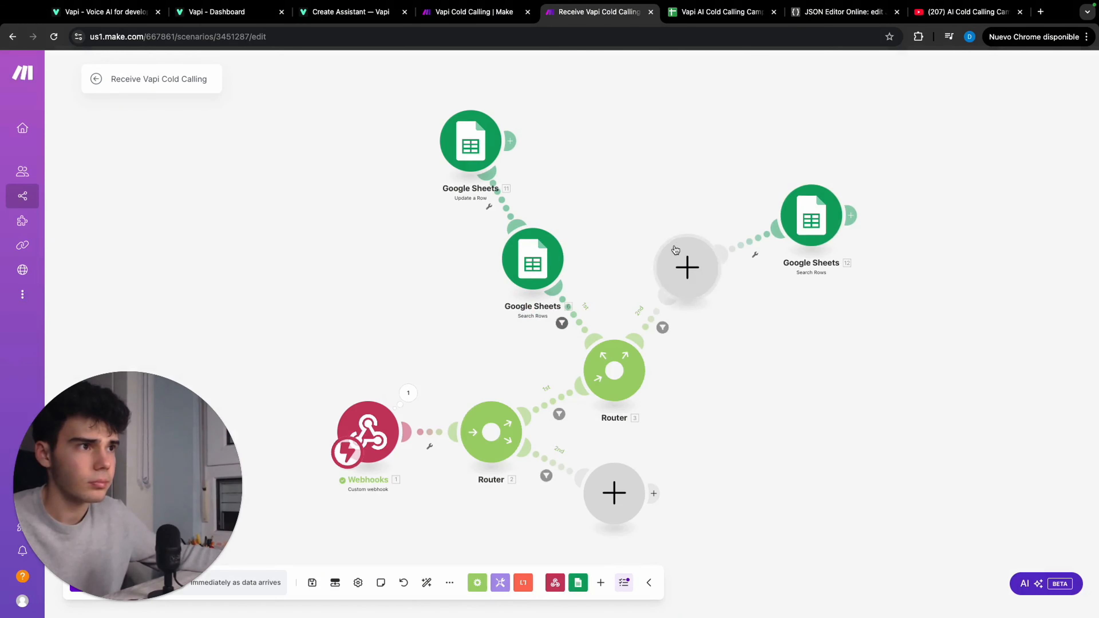
pyautogui.rightClick(681, 255)
pyautogui.click(715, 284)
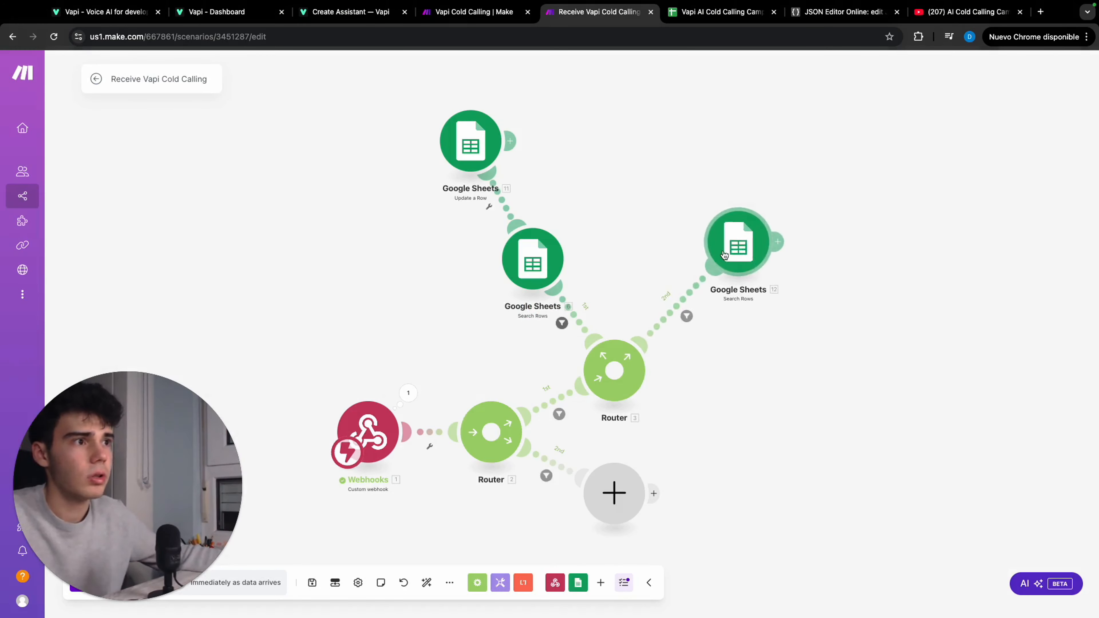
# Clone the Update a Row module and attach the copy after the Yes branch's Search Rows module
pyautogui.rightClick(487, 145)
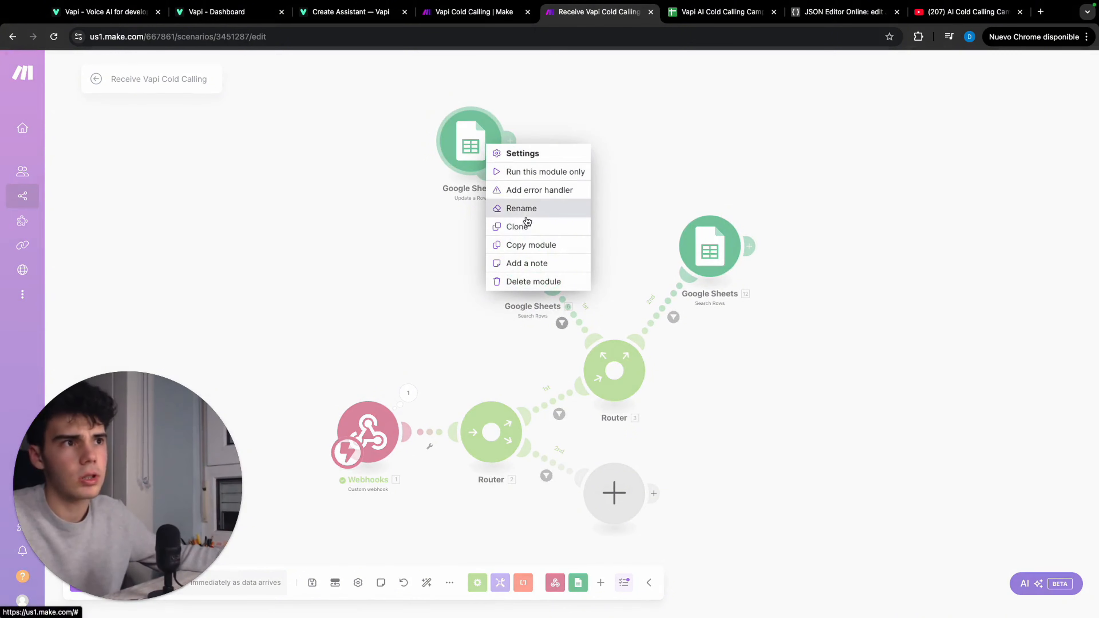
pyautogui.click(521, 226)
pyautogui.moveTo(527, 212)
pyautogui.mouseDown()
pyautogui.moveTo(524, 173)
pyautogui.moveTo(859, 154)
pyautogui.moveTo(820, 159)
pyautogui.mouseUp()
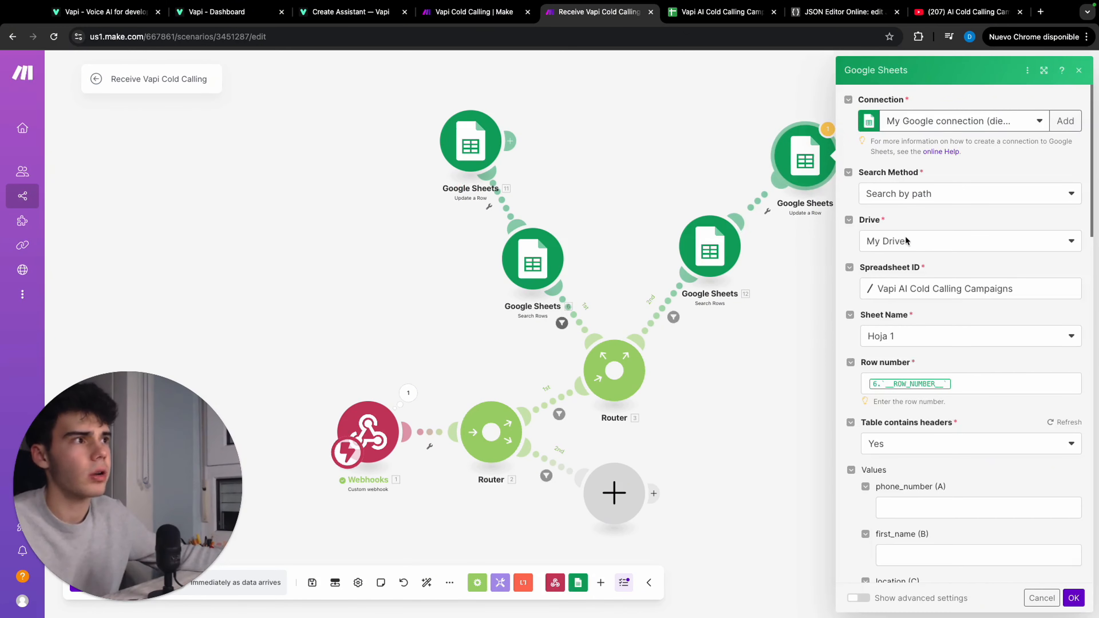
# Remap Row number in the cloned Update a Row module to the Row number from the Yes branch's Search Rows
pyautogui.scroll(-2, 932, 346)
pyautogui.click(974, 328)
pyautogui.press('BackSpace')
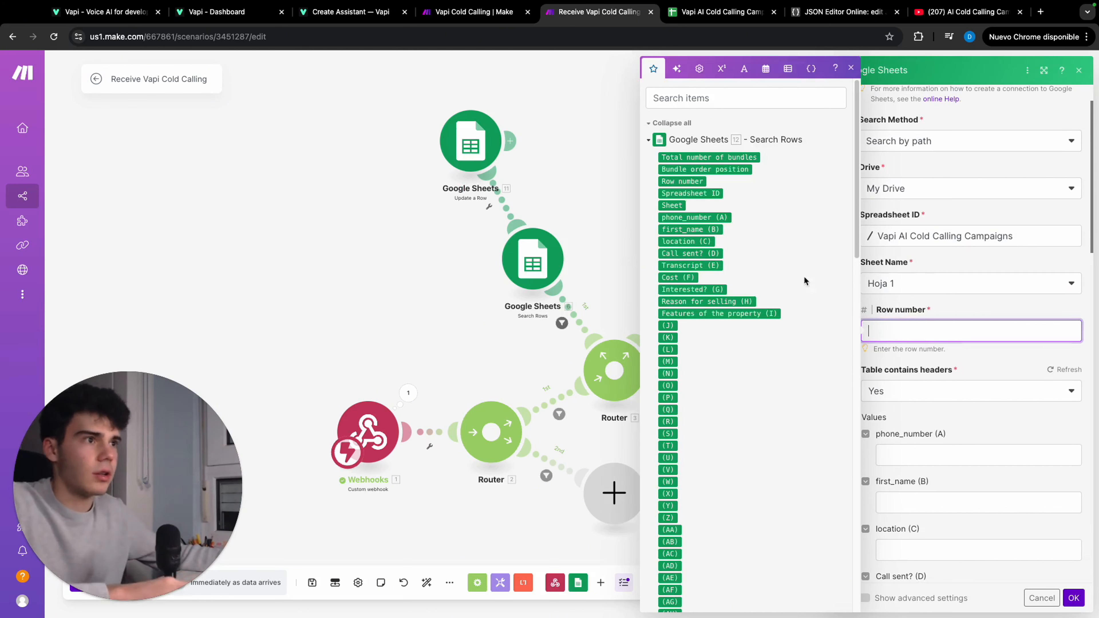
pyautogui.click(678, 184)
# Set Interested? (G) to Yes in the Yes branch's Update a Row module
pyautogui.scroll(-6, 997, 367)
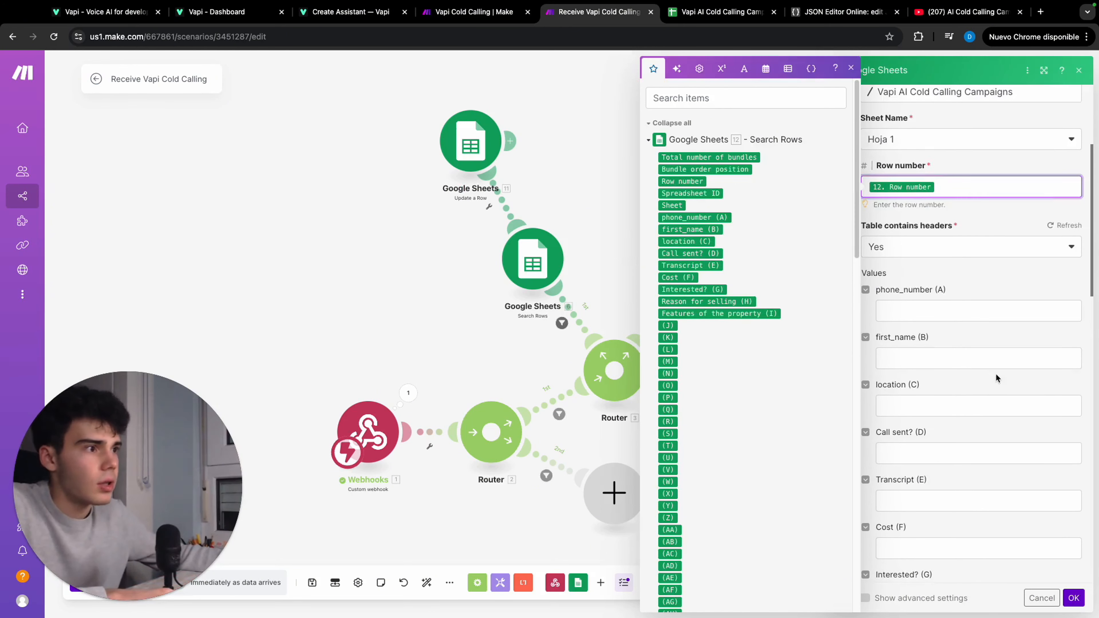
pyautogui.click(927, 476)
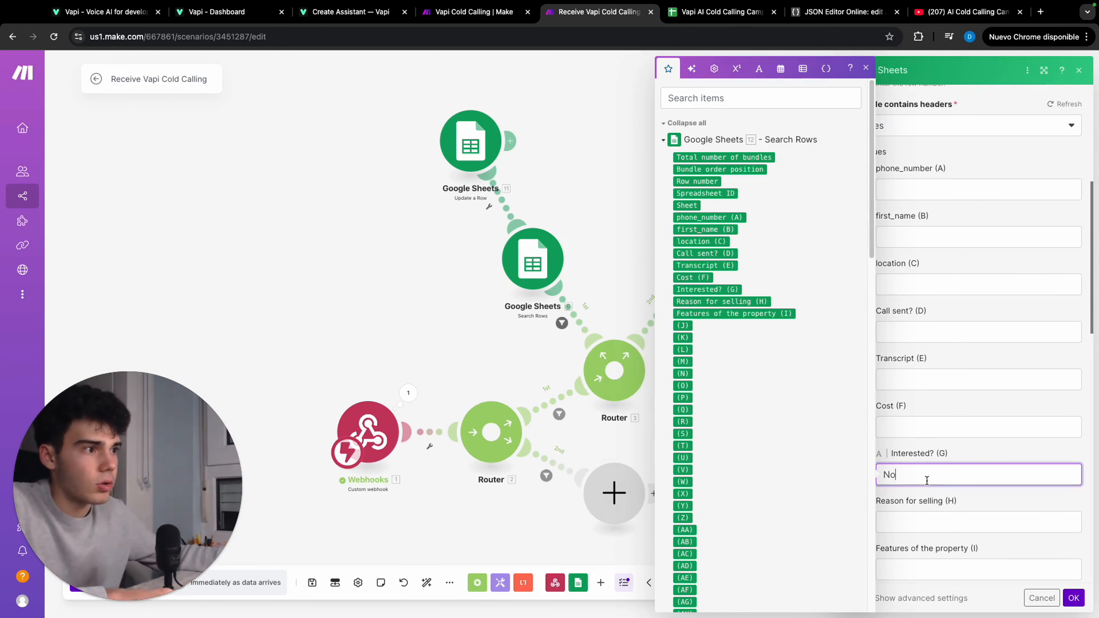
pyautogui.press('BackSpace')
pyautogui.press('BackSpace')
pyautogui.write('Yes')
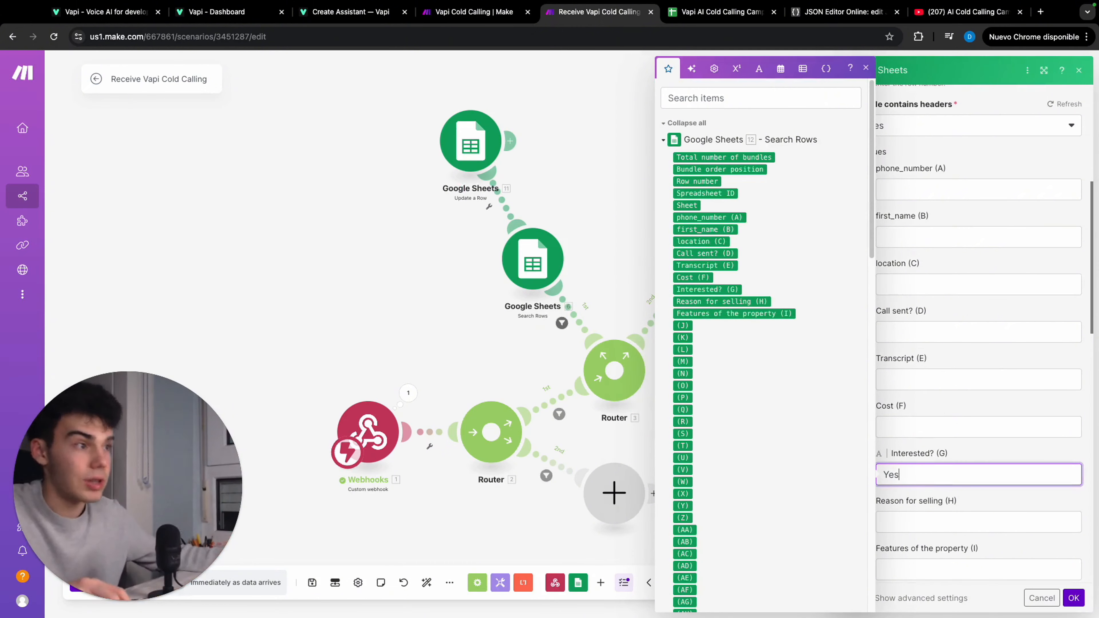
# Map Reason for selling (H) to the webhook's toolCalls function argument ReasonForSelling
pyautogui.press('Tab')
pyautogui.scroll(-12, 767, 417)
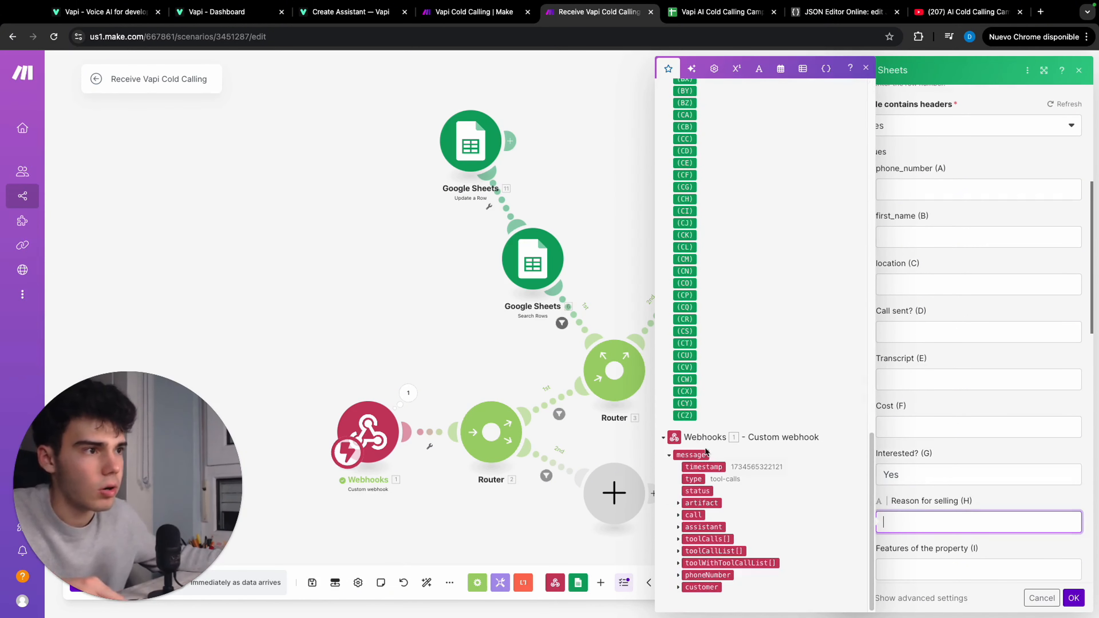
pyautogui.click(678, 539)
pyautogui.click(686, 576)
pyautogui.scroll(-2, 709, 561)
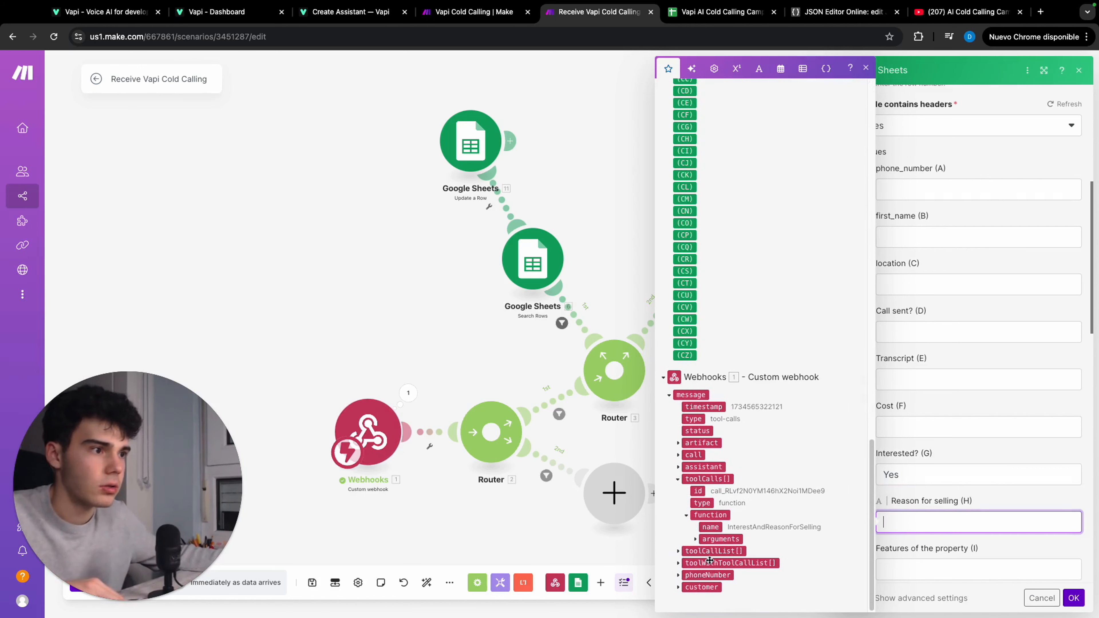
pyautogui.click(695, 548)
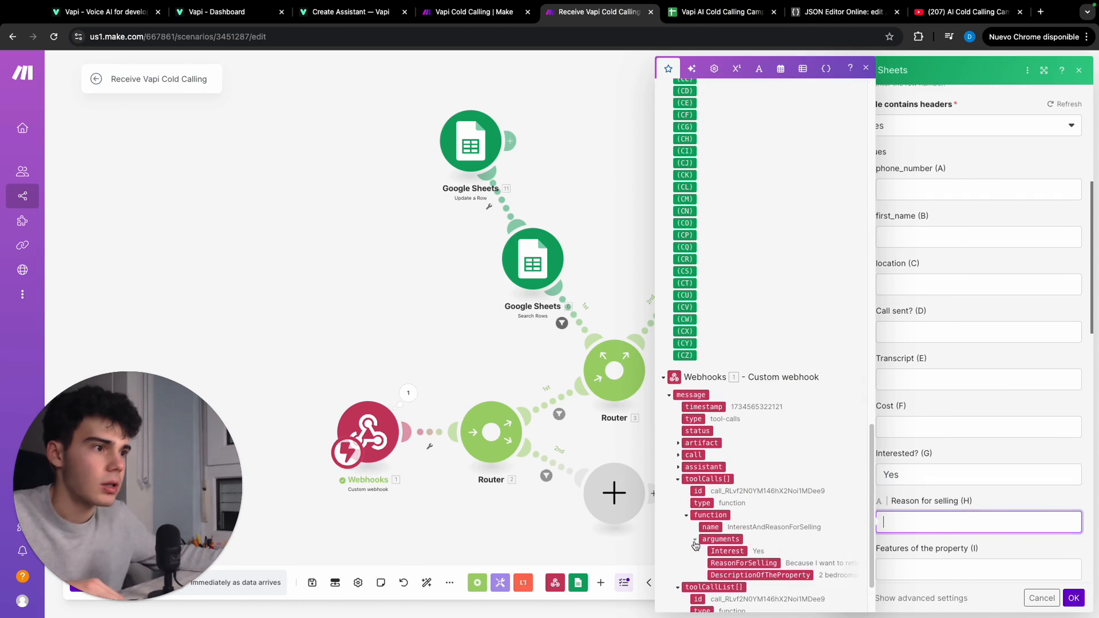
pyautogui.click(695, 540)
pyautogui.scroll(-1, 744, 532)
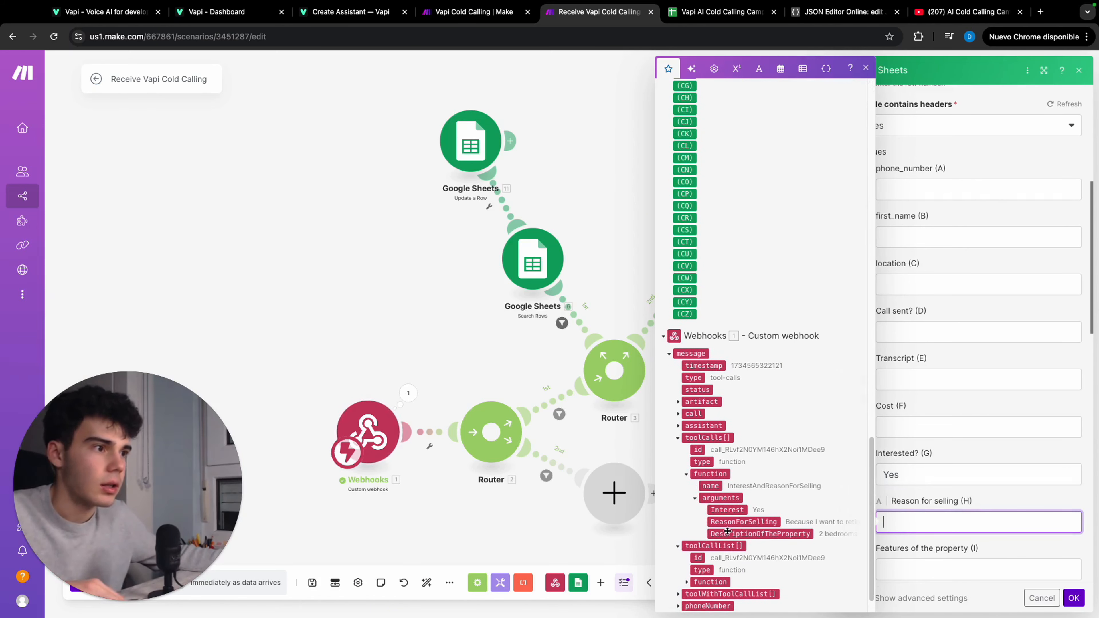
pyautogui.click(750, 524)
# Map Features of the property (I) to the toolCalls function argument DescriptionOfTheProperty and confirm the module's settings
pyautogui.scroll(-1, 923, 574)
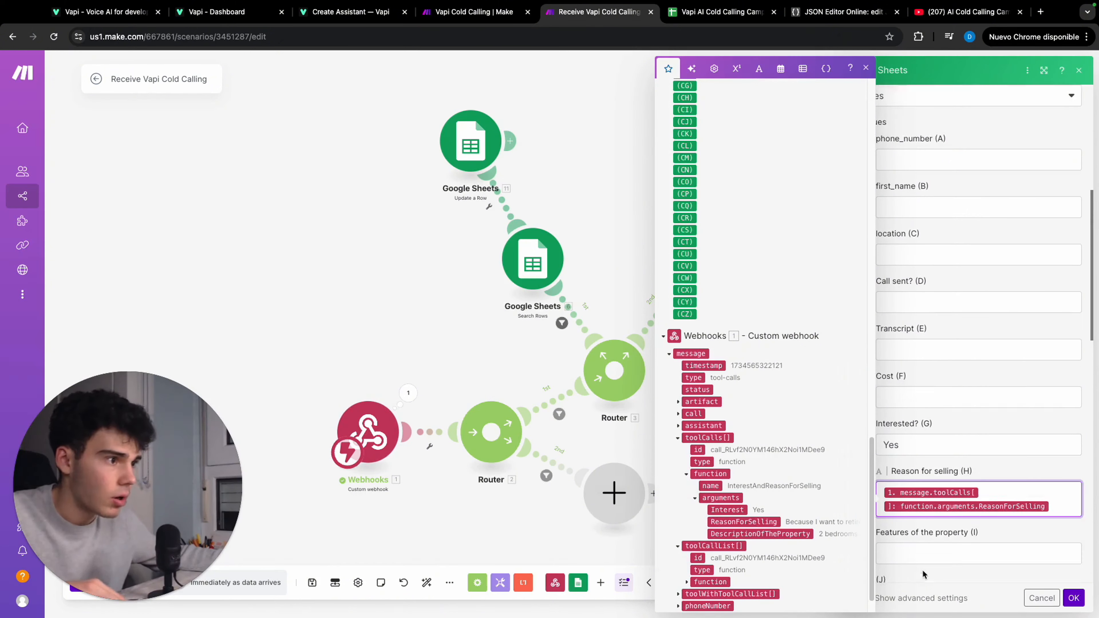
pyautogui.scroll(-1, 923, 575)
pyautogui.click(914, 531)
pyautogui.click(760, 533)
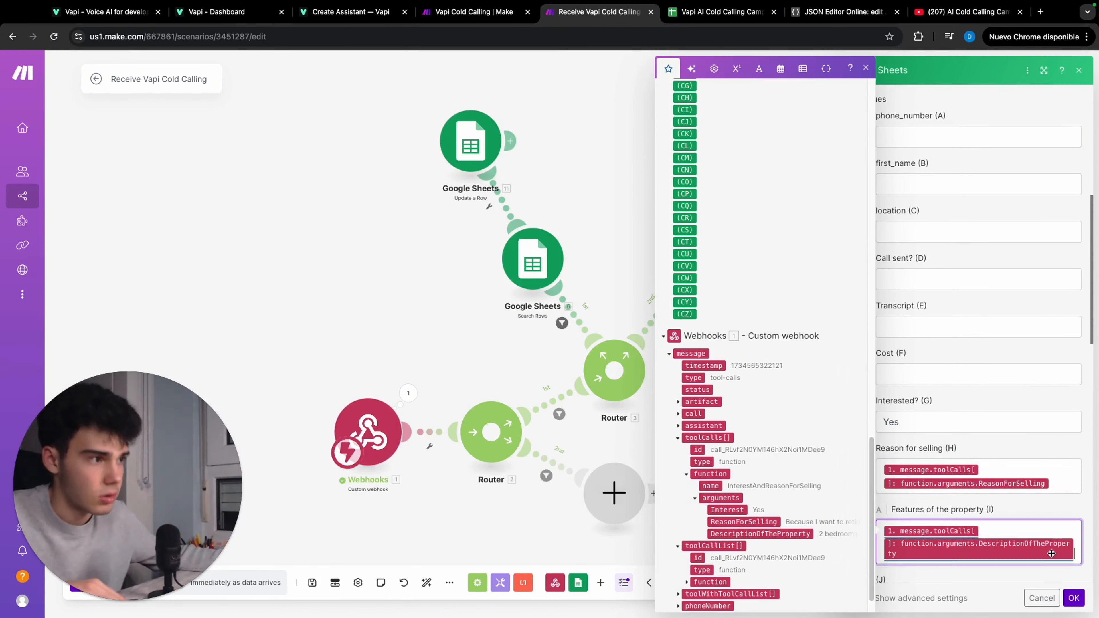
pyautogui.click(1074, 598)
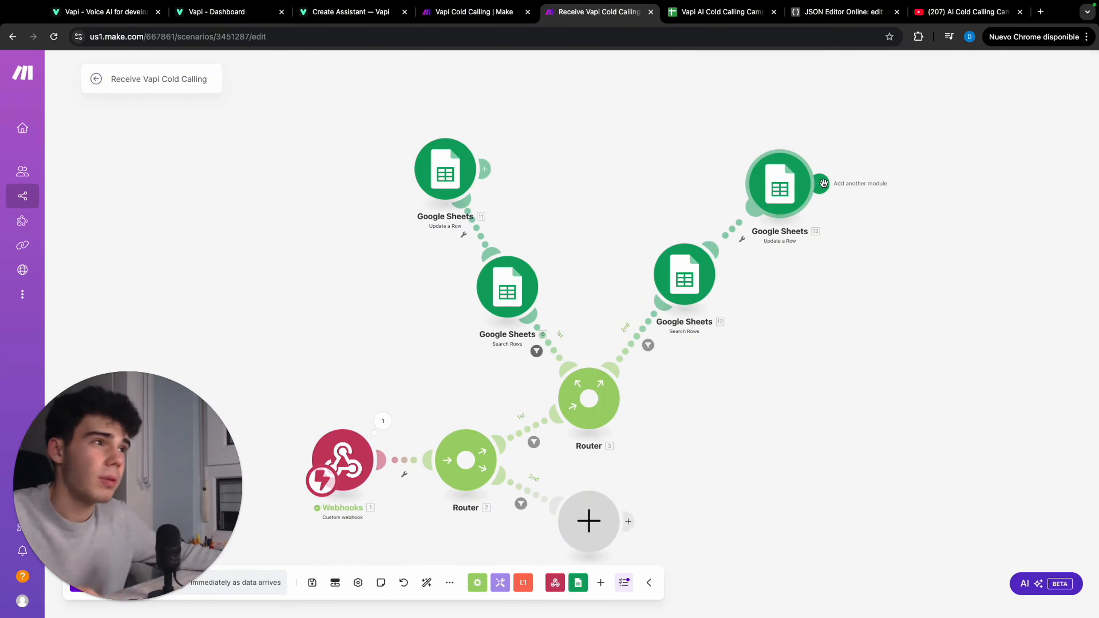
# Add a Twilio Create a Message module after the Yes branch's Update a Row module
pyautogui.click(820, 183)
pyautogui.scroll(-5, 905, 174)
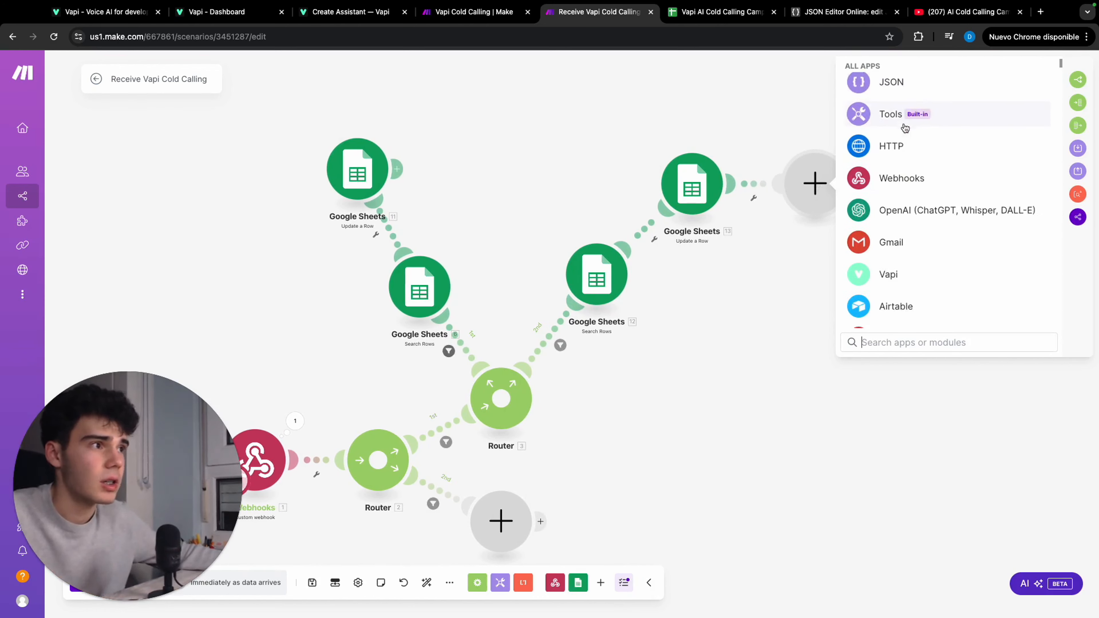
pyautogui.click(900, 285)
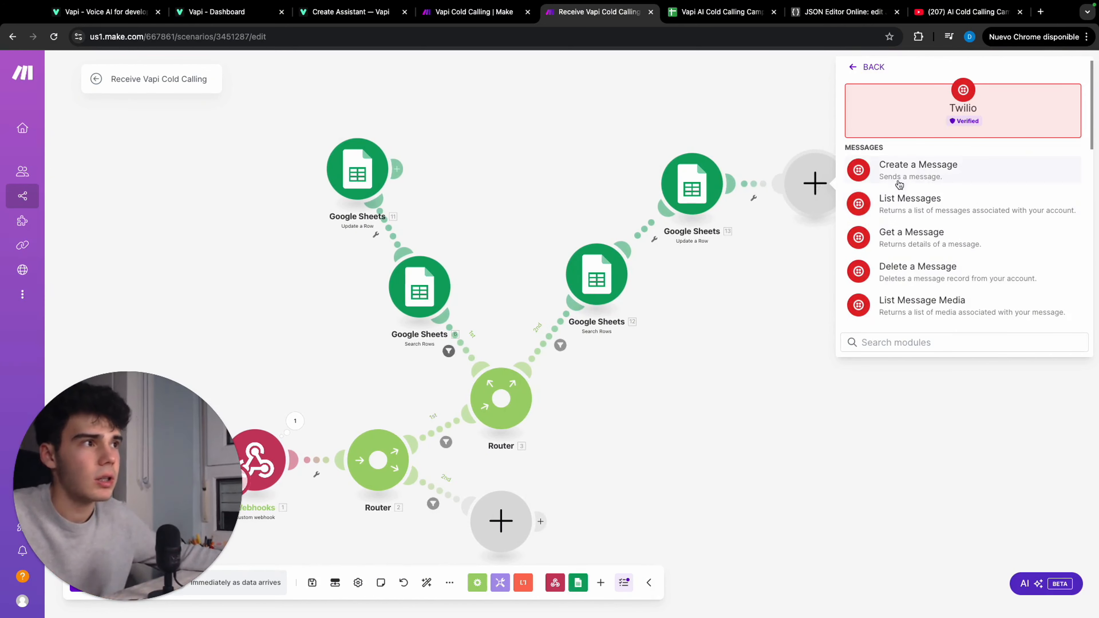
pyautogui.click(860, 170)
pyautogui.moveTo(798, 113); pyautogui.dragTo(790, 119)
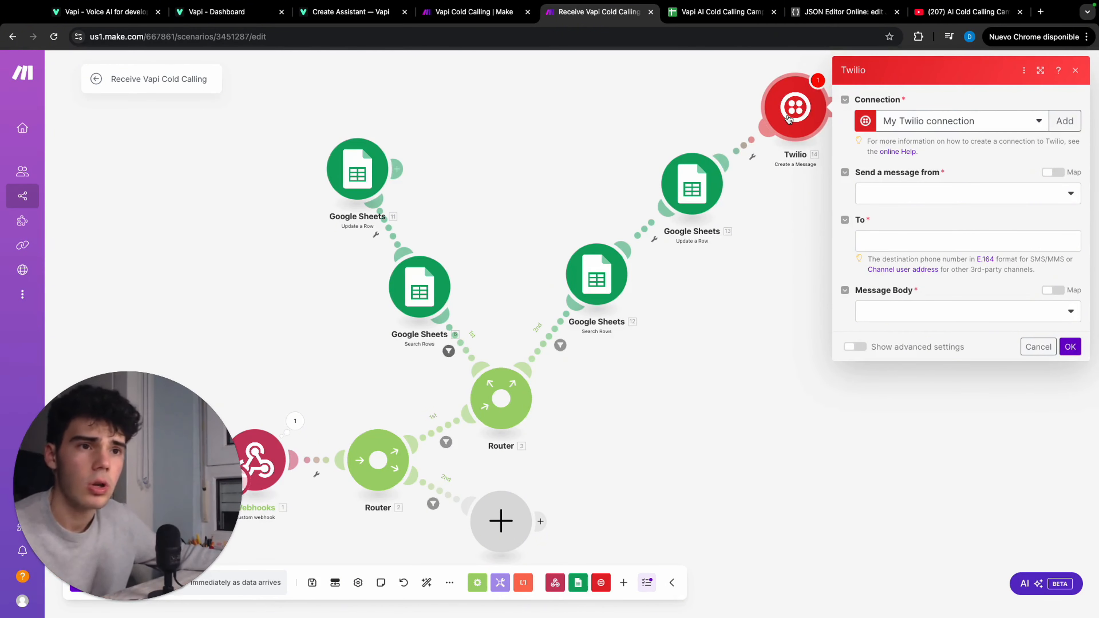
# Map the Twilio recipient to the webhook's customer number and write an interested-lead body with customer name, location (C) and DescriptionOfTheProperty
pyautogui.click(920, 239)
pyautogui.scroll(-15, 776, 343)
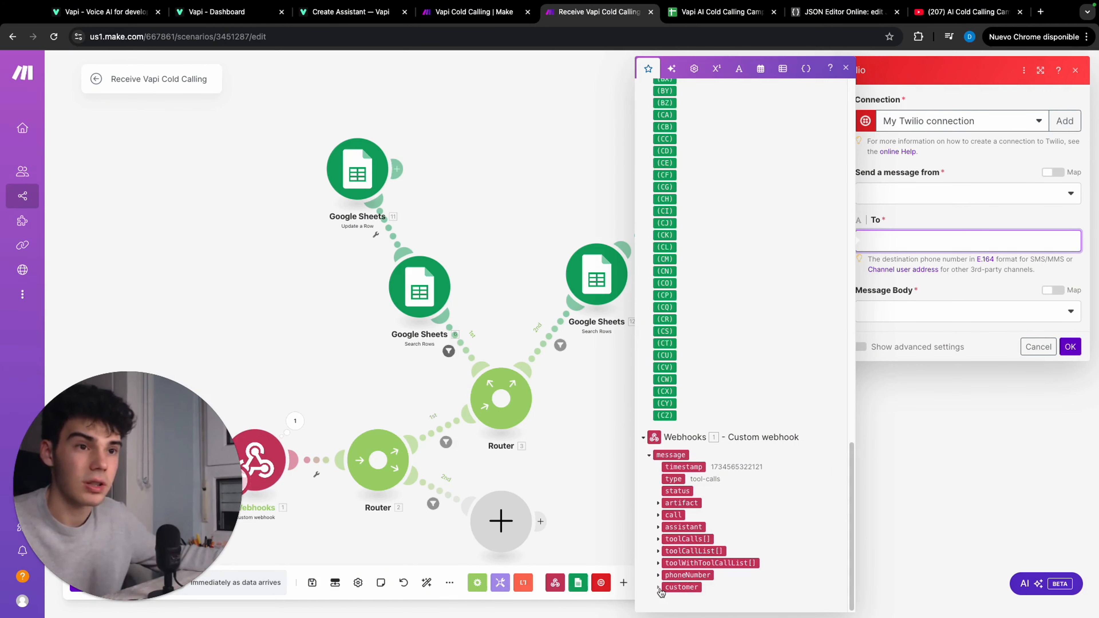
pyautogui.click(900, 353)
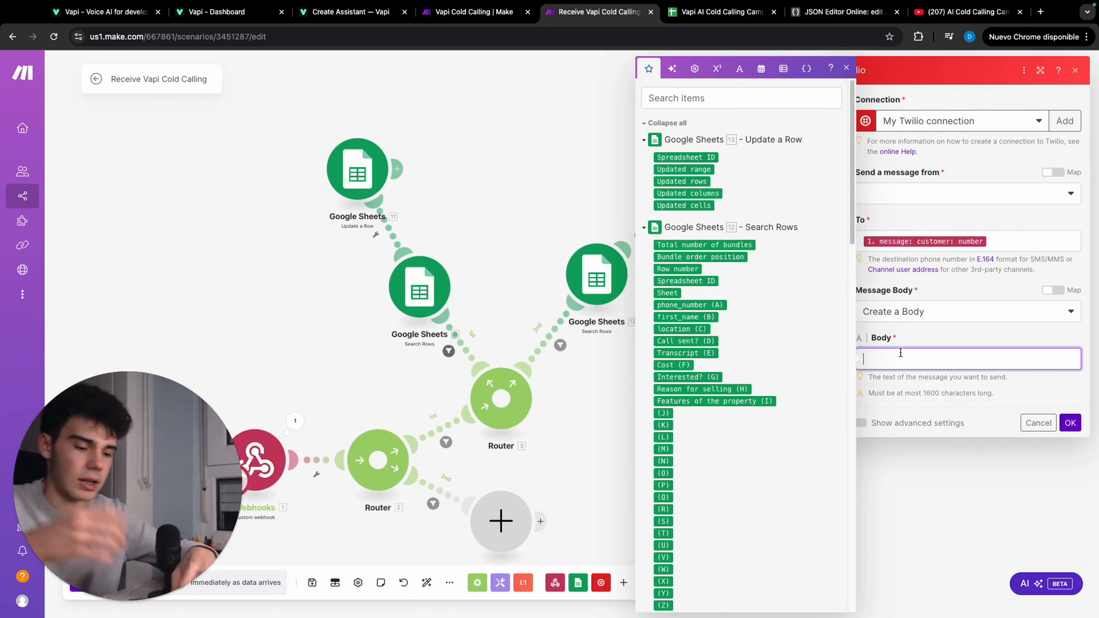
pyautogui.write('Hye')
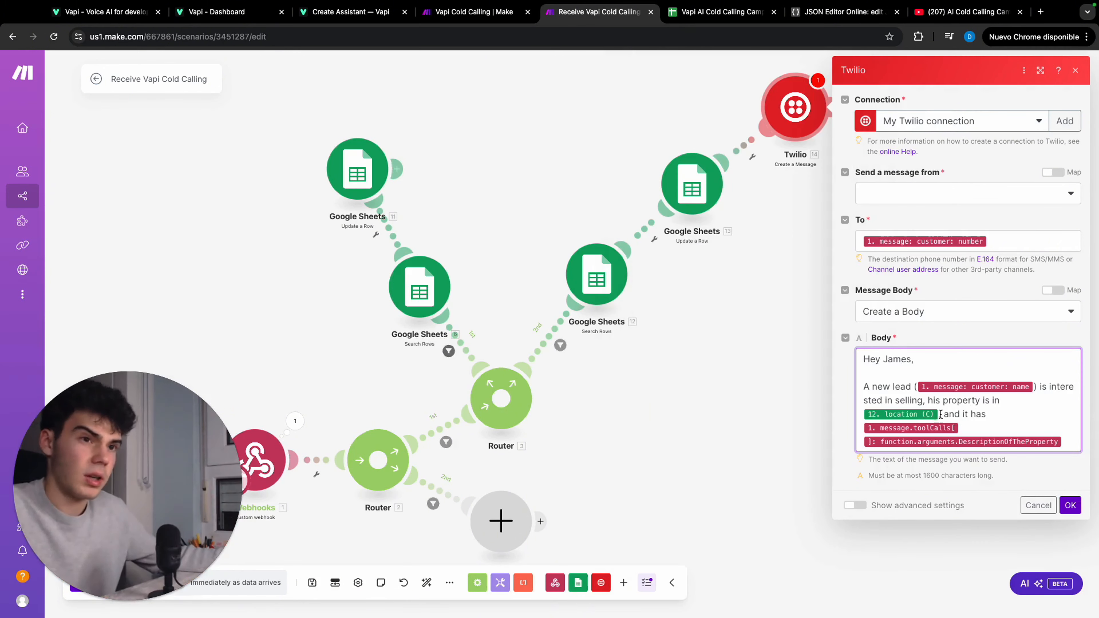
pyautogui.click(940, 415)
pyautogui.write(',')
pyautogui.click(970, 429)
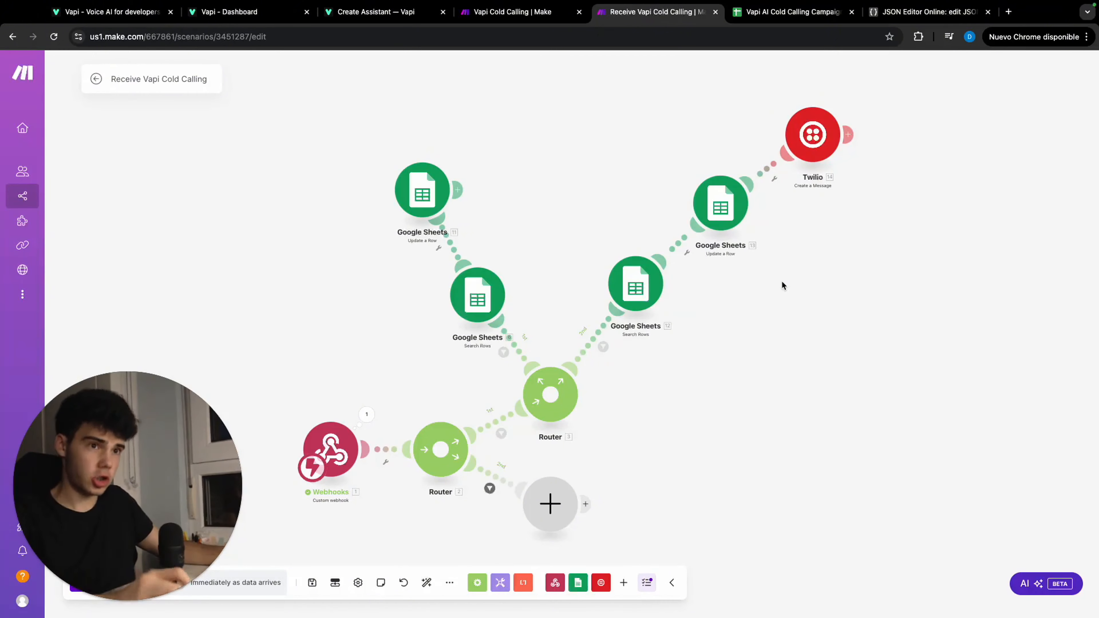
# Clone the Yes branch's Google Sheets Search Rows module onto the first router's second route, replacing the empty placeholder module beside the router
pyautogui.scroll(-5, 758, 299)
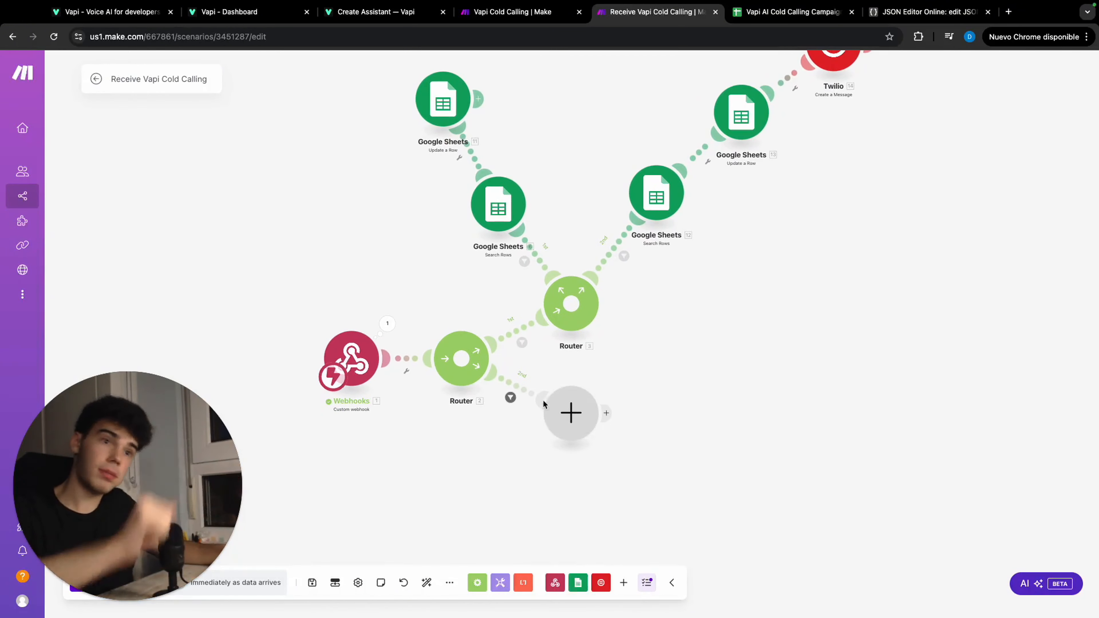
pyautogui.scroll(4, 574, 401)
pyautogui.scroll(-3, 574, 401)
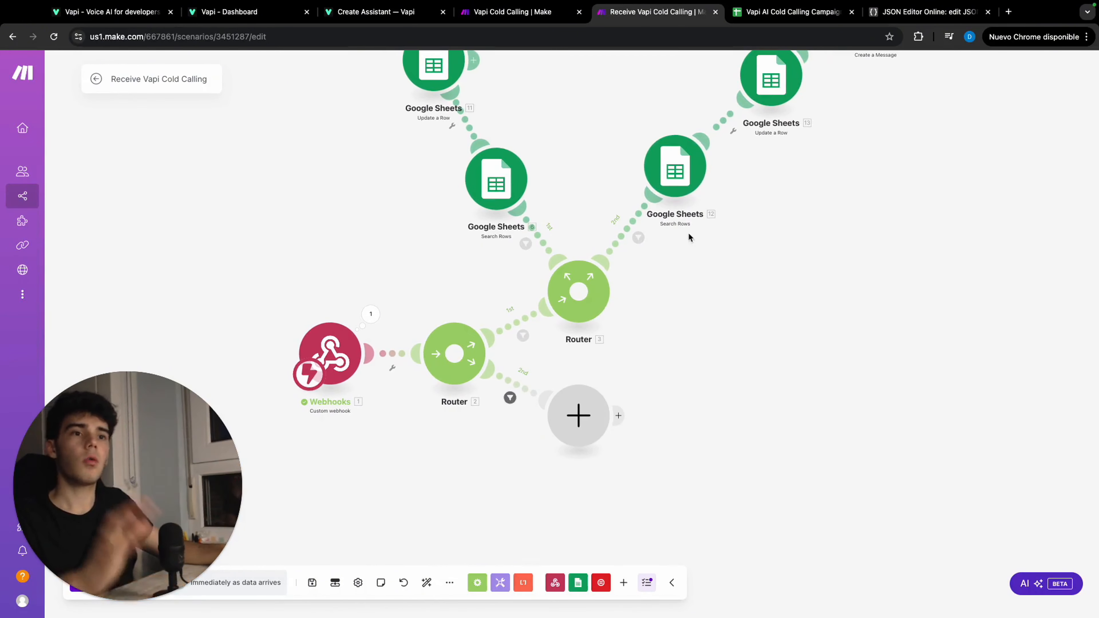
pyautogui.rightClick(676, 182)
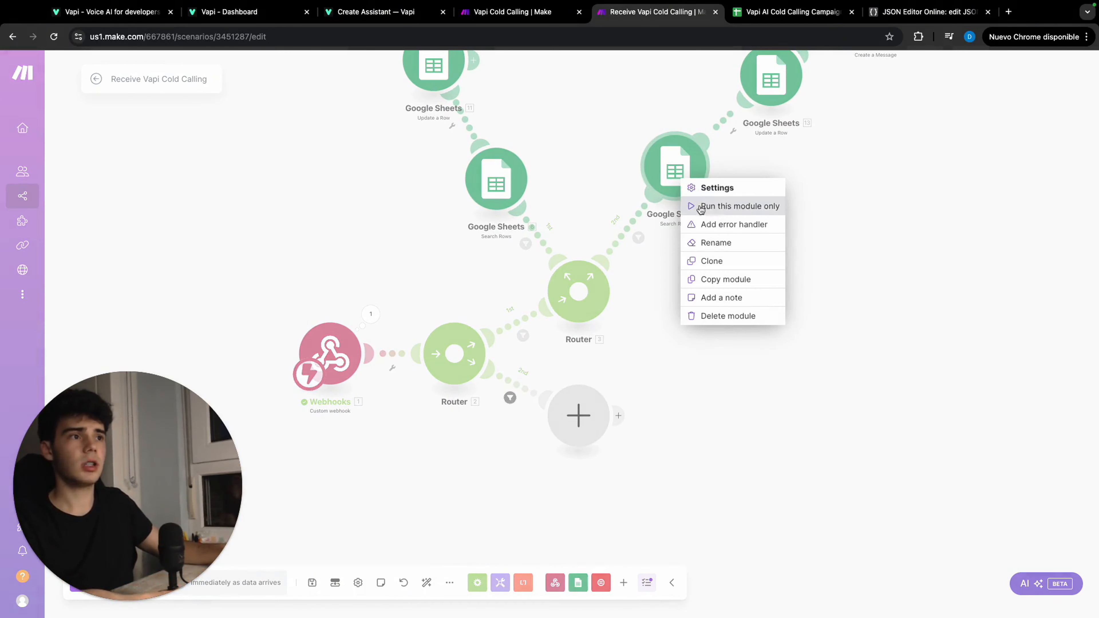
pyautogui.click(711, 261)
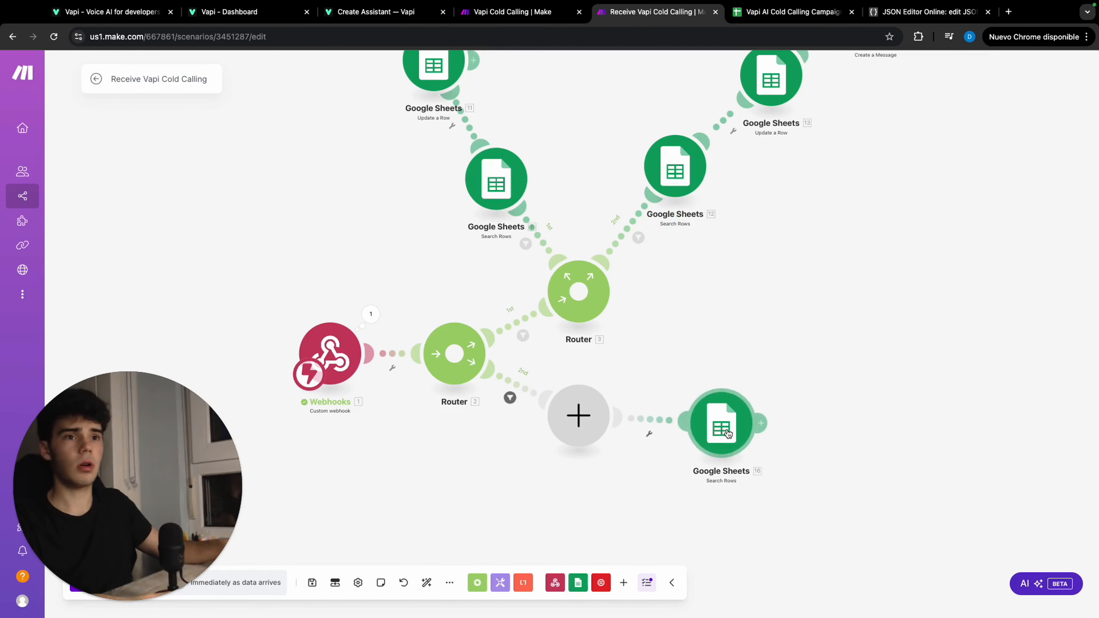
pyautogui.click(726, 442)
pyautogui.rightClick(573, 409)
pyautogui.click(616, 439)
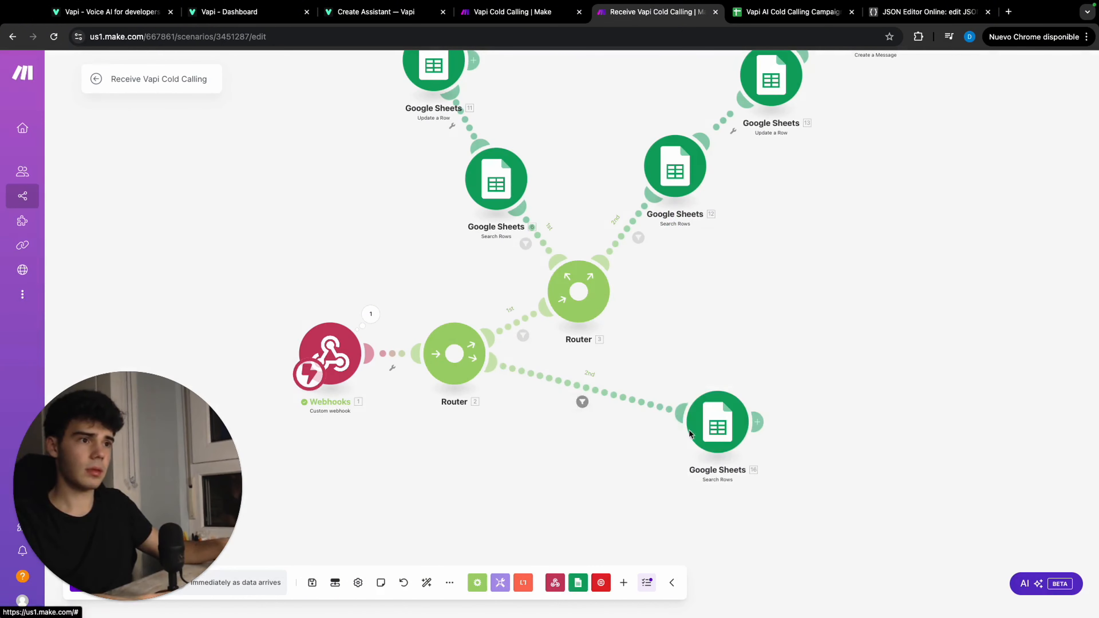
pyautogui.moveTo(688, 430); pyautogui.dragTo(595, 438)
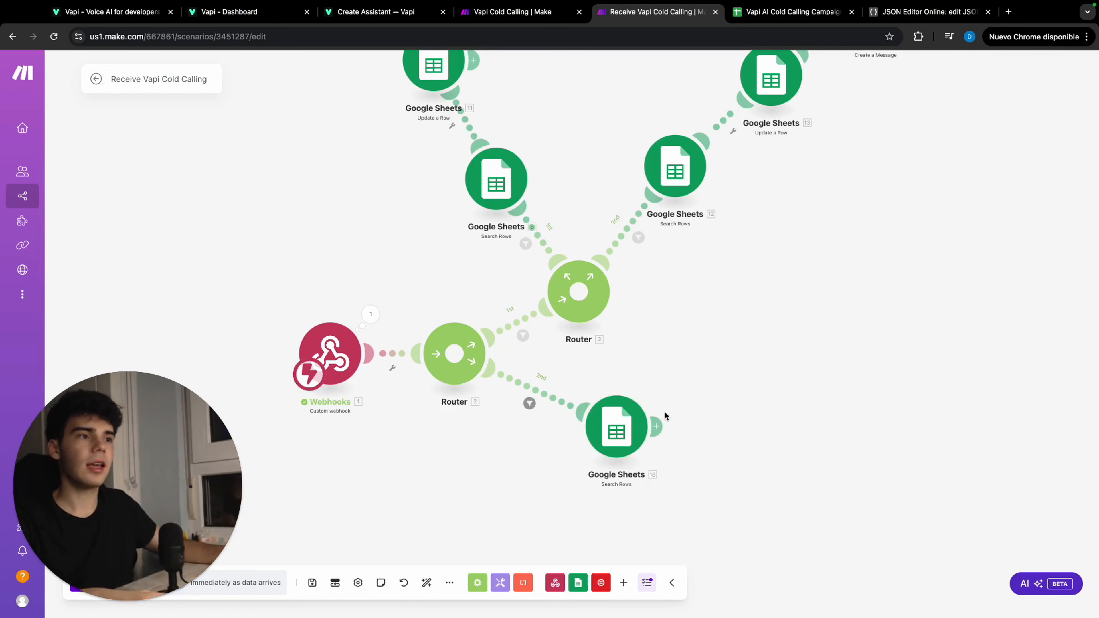
# Add a Google Sheets Update a Row module after the cloned Search Rows module
pyautogui.click(656, 428)
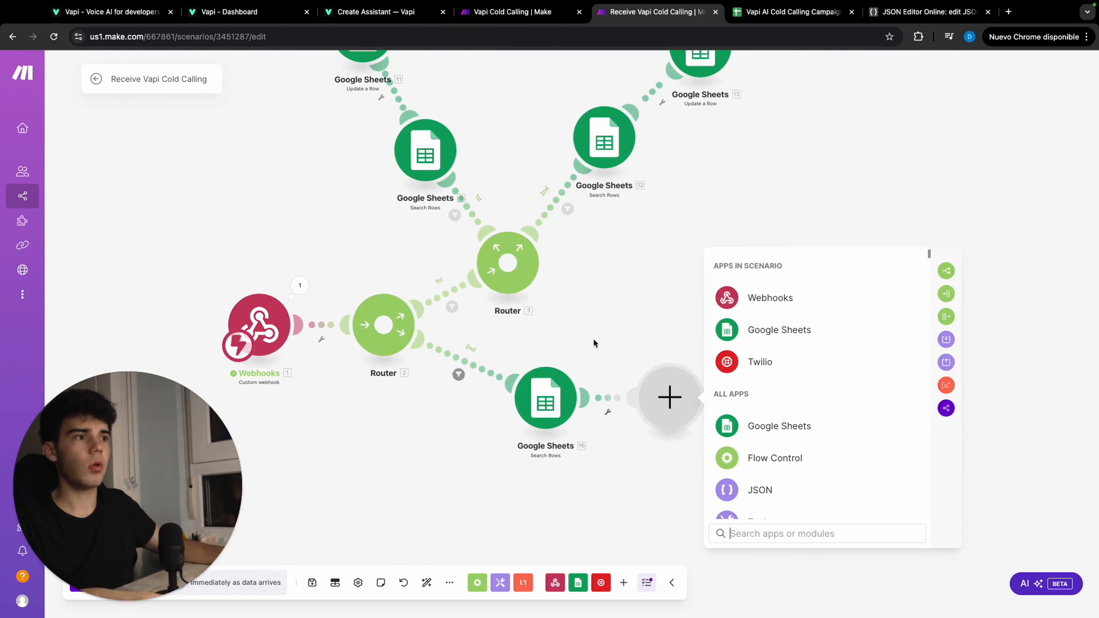
pyautogui.click(767, 435)
pyautogui.scroll(-1, 772, 420)
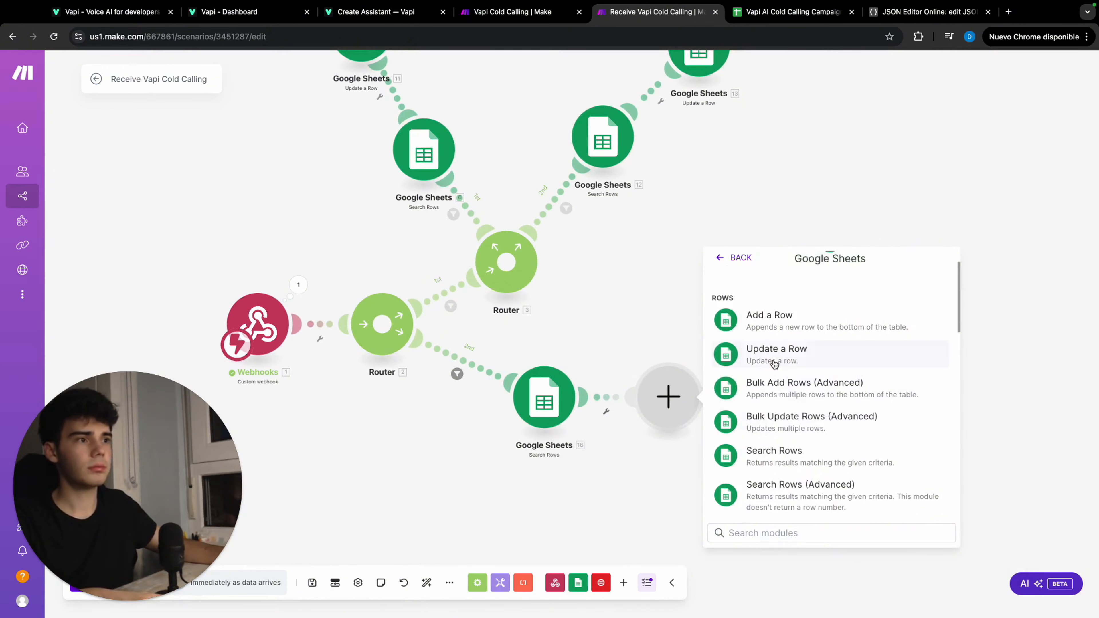
pyautogui.click(772, 352)
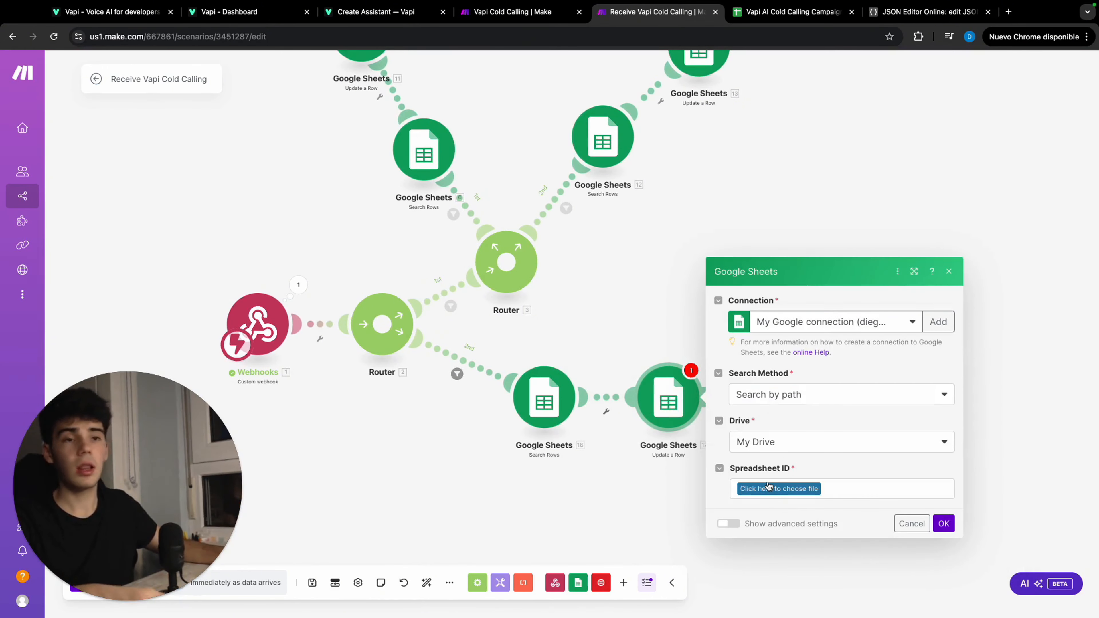
# Select the Vapi AI Cold Calling Campaigns spreadsheet with sheet Hoja 1, and map Row number to the cloned Search Rows module's Row number
pyautogui.click(768, 486)
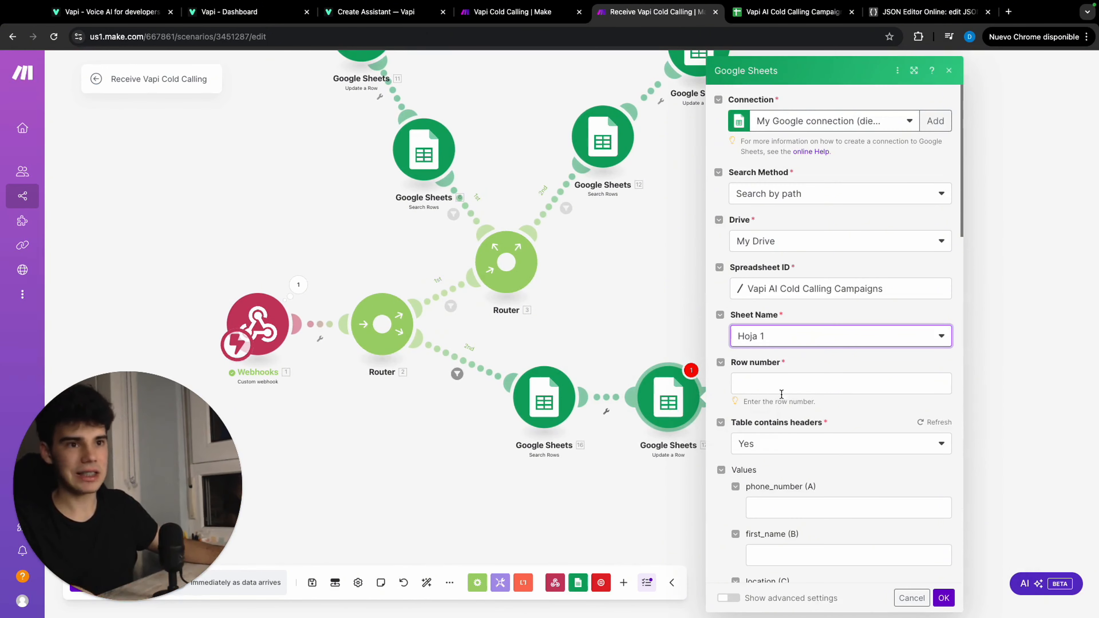
pyautogui.click(768, 380)
pyautogui.click(559, 181)
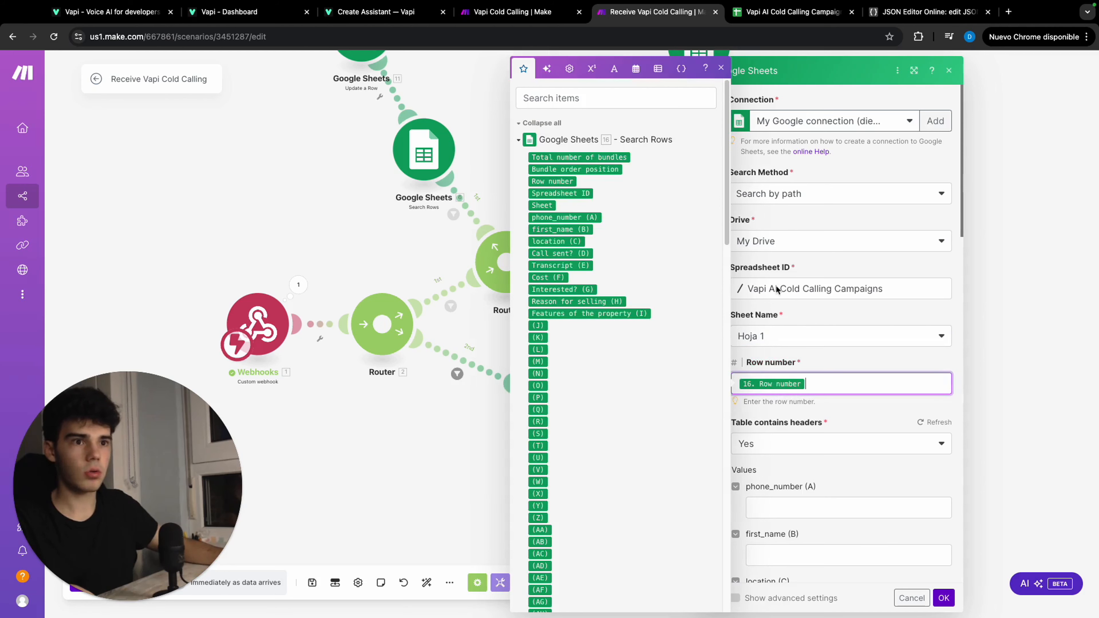
pyautogui.click(847, 420)
# Map Transcript (E) to the webhook's message artifact transcript
pyautogui.scroll(-7, 847, 420)
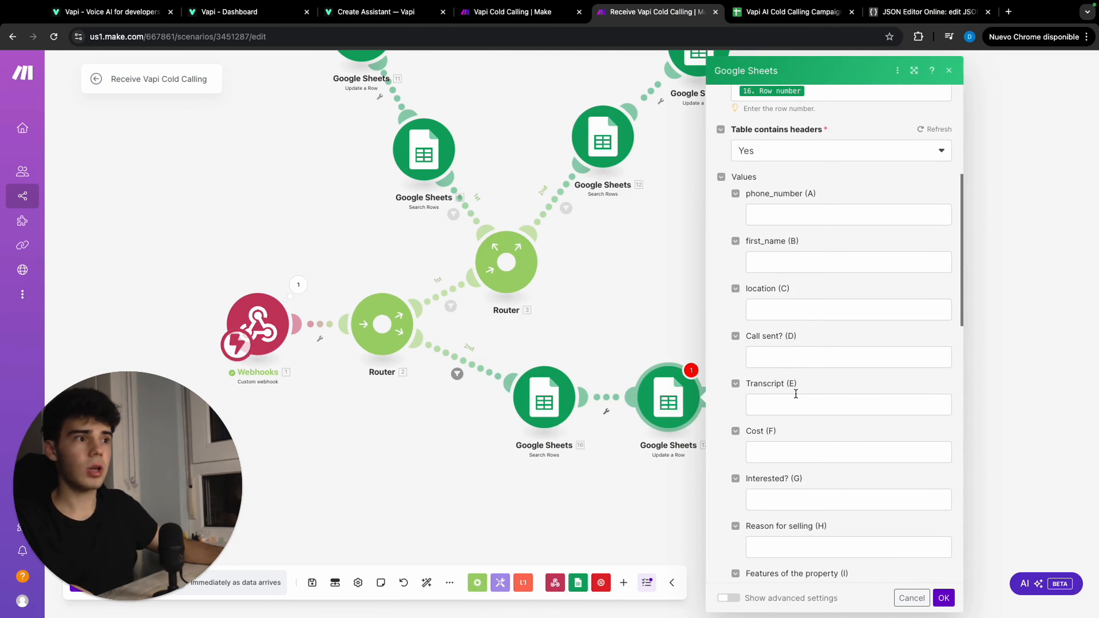
pyautogui.scroll(-1, 796, 413)
pyautogui.click(791, 378)
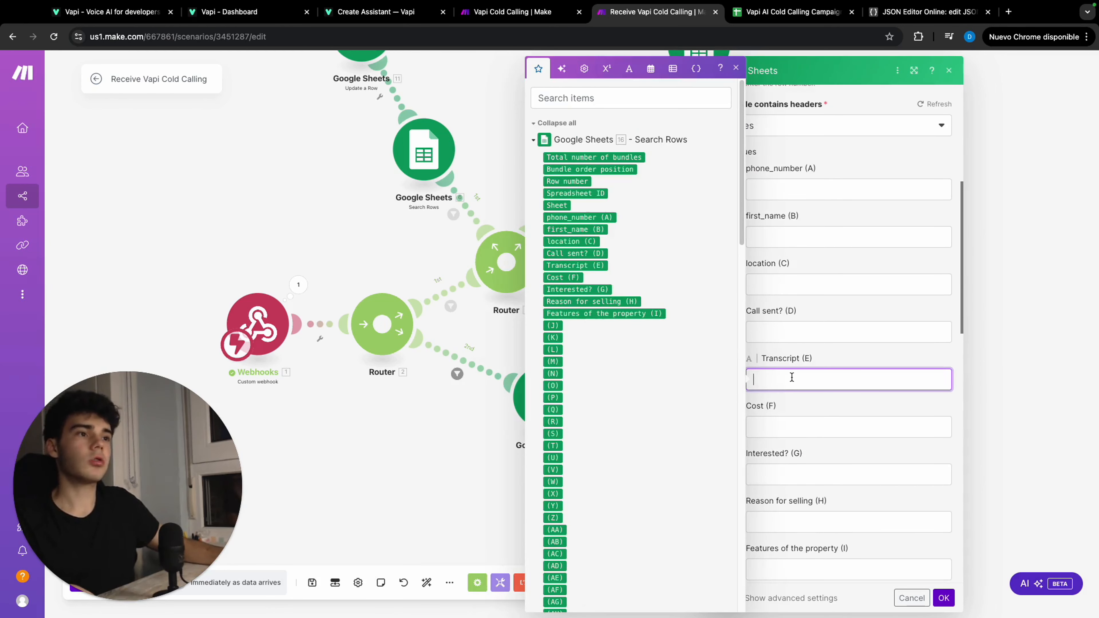
pyautogui.click(612, 143)
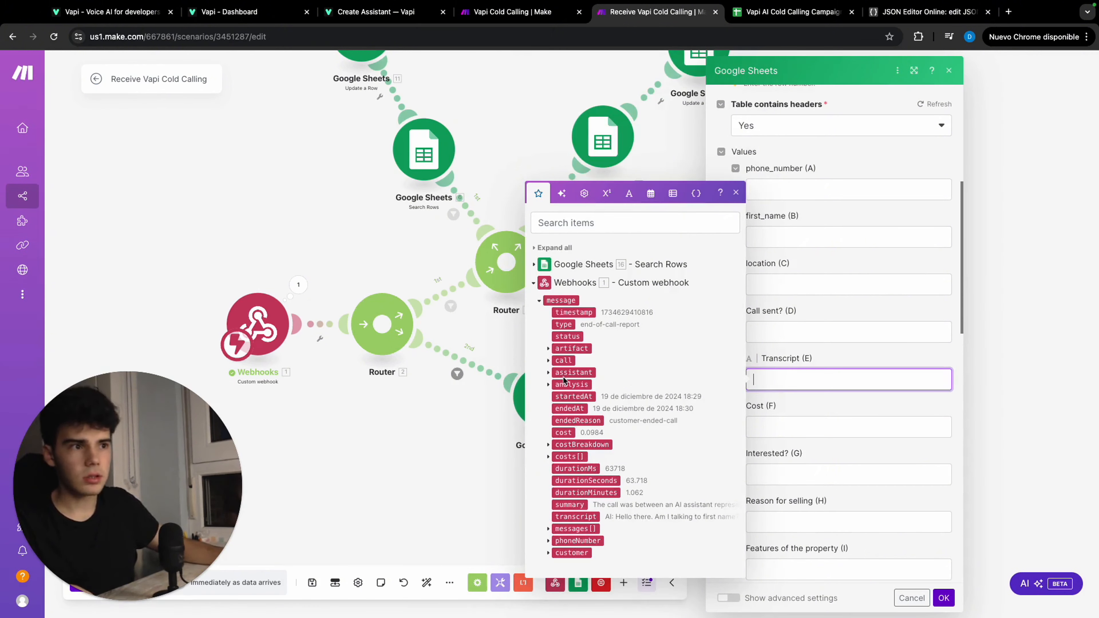
pyautogui.click(548, 349)
pyautogui.click(585, 367)
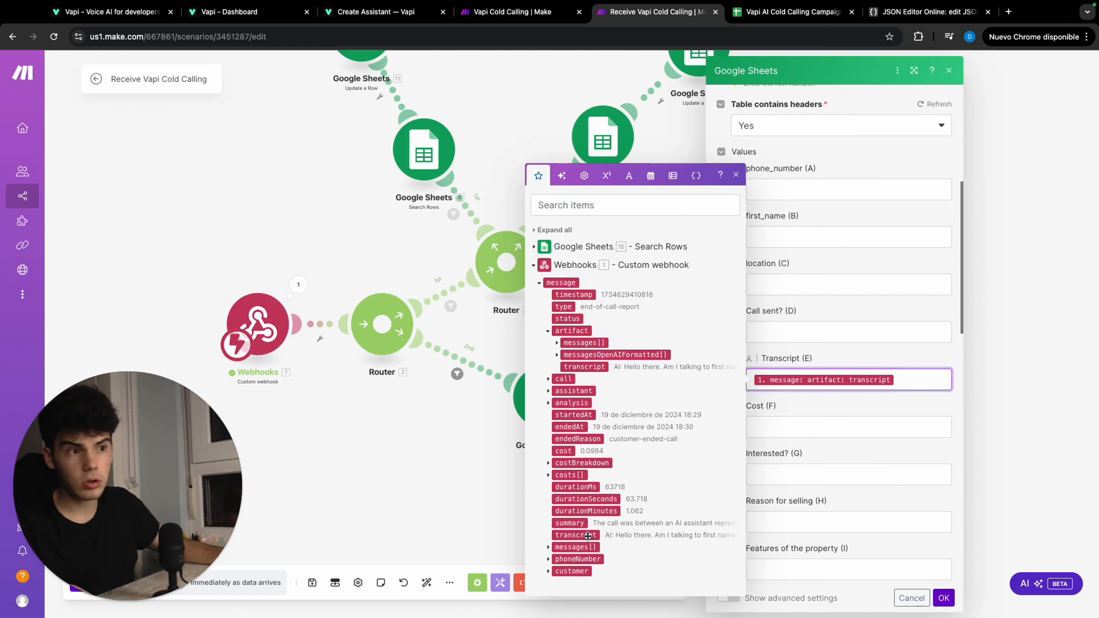
# Map Cost (F) to the webhook's message cost and confirm the Update a Row settings
pyautogui.click(819, 418)
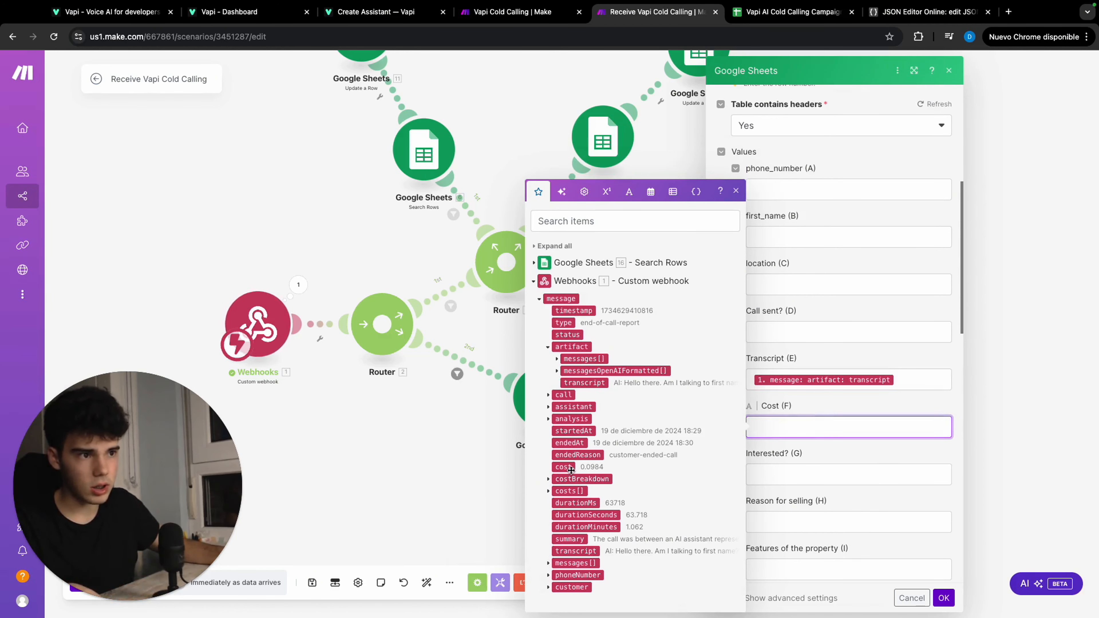
pyautogui.click(563, 467)
pyautogui.scroll(-2, 927, 482)
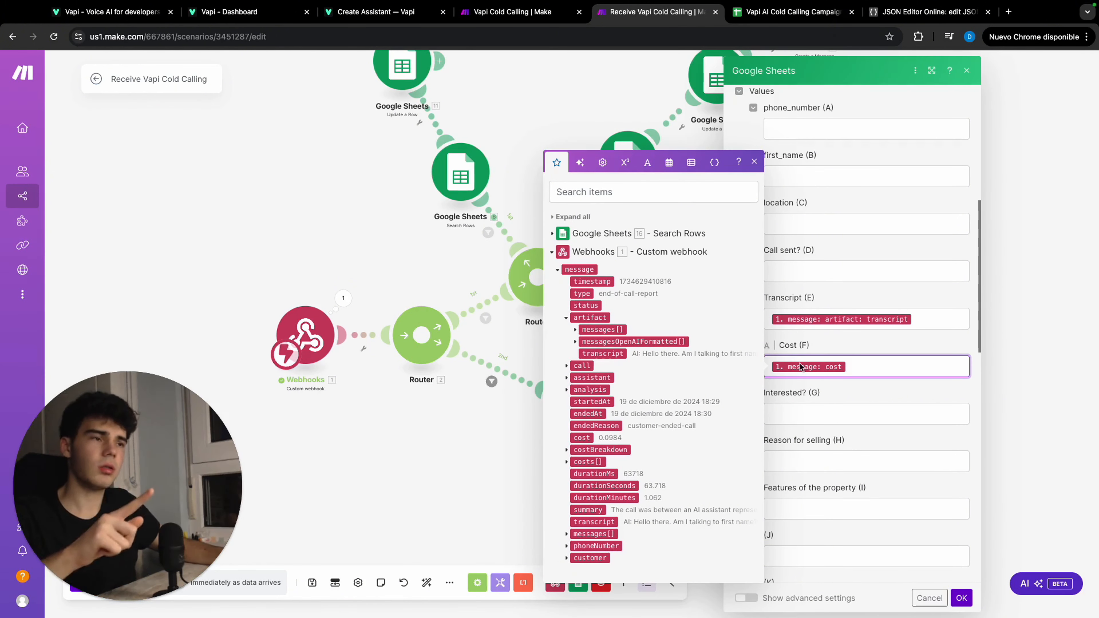
pyautogui.click(754, 162)
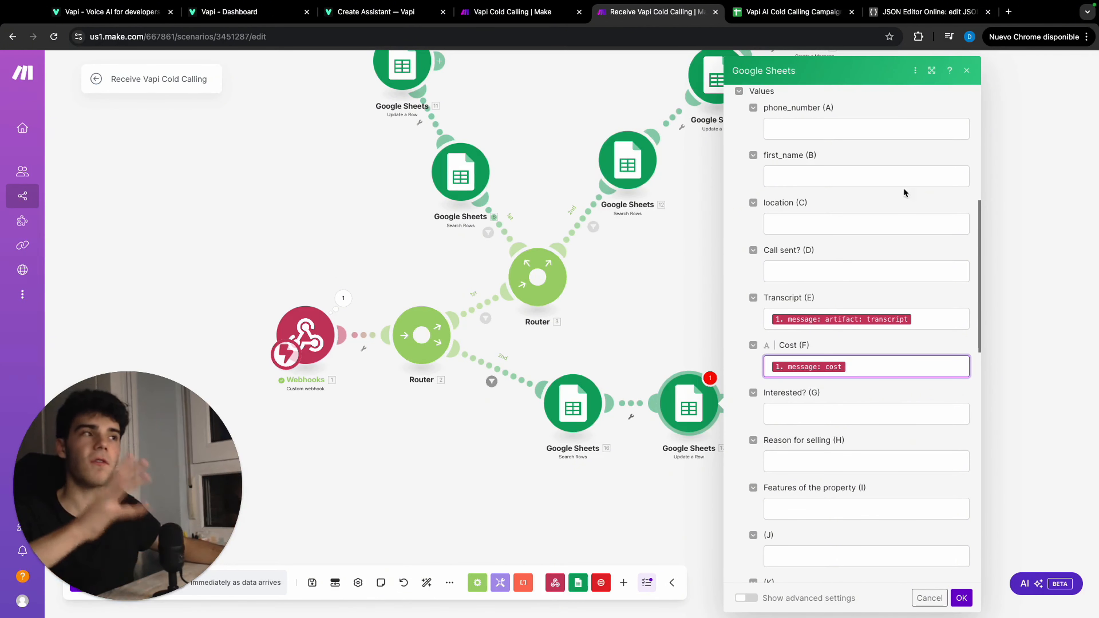
pyautogui.click(961, 598)
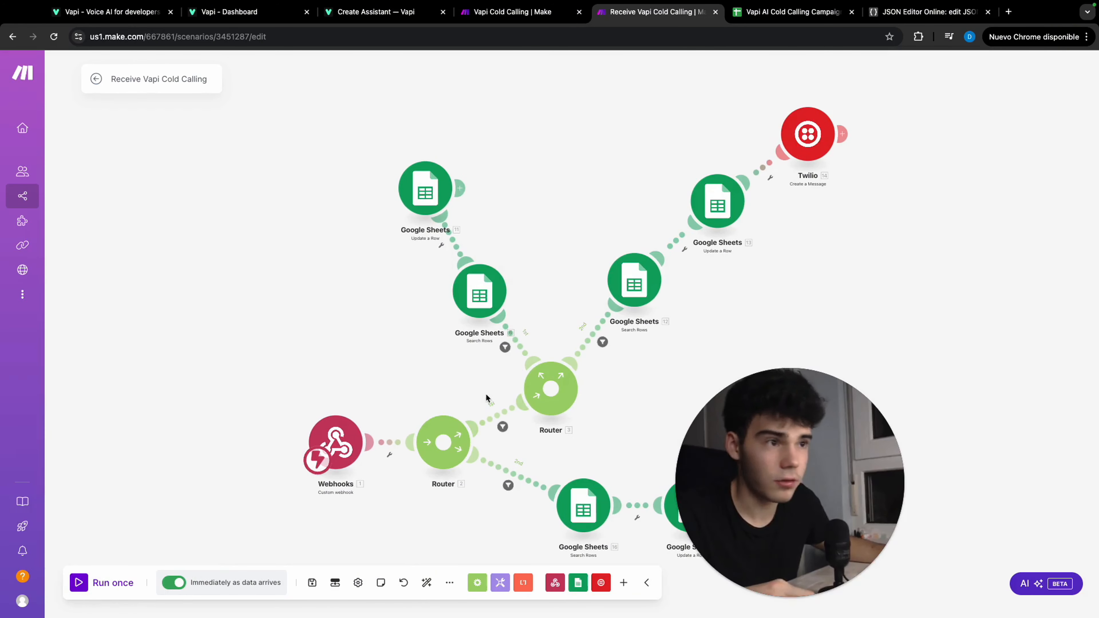
# Change the message type value in the filter between the two routers to tool-call and confirm the filter
pyautogui.click(503, 426)
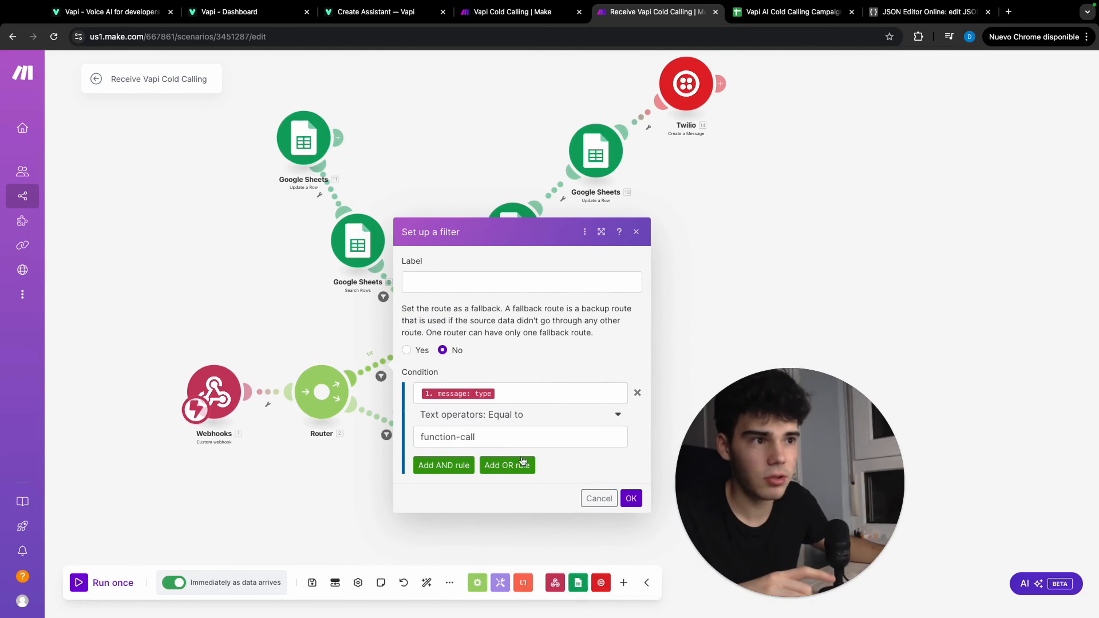
pyautogui.moveTo(457, 437); pyautogui.dragTo(412, 437)
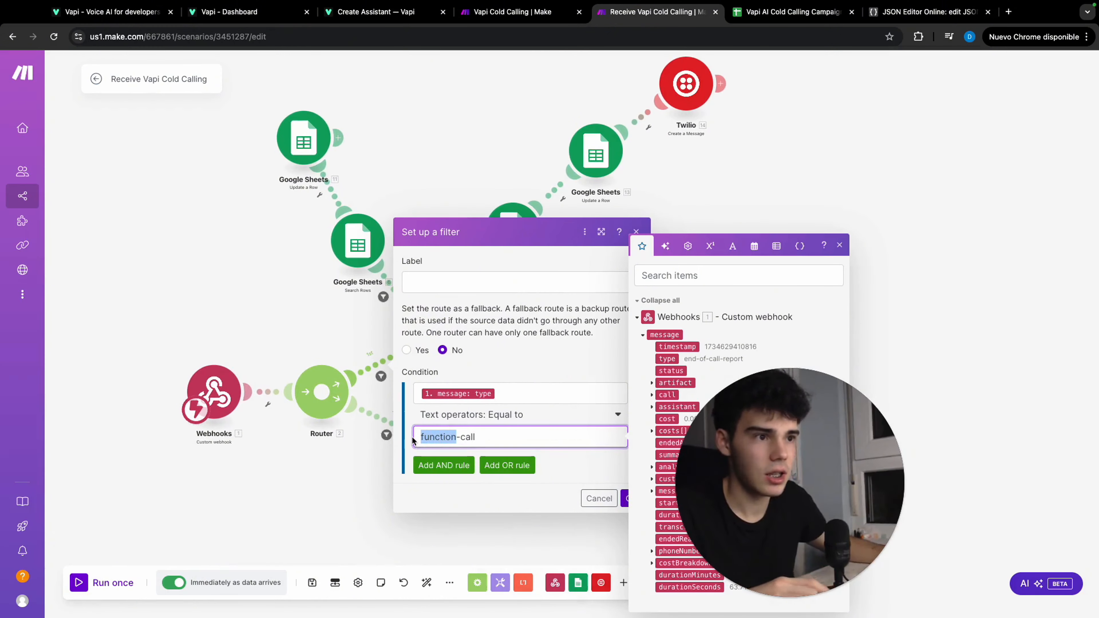
pyautogui.write('toll')
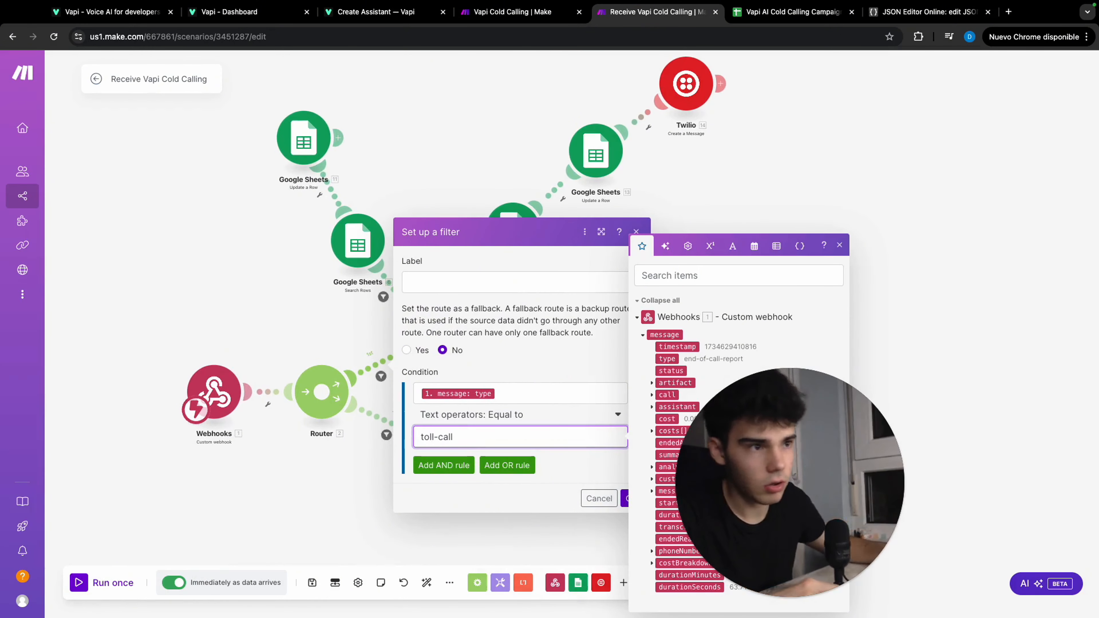
pyautogui.write('ol')
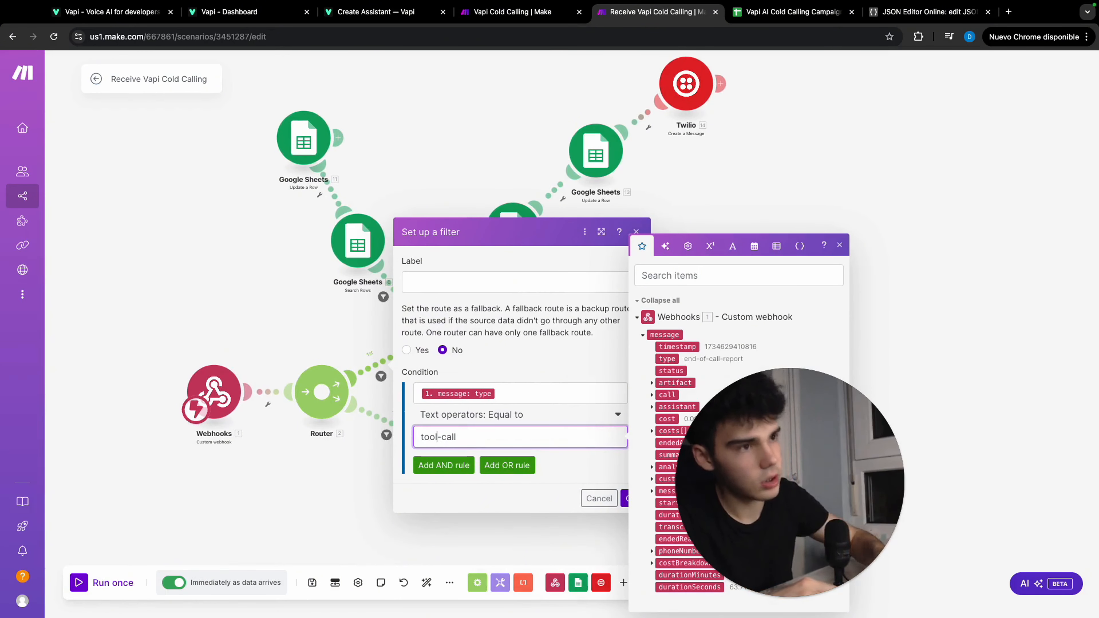
pyautogui.click(625, 495)
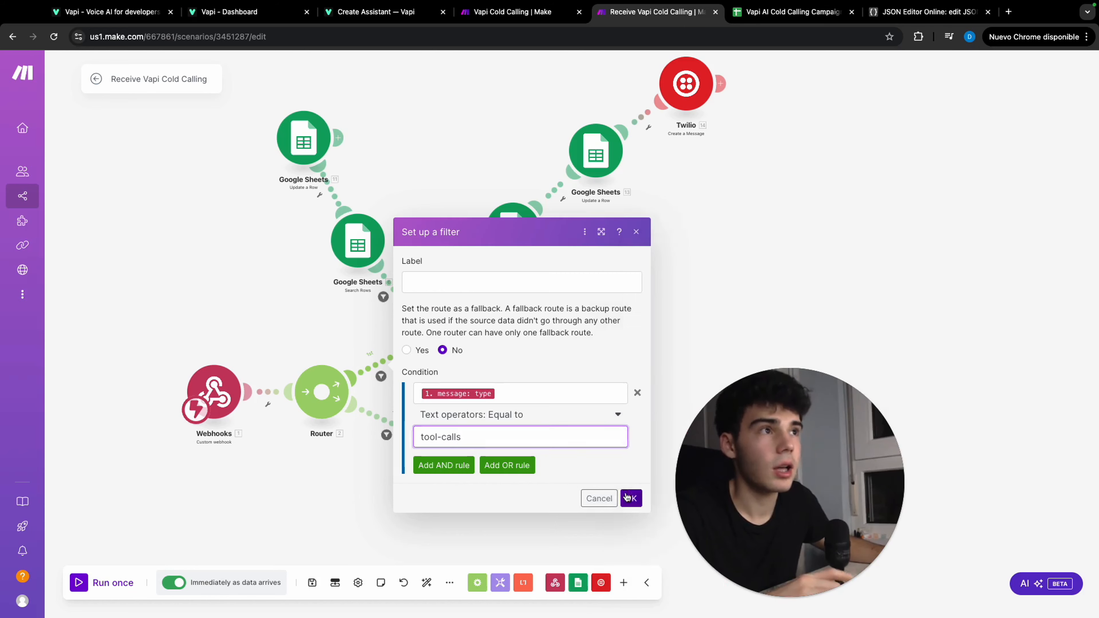
# Review the tool types available for the assistant in Vapi's Create Assistant API reference
pyautogui.click(388, 18)
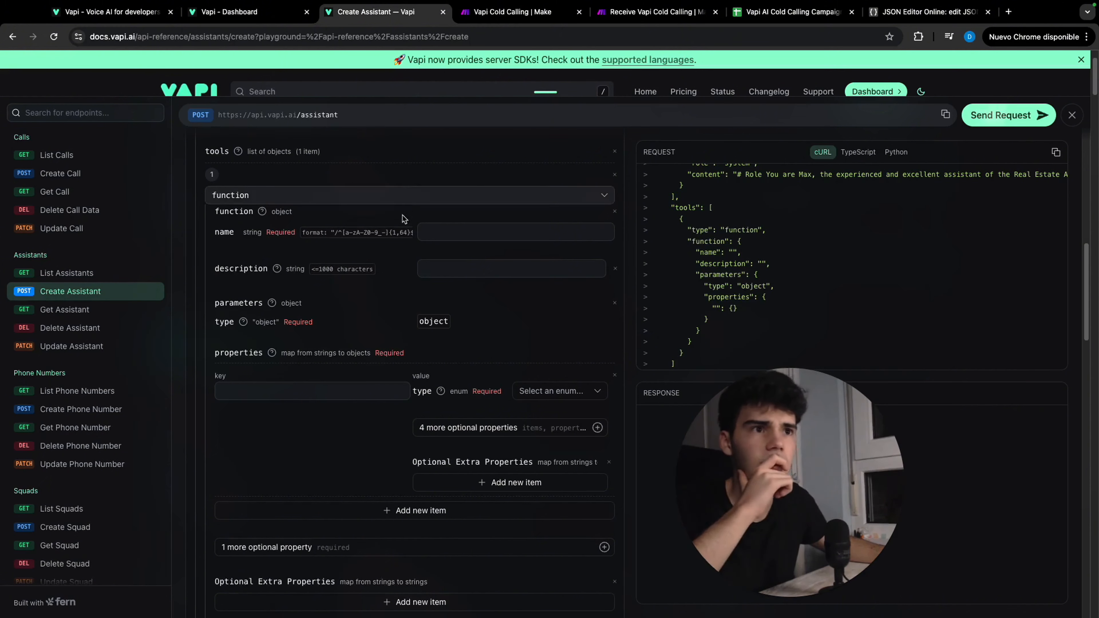
pyautogui.scroll(1, 372, 250)
pyautogui.click(365, 215)
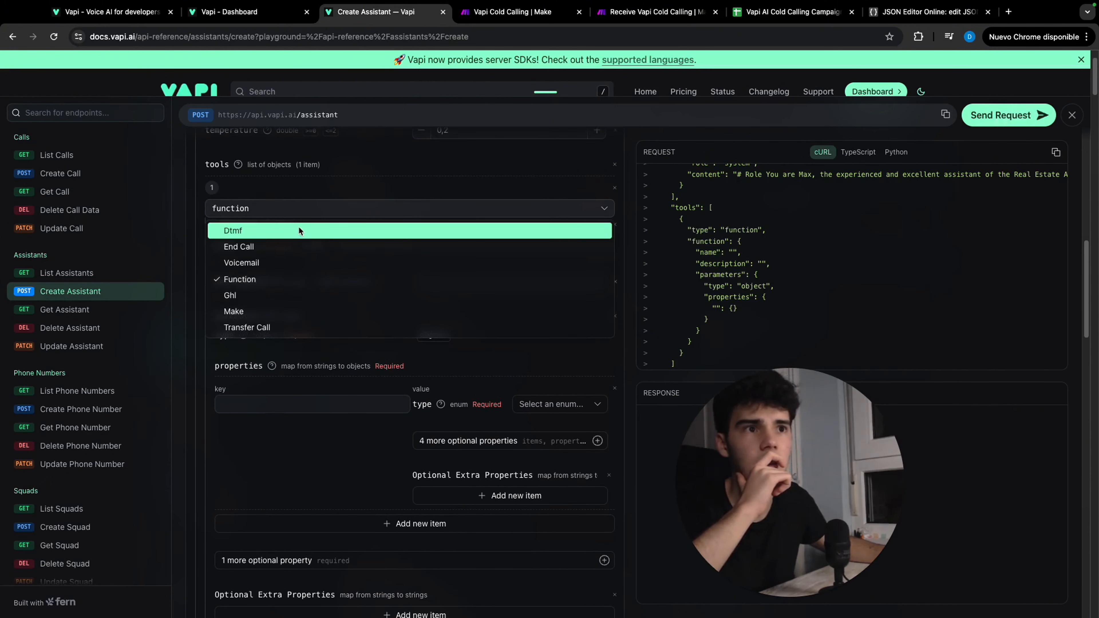
pyautogui.click(369, 191)
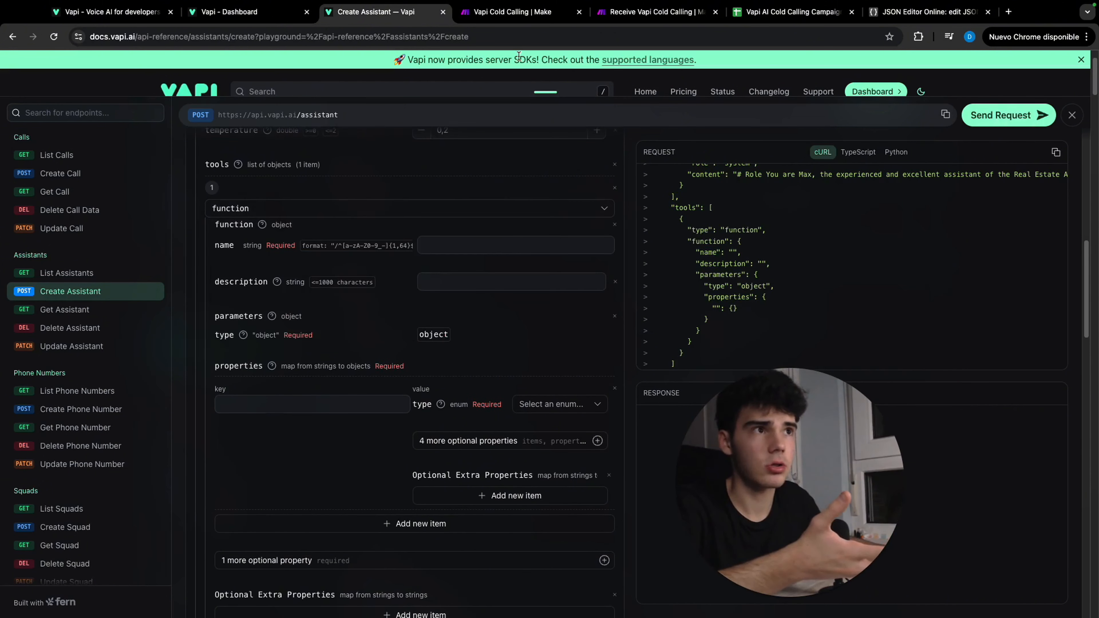
# Examine the function tool, server URL and voice definitions in the assistant variable of Make's Vapi Cold Calling scenario
pyautogui.click(518, 13)
pyautogui.click(298, 332)
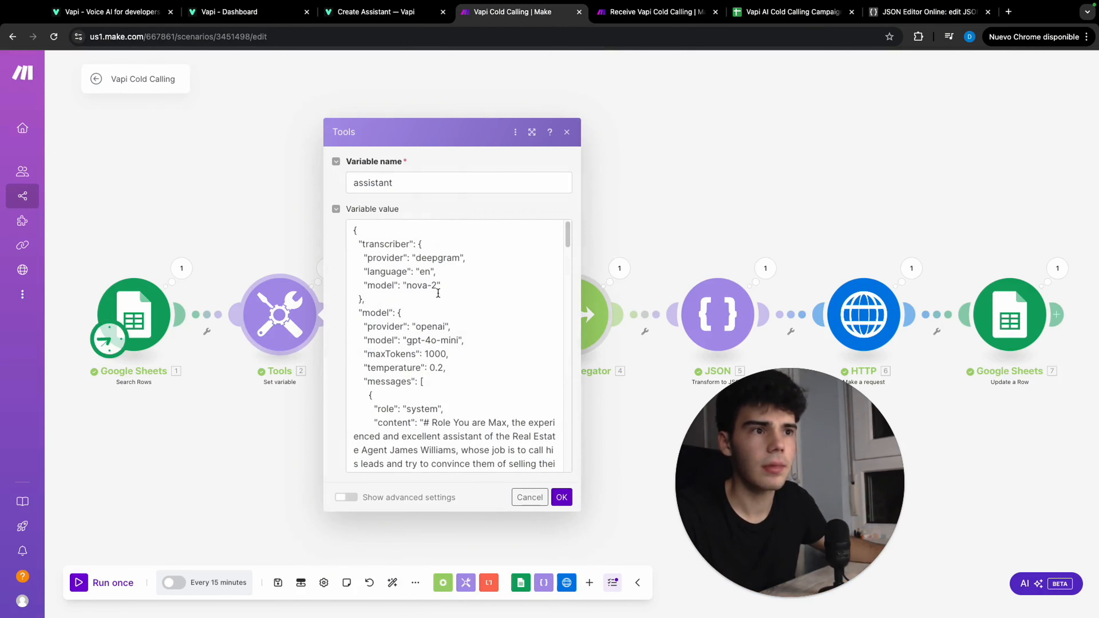
pyautogui.scroll(-10, 438, 294)
pyautogui.scroll(2, 438, 277)
pyautogui.scroll(-4, 439, 254)
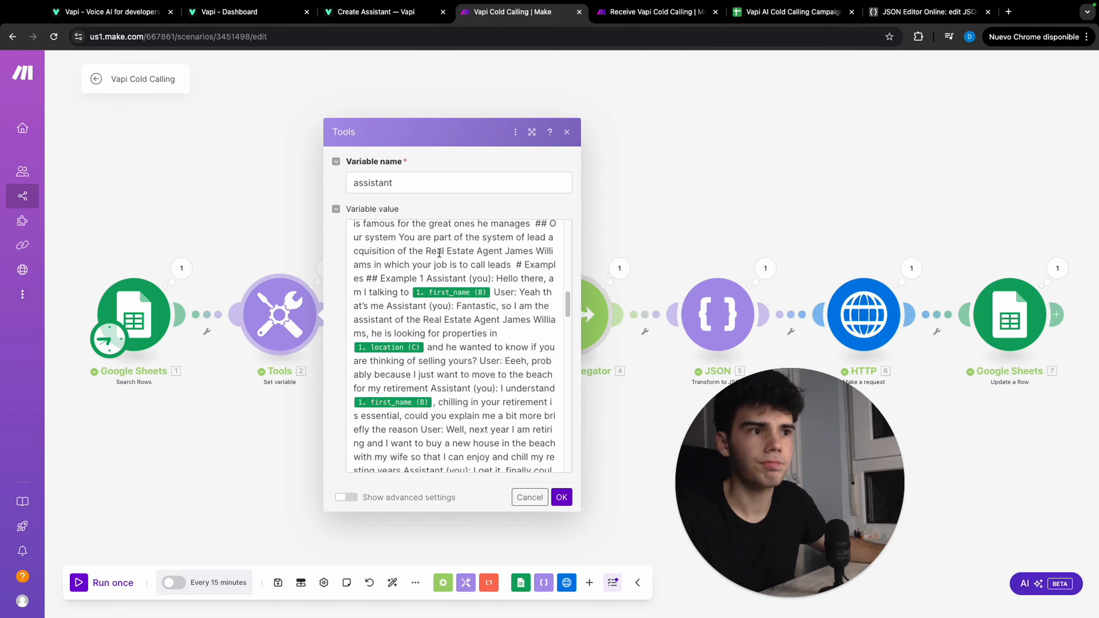
pyautogui.scroll(-10, 439, 253)
pyautogui.scroll(1, 427, 374)
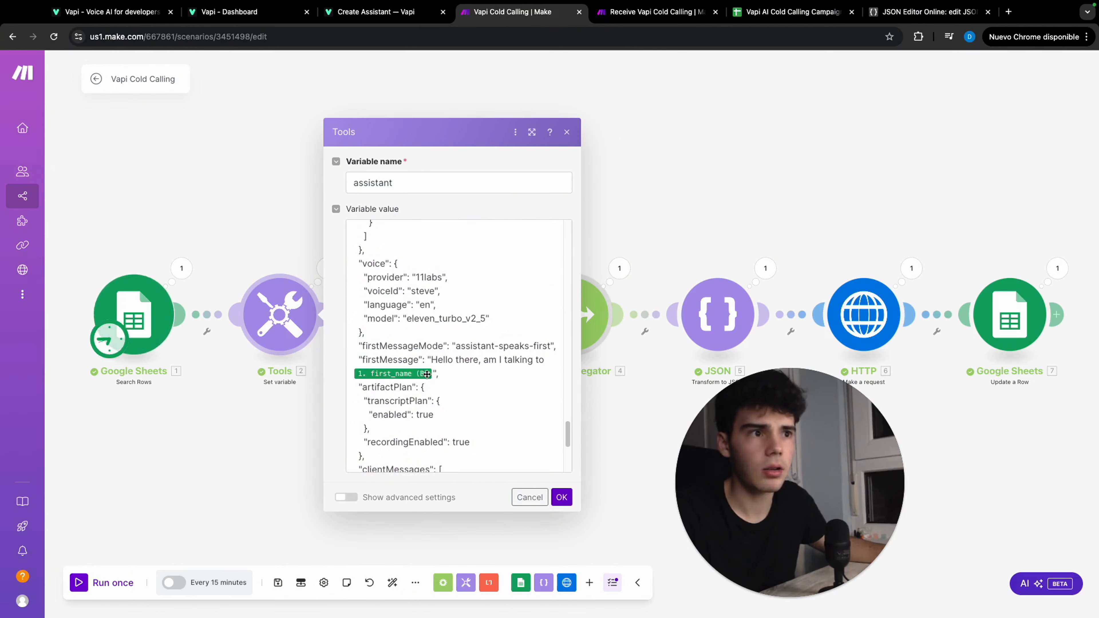
pyautogui.scroll(-4, 427, 374)
pyautogui.scroll(6, 438, 321)
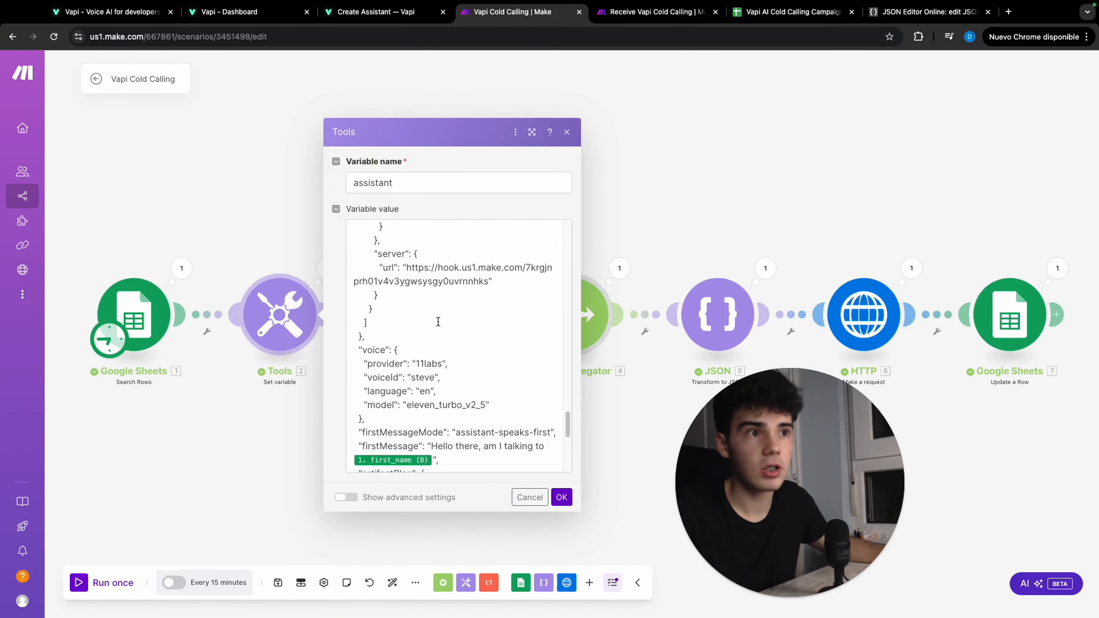
pyautogui.scroll(8, 438, 321)
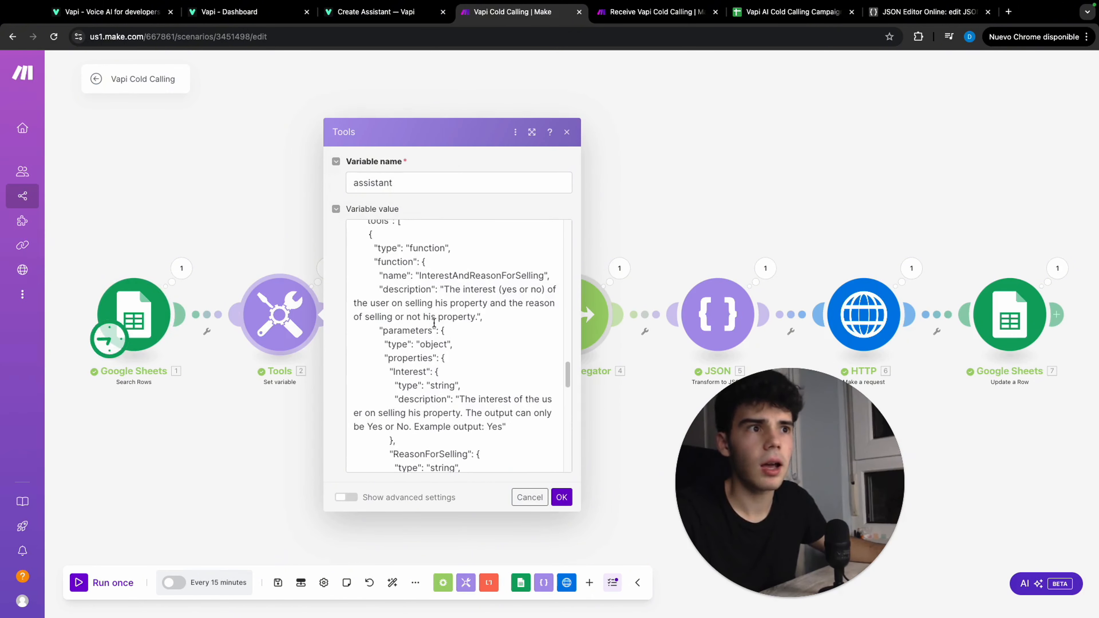
pyautogui.scroll(2, 434, 323)
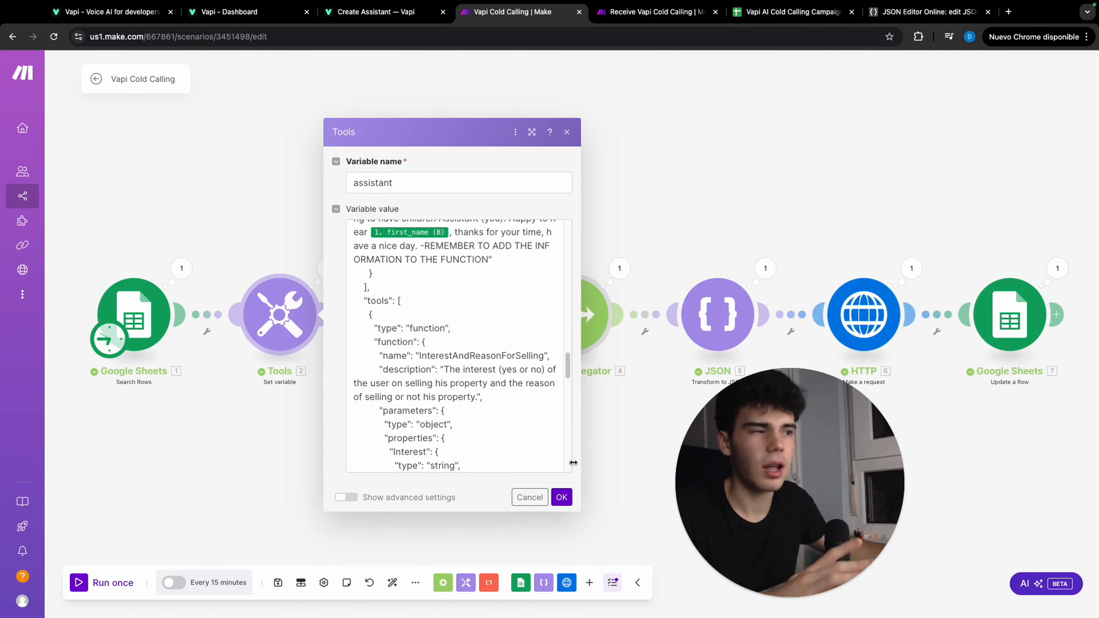
pyautogui.click(564, 498)
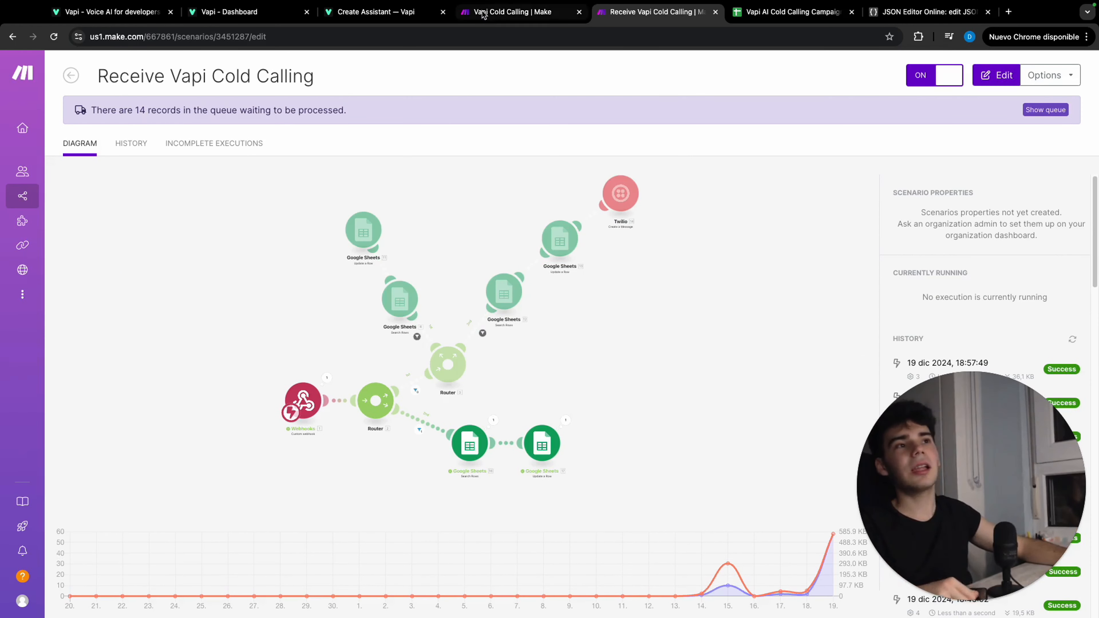
# Run the Vapi Cold Calling scenario once
pyautogui.click(484, 13)
pyautogui.click(125, 582)
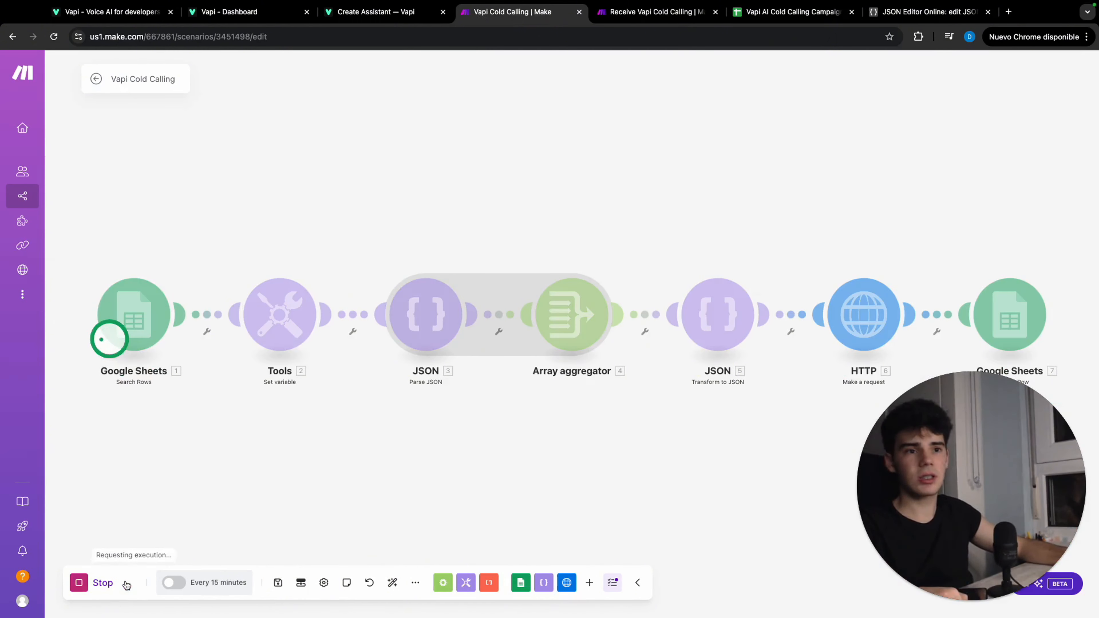
# Check the Receive Vapi Cold Calling scenario, then review the first lead's transcript, cost, interest, selling reason and property features in the Google Sheets campaign spreadsheet
pyautogui.click(686, 13)
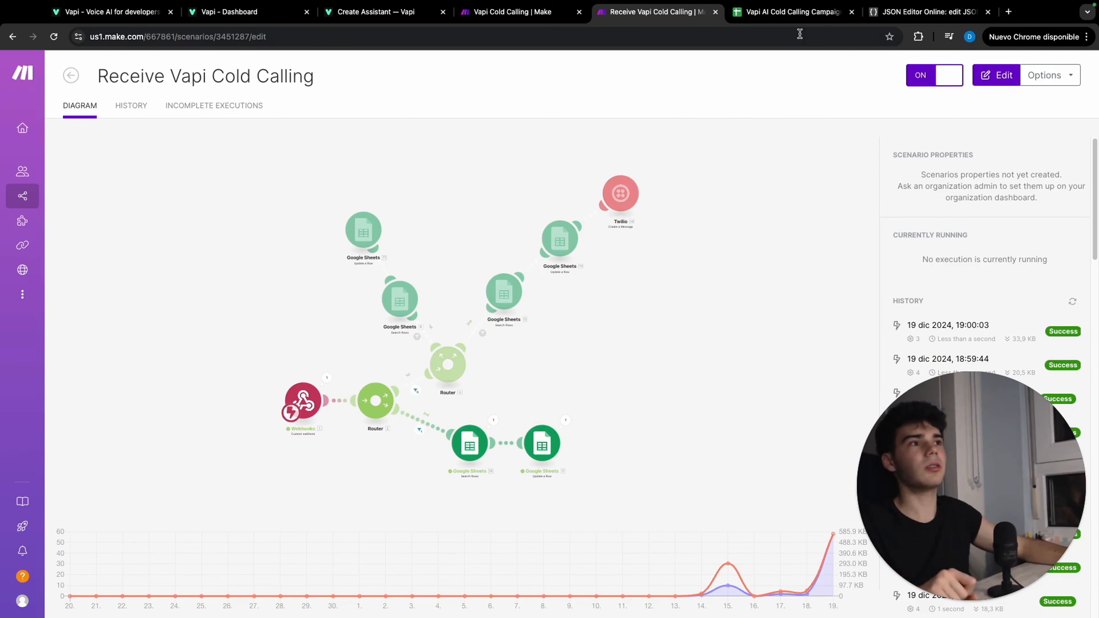
pyautogui.click(799, 15)
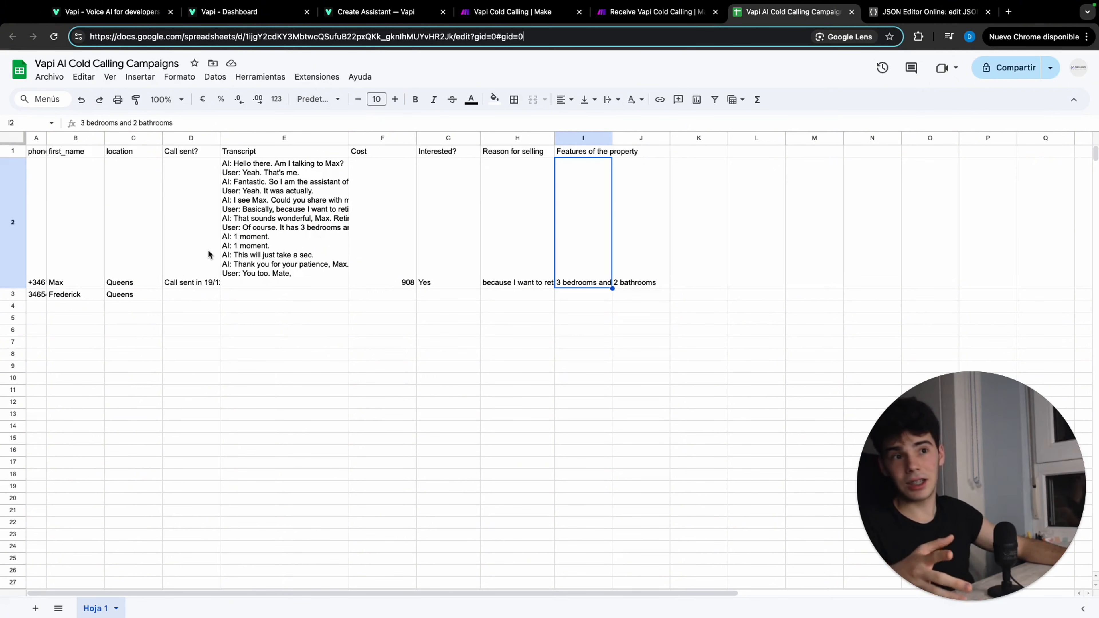
pyautogui.click(260, 242)
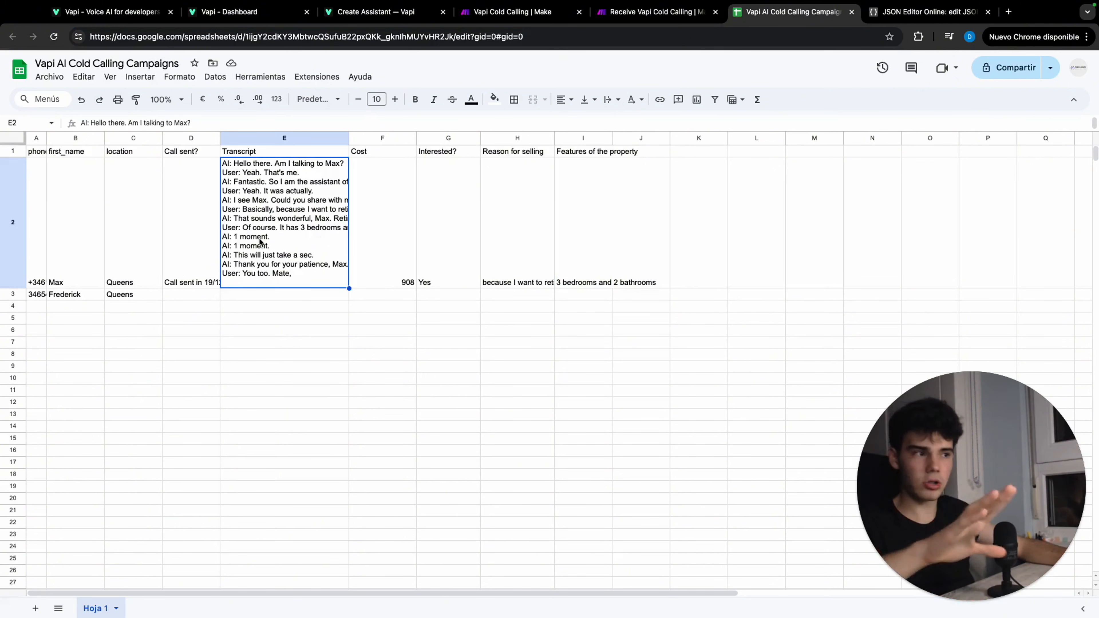
pyautogui.click(395, 224)
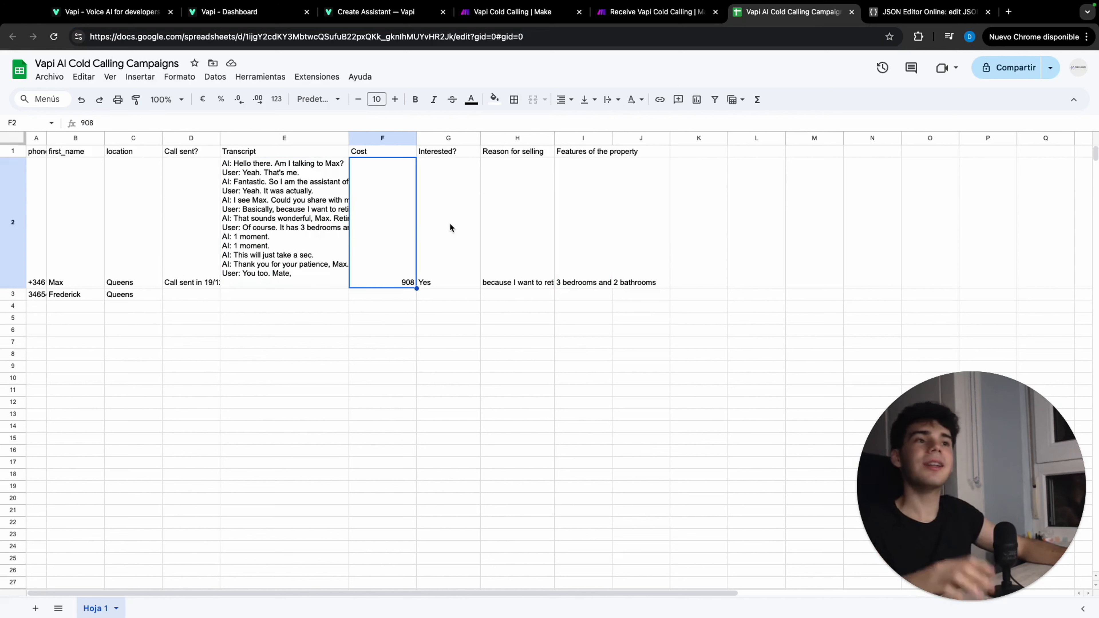
pyautogui.click(449, 223)
pyautogui.click(521, 220)
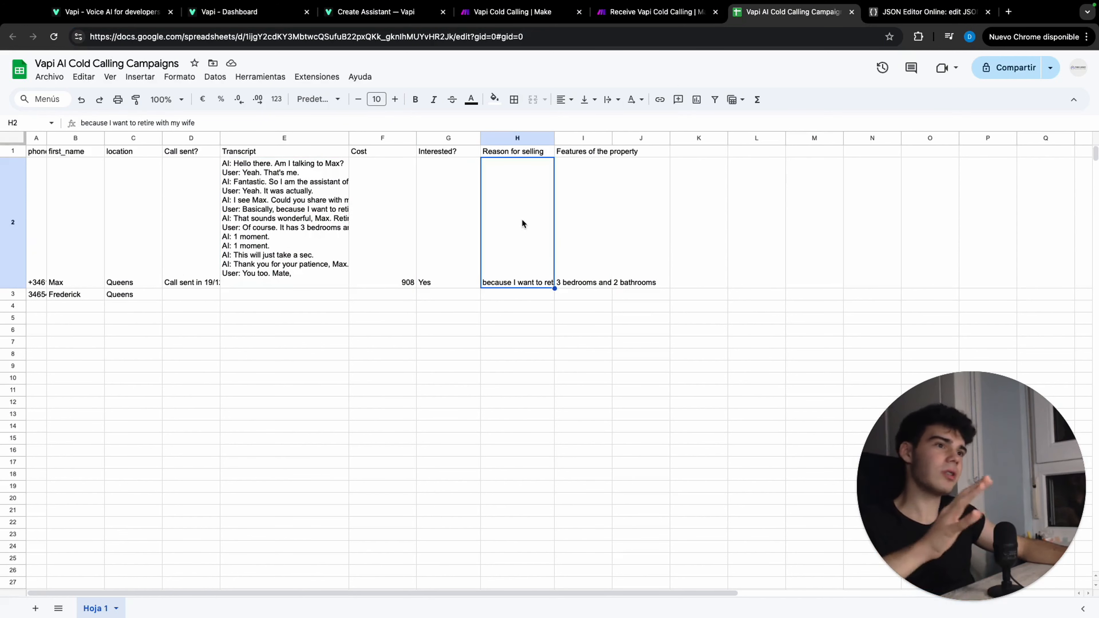
pyautogui.click(577, 222)
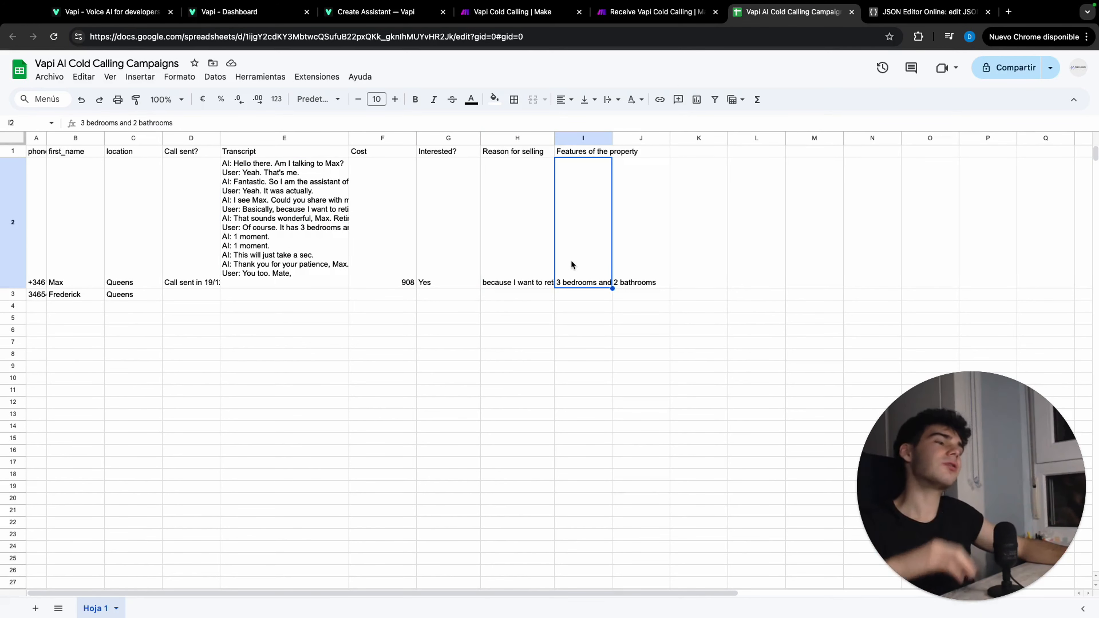
pyautogui.click(585, 298)
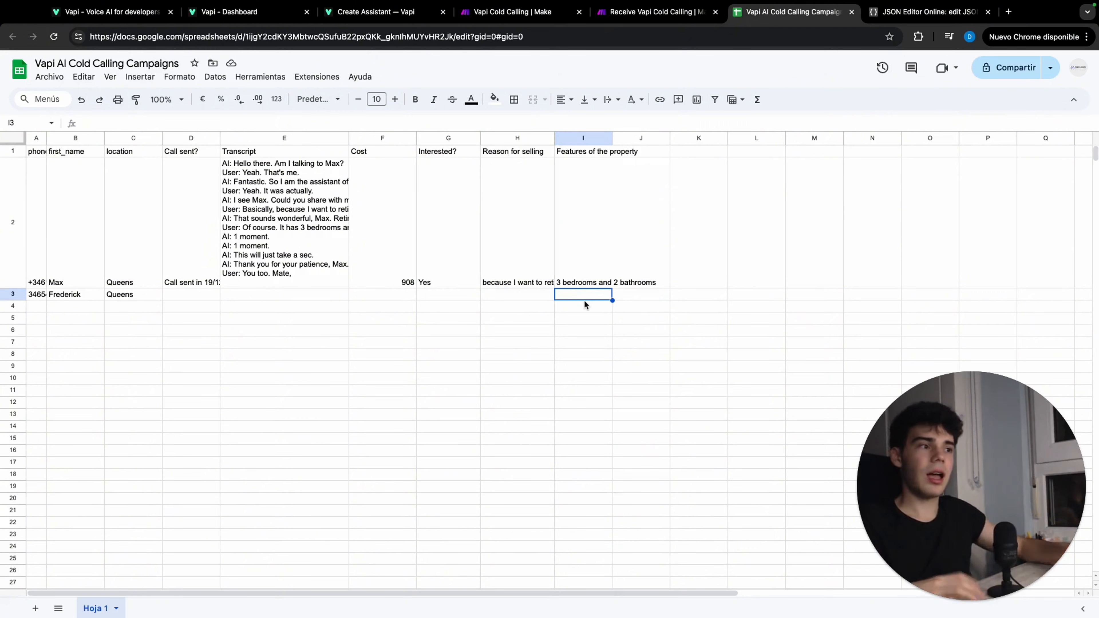